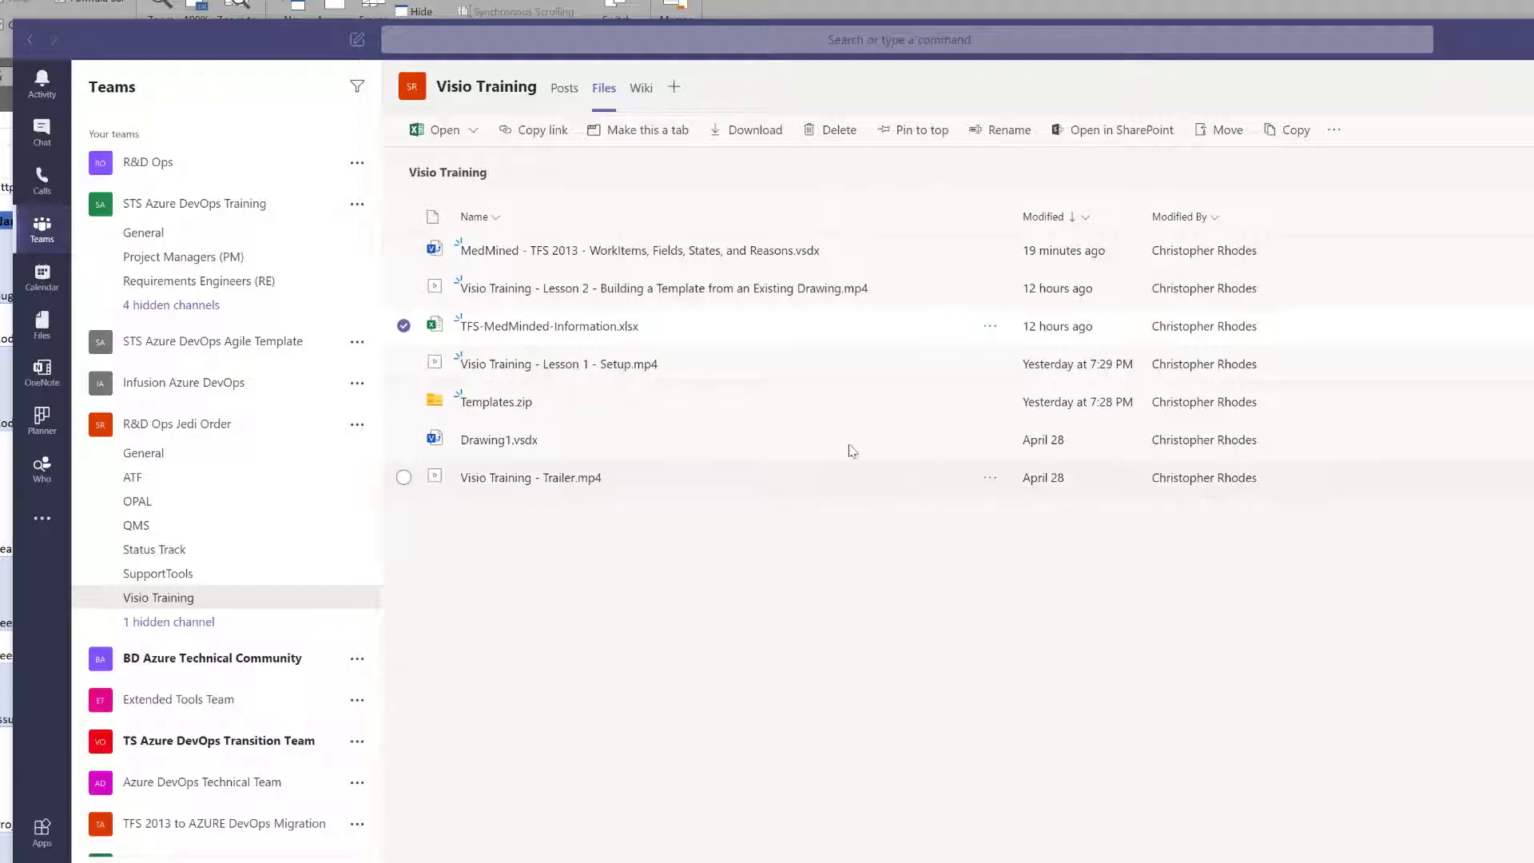
# - Look at the opening options for TFS-MedMinded-Information.xlsx and the MedMined TFS 2013 Visio drawing in the Visio Training files
pyautogui.click(991, 325)
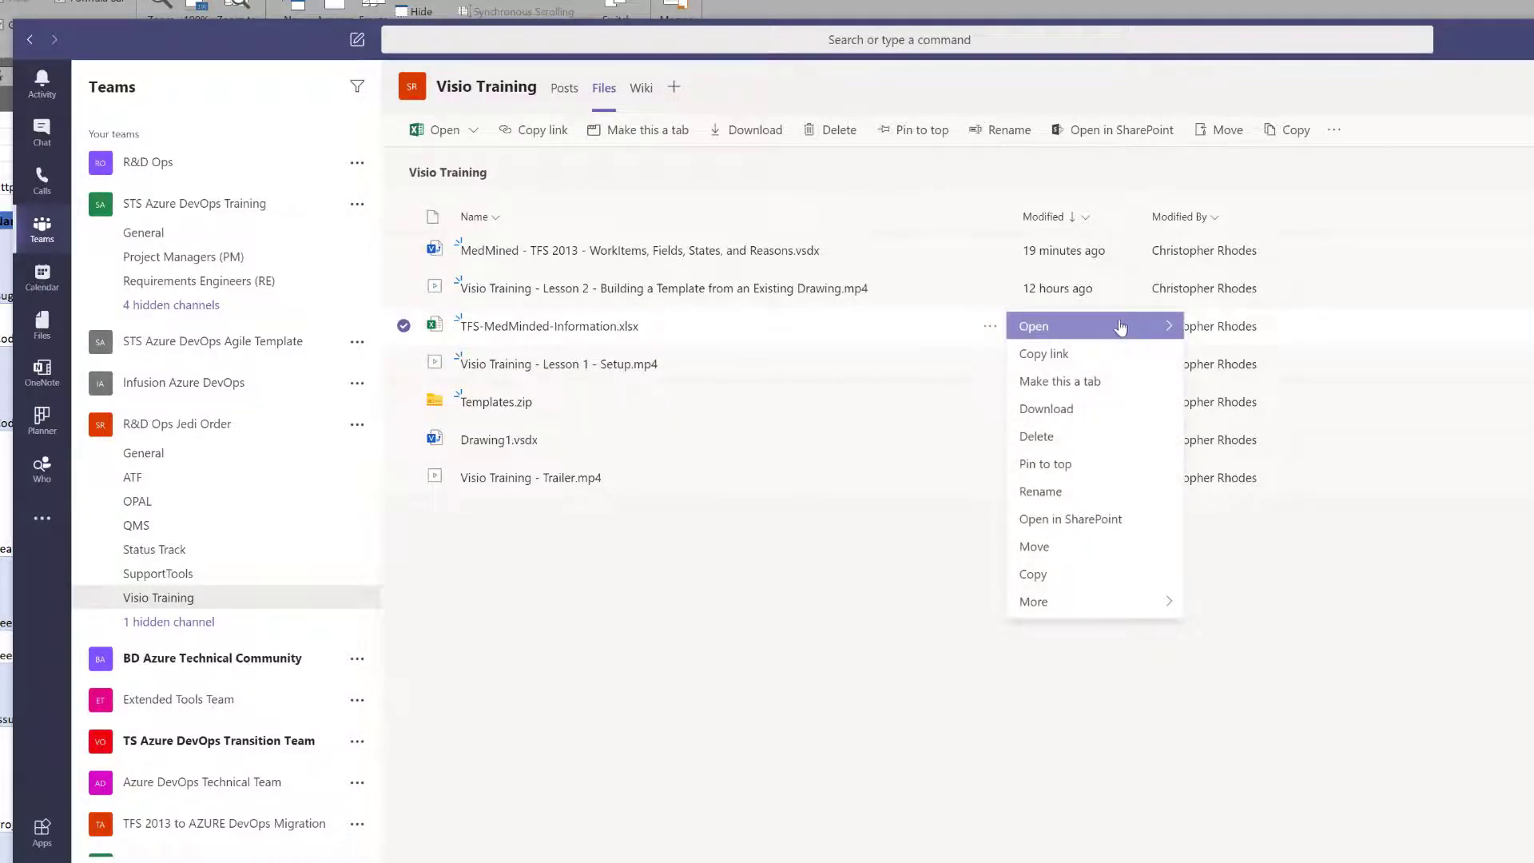
pyautogui.click(1165, 329)
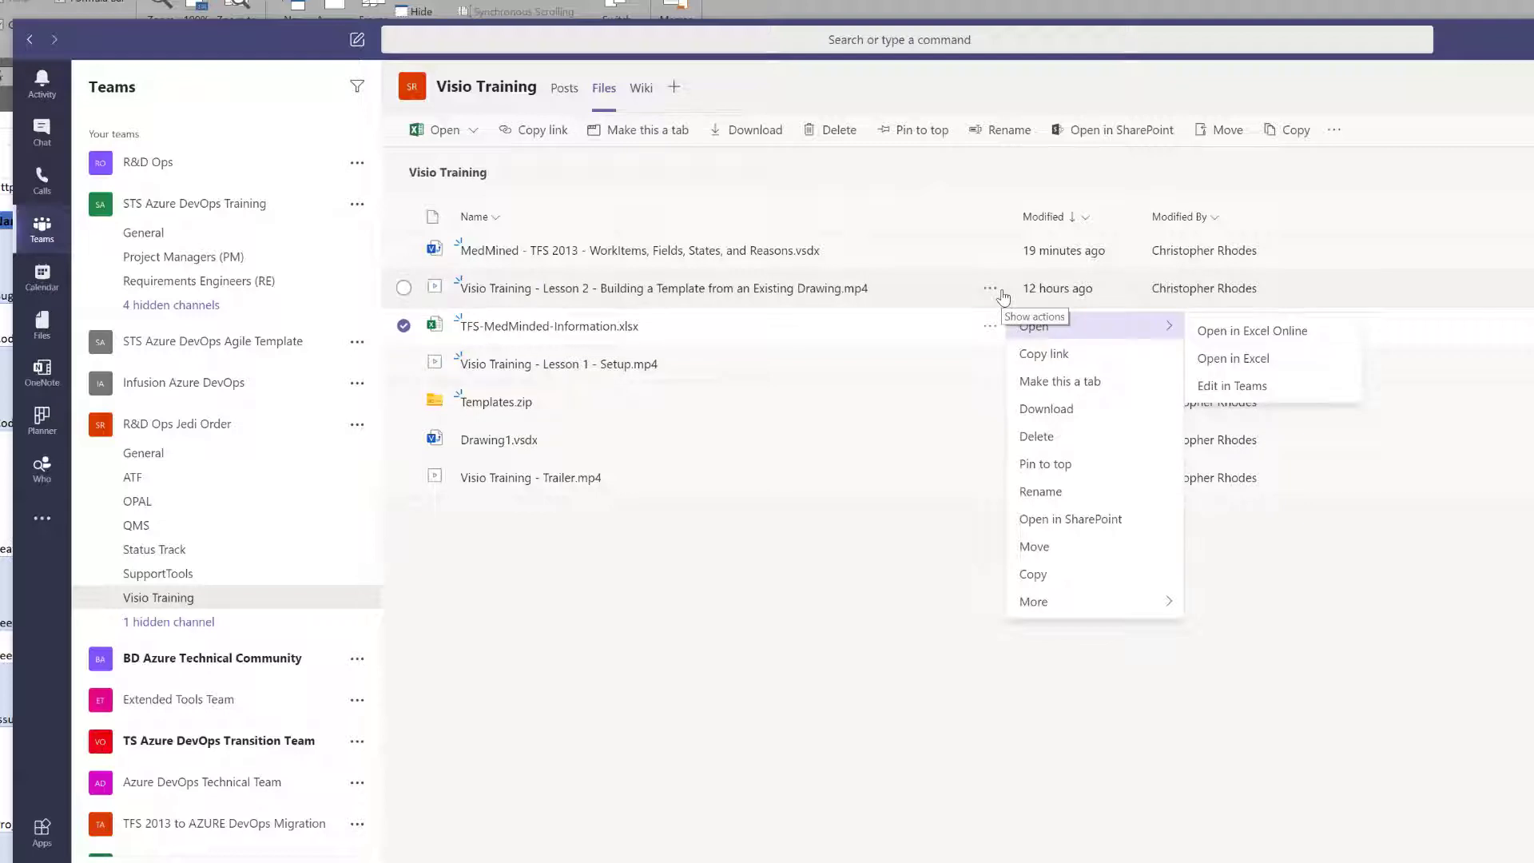
pyautogui.click(999, 257)
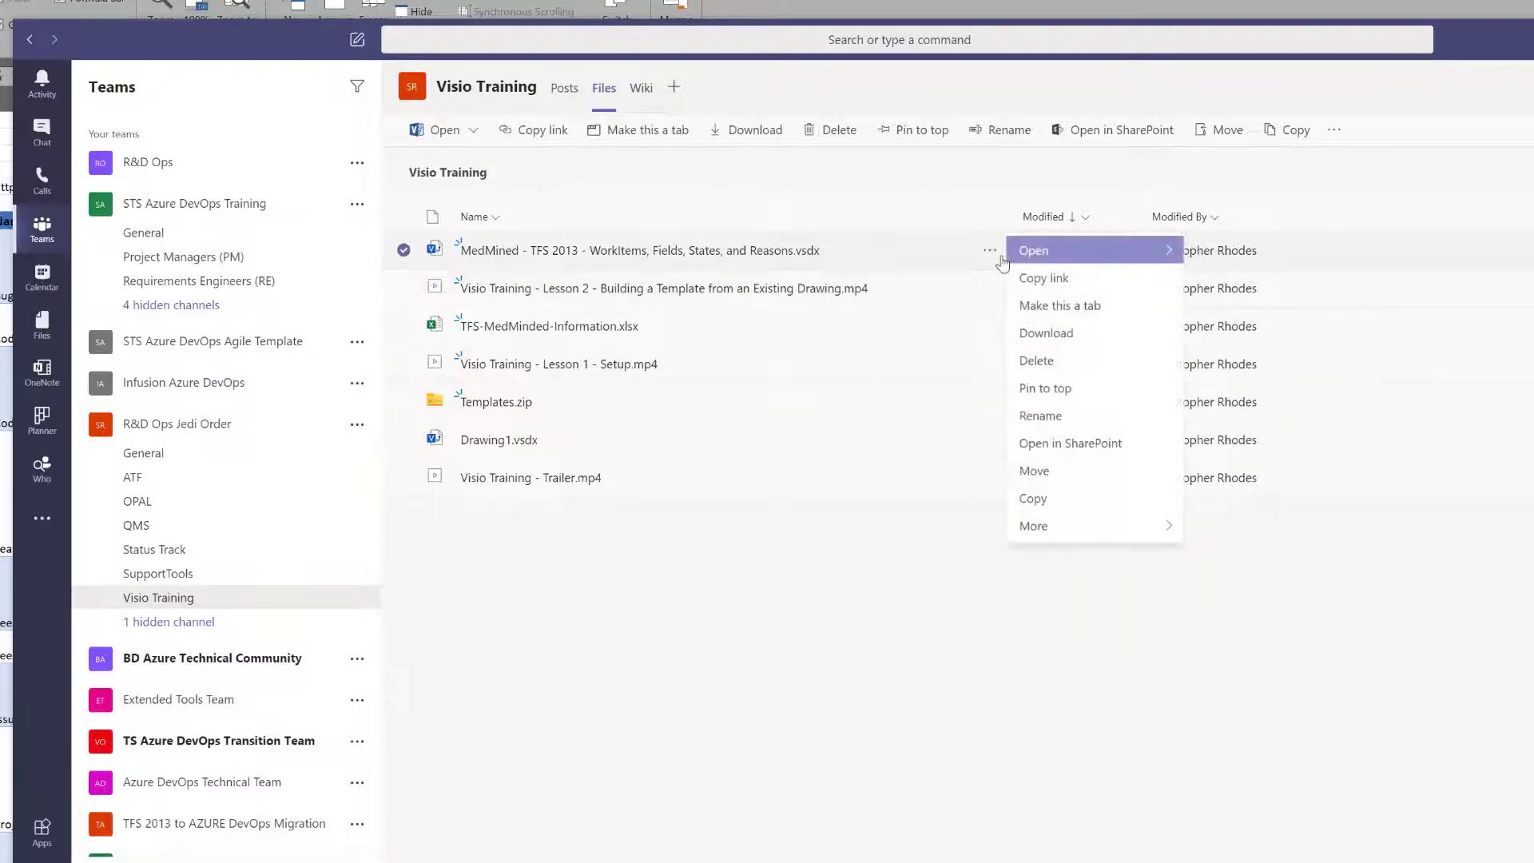
pyautogui.moveTo(1087, 251)
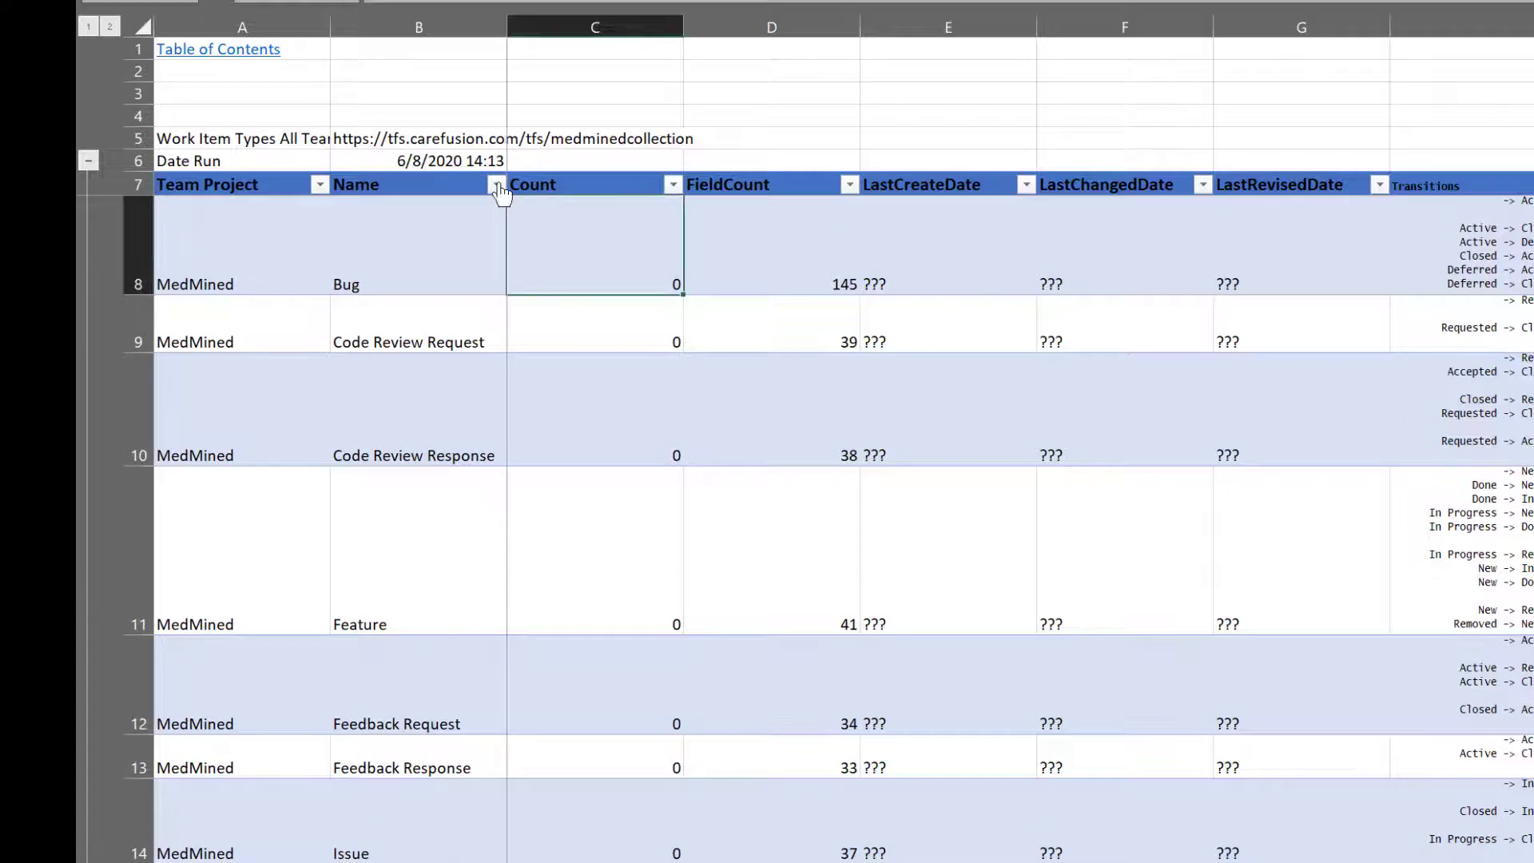
# - Switch to the Excel workbook, enlarge the Name column's filter list to show every work item type, and capture the list as an image
pyautogui.click(497, 185)
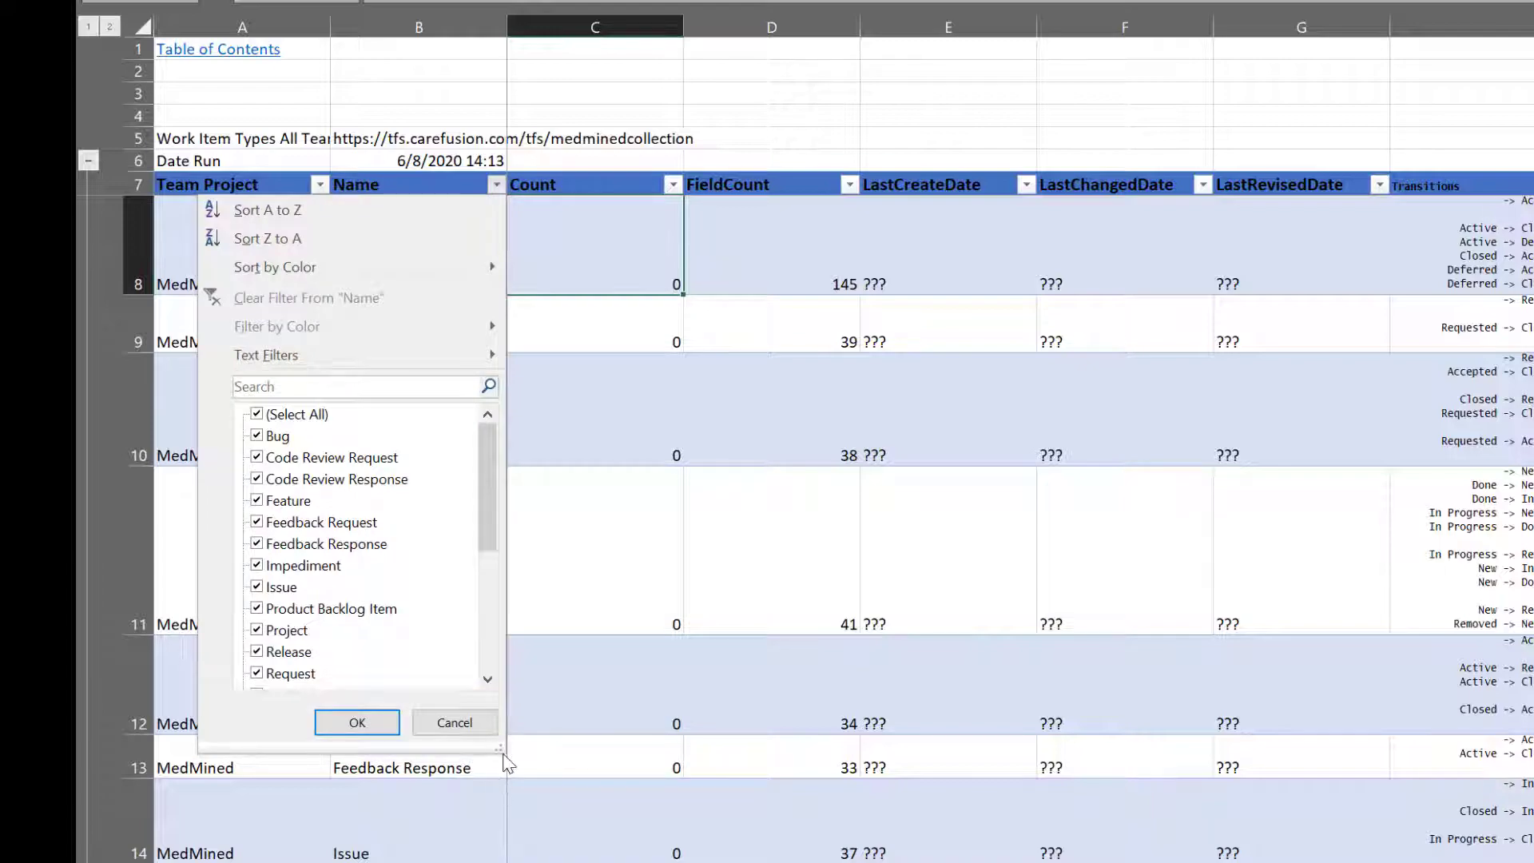
pyautogui.moveTo(504, 761); pyautogui.dragTo(499, 862)
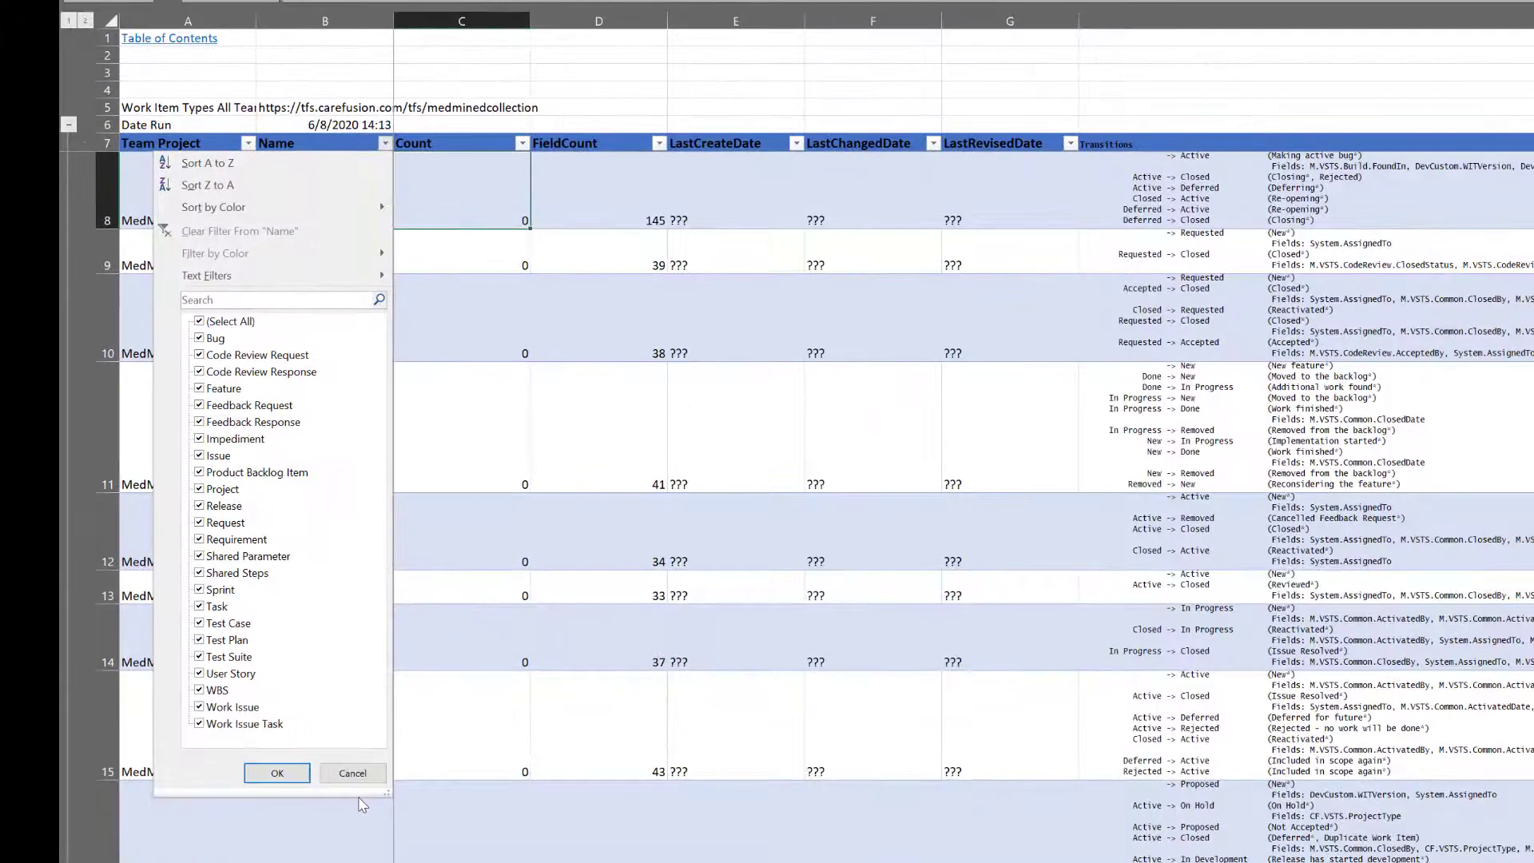
pyautogui.press('Print')
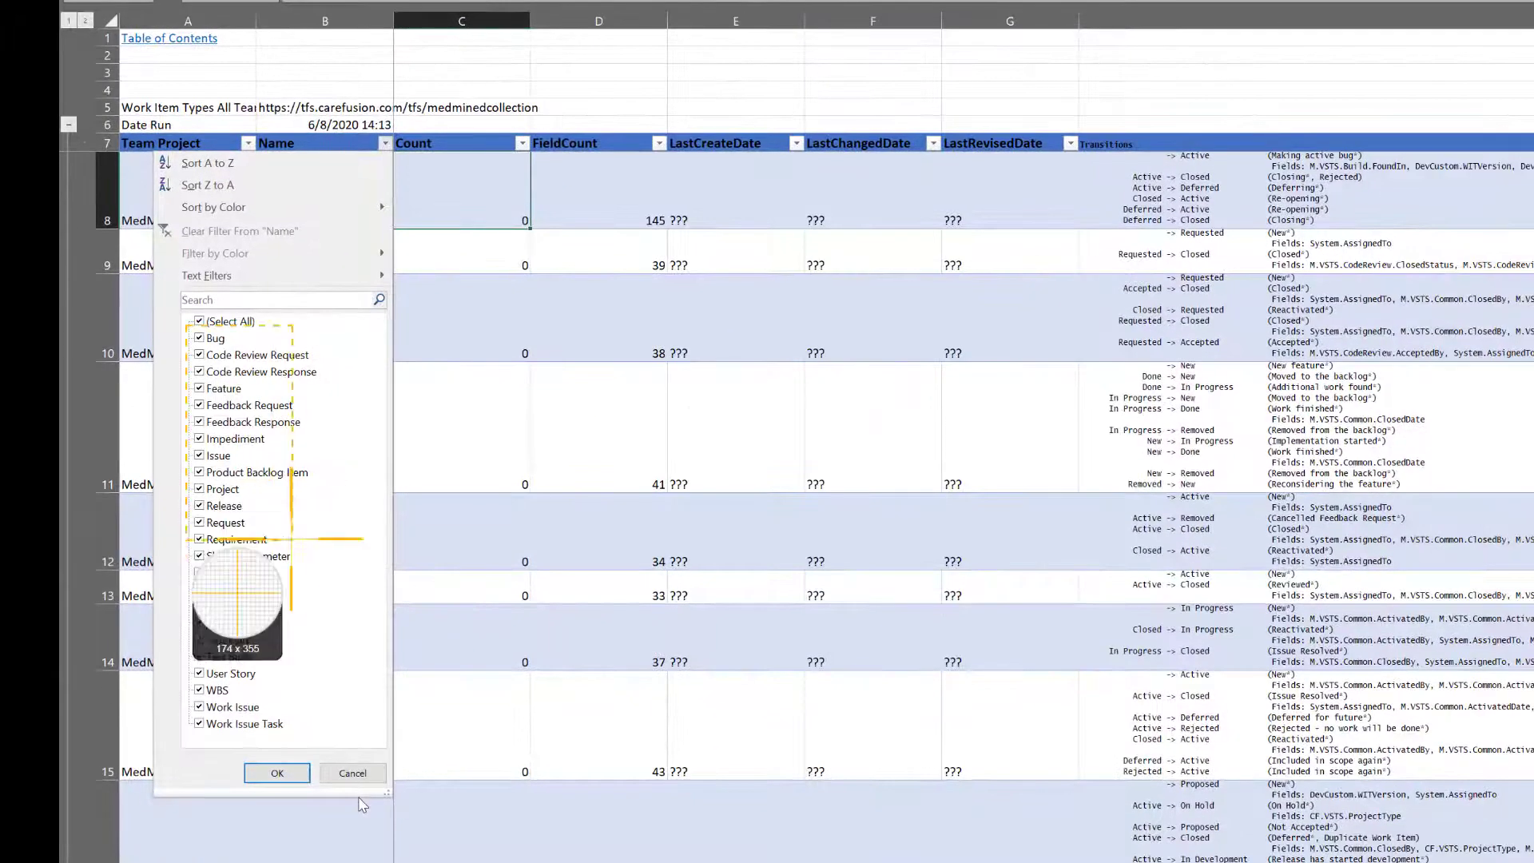
pyautogui.moveTo(193, 338); pyautogui.dragTo(321, 740)
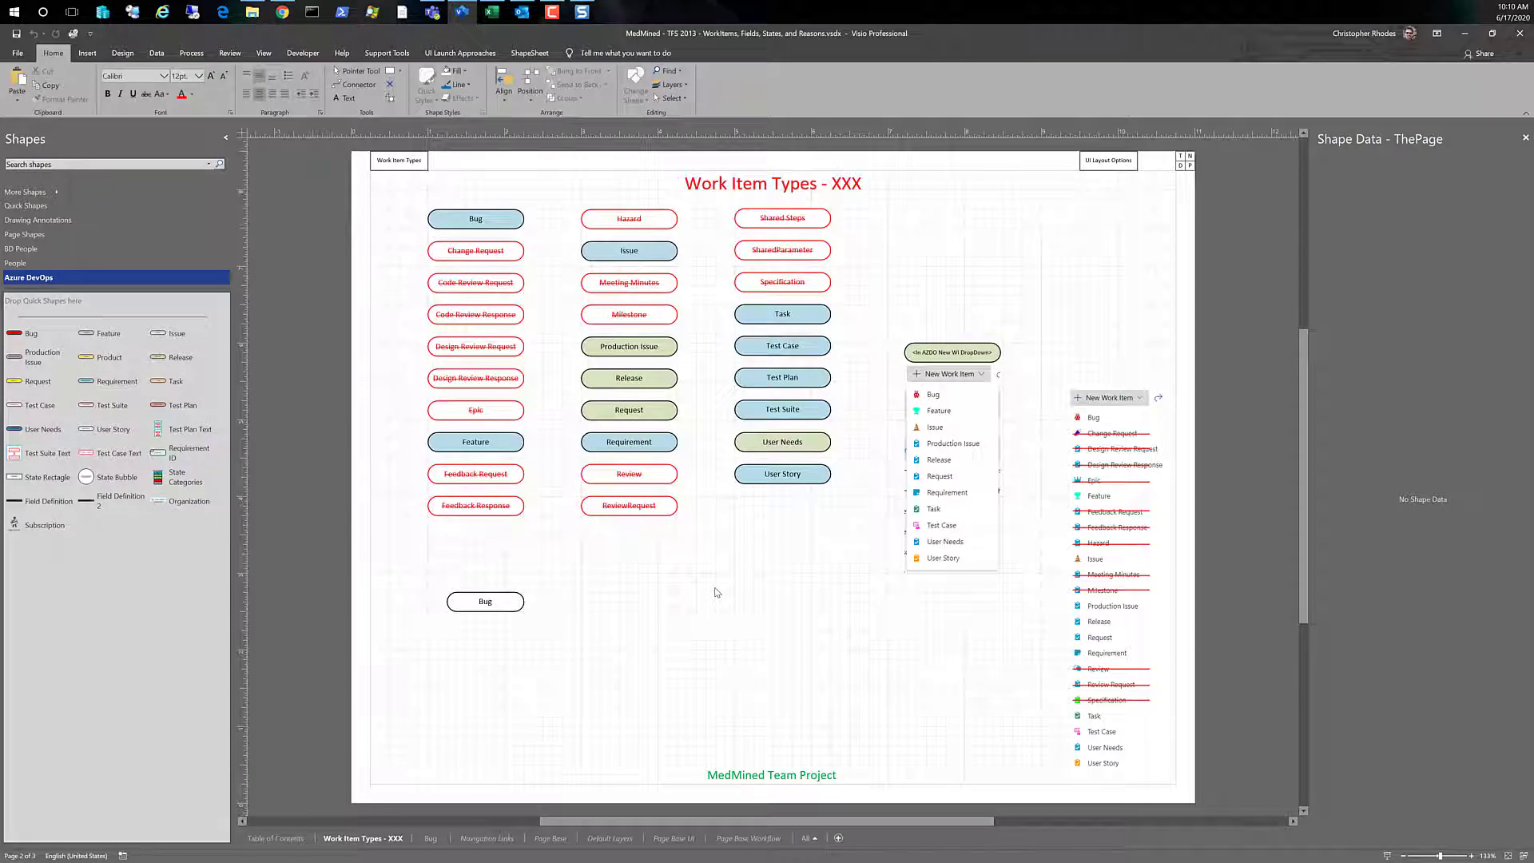
# - Switch to Visio, paste the captured list, shrink it to about 0.98 by 3.01 in and place it below the User Story shape
pyautogui.hotkey('ctrl', 'v')
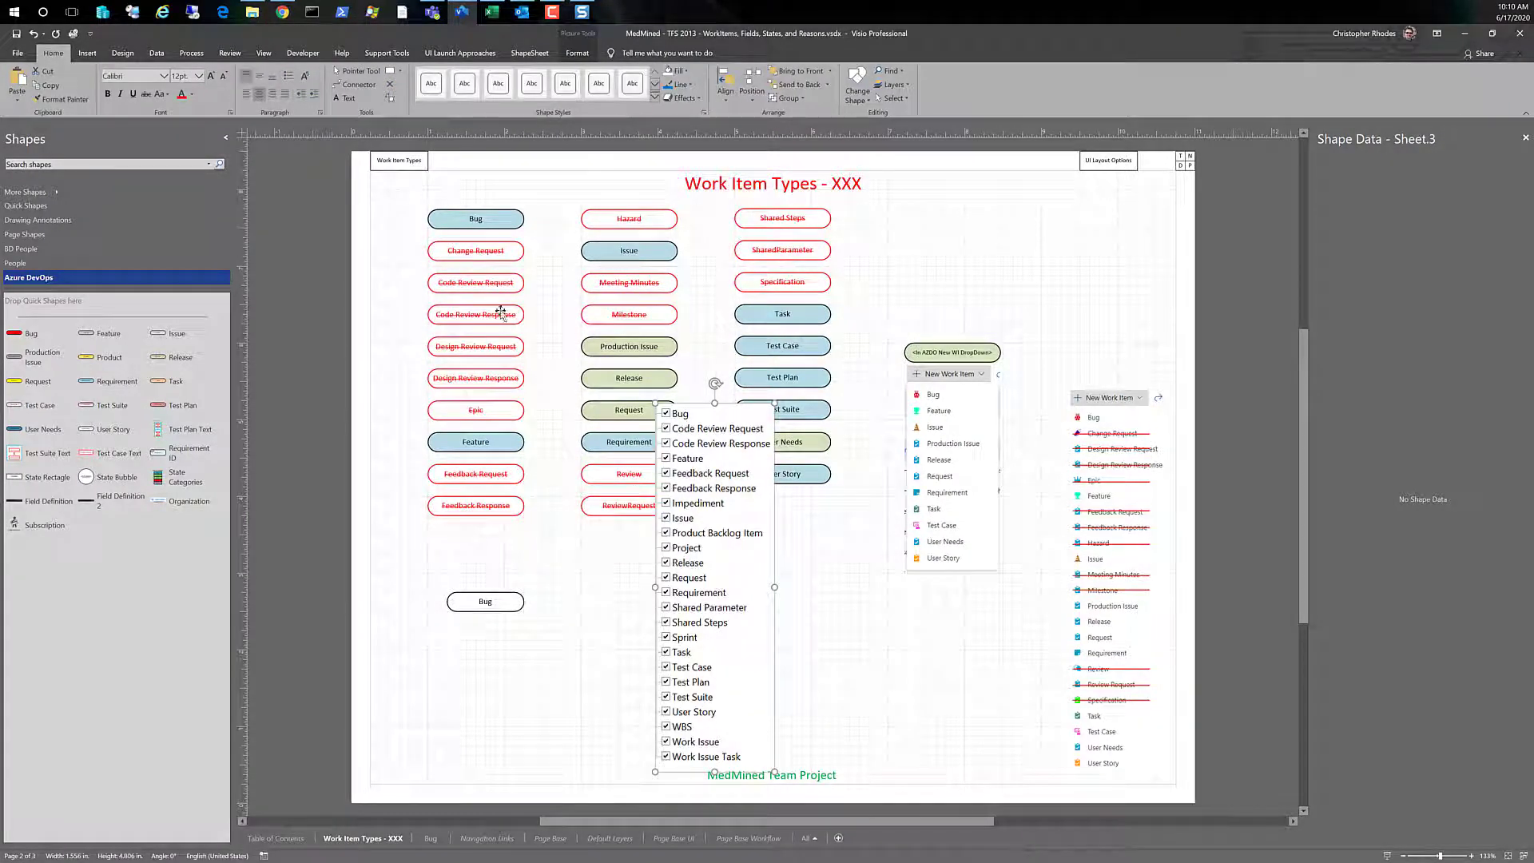
pyautogui.moveTo(768, 419); pyautogui.dragTo(723, 542)
pyautogui.moveTo(678, 626); pyautogui.dragTo(738, 600)
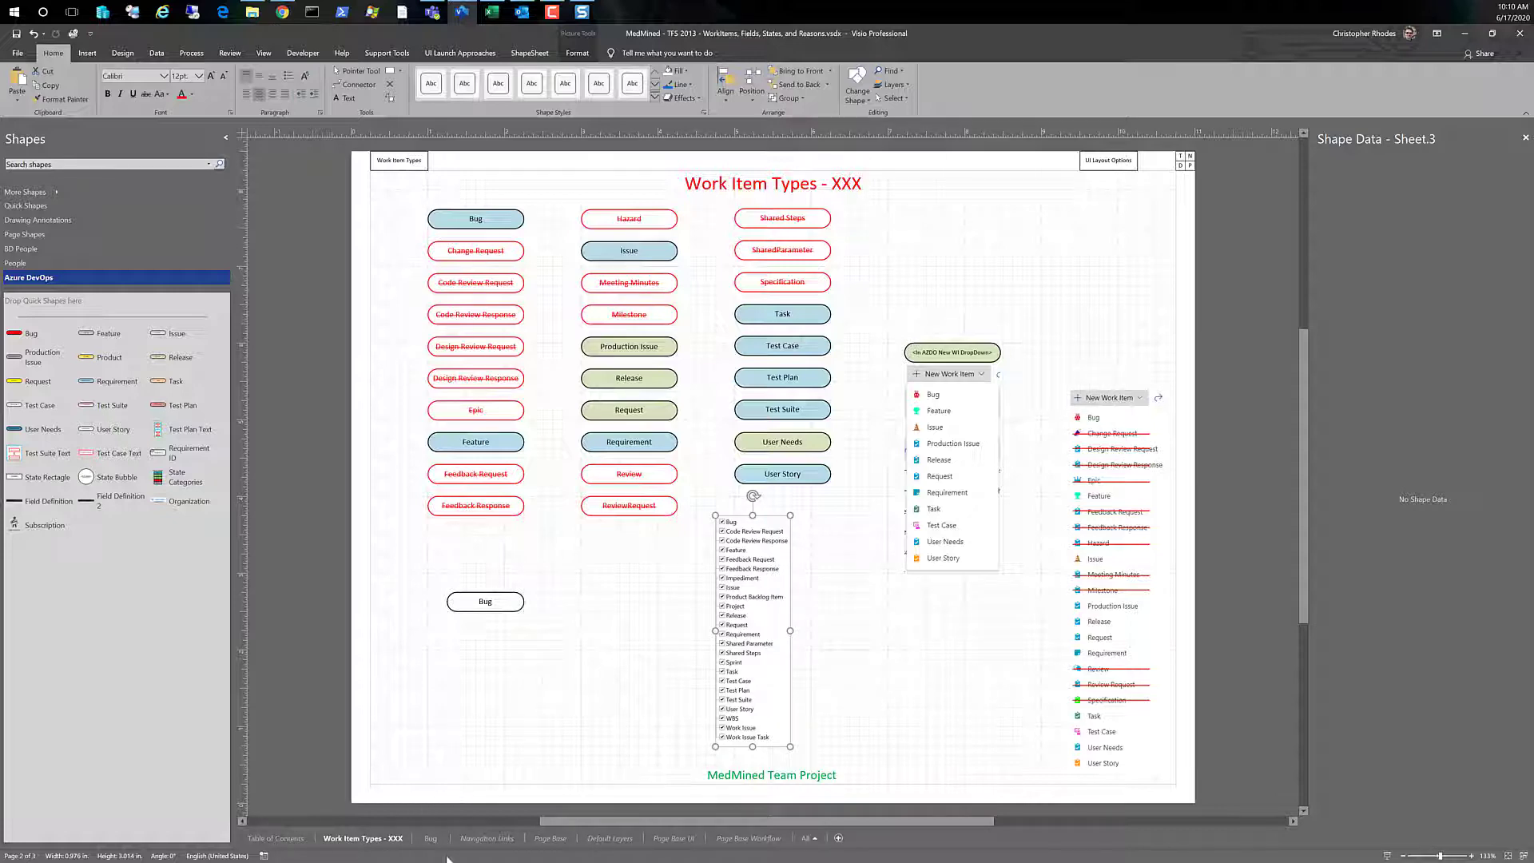
# - Rename the Work Item Types - XXX page as "Work Item Types - MedMined Team Project"
pyautogui.rightClick(386, 838)
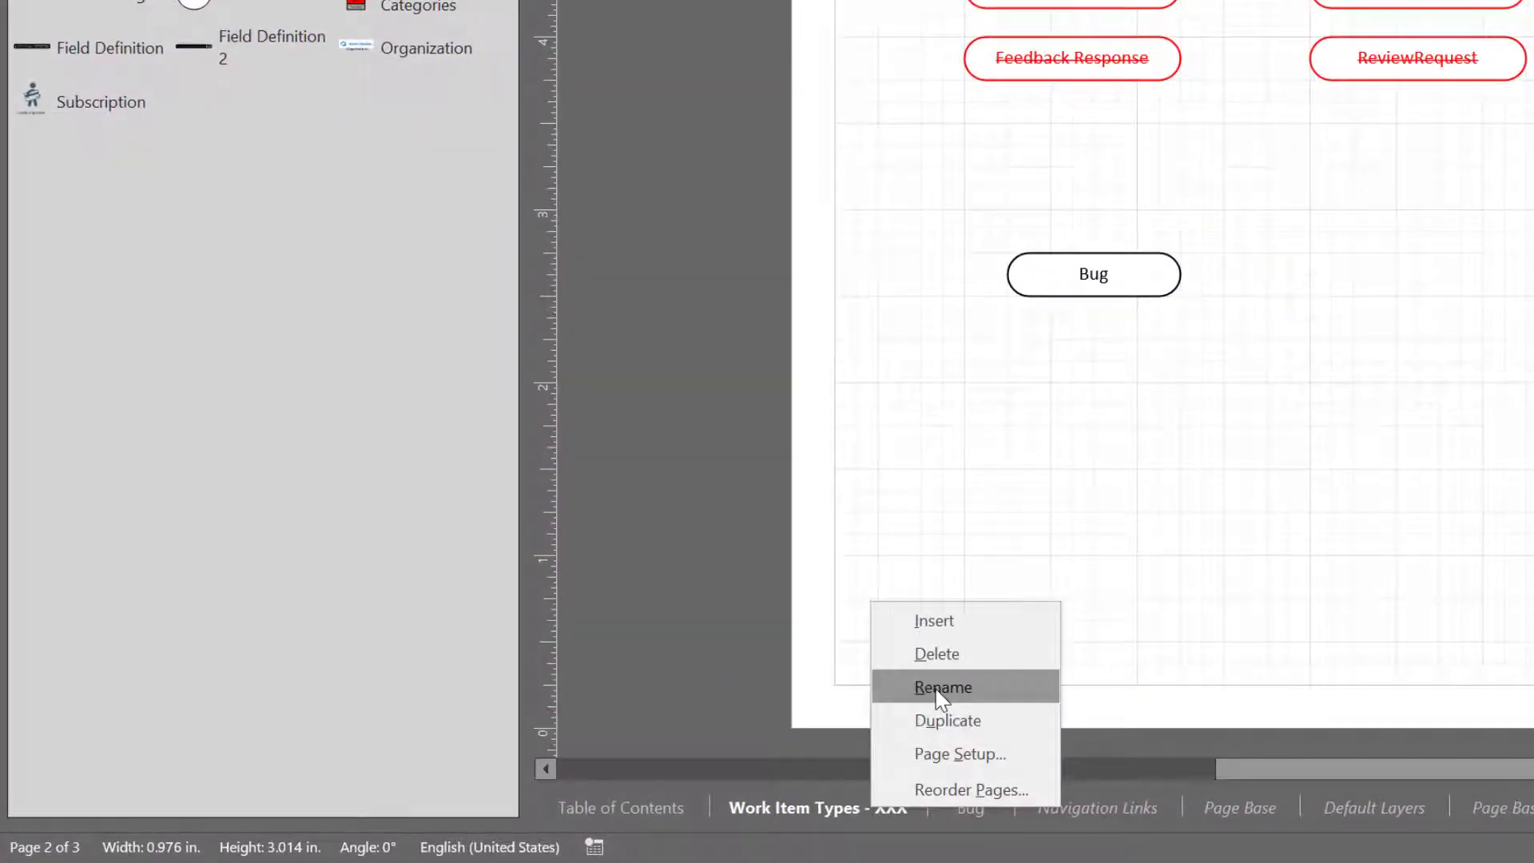
pyautogui.click(940, 688)
pyautogui.click(884, 812)
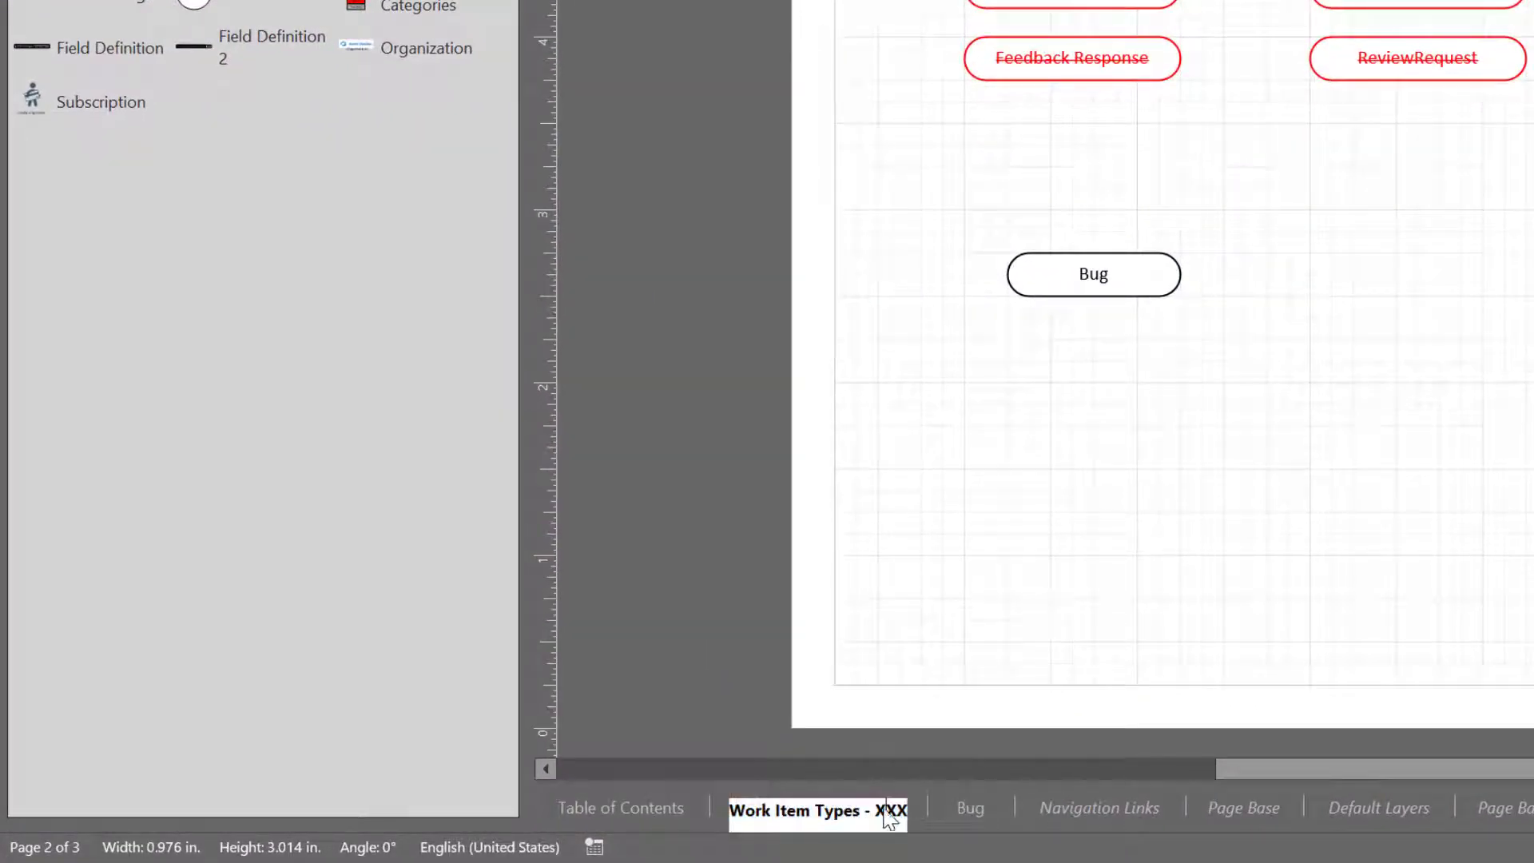
pyautogui.press('Left')
pyautogui.write('MedMin')
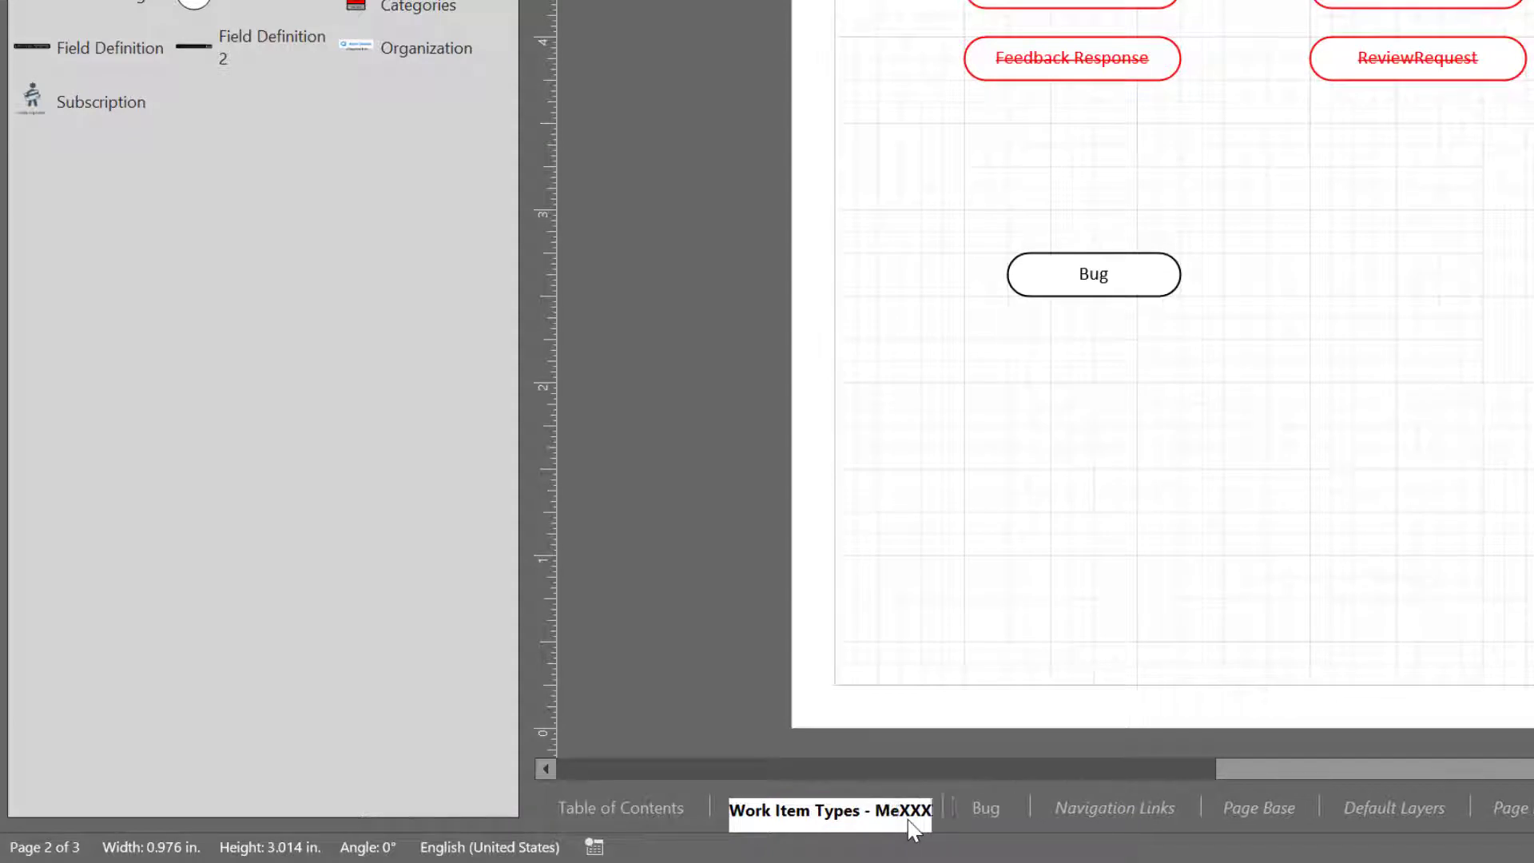
pyautogui.write('e')
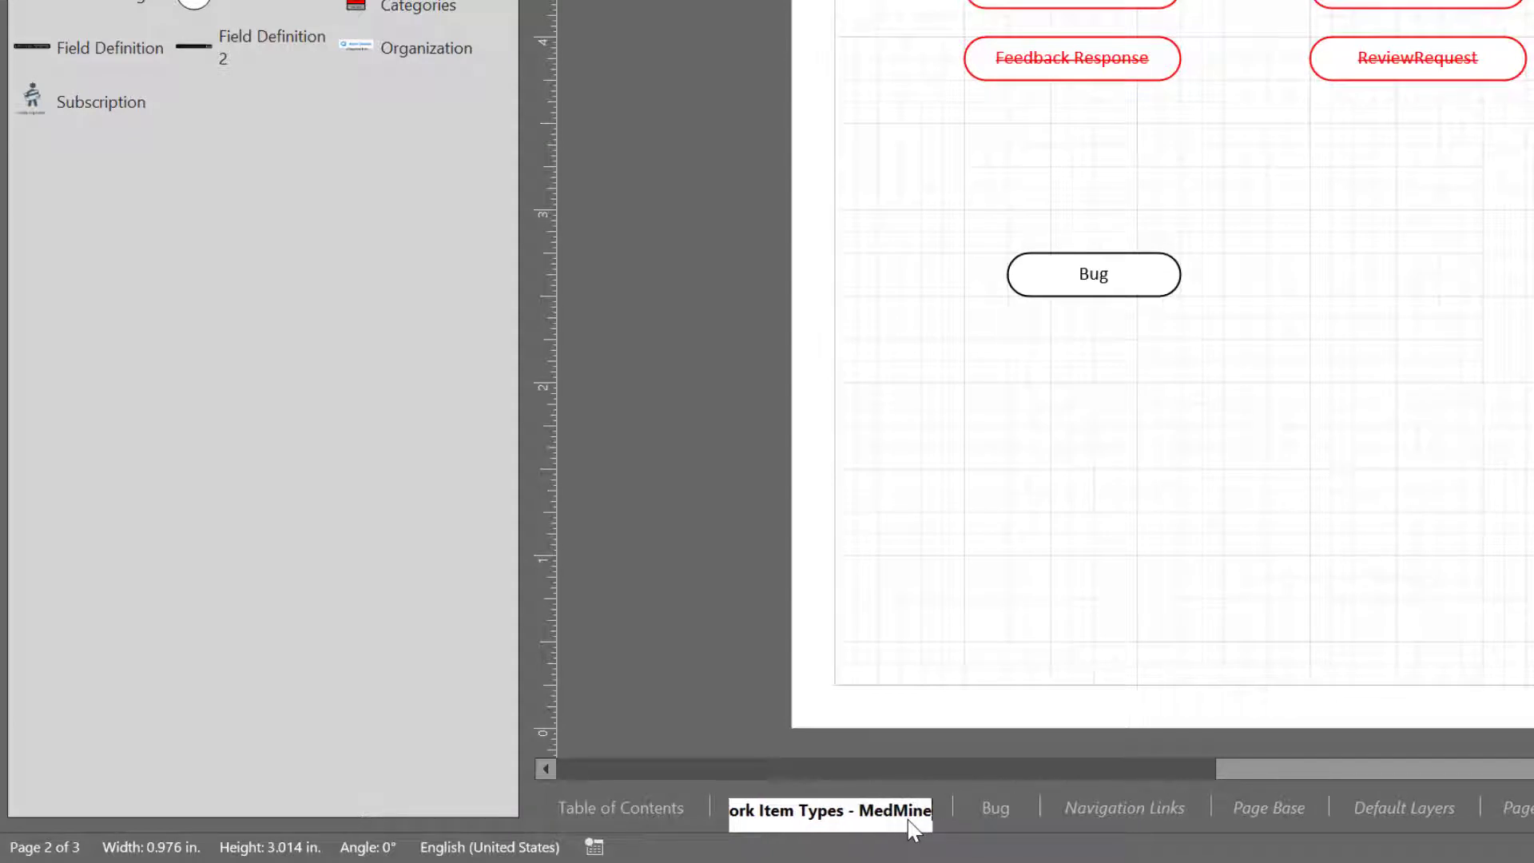
pyautogui.write('d')
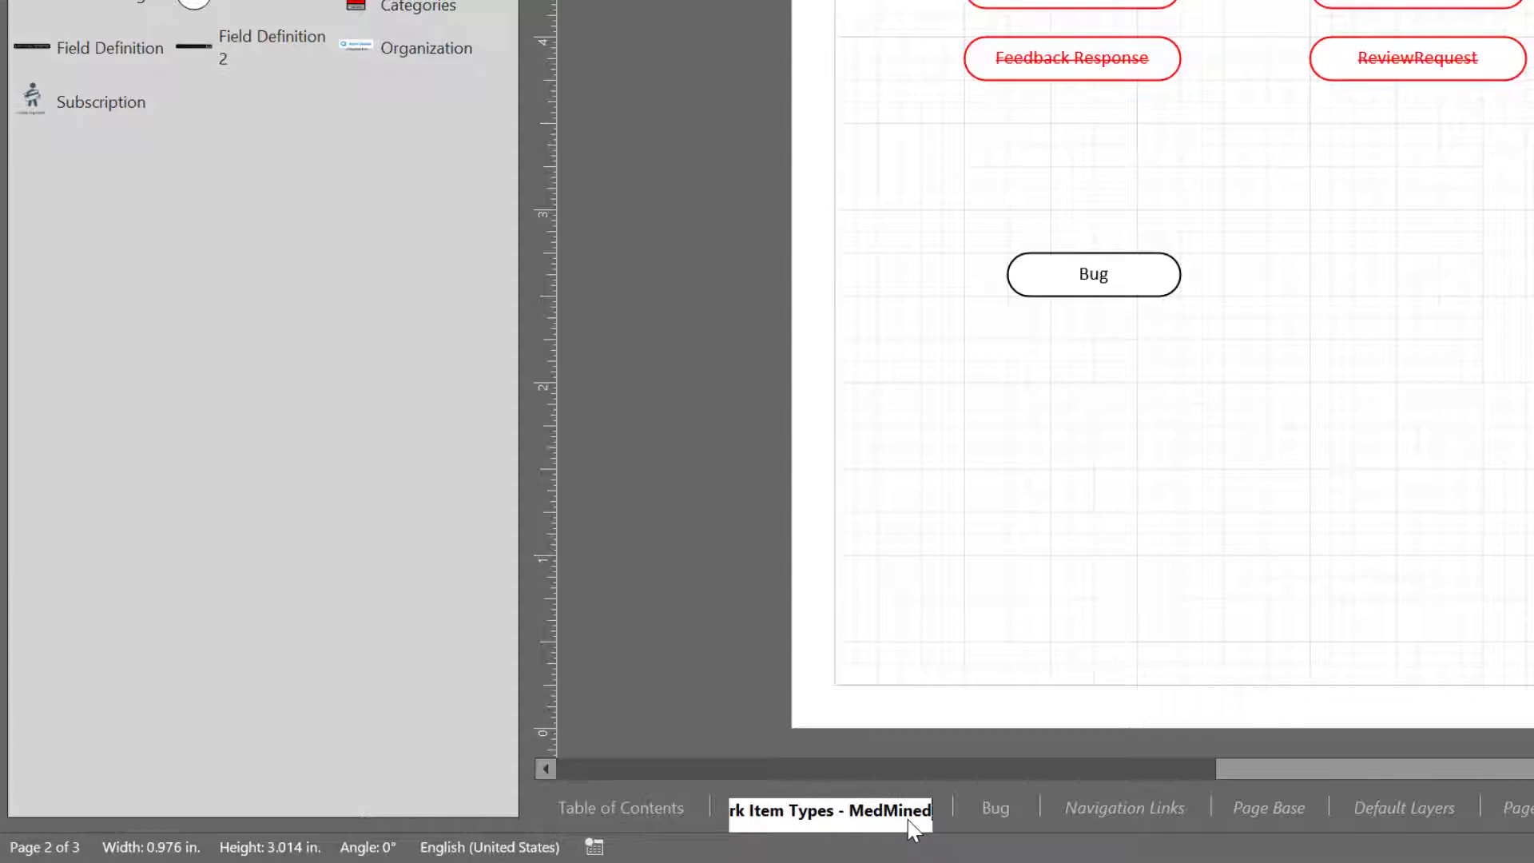
pyautogui.write(' Team Projec')
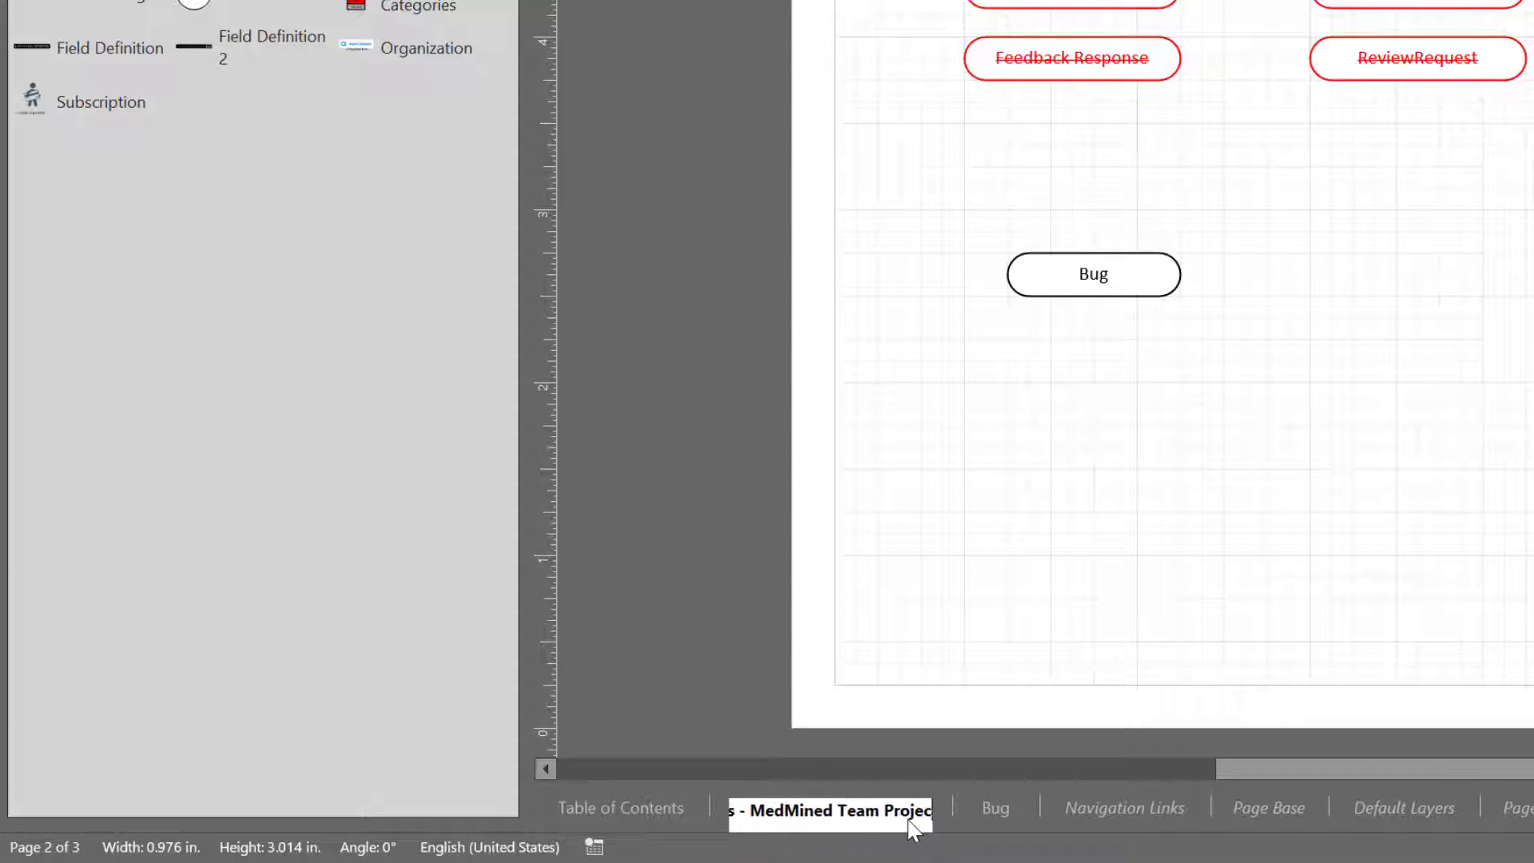
pyautogui.write('t')
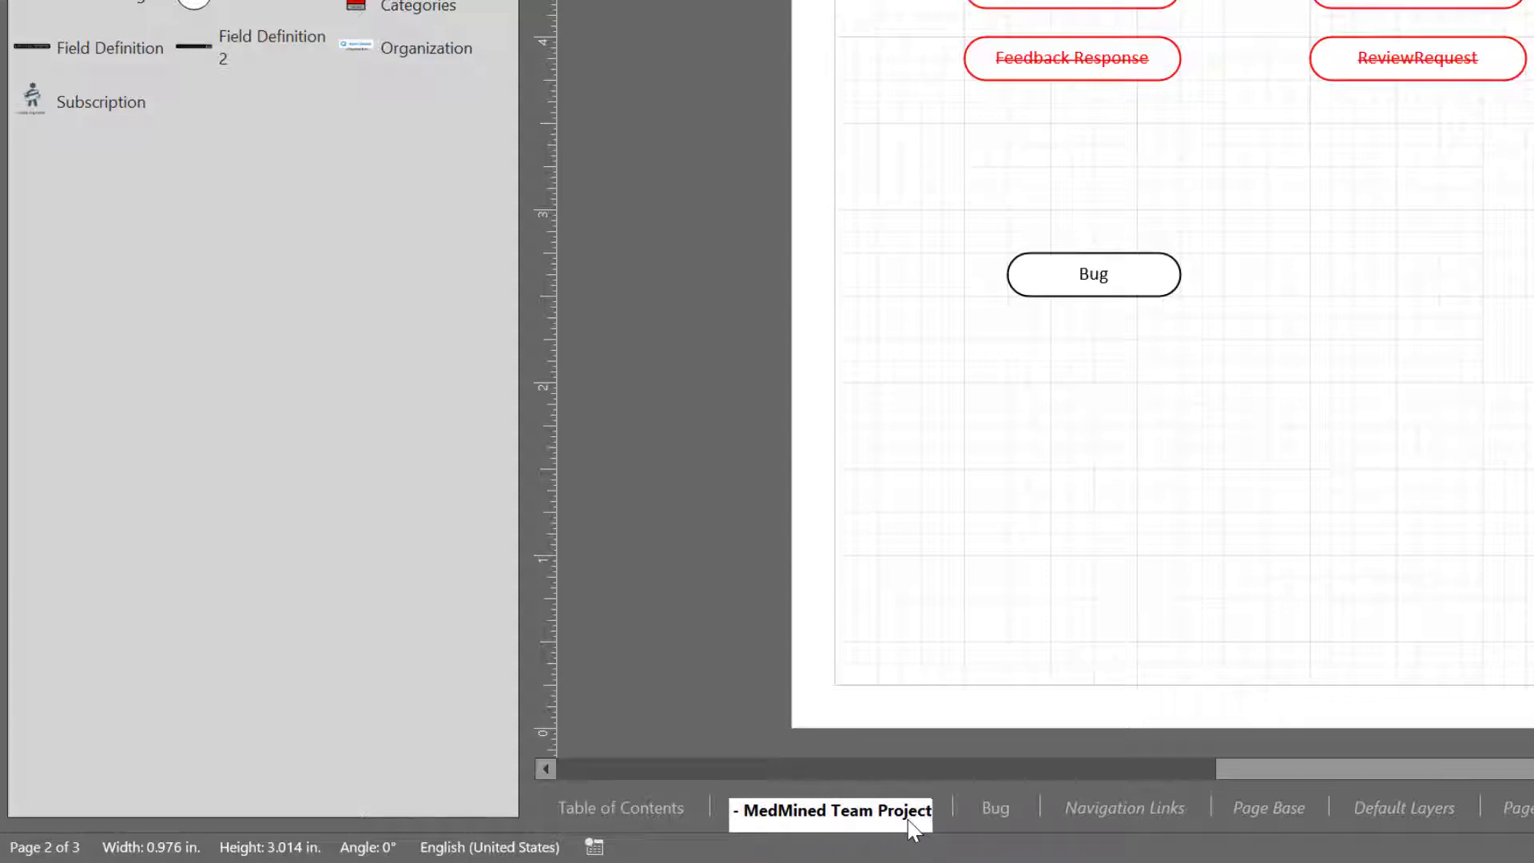
pyautogui.press('Return')
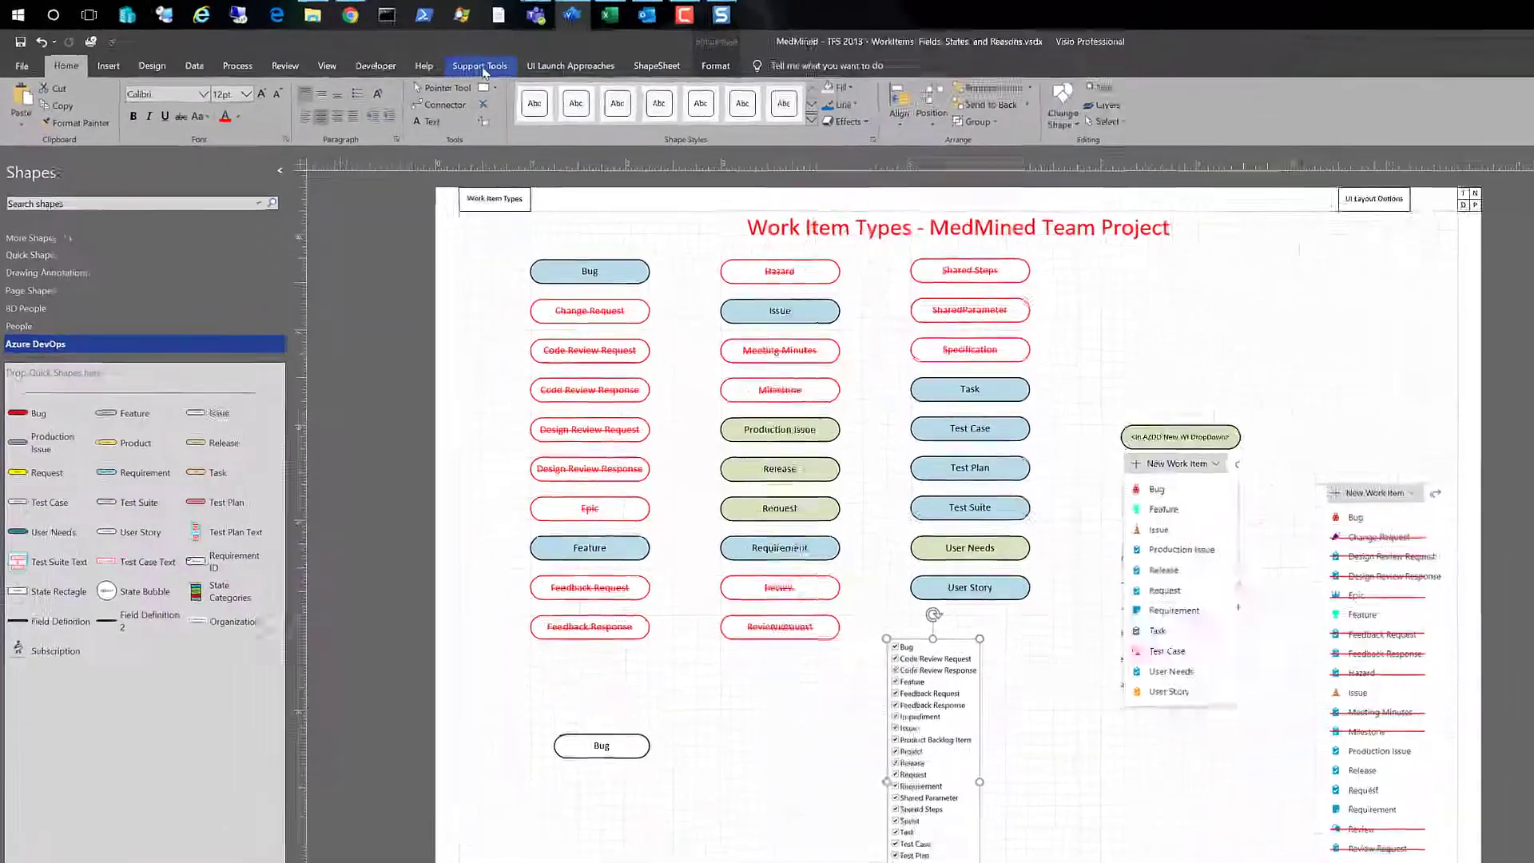
# - Check the version information of the Support Tools add-in and close it
pyautogui.click(481, 69)
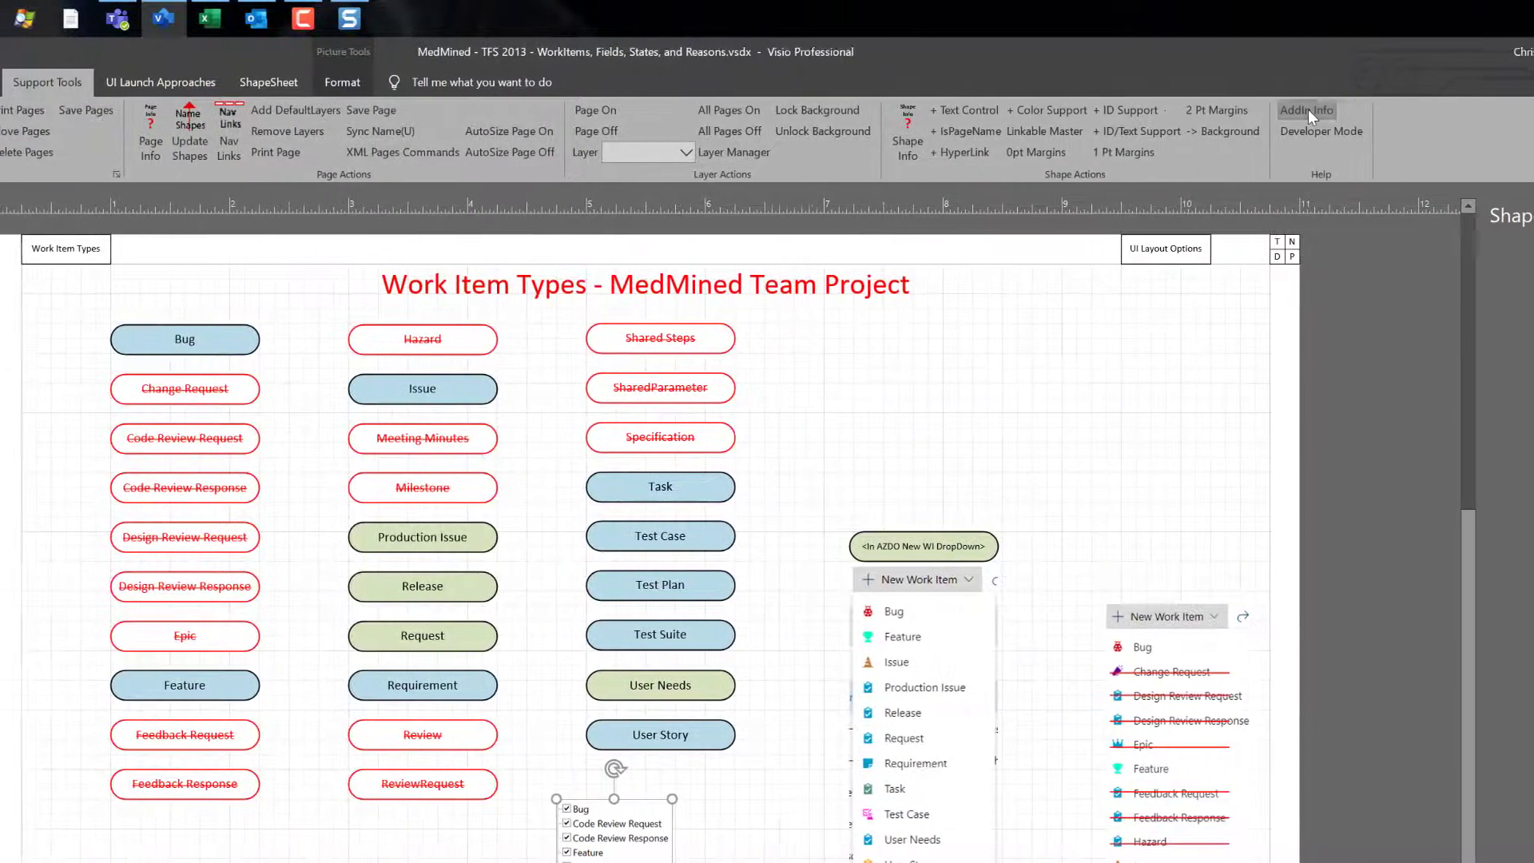
pyautogui.click(1307, 110)
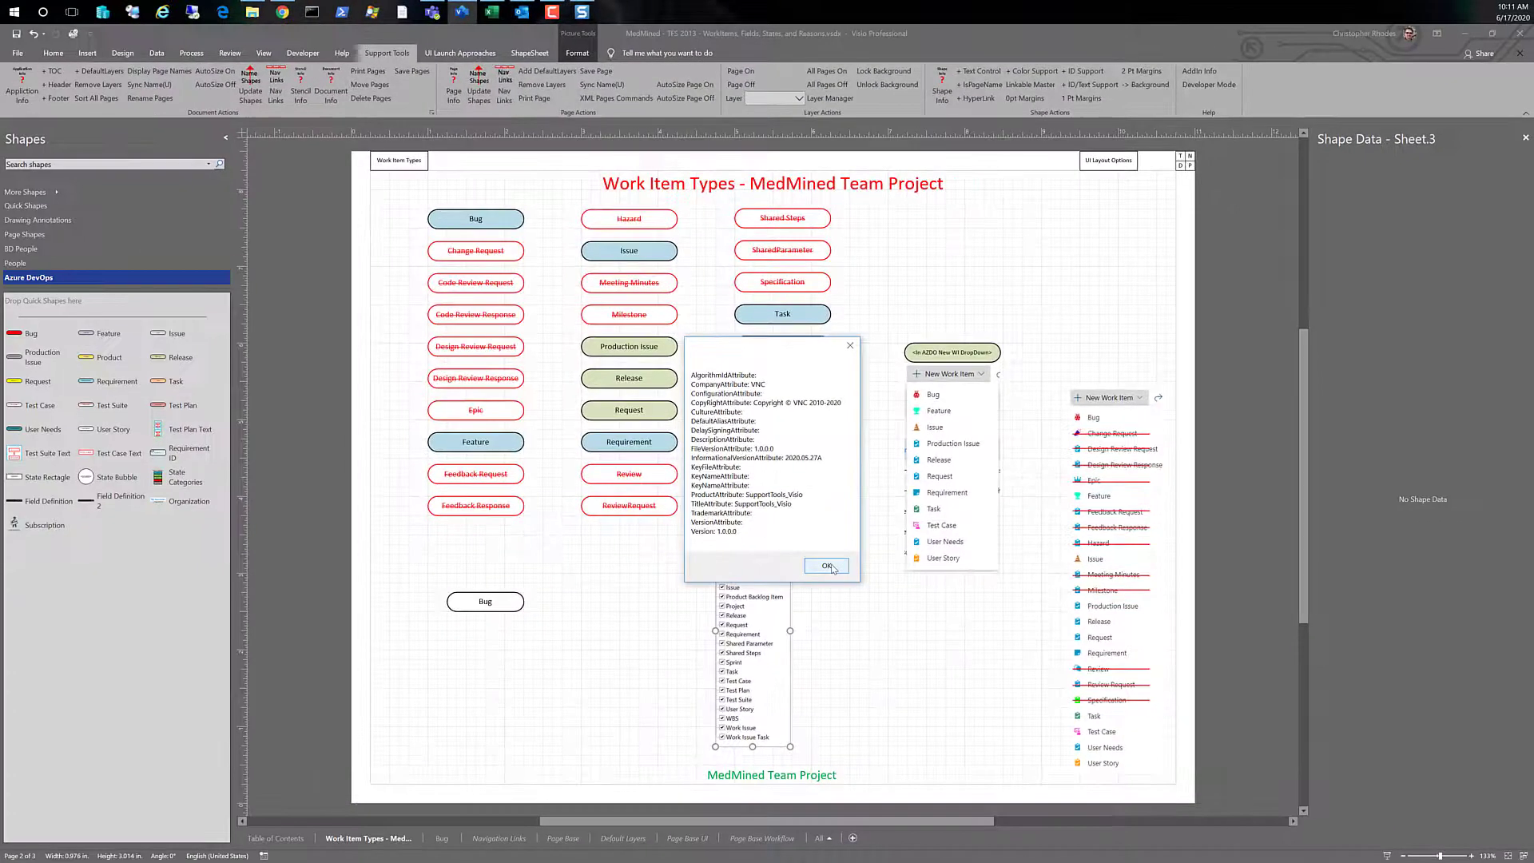
pyautogui.click(827, 565)
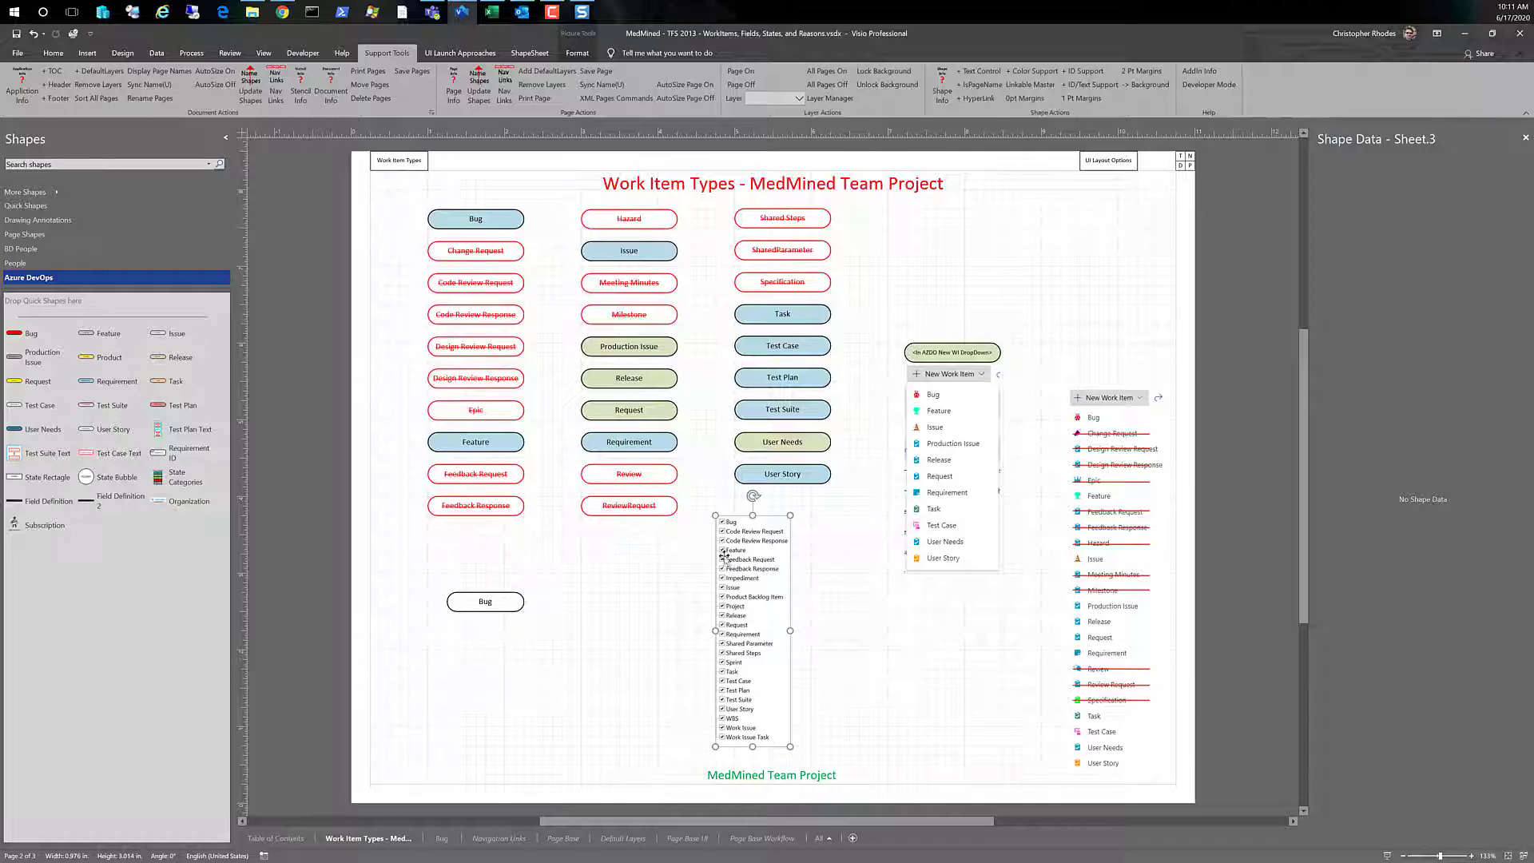
# - Delete the shorter New Work Item dropdown picture and the "<In AZDO New WI DropDown>" label above it
pyautogui.click(983, 712)
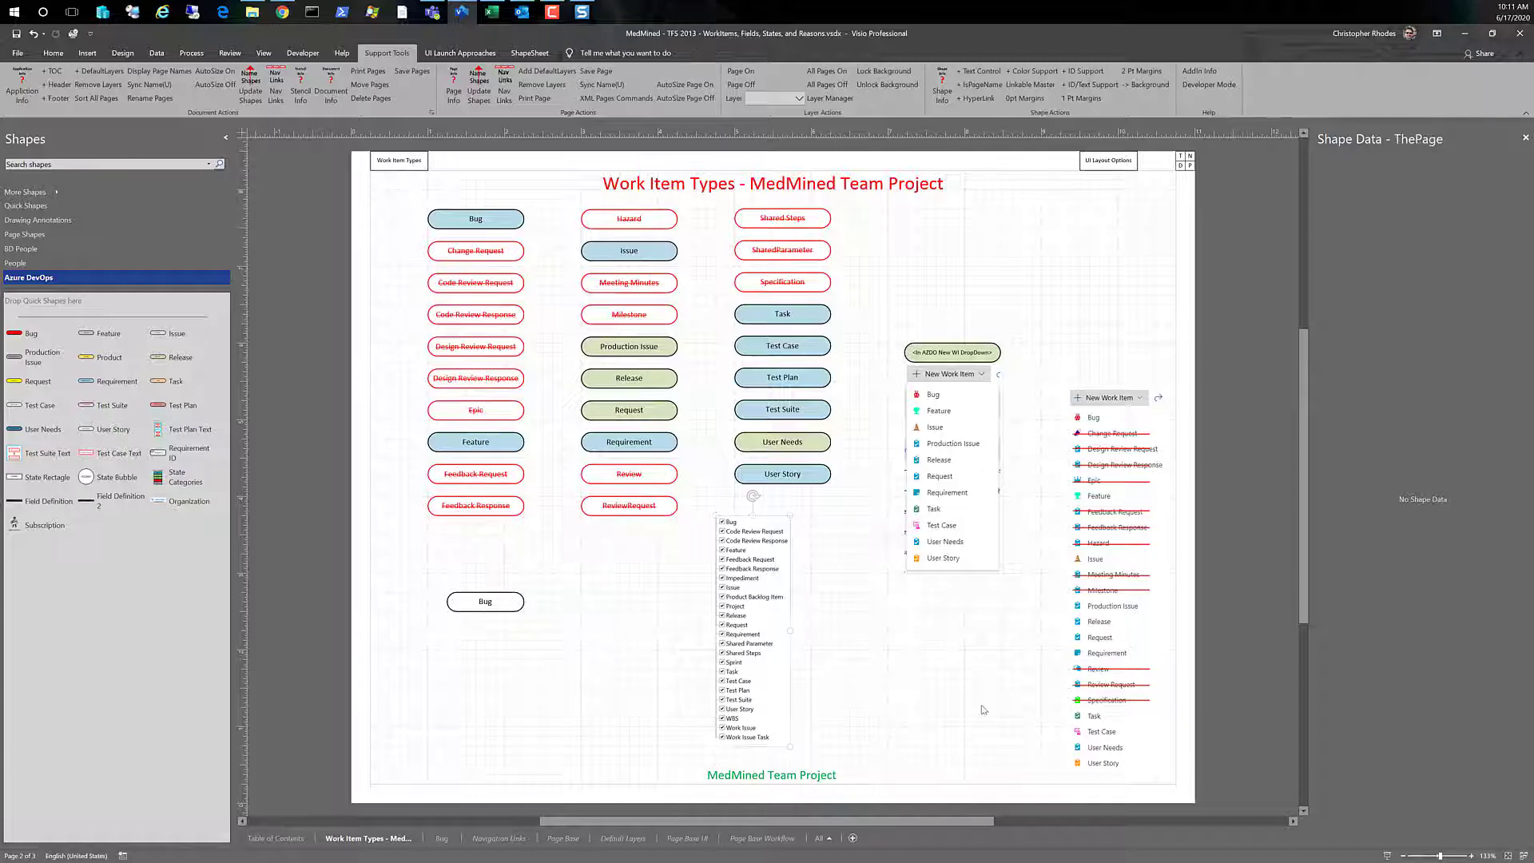
pyautogui.click(943, 531)
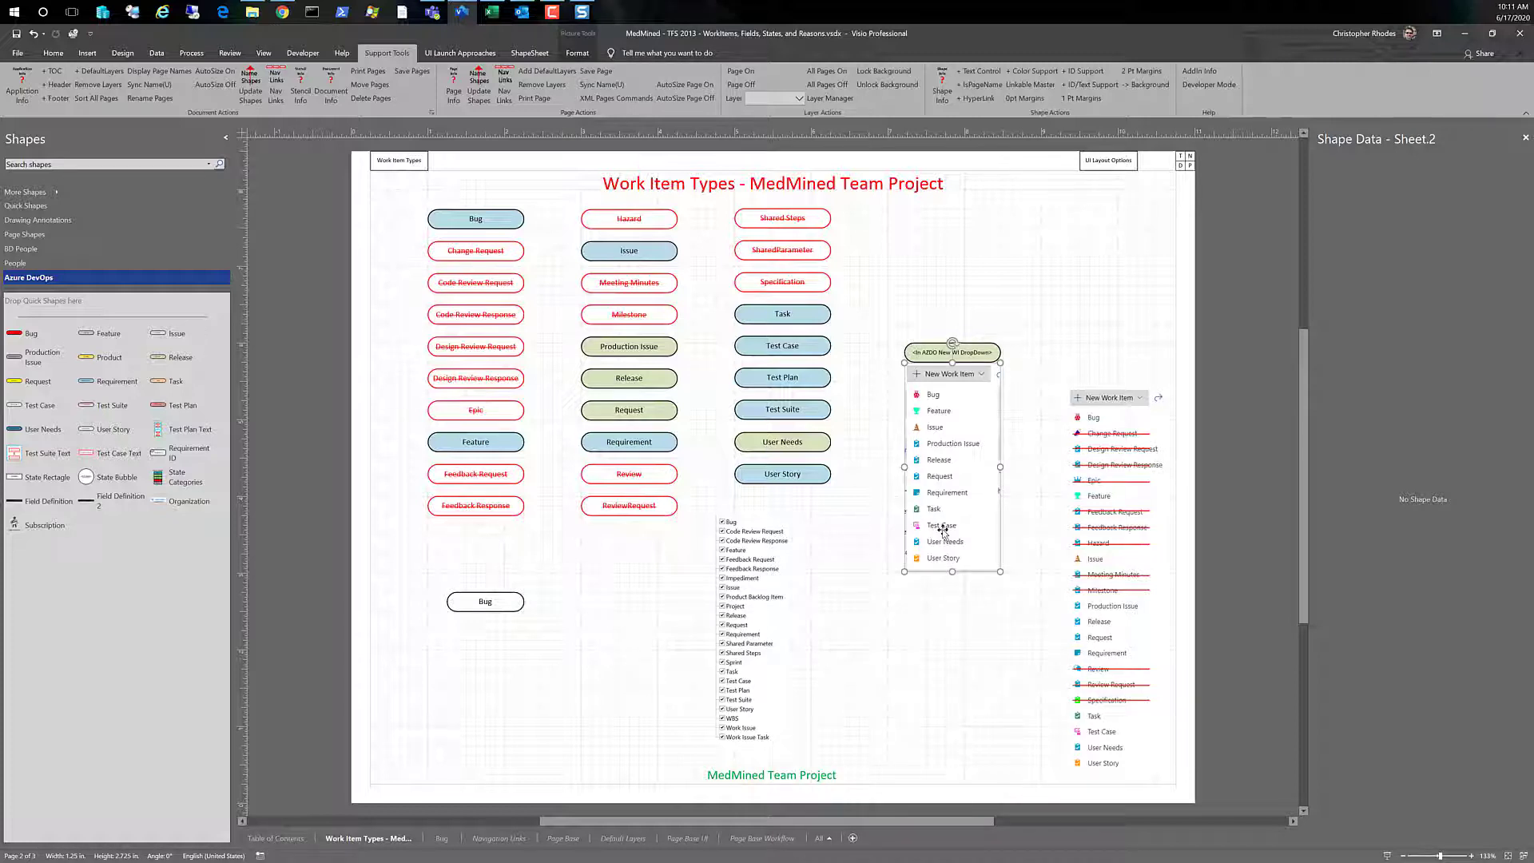
pyautogui.press('Delete')
pyautogui.click(977, 356)
pyautogui.press('Delete')
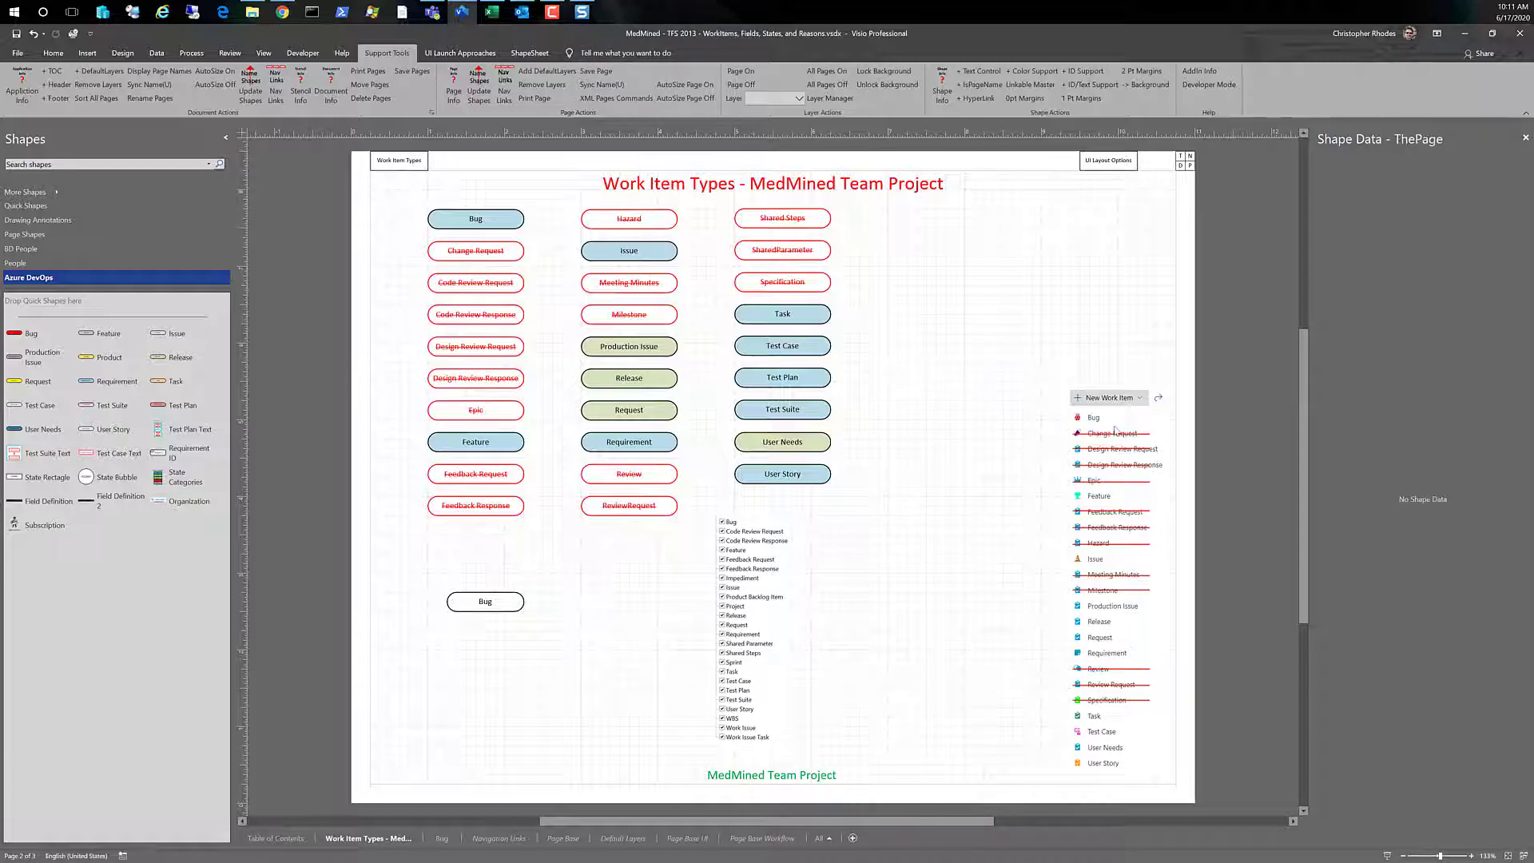
# - Unlock the Background layer in the page's layer properties so the crossed-out New Work Item picture can be selected
pyautogui.click(1081, 577)
pyautogui.click(1126, 640)
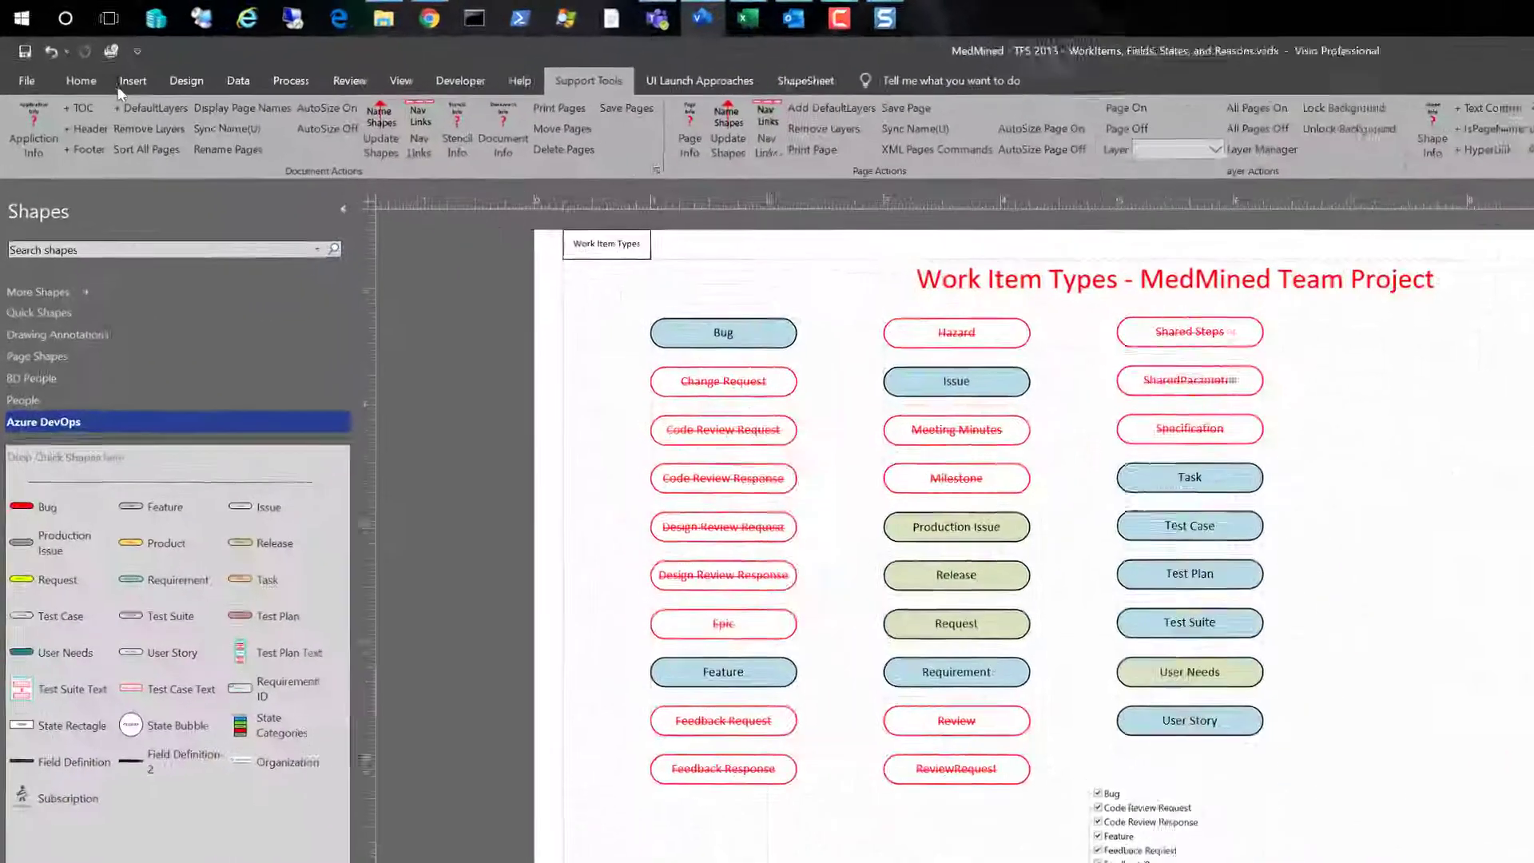
pyautogui.click(91, 84)
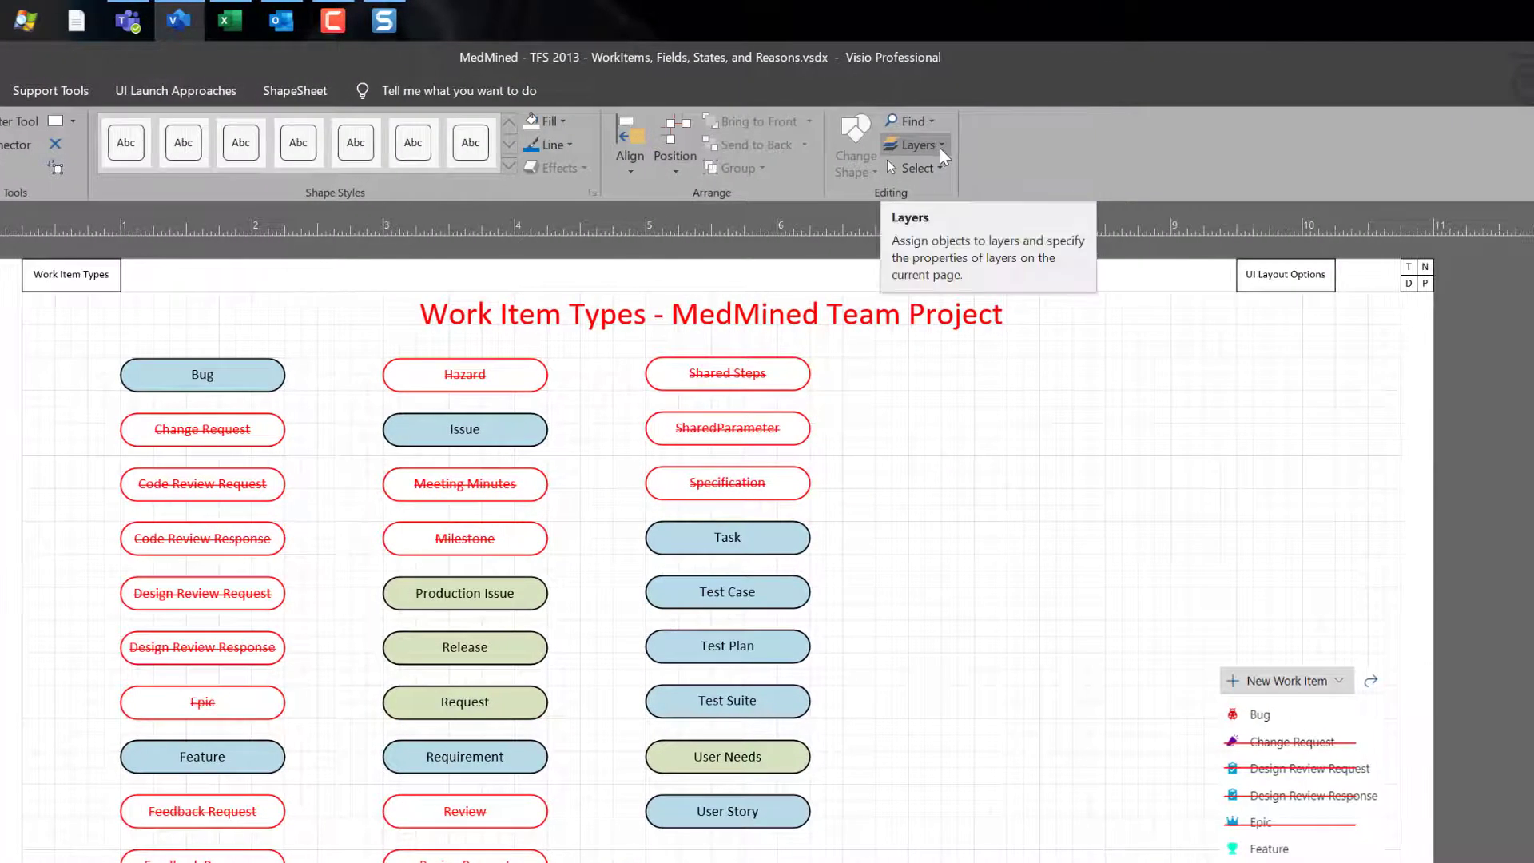
pyautogui.click(942, 144)
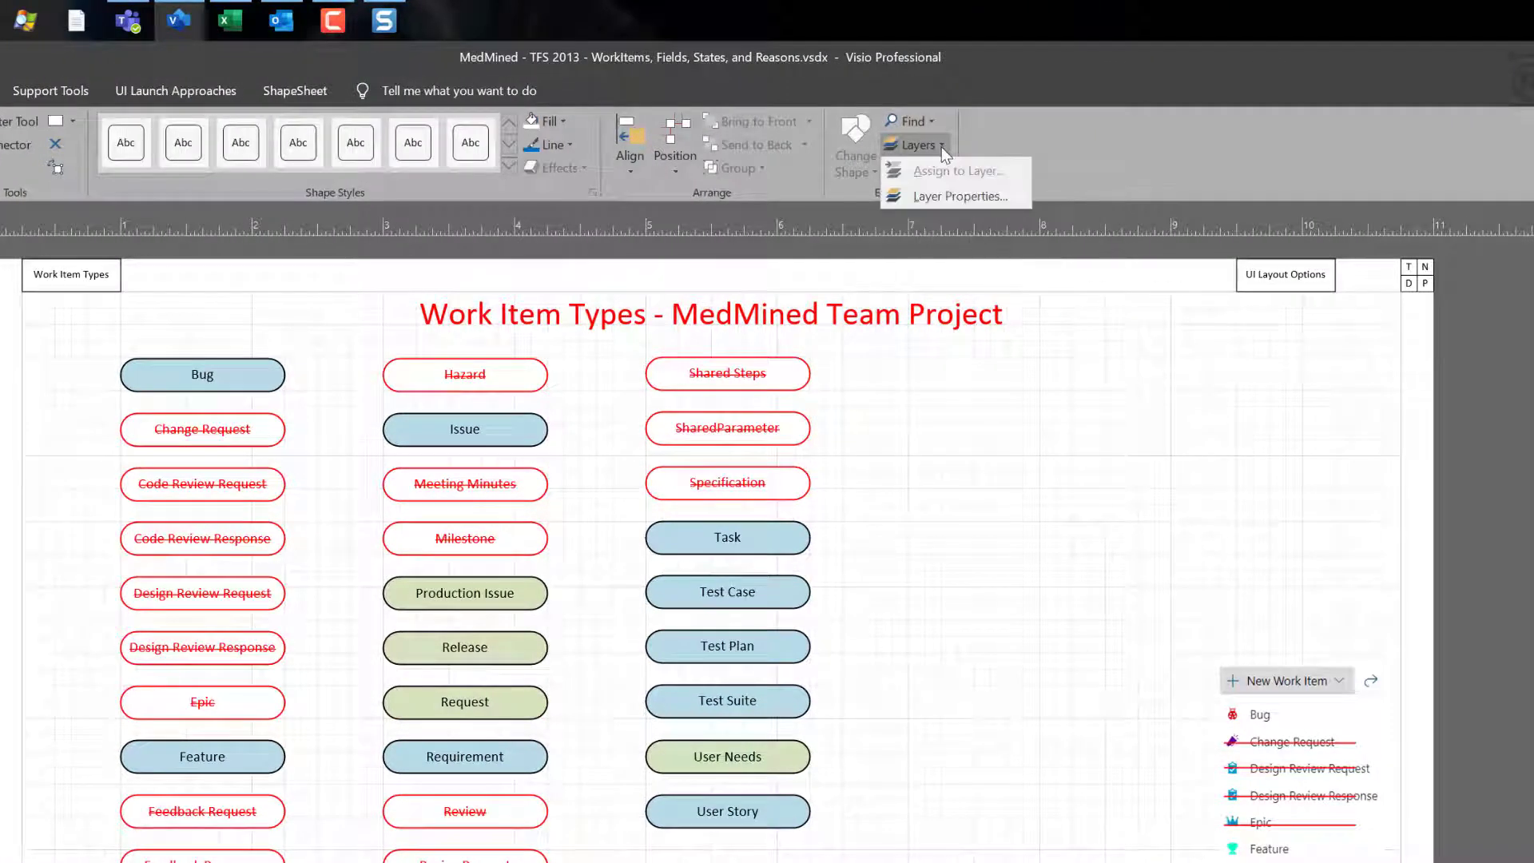
pyautogui.click(978, 195)
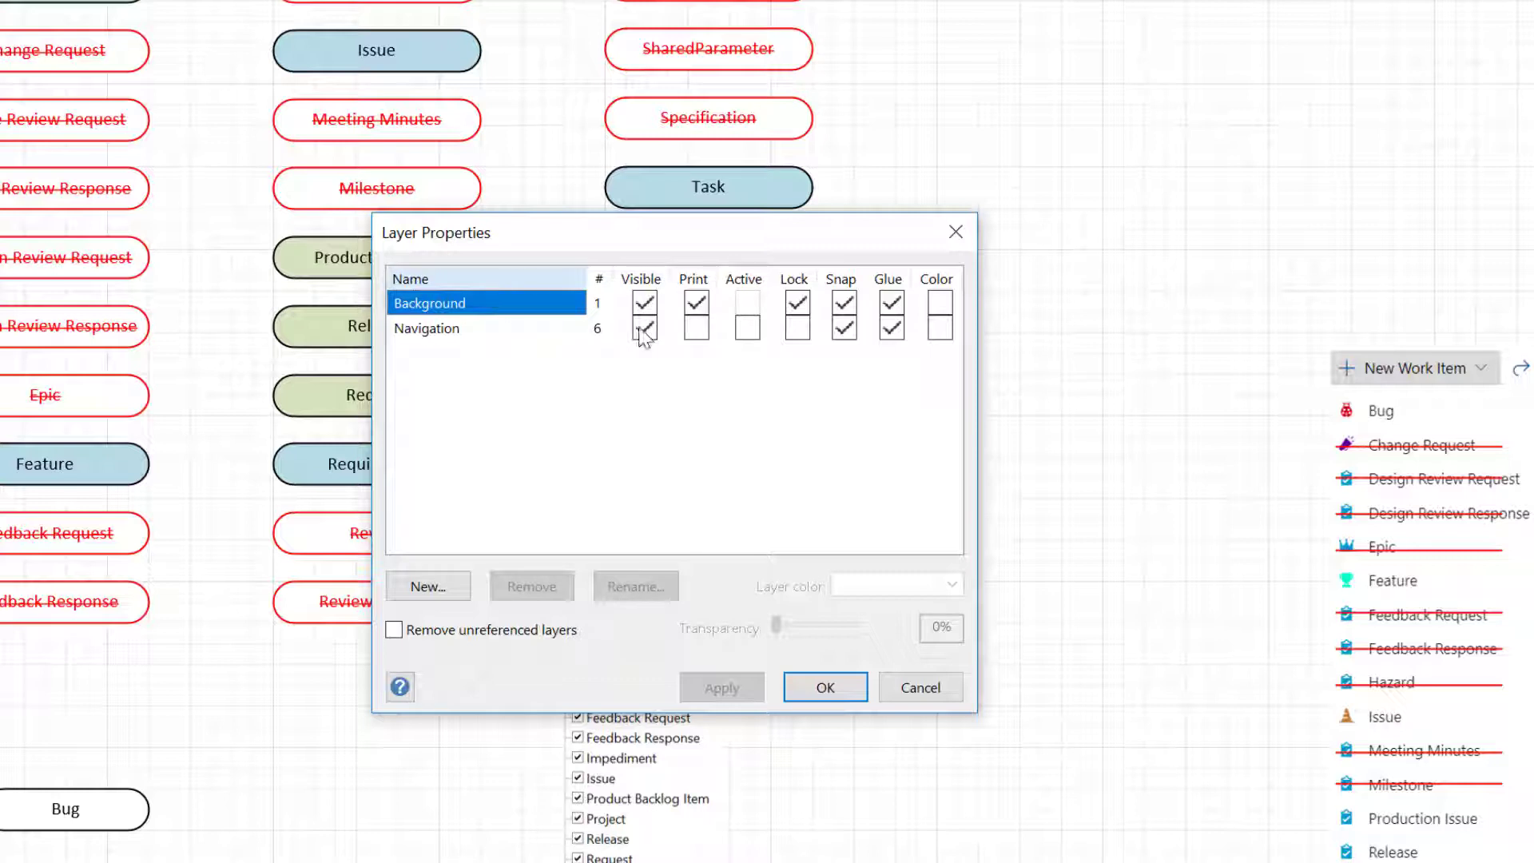
pyautogui.click(795, 305)
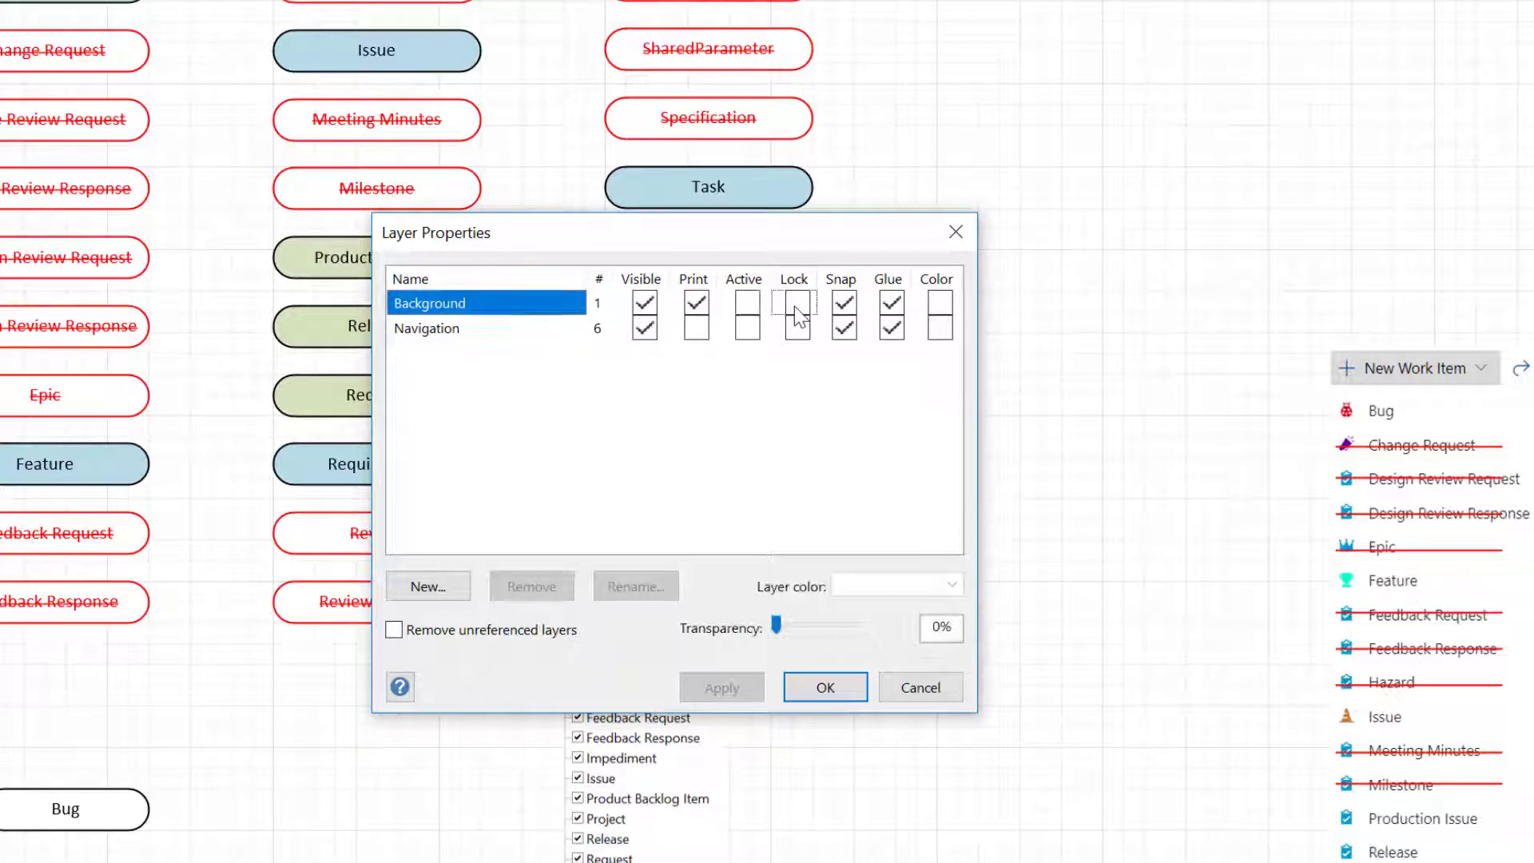
pyautogui.click(807, 692)
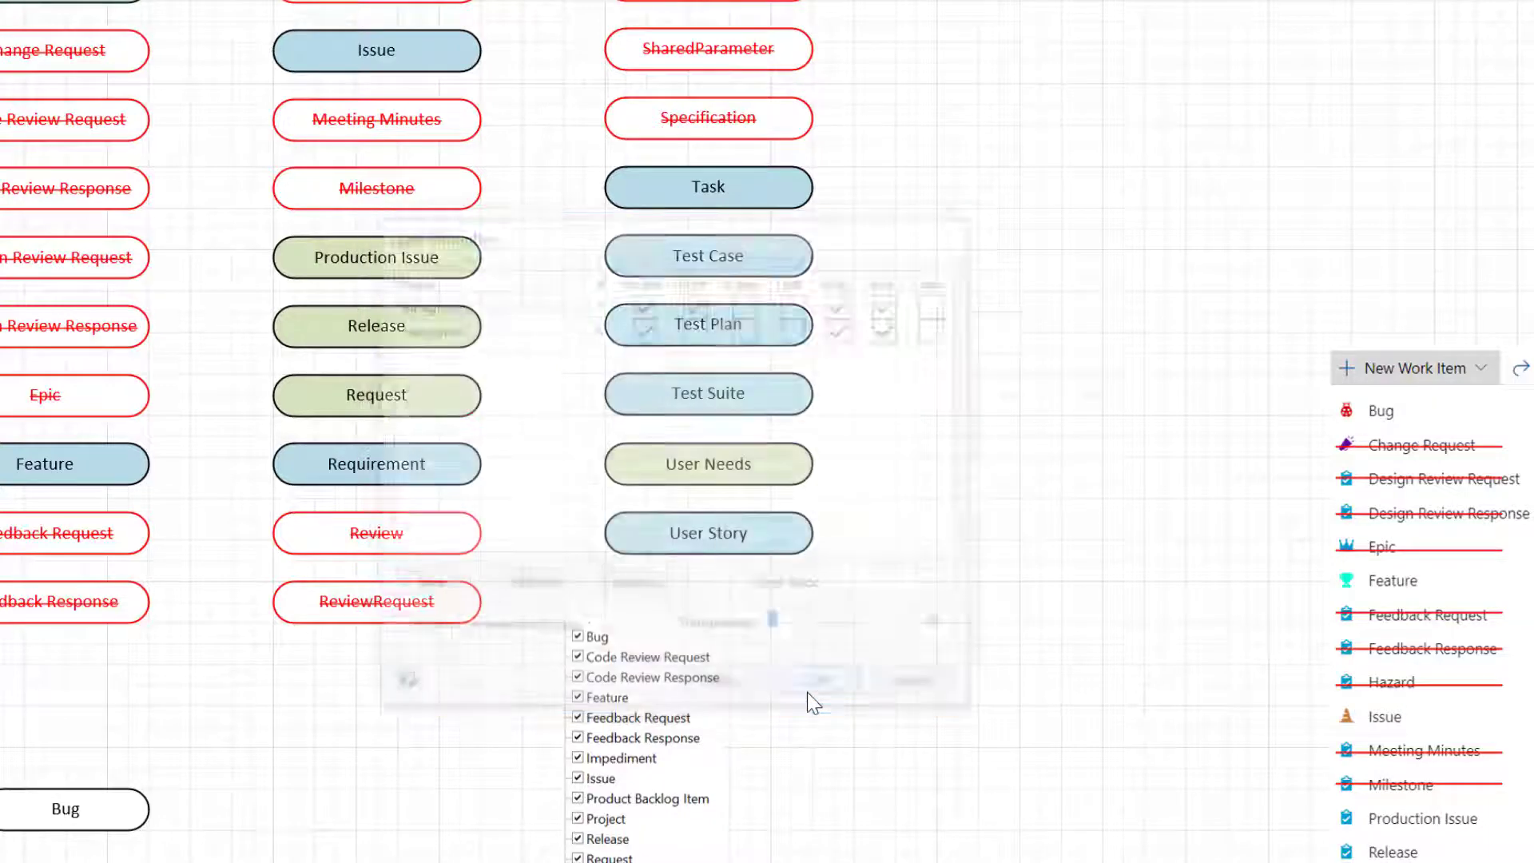
# - Assign the crossed-out New Work Item picture to a new layer named "New Layer" and take it off the Background layer
pyautogui.click(1389, 722)
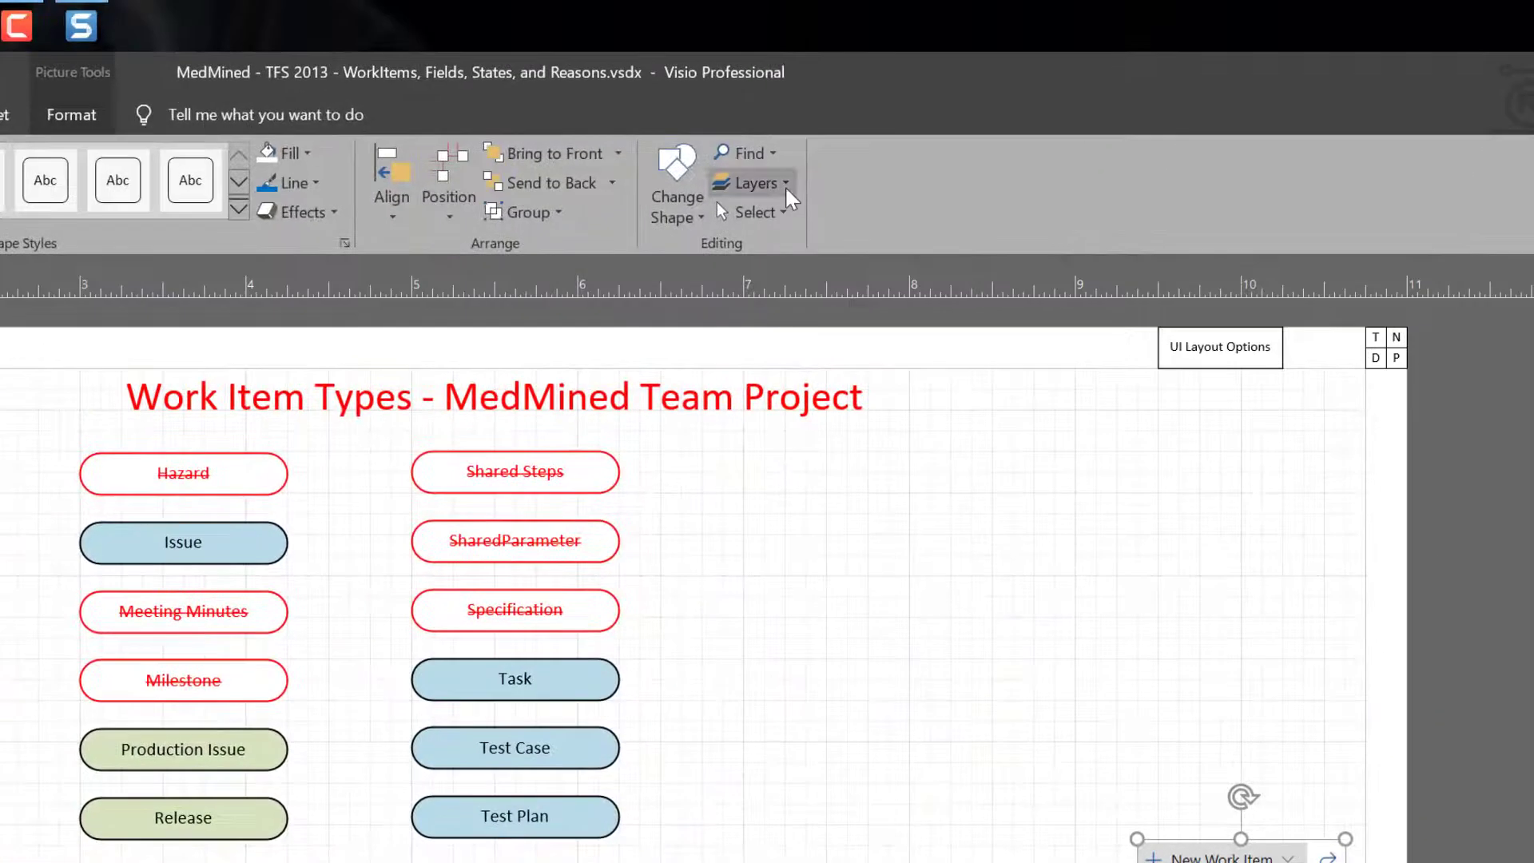
pyautogui.click(784, 185)
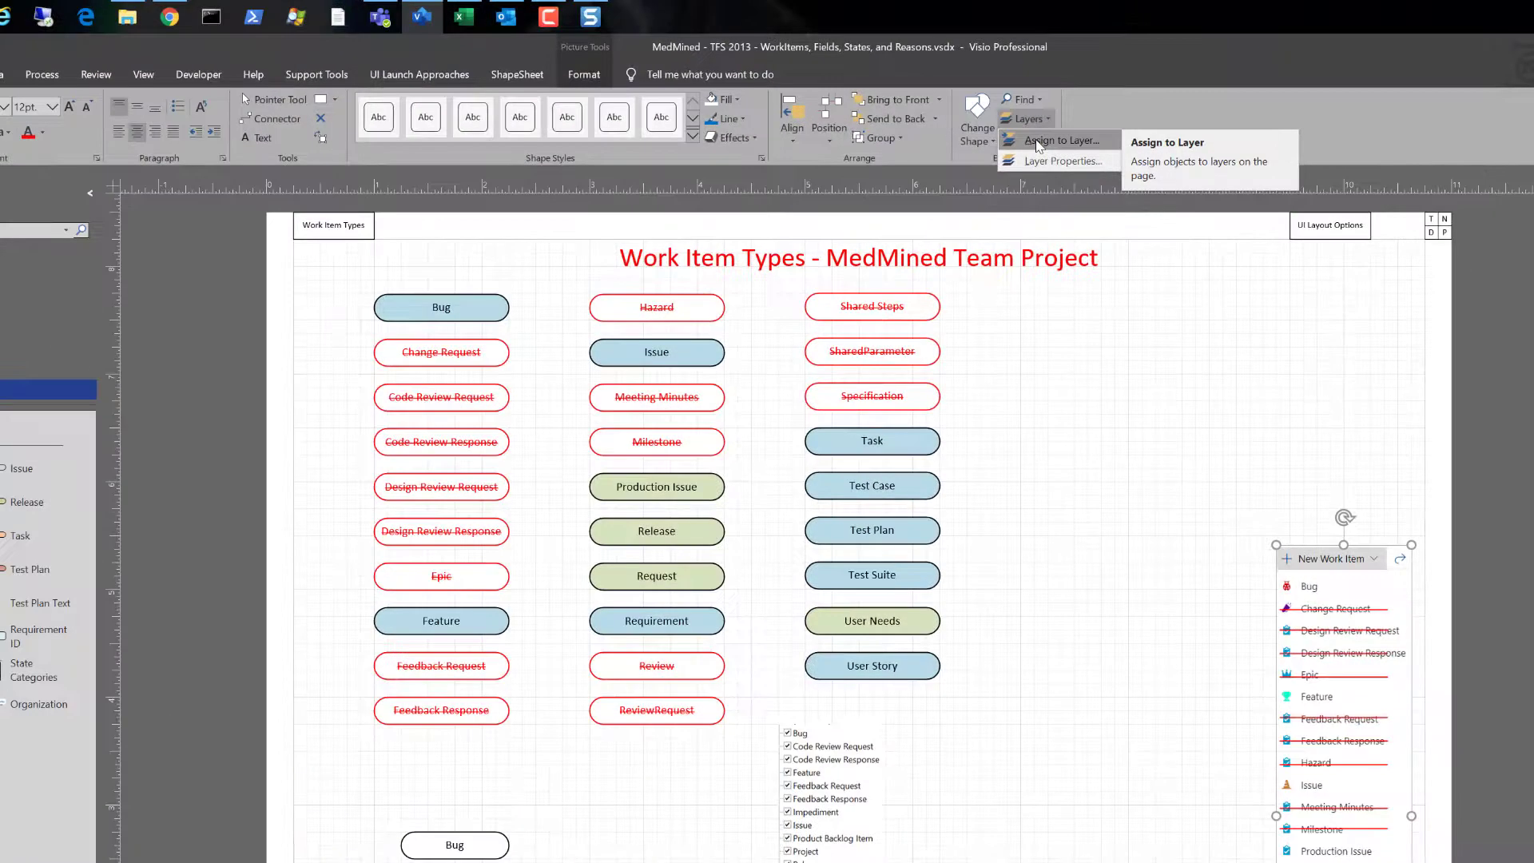
pyautogui.click(1039, 141)
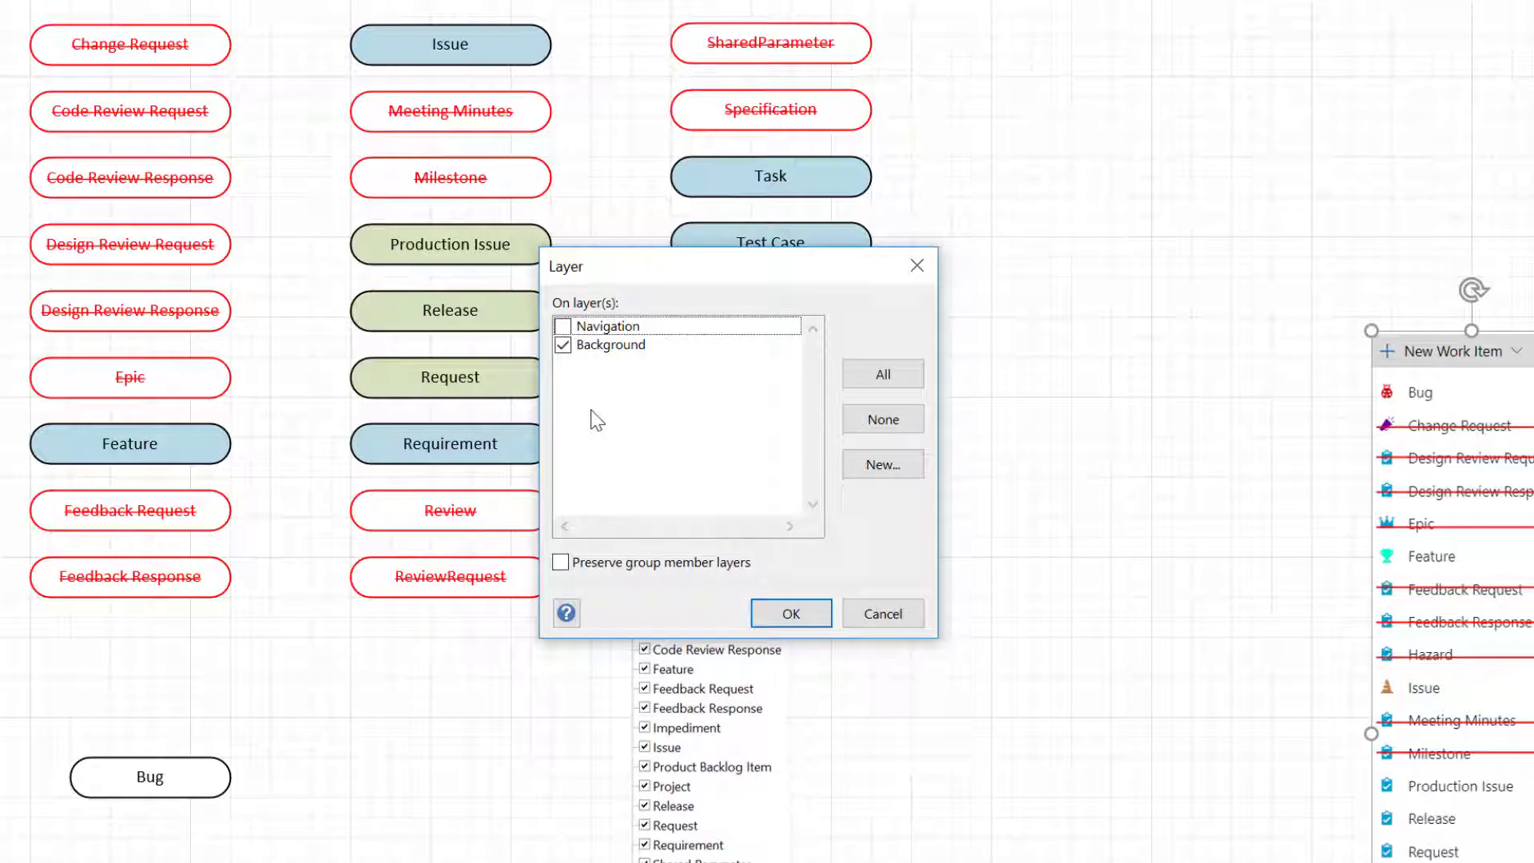
pyautogui.click(562, 345)
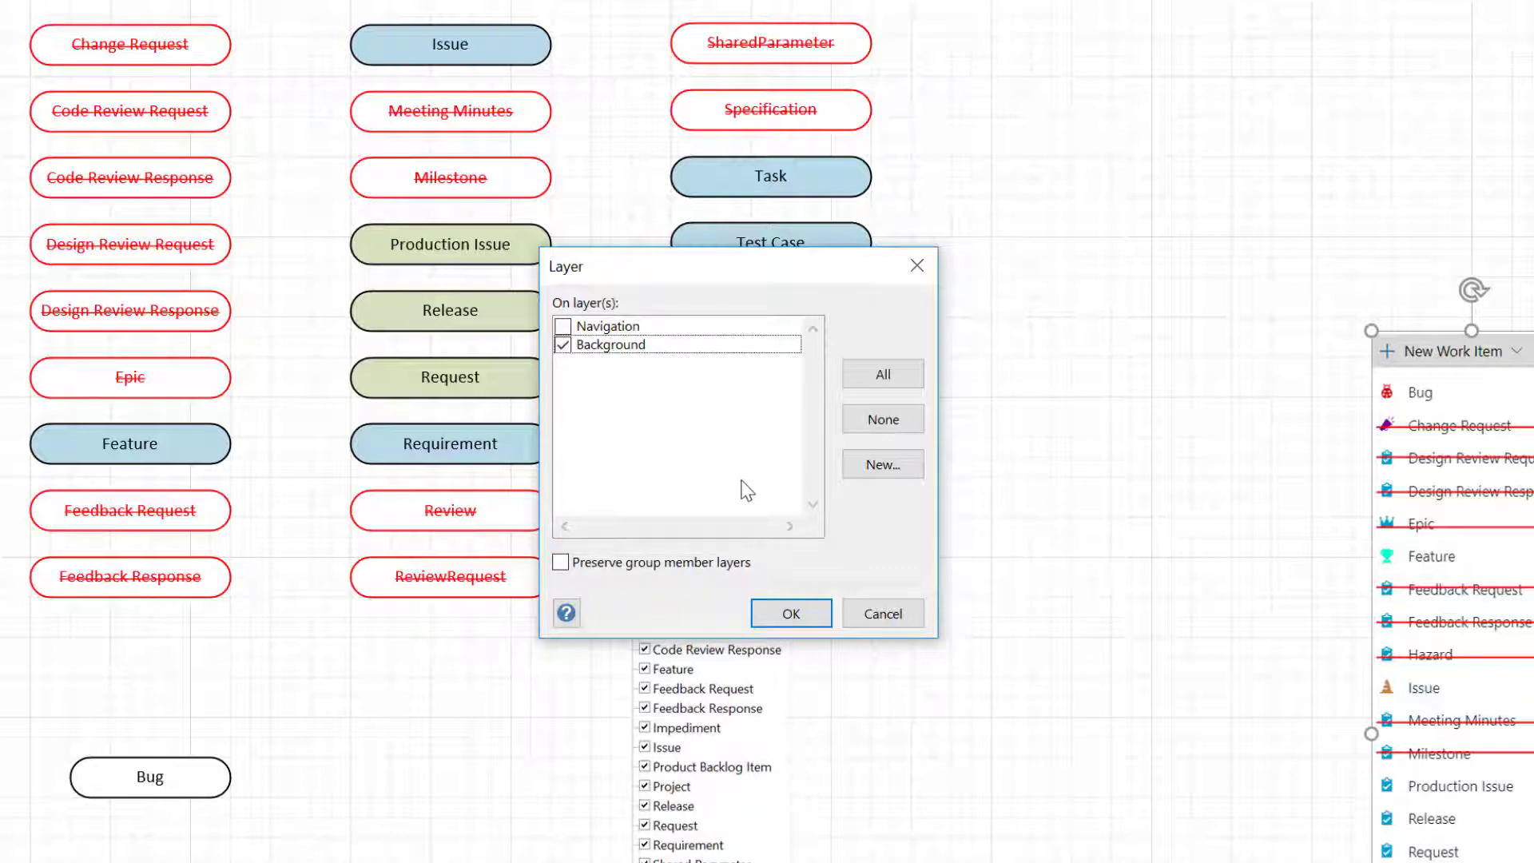
pyautogui.click(906, 463)
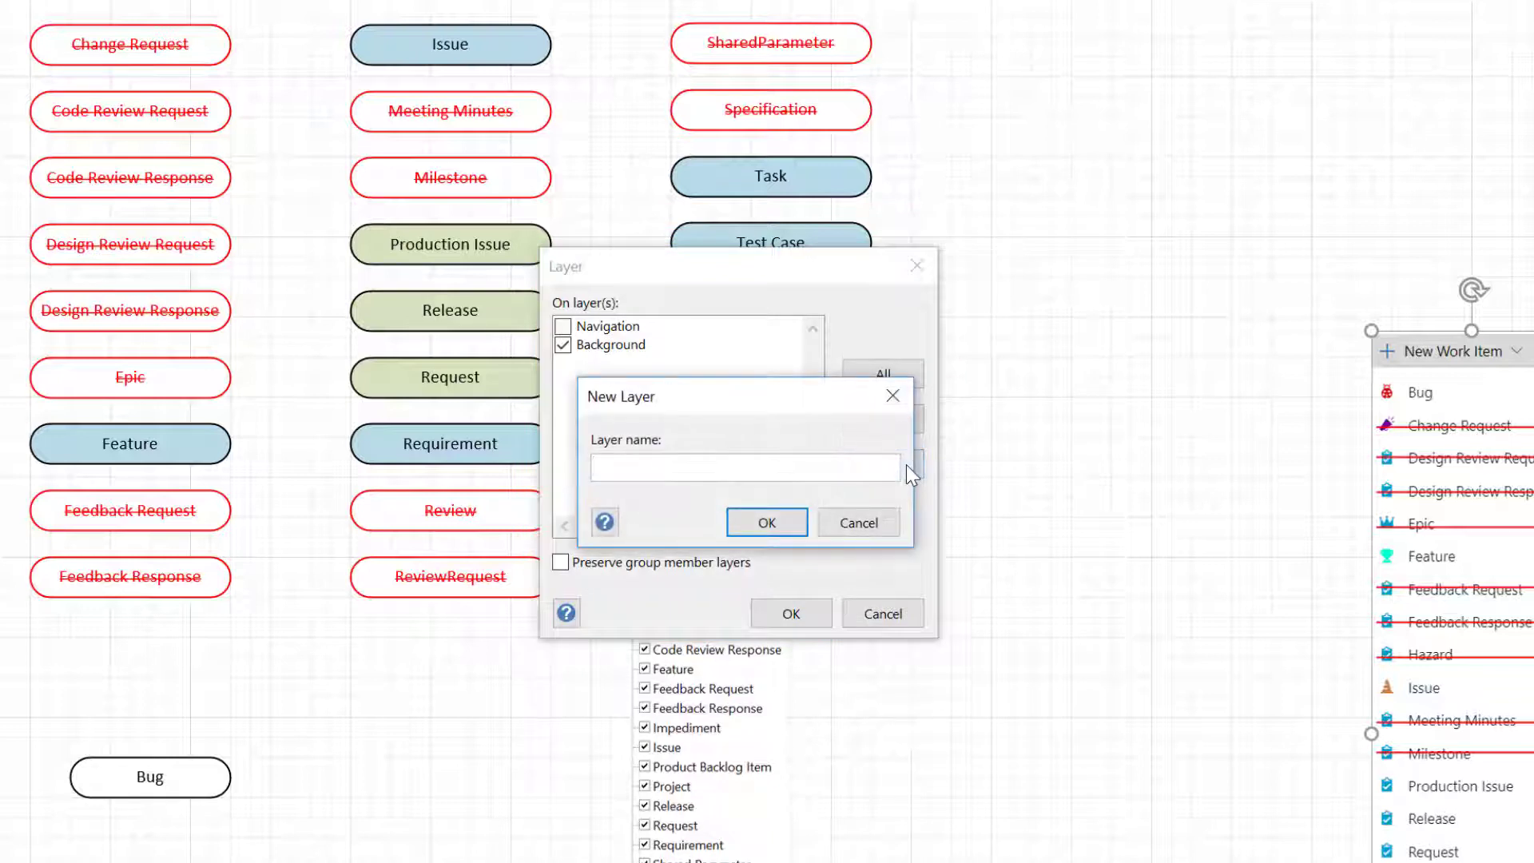
pyautogui.write('New Layer')
pyautogui.click(755, 529)
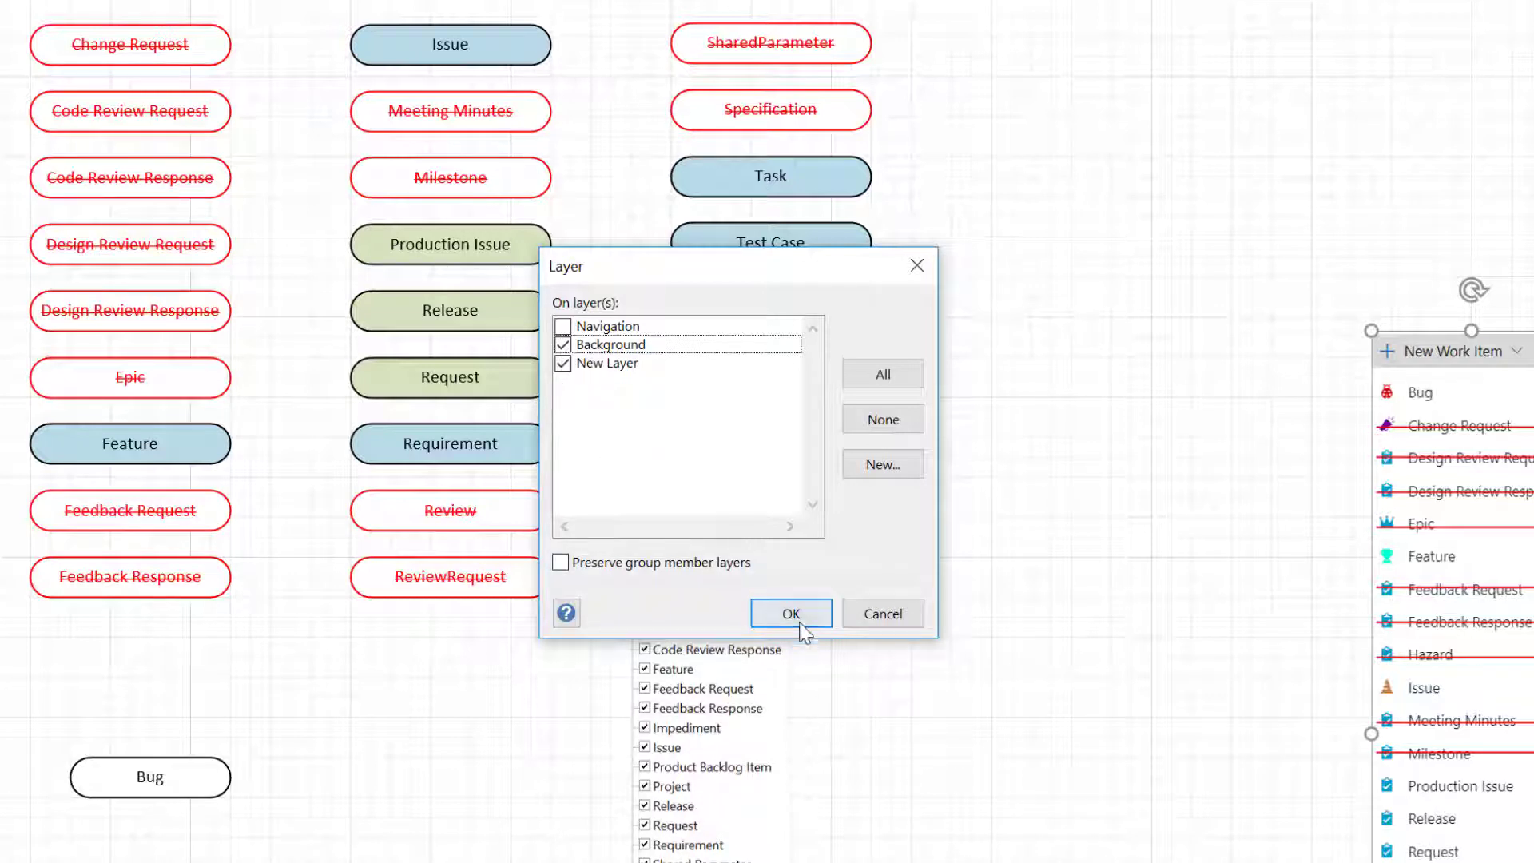
pyautogui.click(563, 345)
pyautogui.click(822, 616)
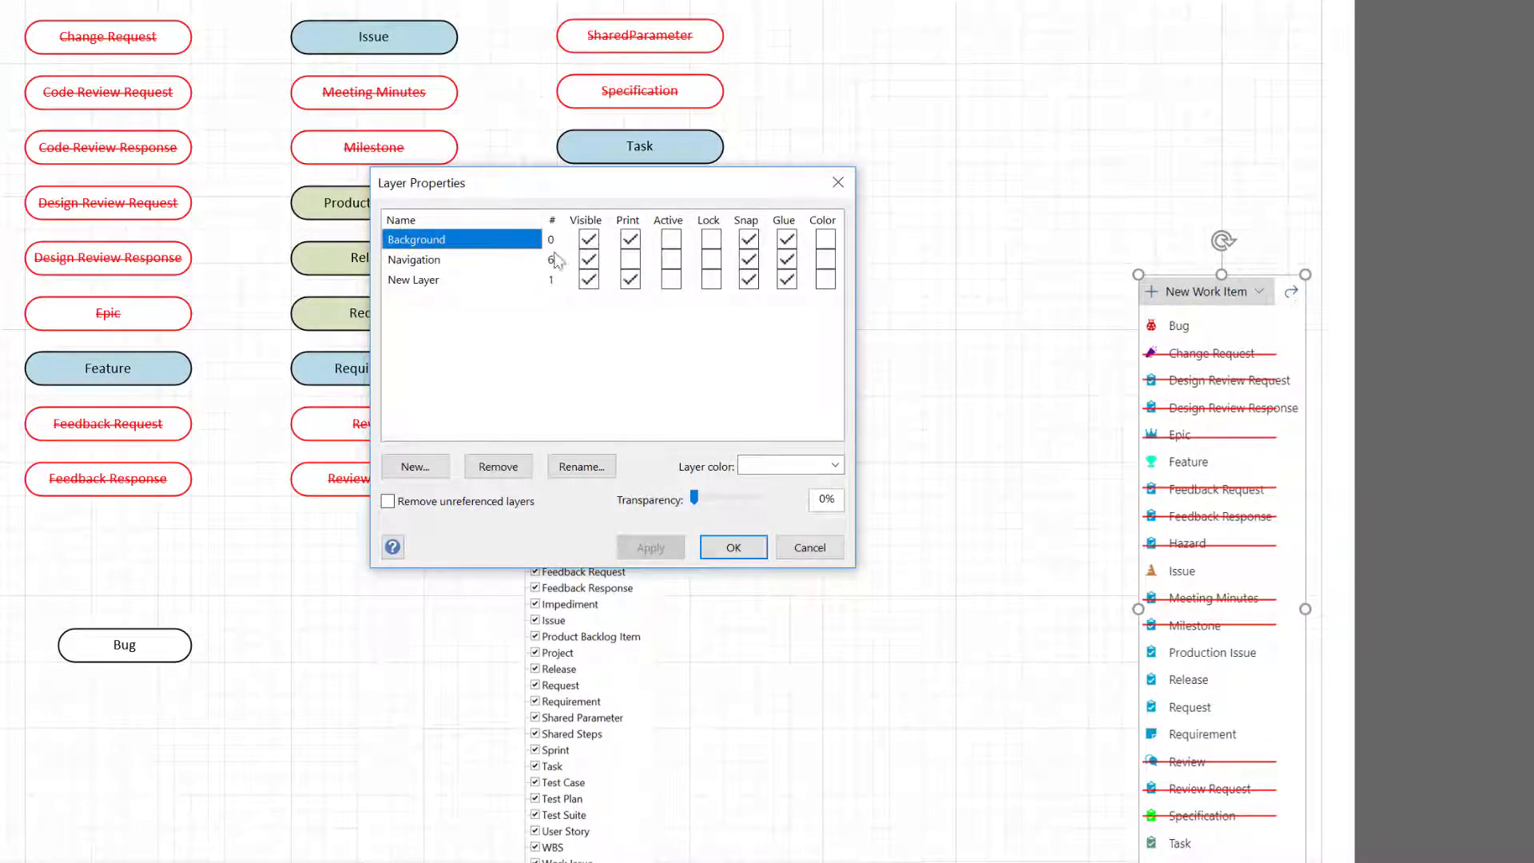
# - Hide New Layer in the page's layer properties and check how the page looks in the print preview
pyautogui.click(592, 284)
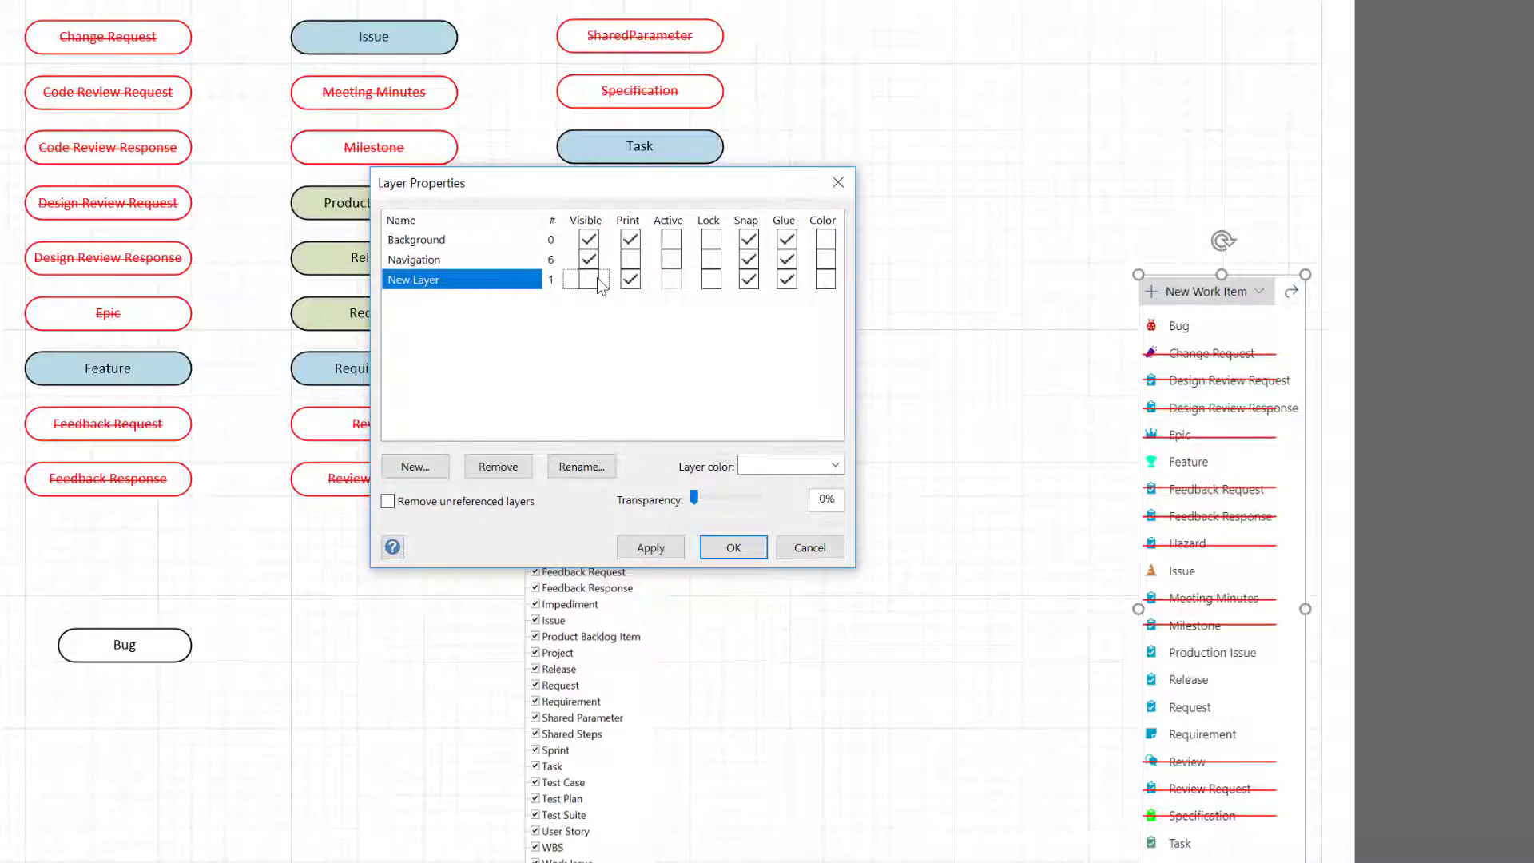
pyautogui.click(734, 548)
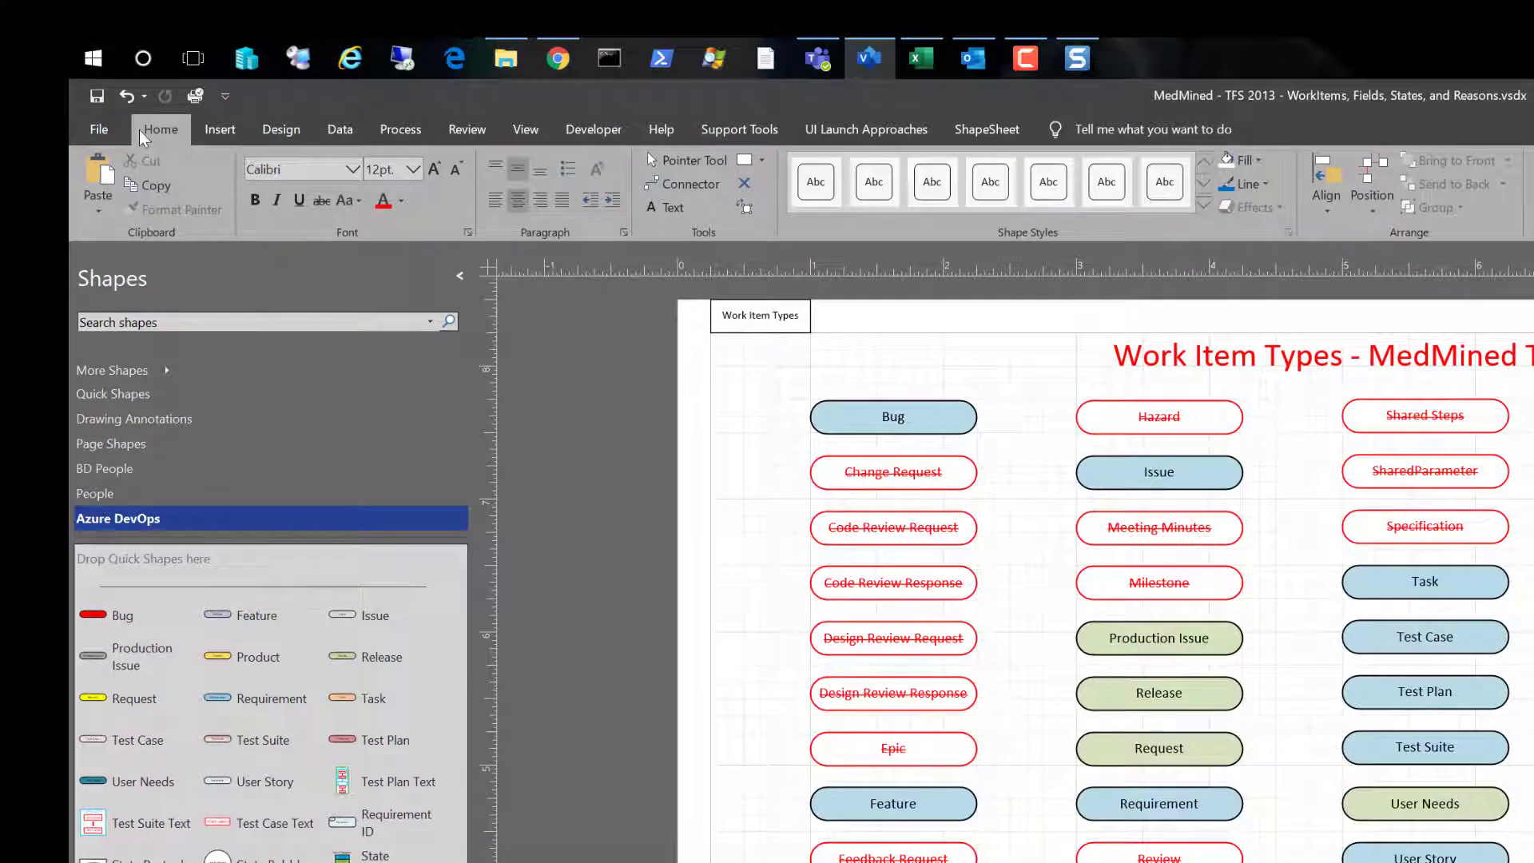
pyautogui.click(113, 136)
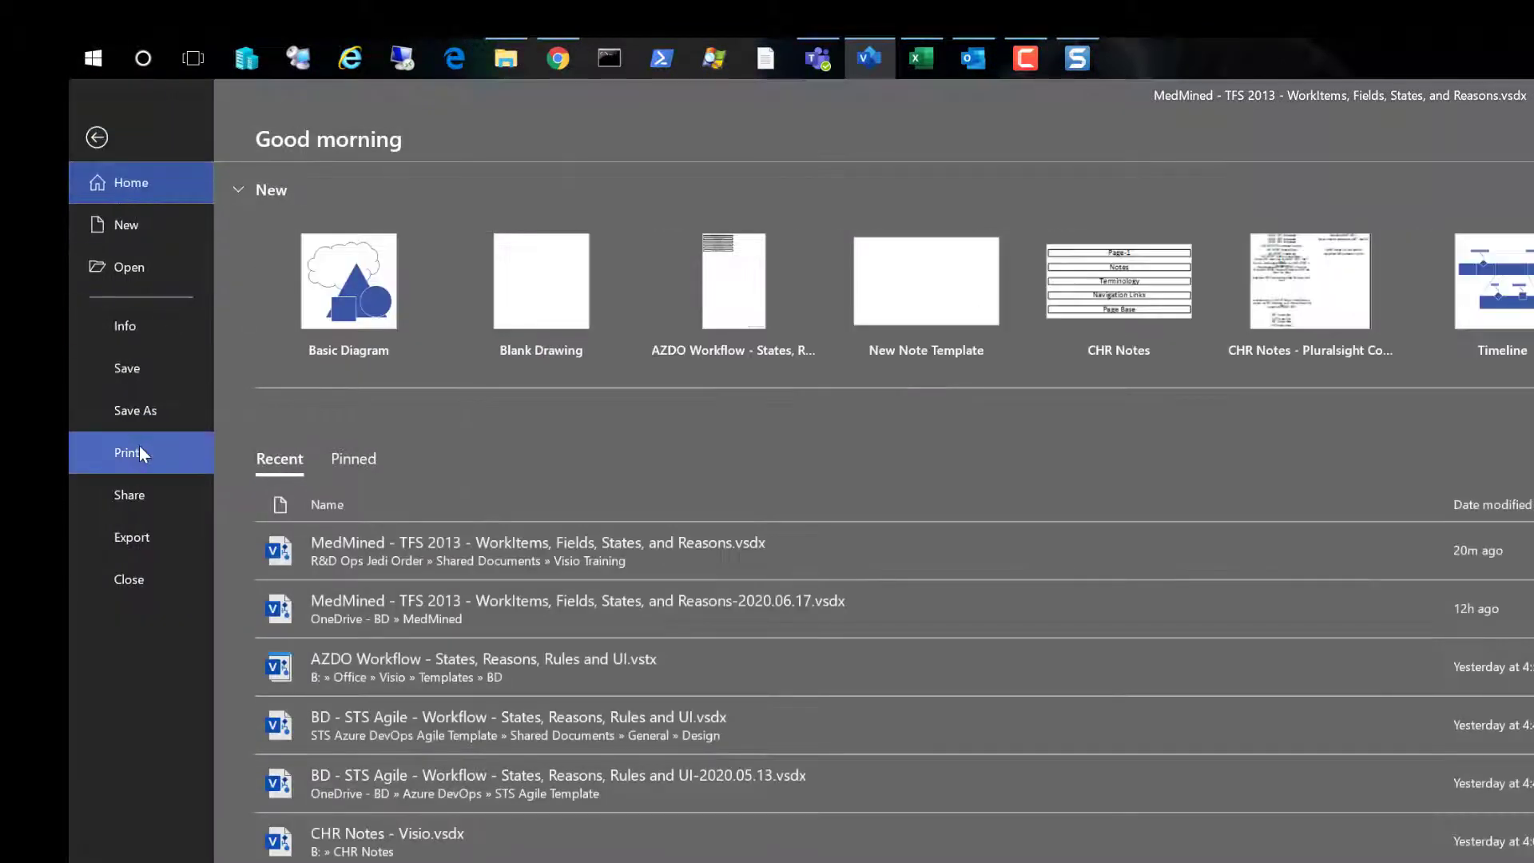
pyautogui.click(136, 452)
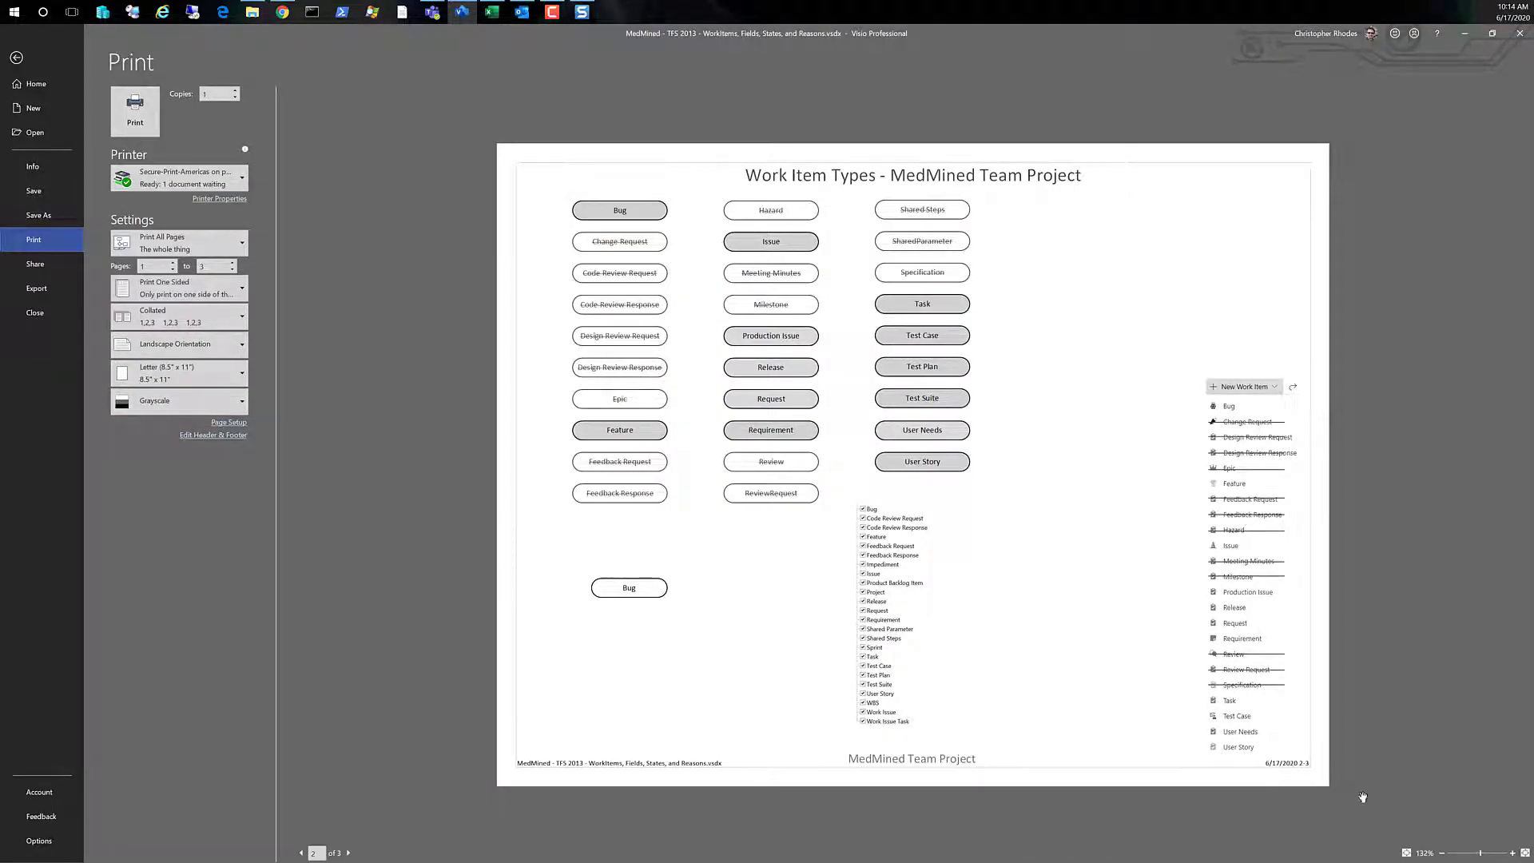
pyautogui.click(16, 57)
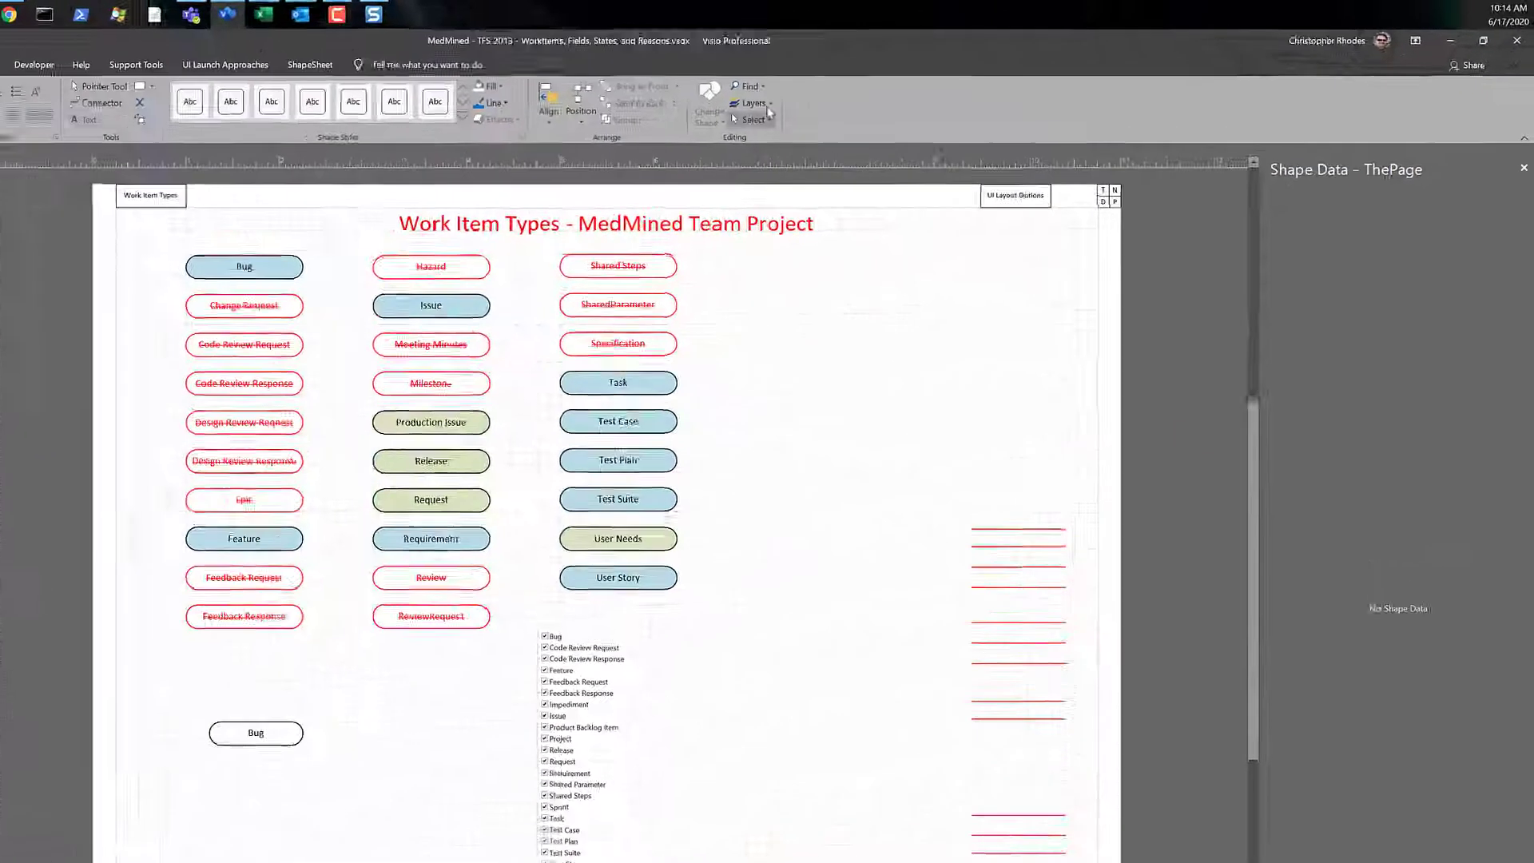
# - Remove New Layer from the page's layer properties, including the New Work Item picture that belongs to it
pyautogui.click(892, 85)
pyautogui.click(550, 181)
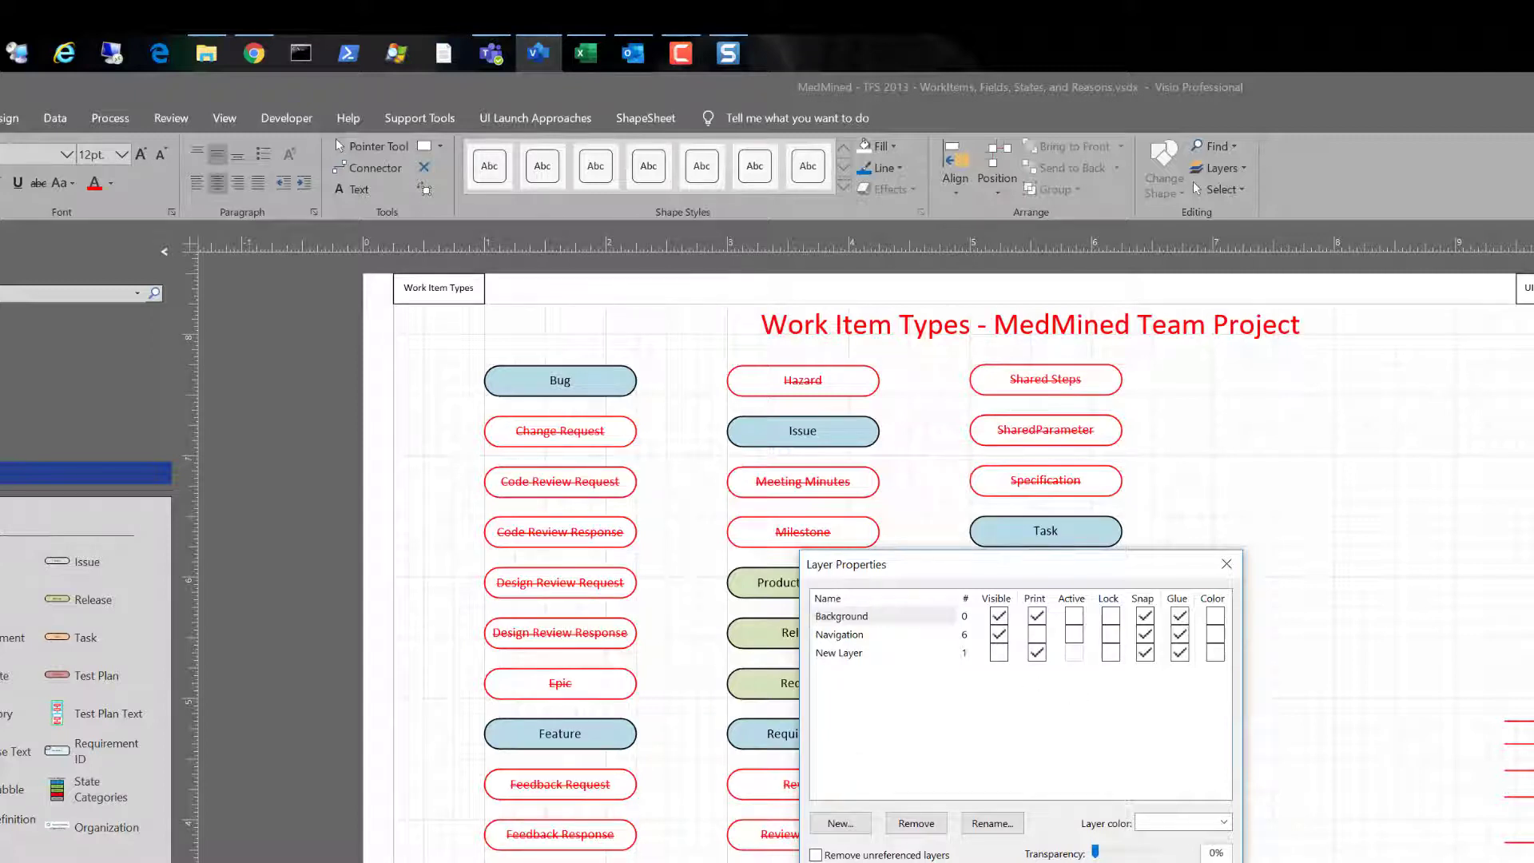
pyautogui.press('Return')
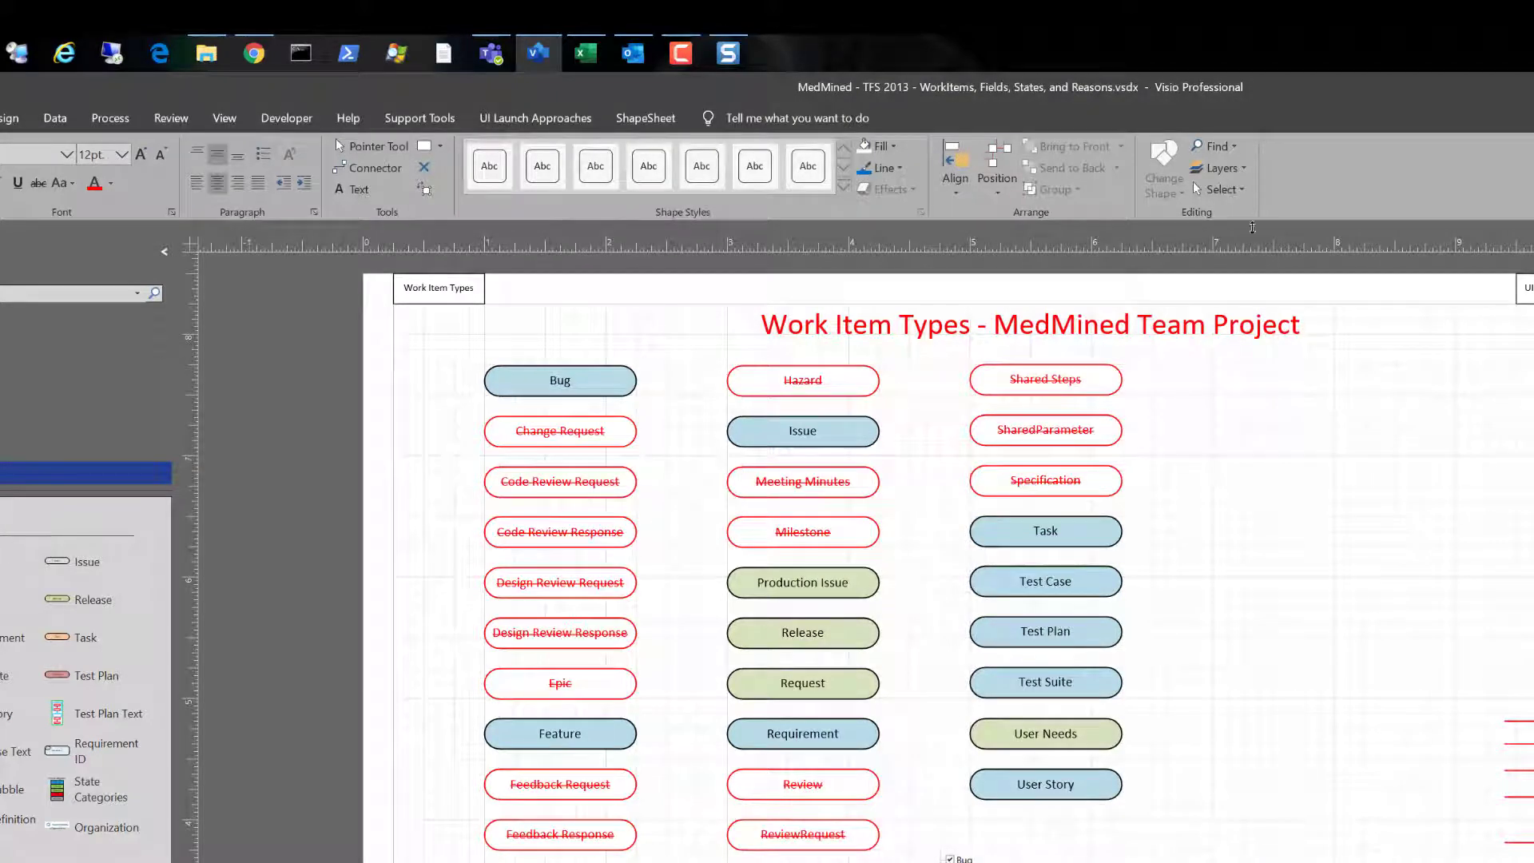
pyautogui.click(1235, 170)
pyautogui.click(1254, 218)
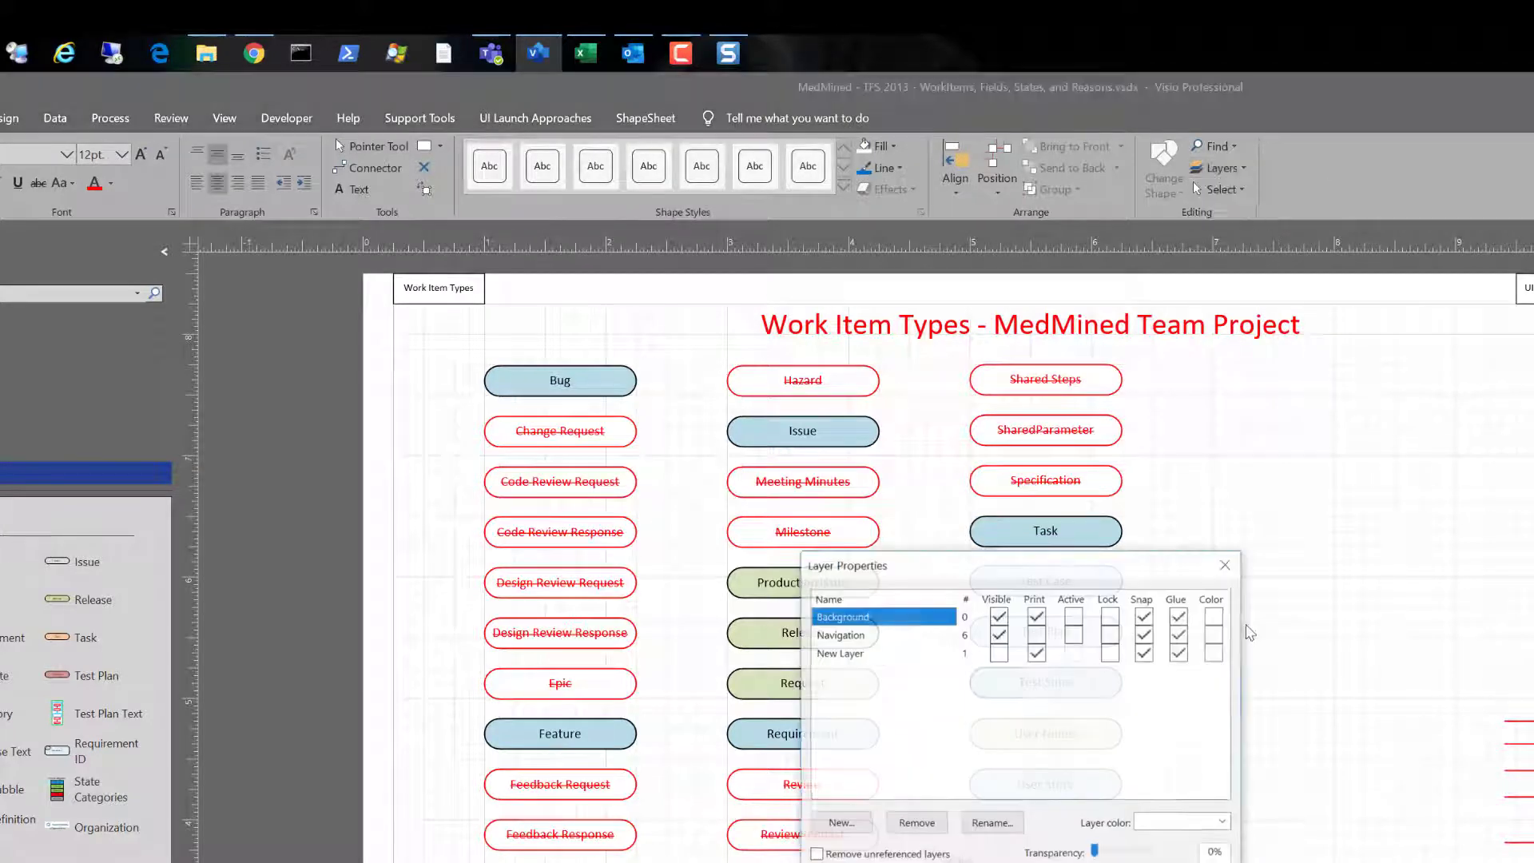
pyautogui.click(861, 660)
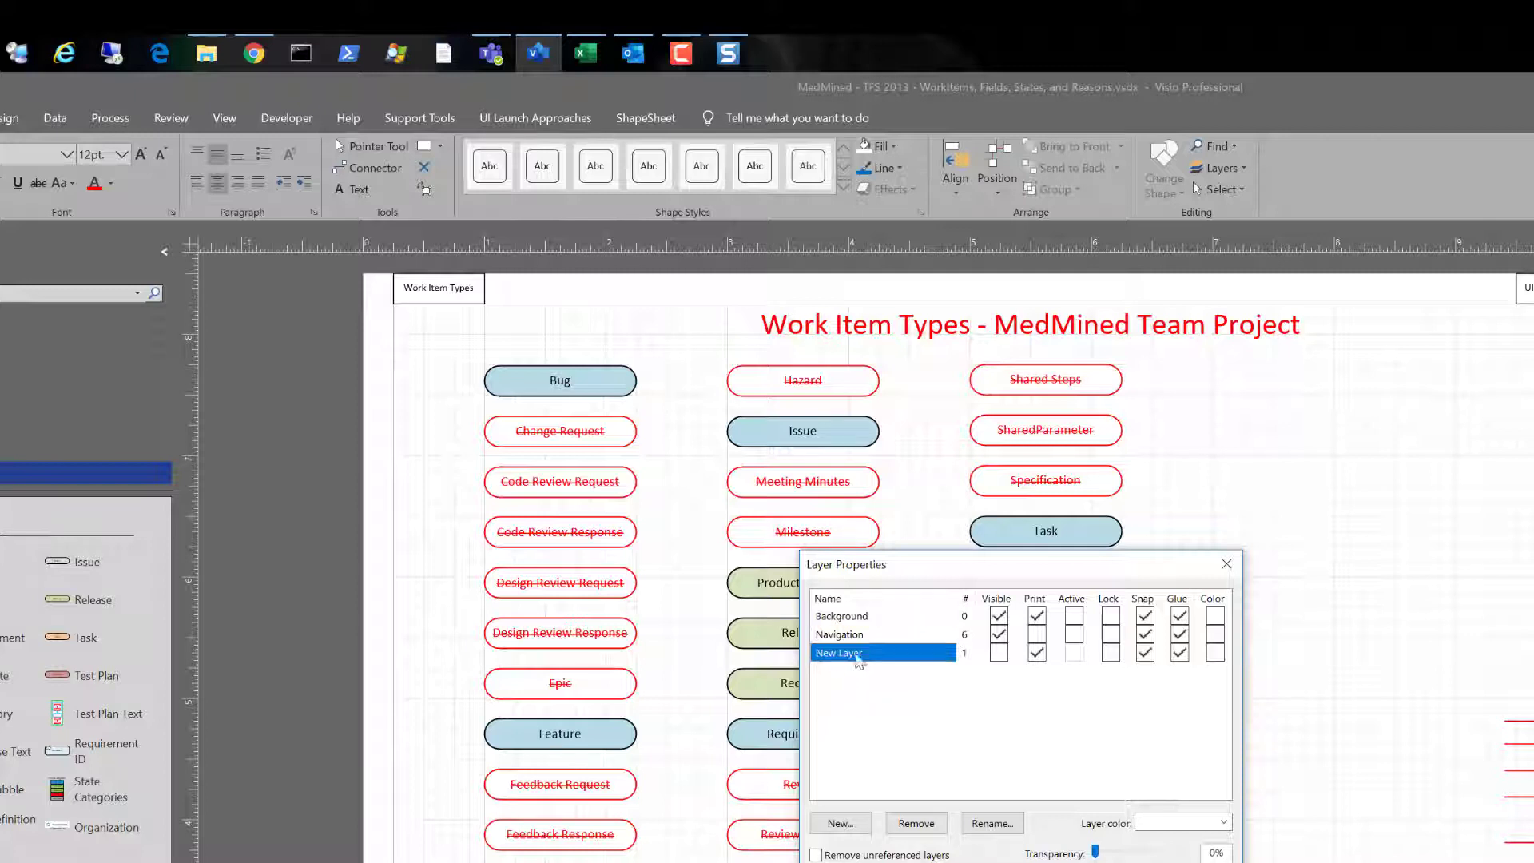
pyautogui.click(922, 830)
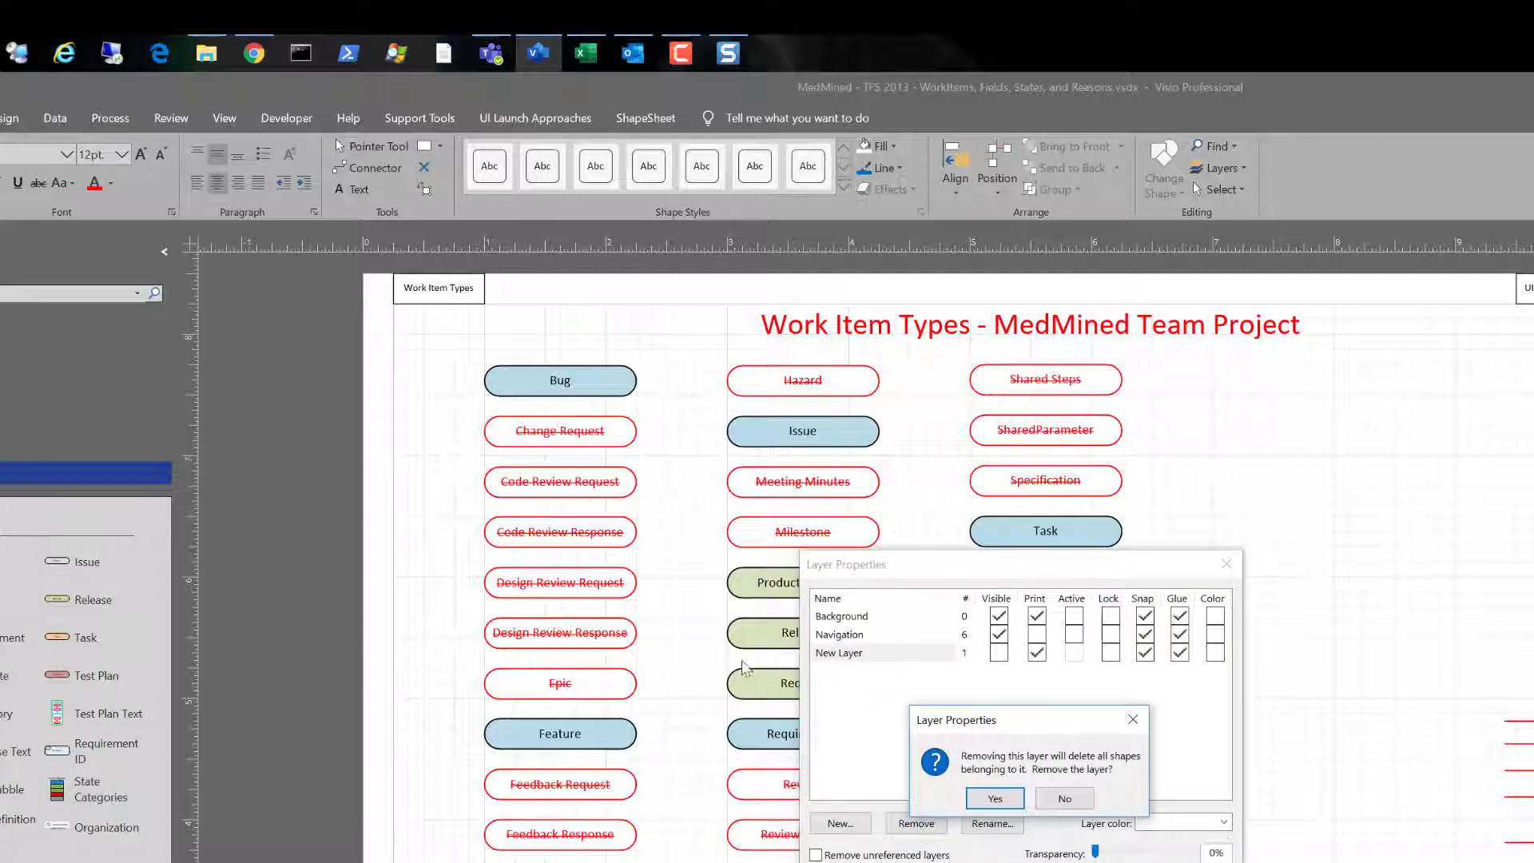
pyautogui.click(995, 799)
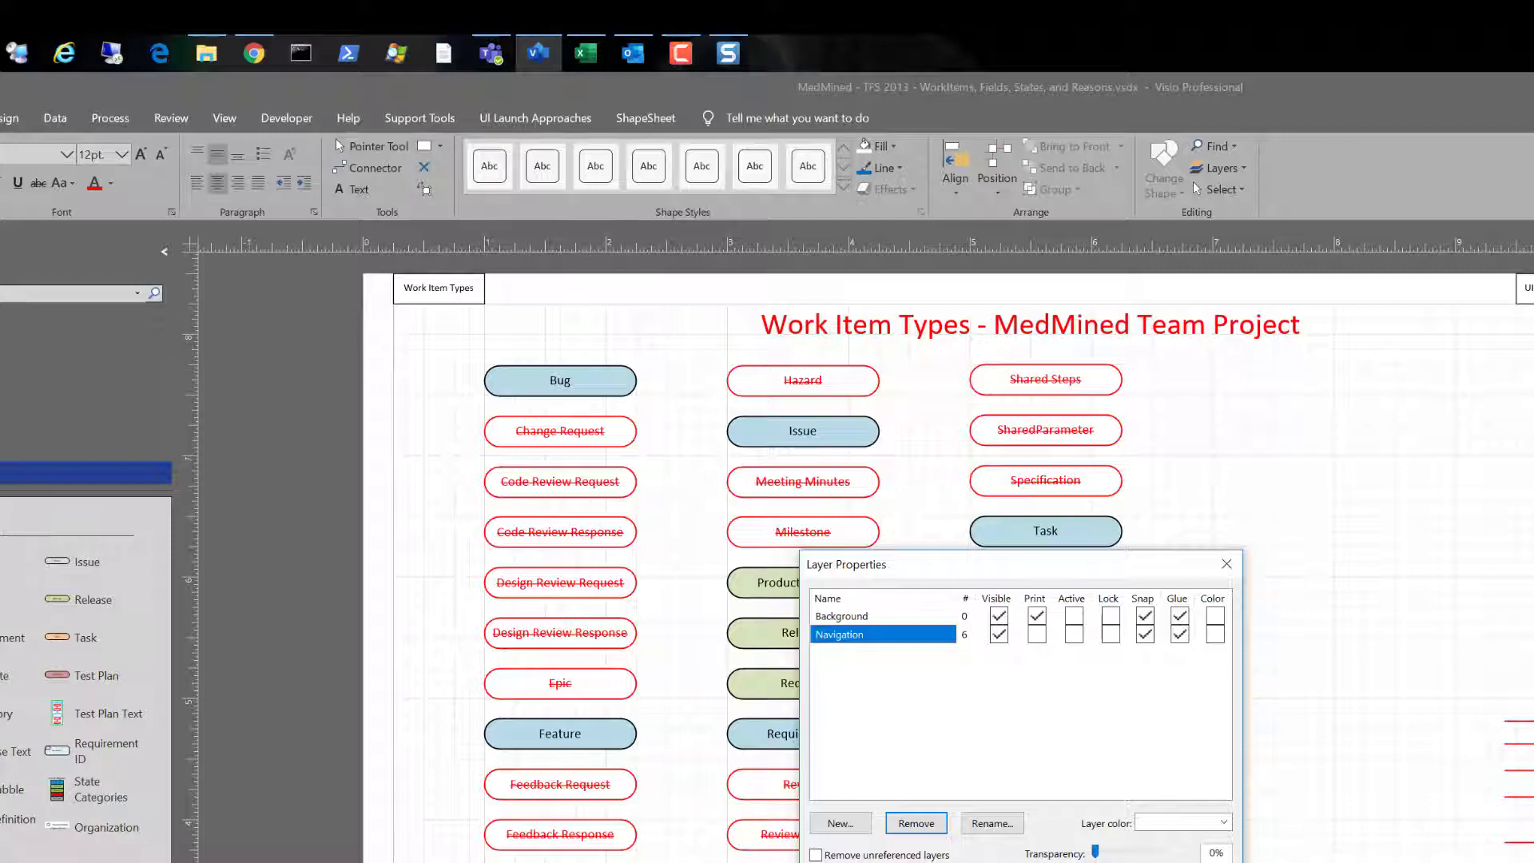
pyautogui.press('Return')
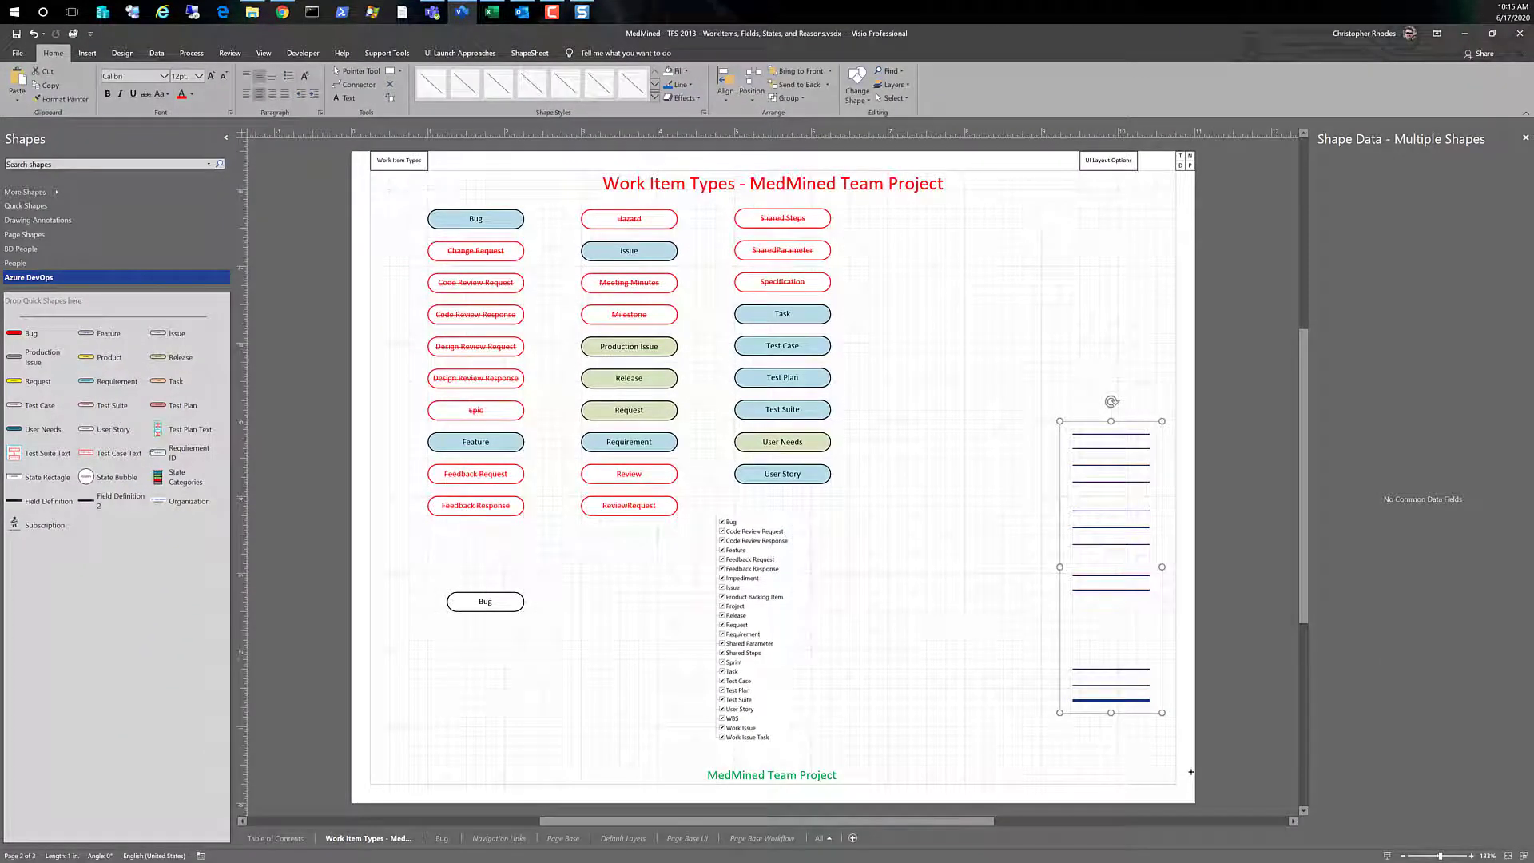
# - Delete the leftover red strikethrough lines and the three columns of old work item type shapes
pyautogui.press('Delete')
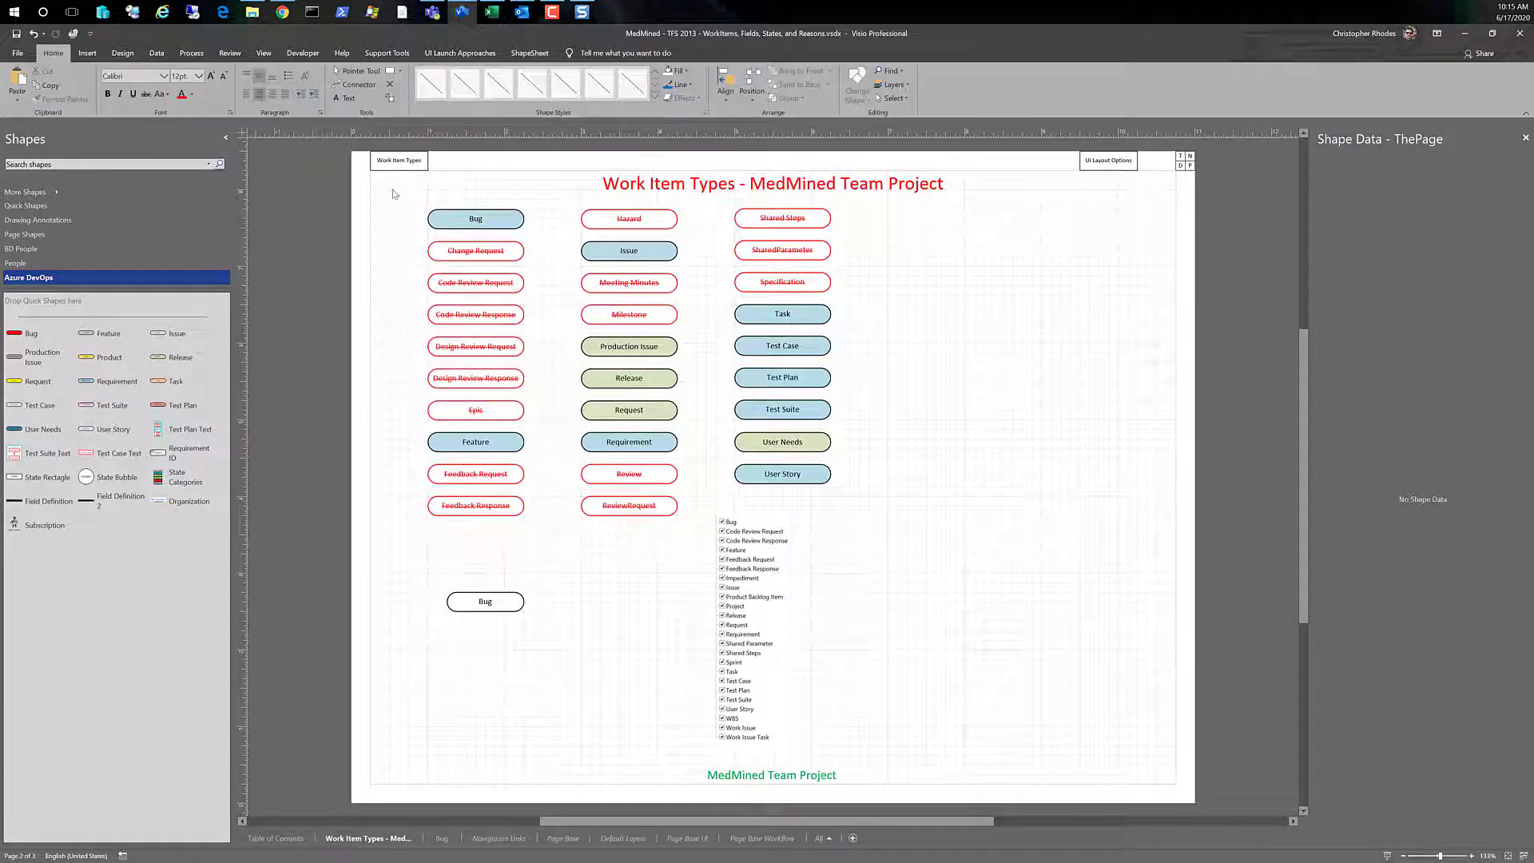
pyautogui.moveTo(395, 191); pyautogui.dragTo(920, 535)
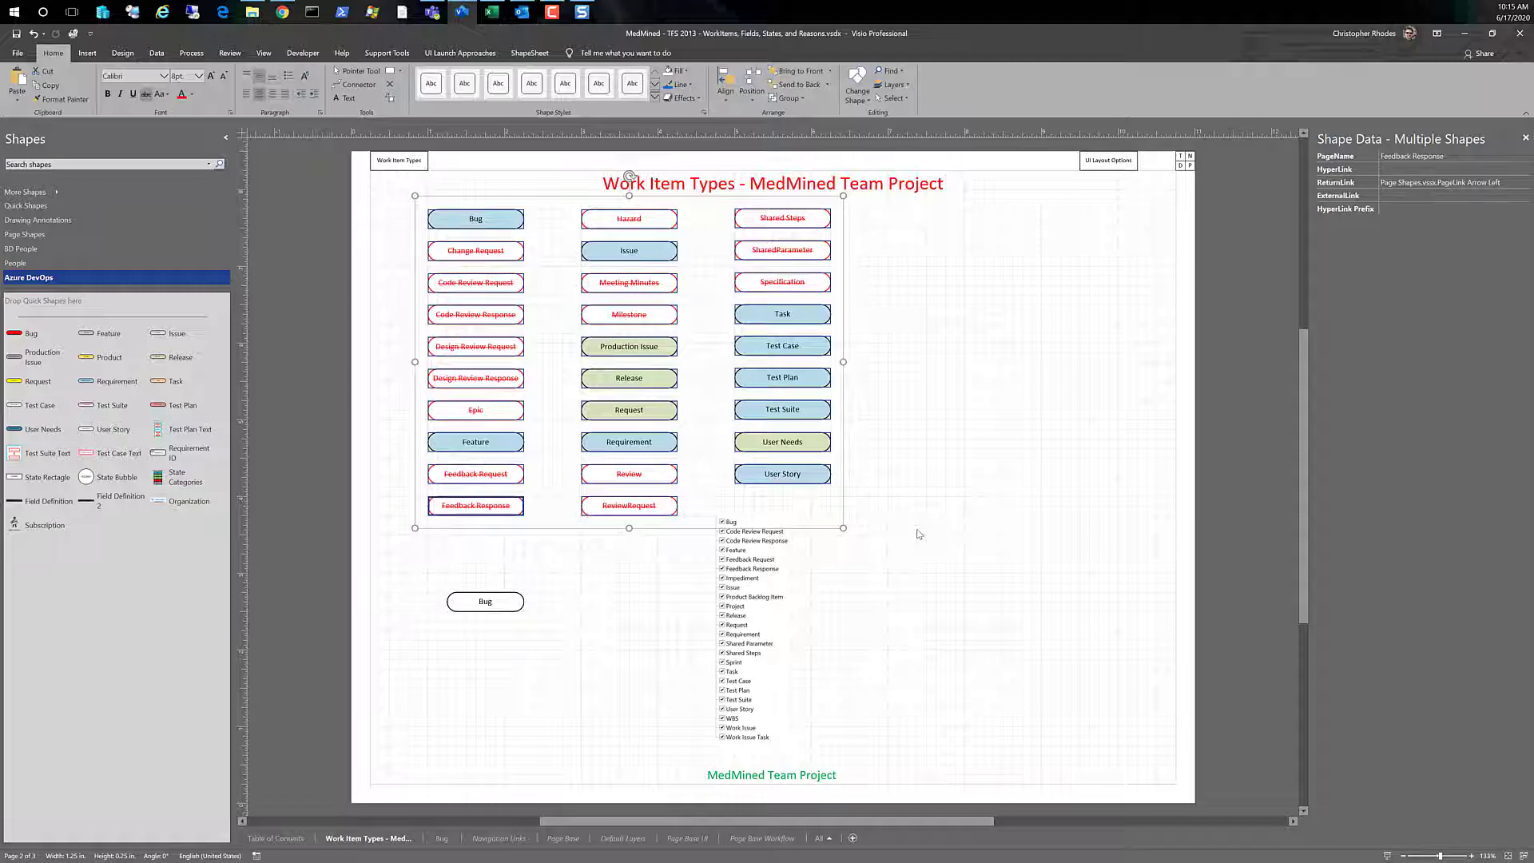
pyautogui.press('Delete')
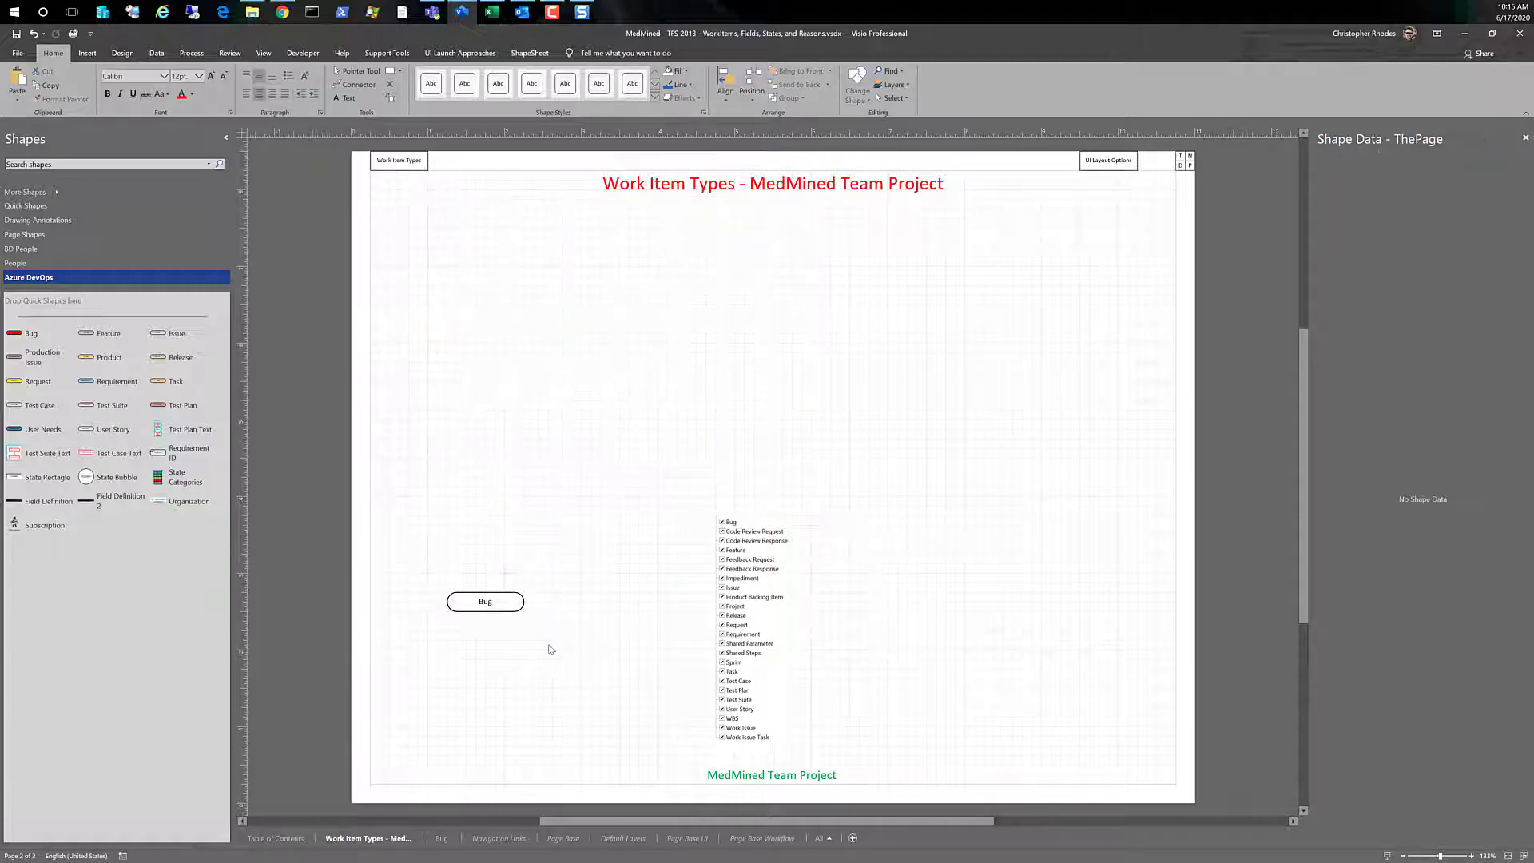
# - Move the remaining Bug shape to the page's upper-left area and the work item checklist picture up below the title
pyautogui.moveTo(506, 597); pyautogui.dragTo(484, 216)
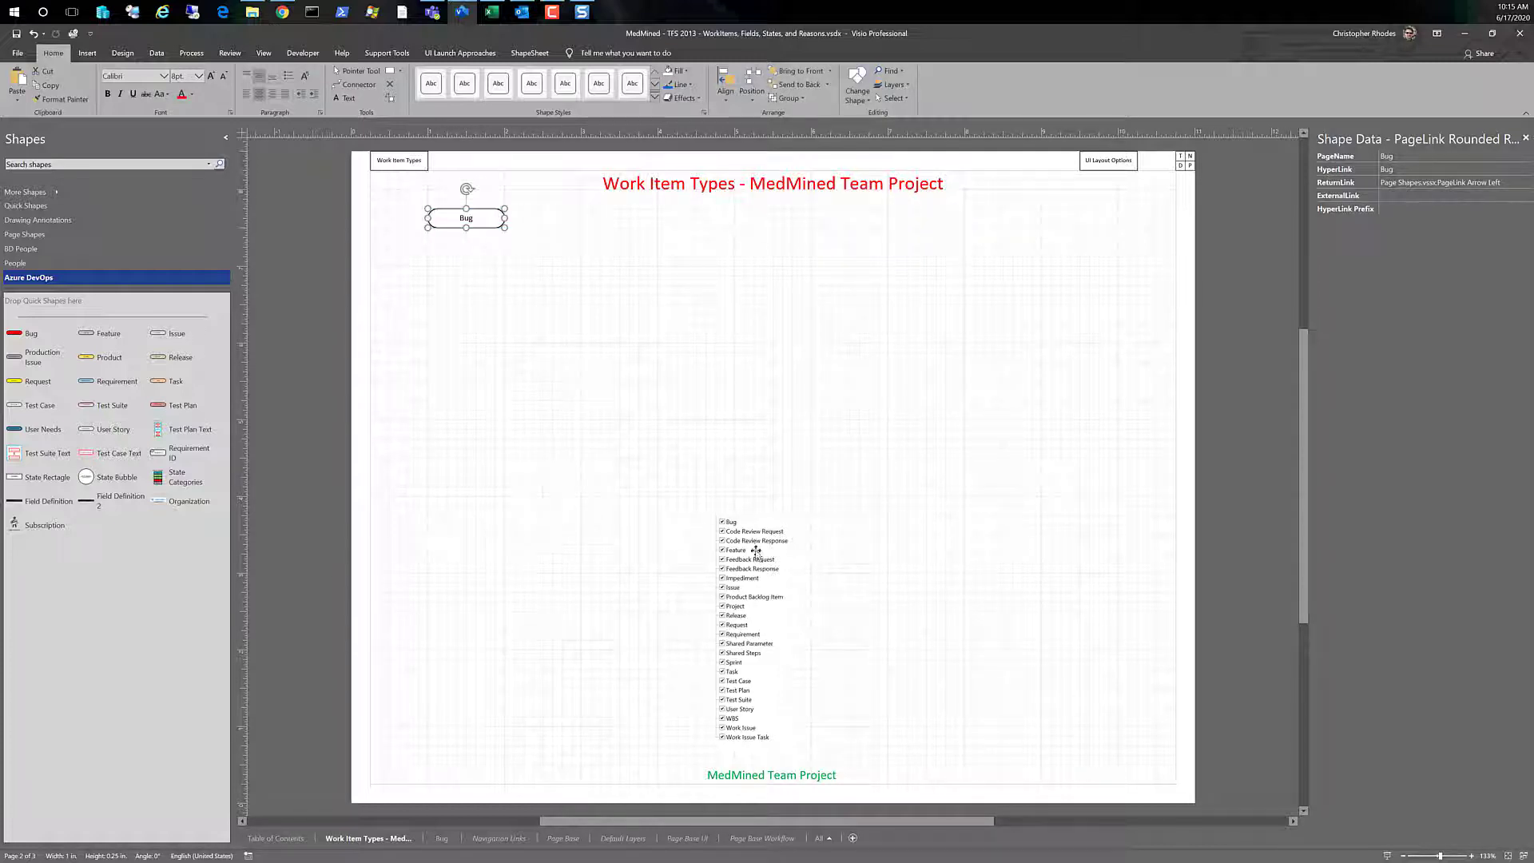
pyautogui.moveTo(751, 570); pyautogui.dragTo(765, 278)
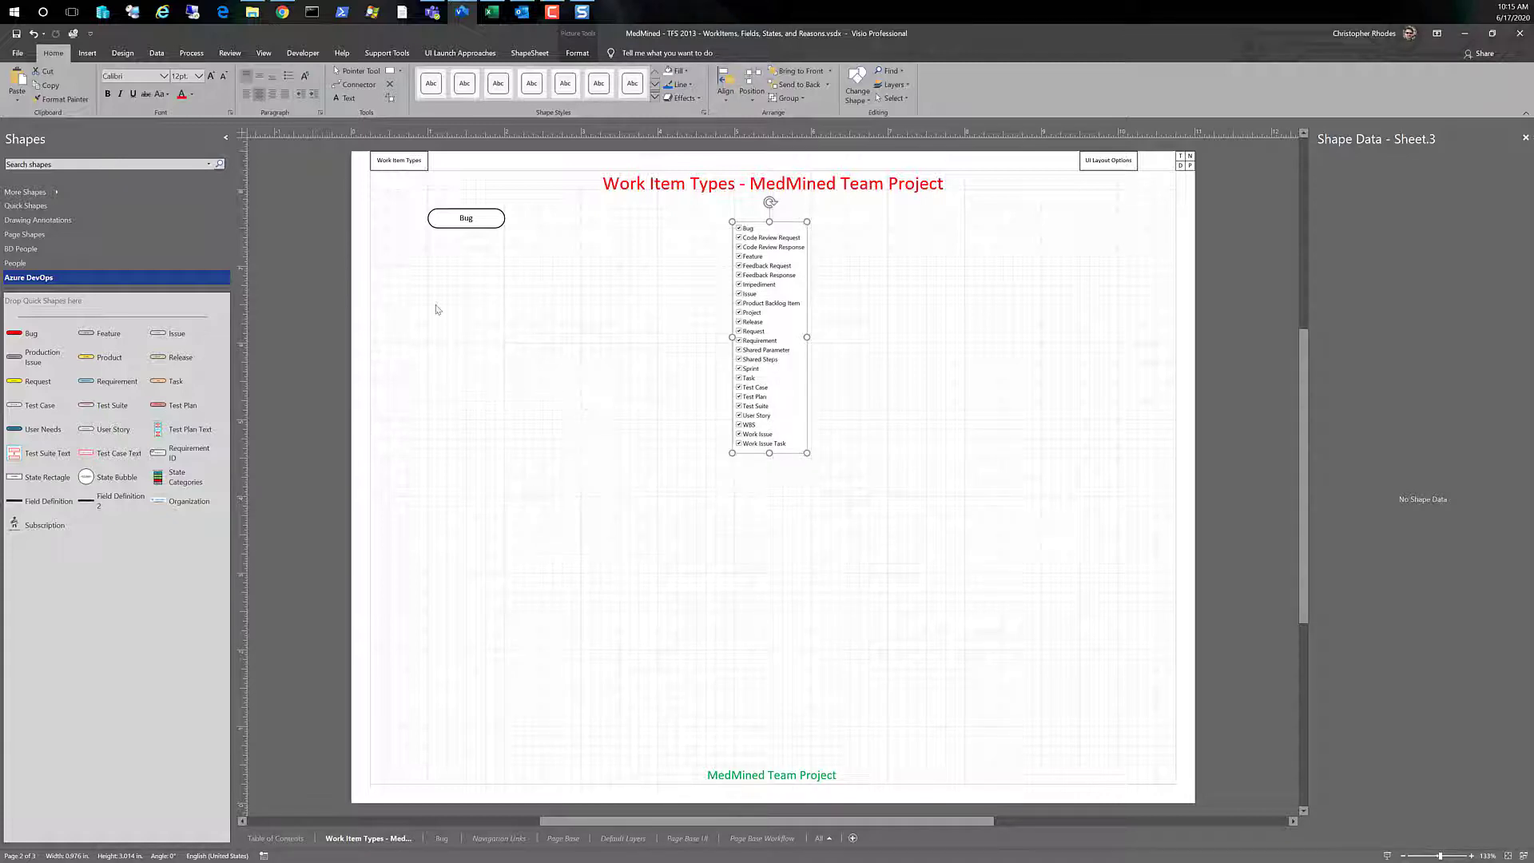
# - Show the Page Shapes stencil and widen the Shape Data window so the Bug shape's property values can be read
pyautogui.click(494, 227)
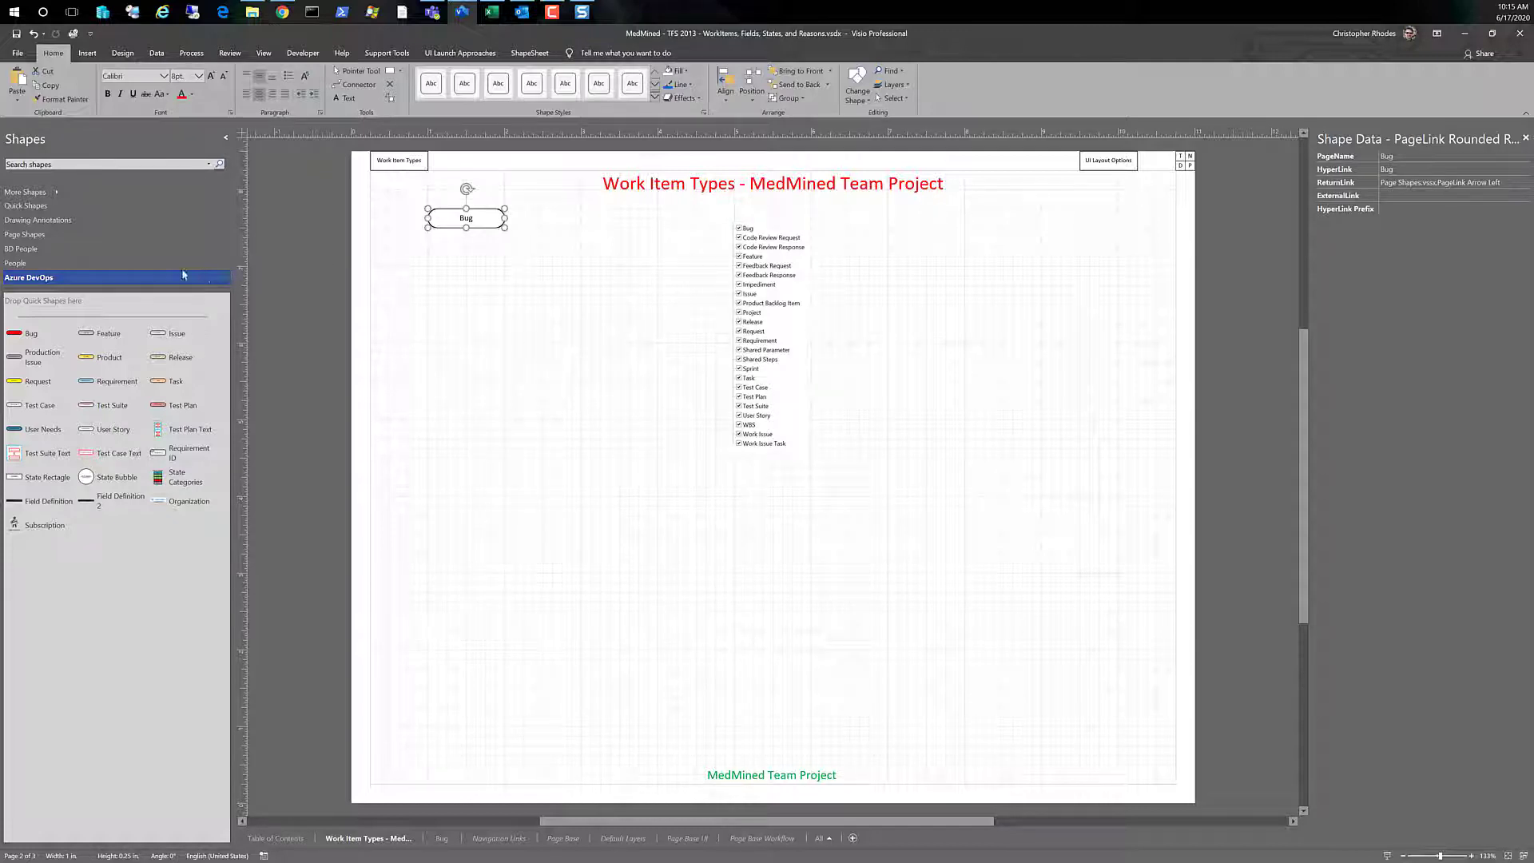
pyautogui.click(24, 234)
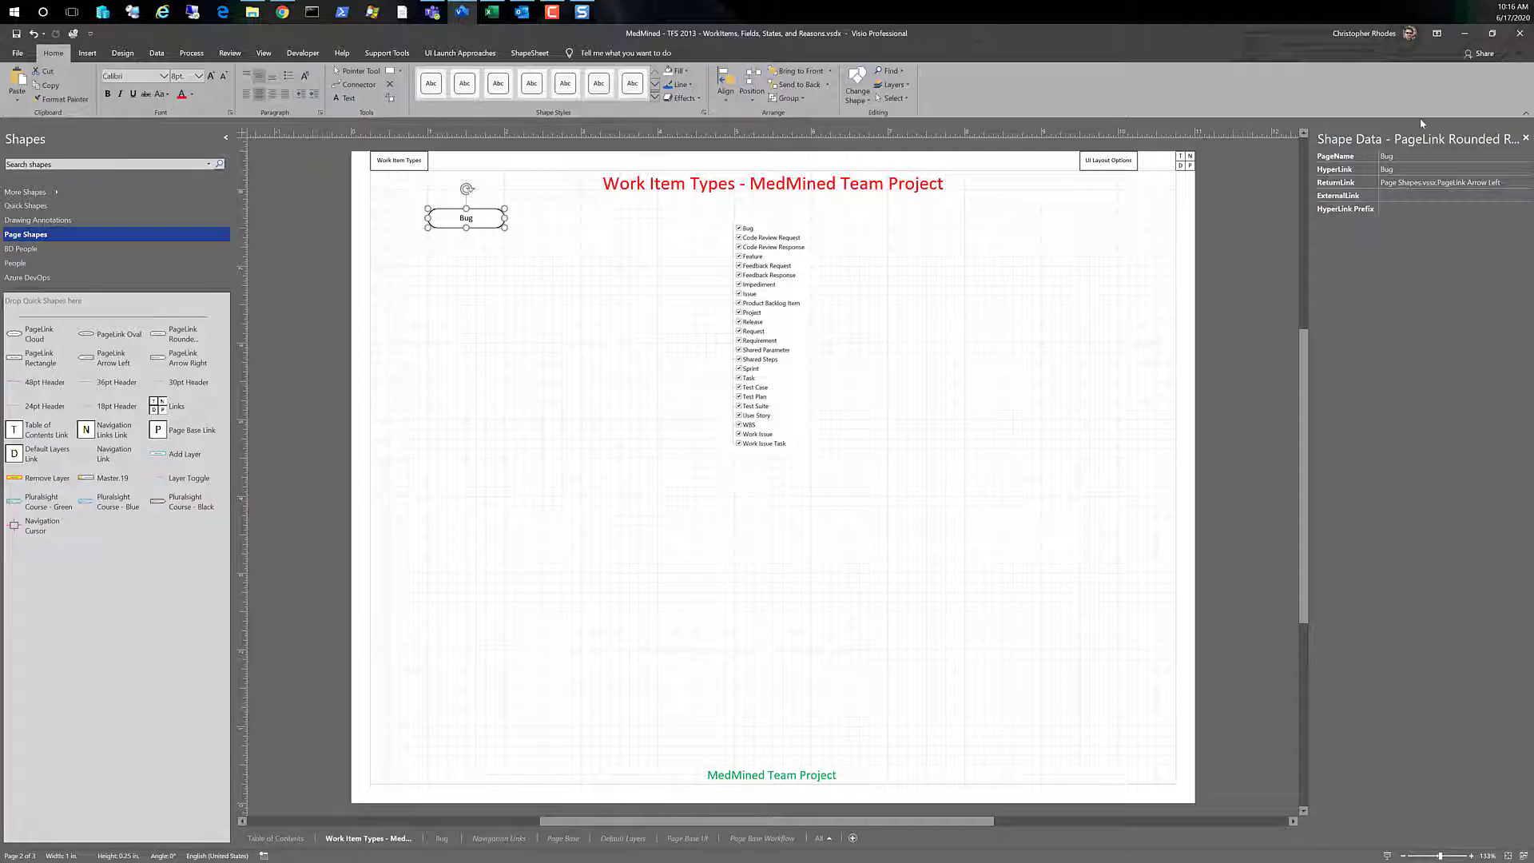
pyautogui.moveTo(1416, 136); pyautogui.dragTo(1486, 410)
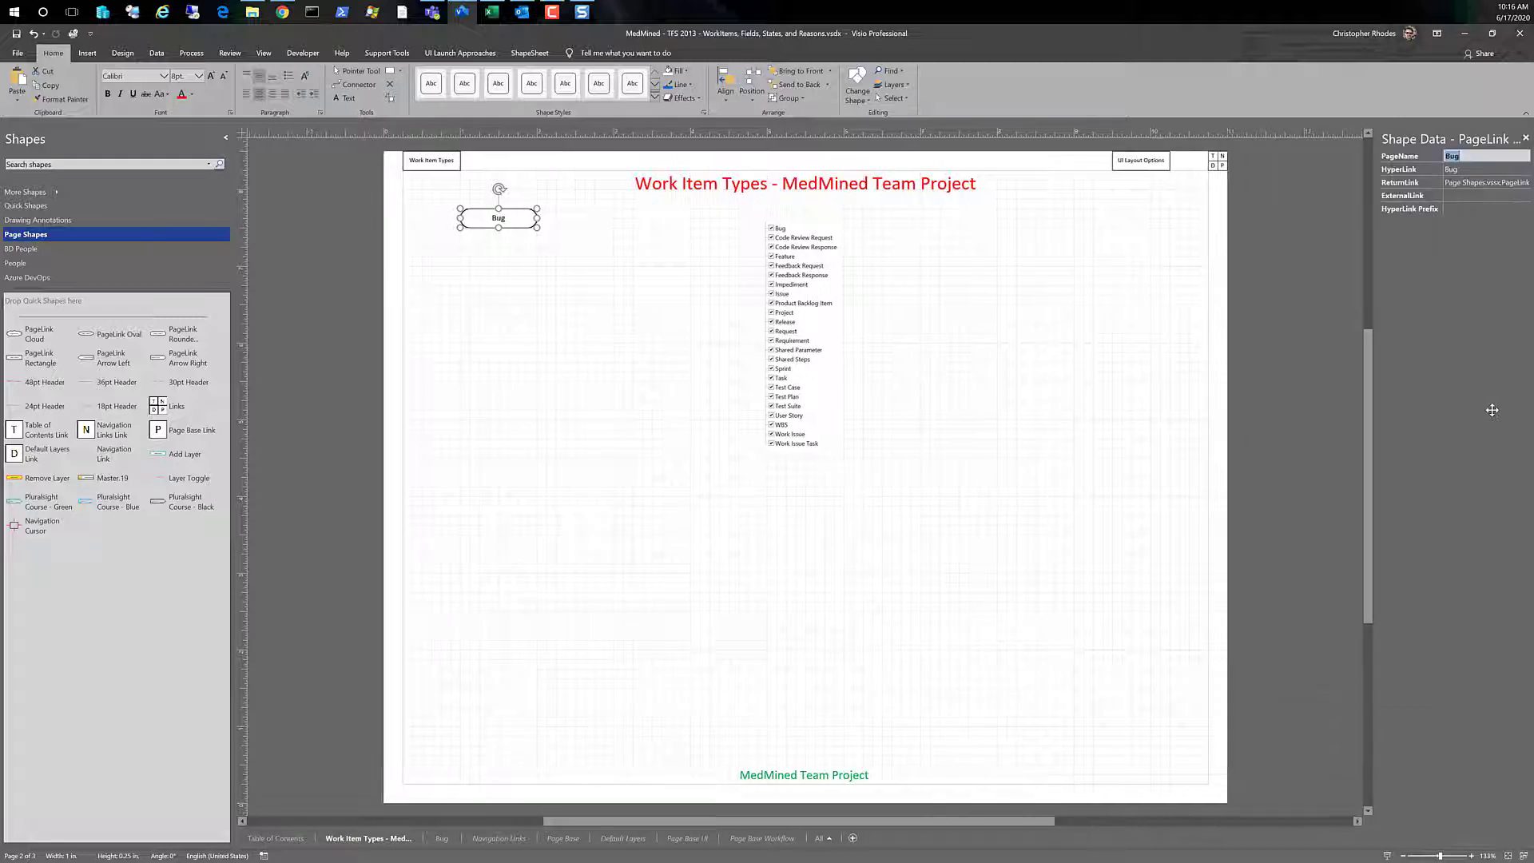
pyautogui.moveTo(1373, 388); pyautogui.dragTo(1197, 391)
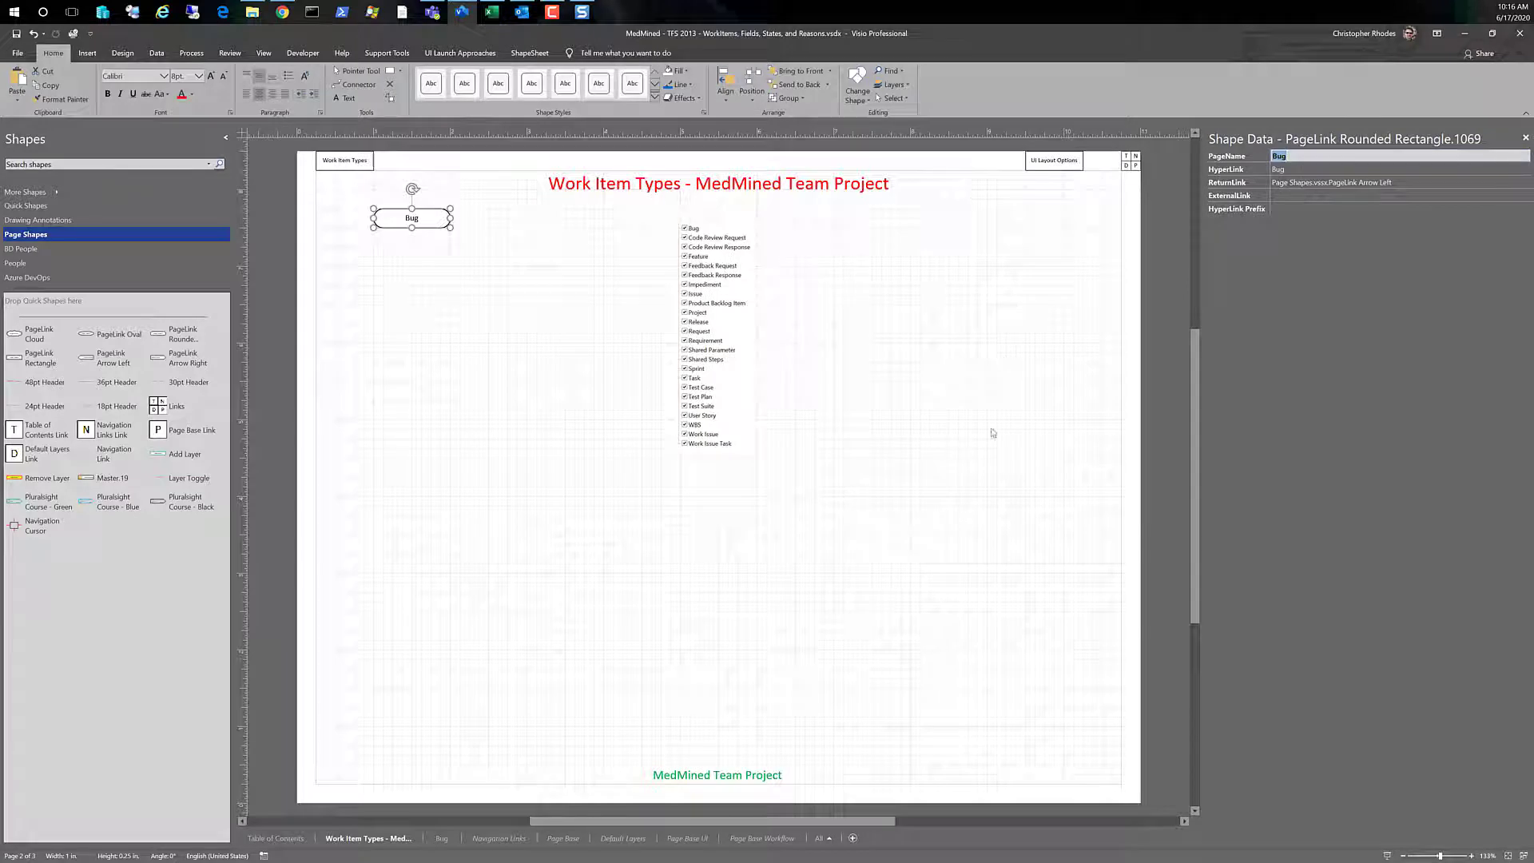
pyautogui.click(795, 588)
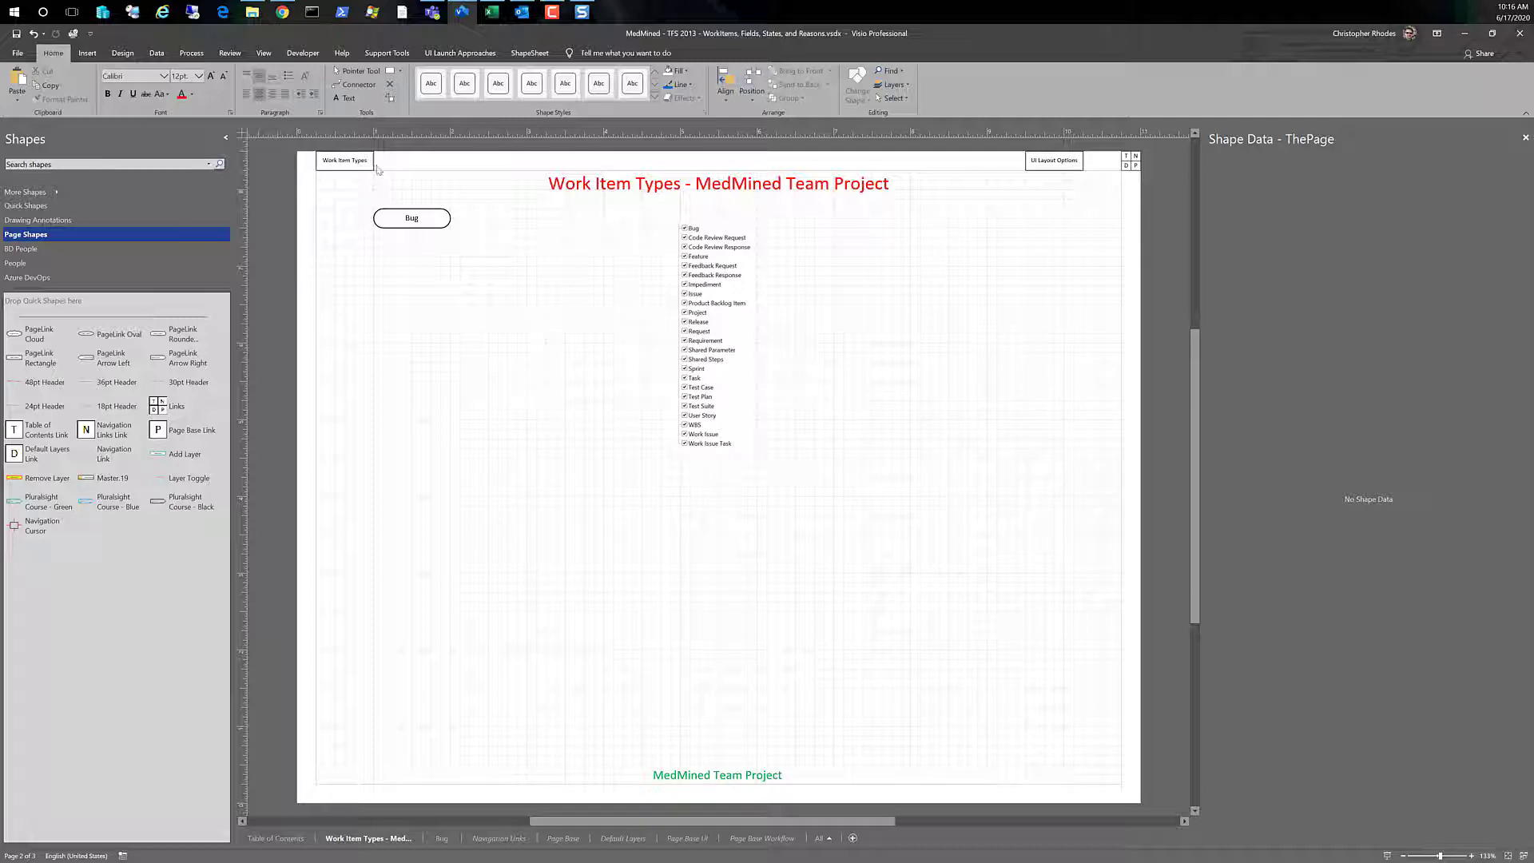
# - Duplicate the Bug page-link shape to make a shape for another work item type
pyautogui.click(444, 219)
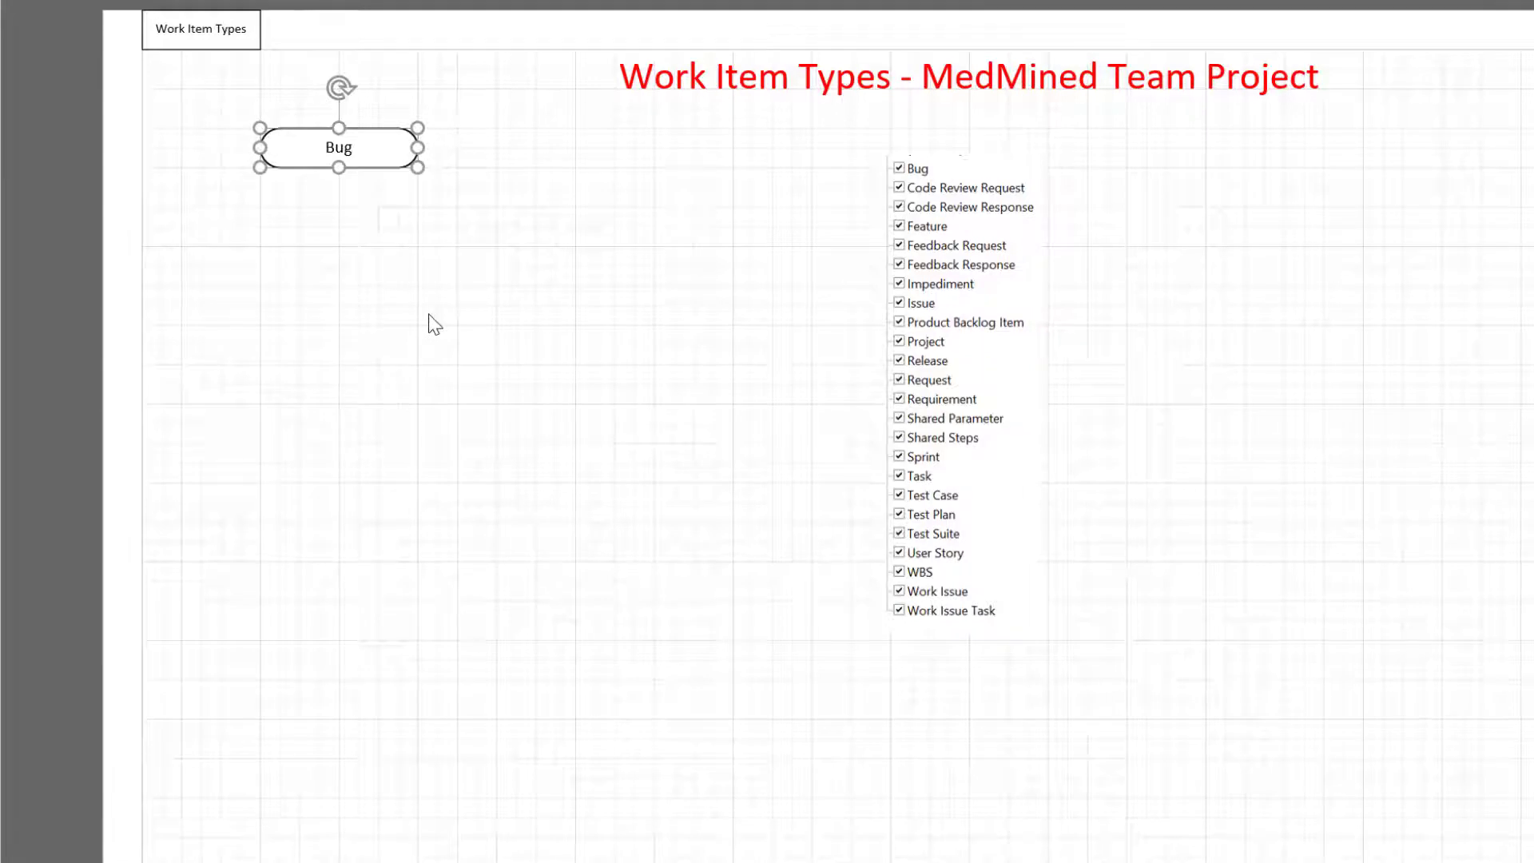
pyautogui.hotkey('ctrl', 'd')
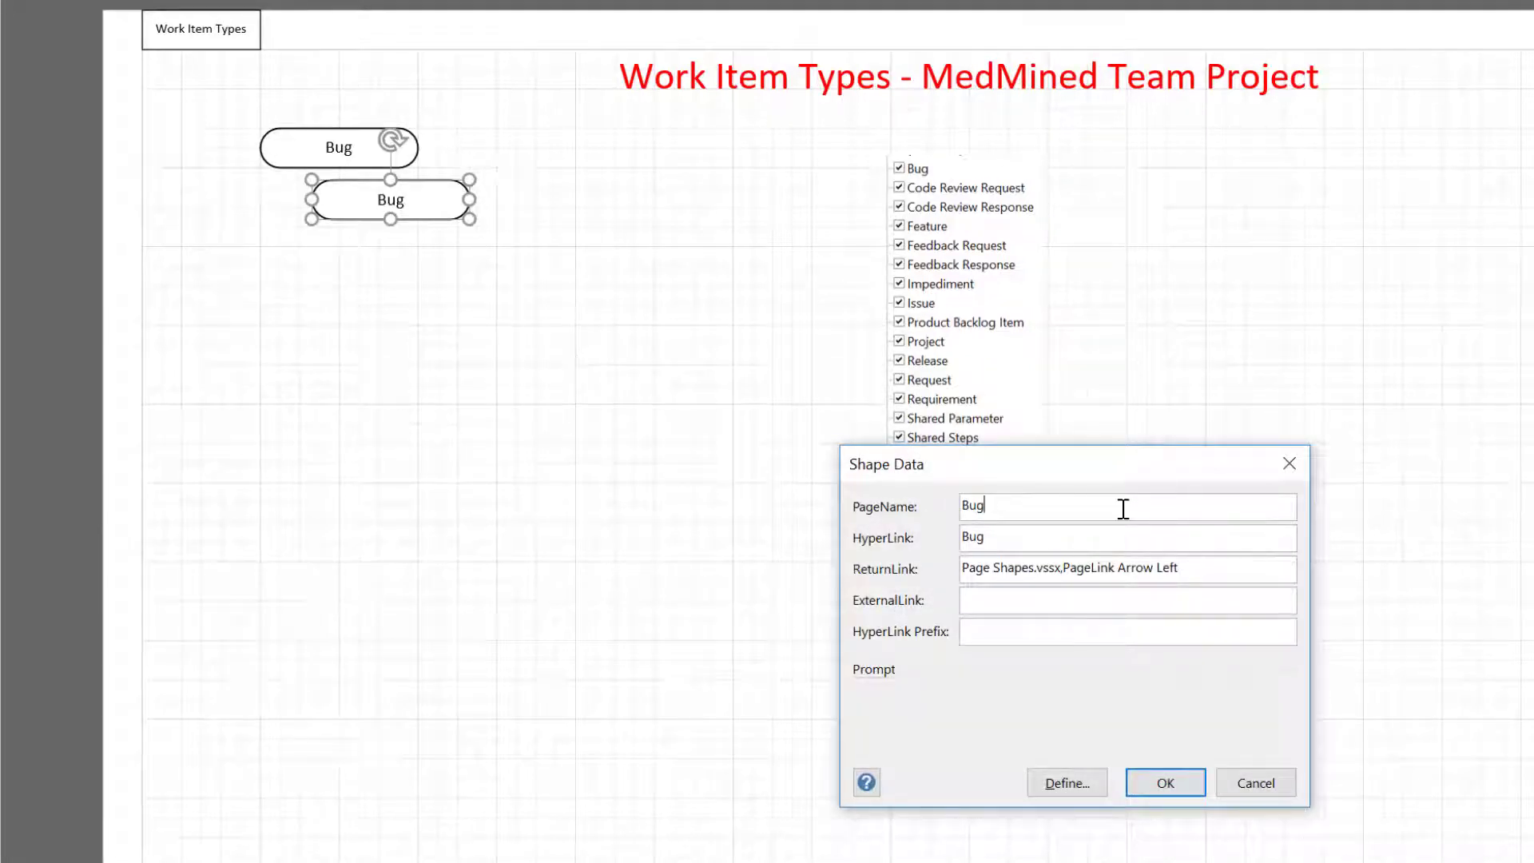
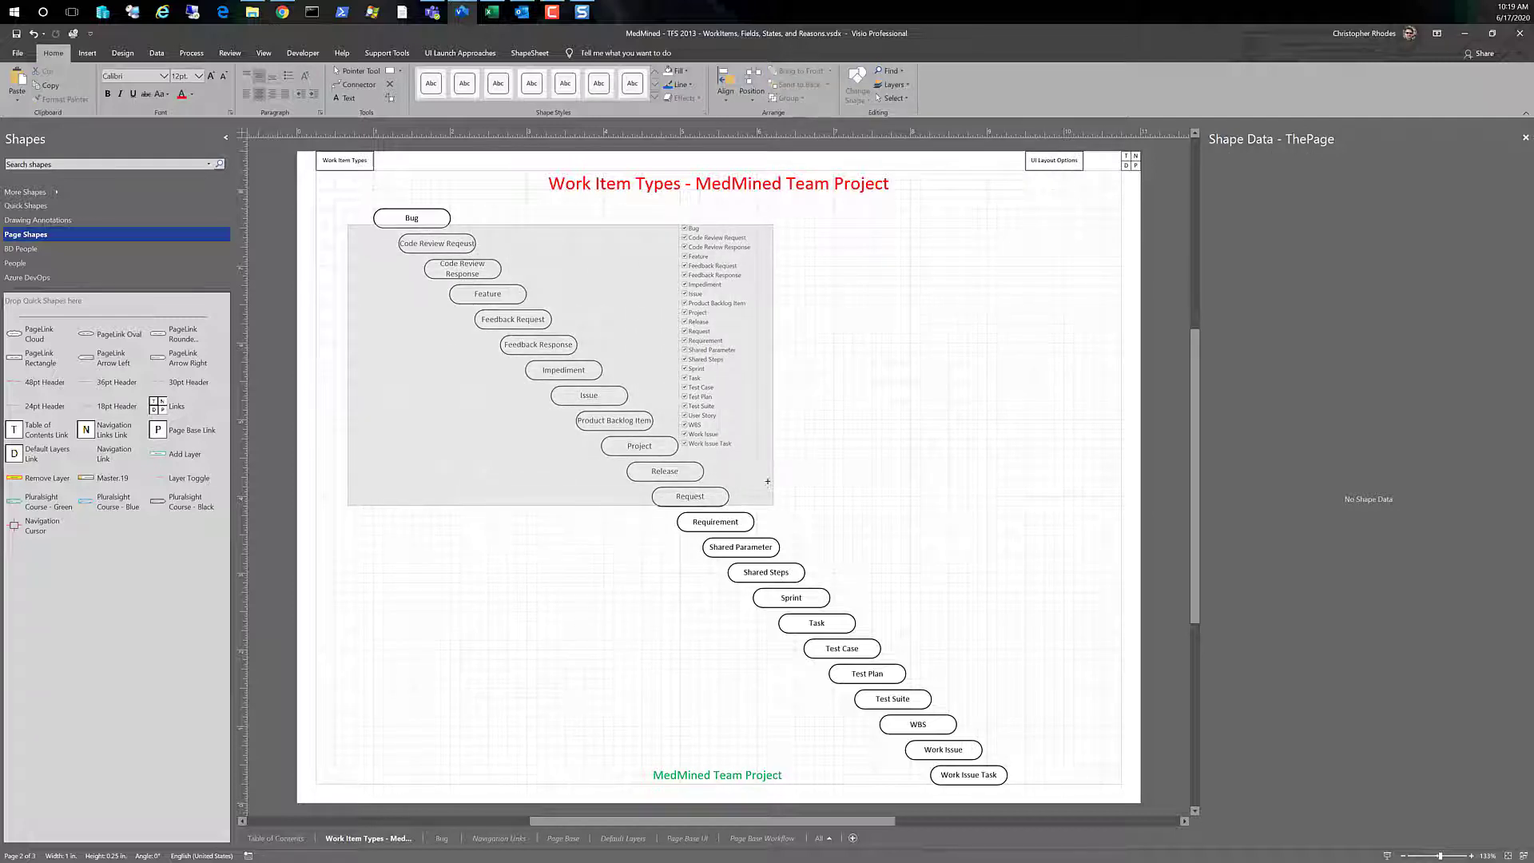
pyautogui.moveTo(648, 452); pyautogui.dragTo(587, 428)
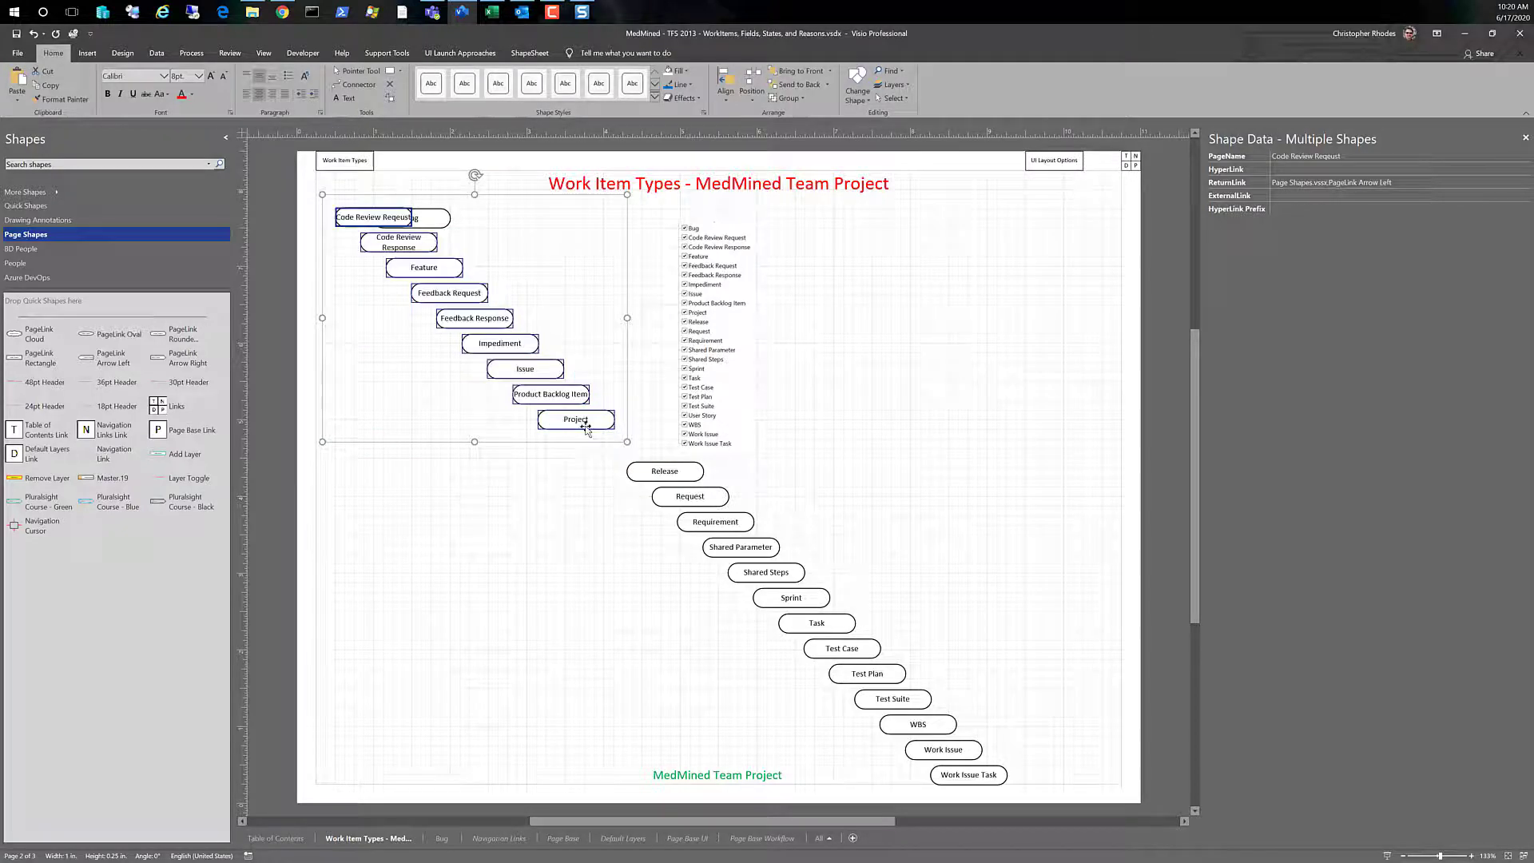
pyautogui.click(475, 563)
pyautogui.hotkey('ctrl', 'z')
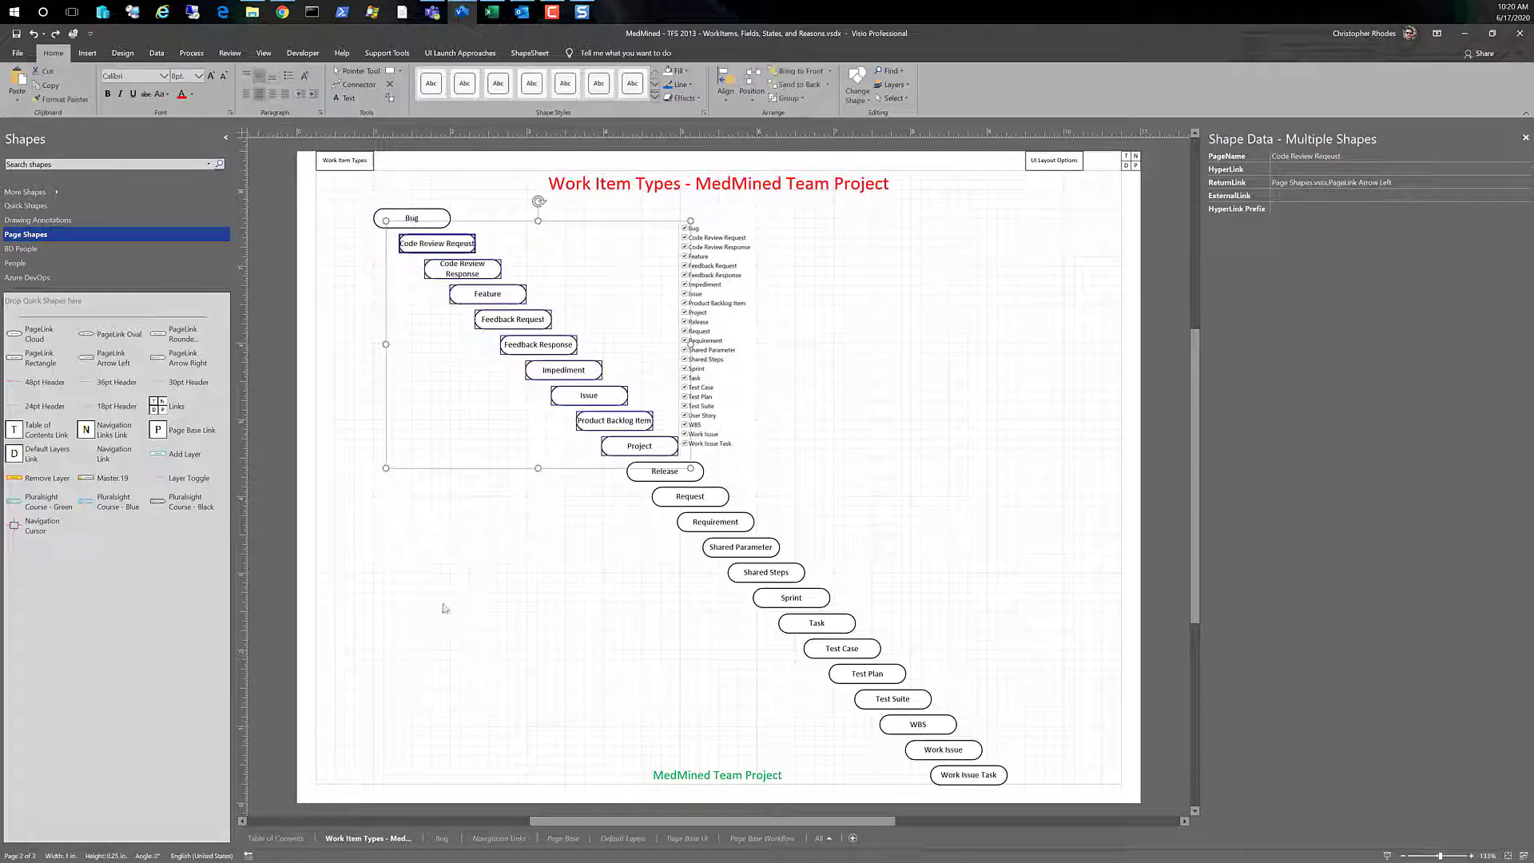
# - Left-align the page-link shapes from Bug through Request into one column, leaving the checklist picture out of the selection
pyautogui.click(409, 298)
pyautogui.moveTo(343, 190); pyautogui.dragTo(774, 514)
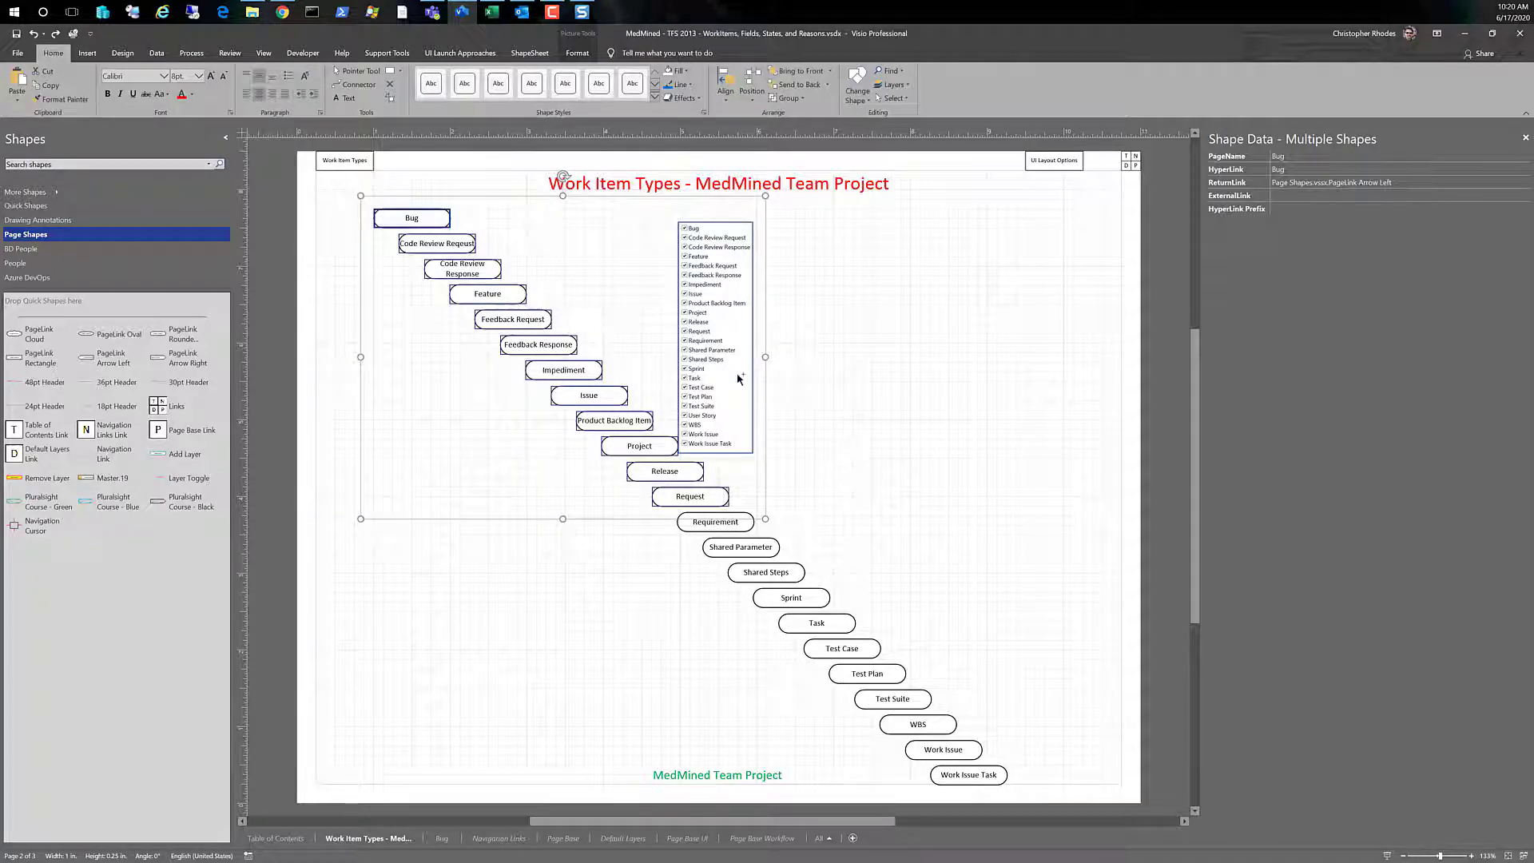
pyautogui.keyDown('shift'); pyautogui.click(739, 379); pyautogui.keyUp('shift')
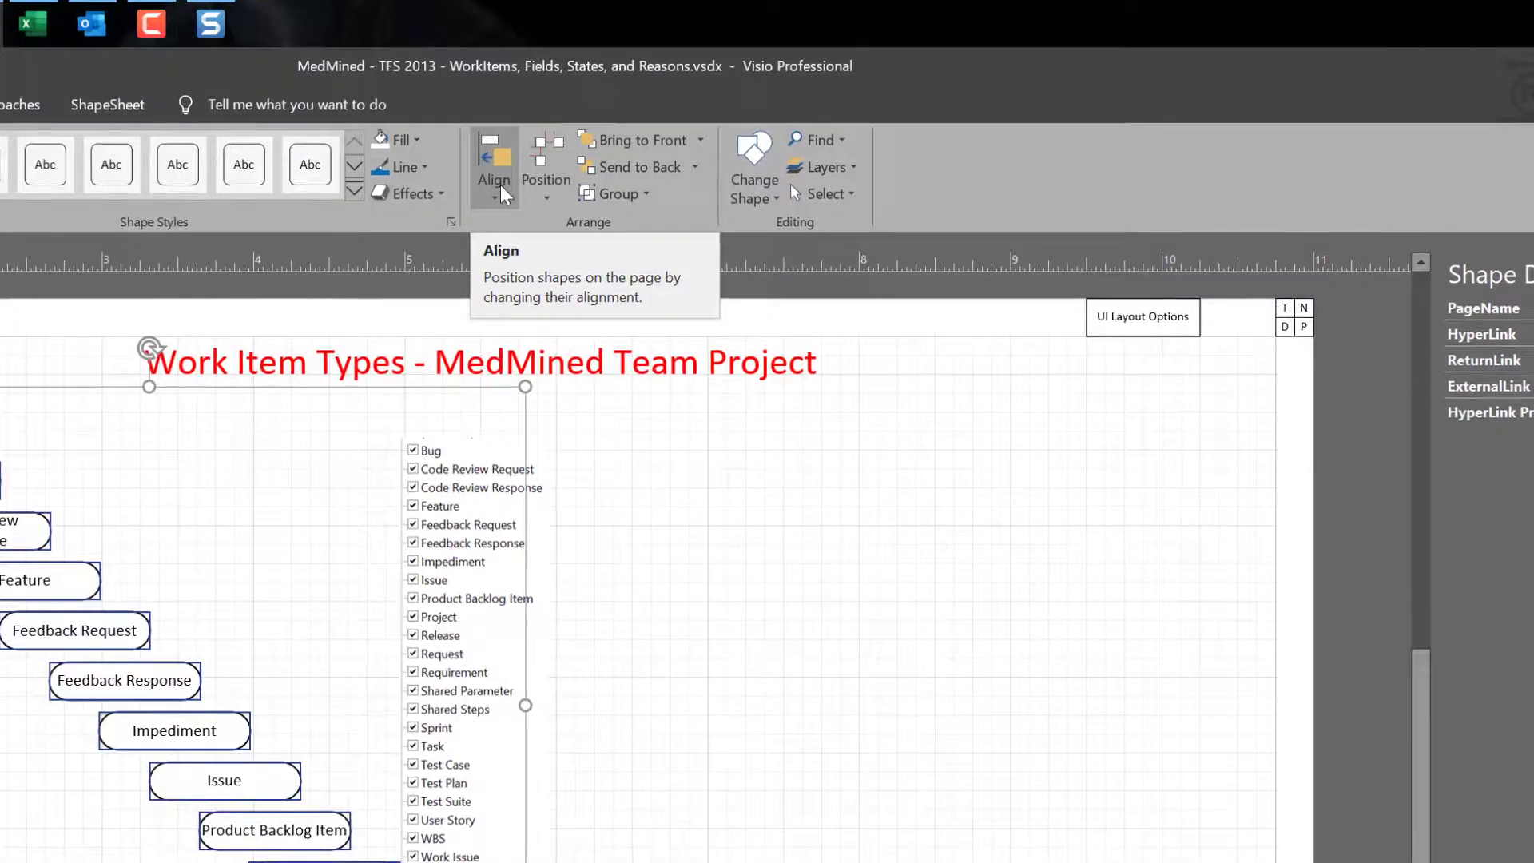
pyautogui.click(503, 194)
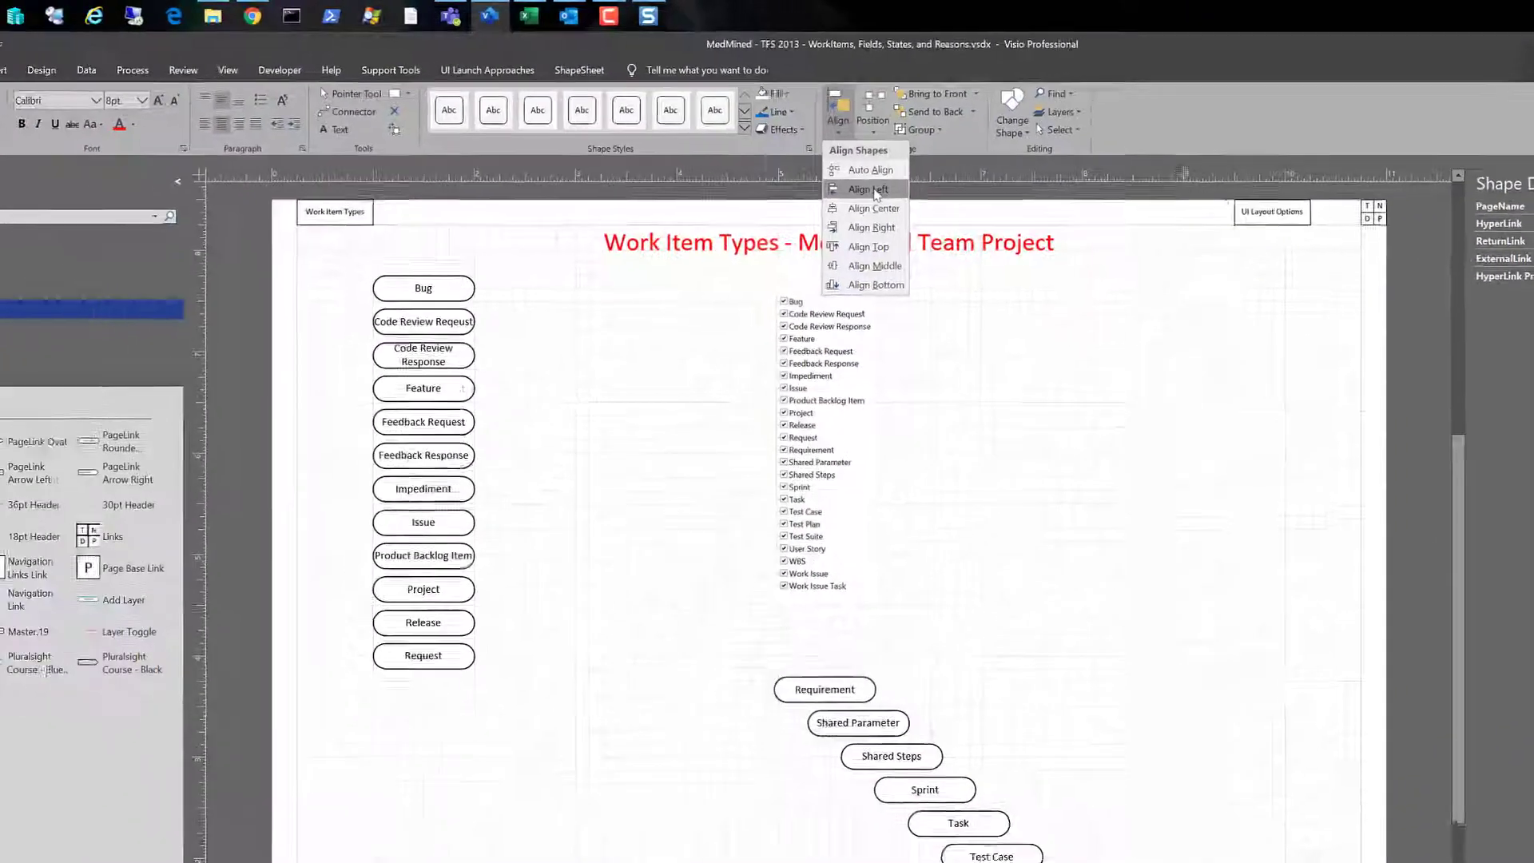
pyautogui.click(617, 260)
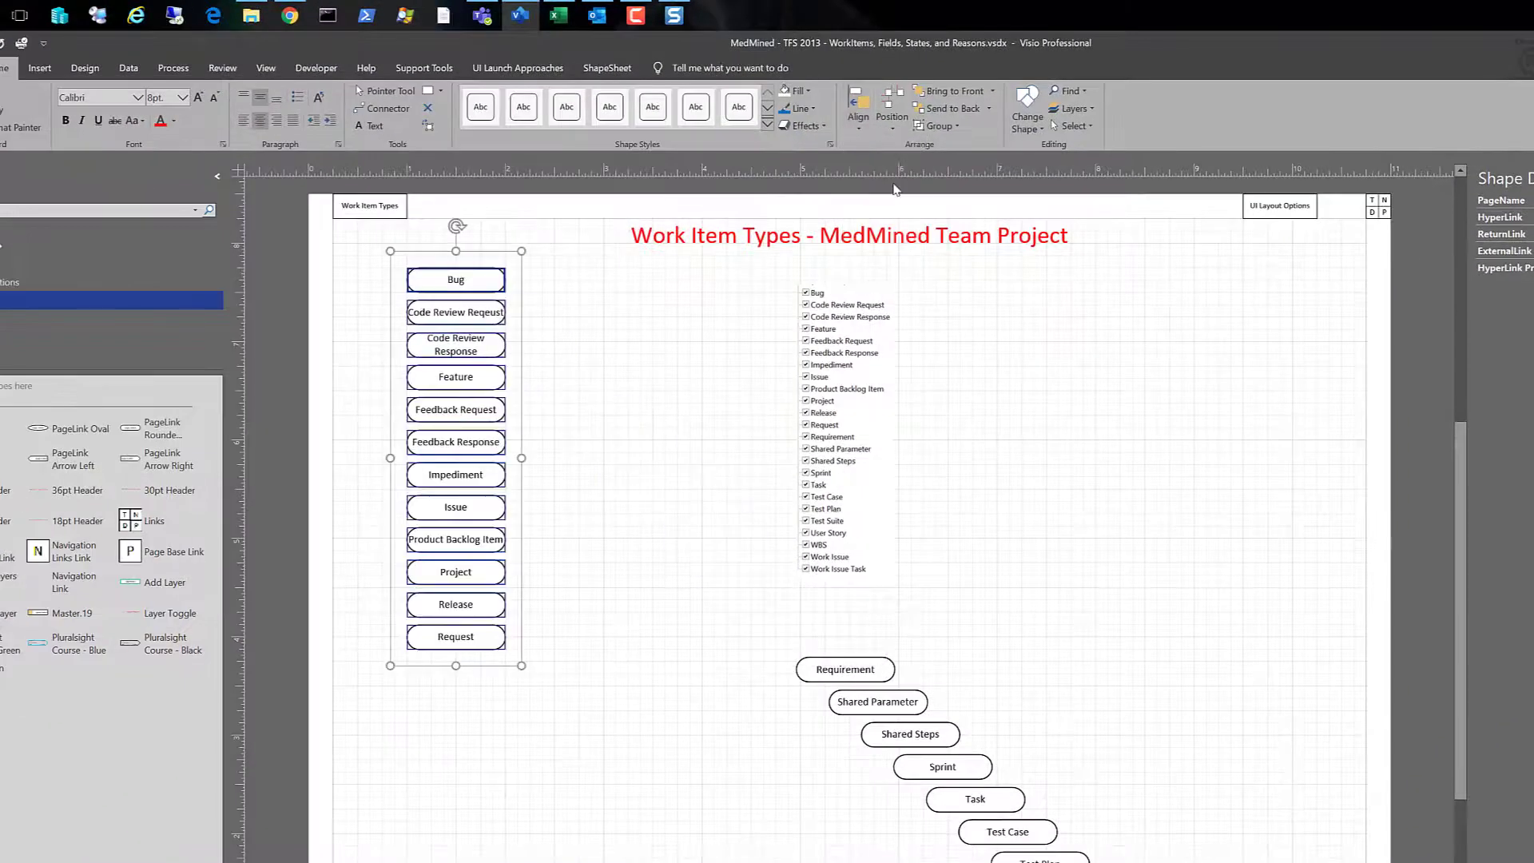
pyautogui.click(490, 807)
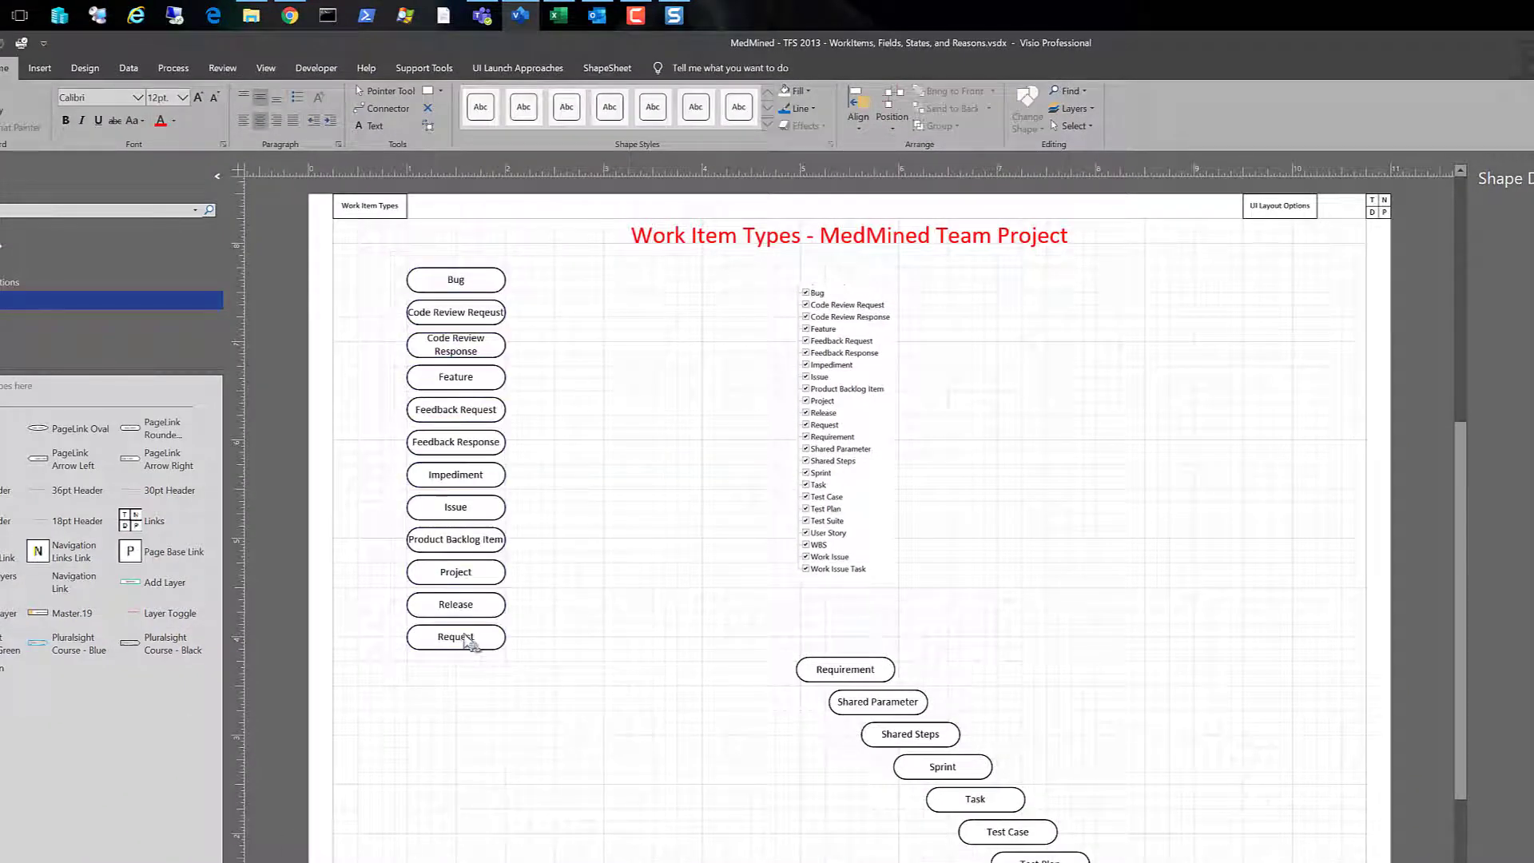
# - Move the Request shape lower in its column and distribute the Bug through Request shapes vertically
pyautogui.moveTo(465, 636); pyautogui.dragTo(461, 730)
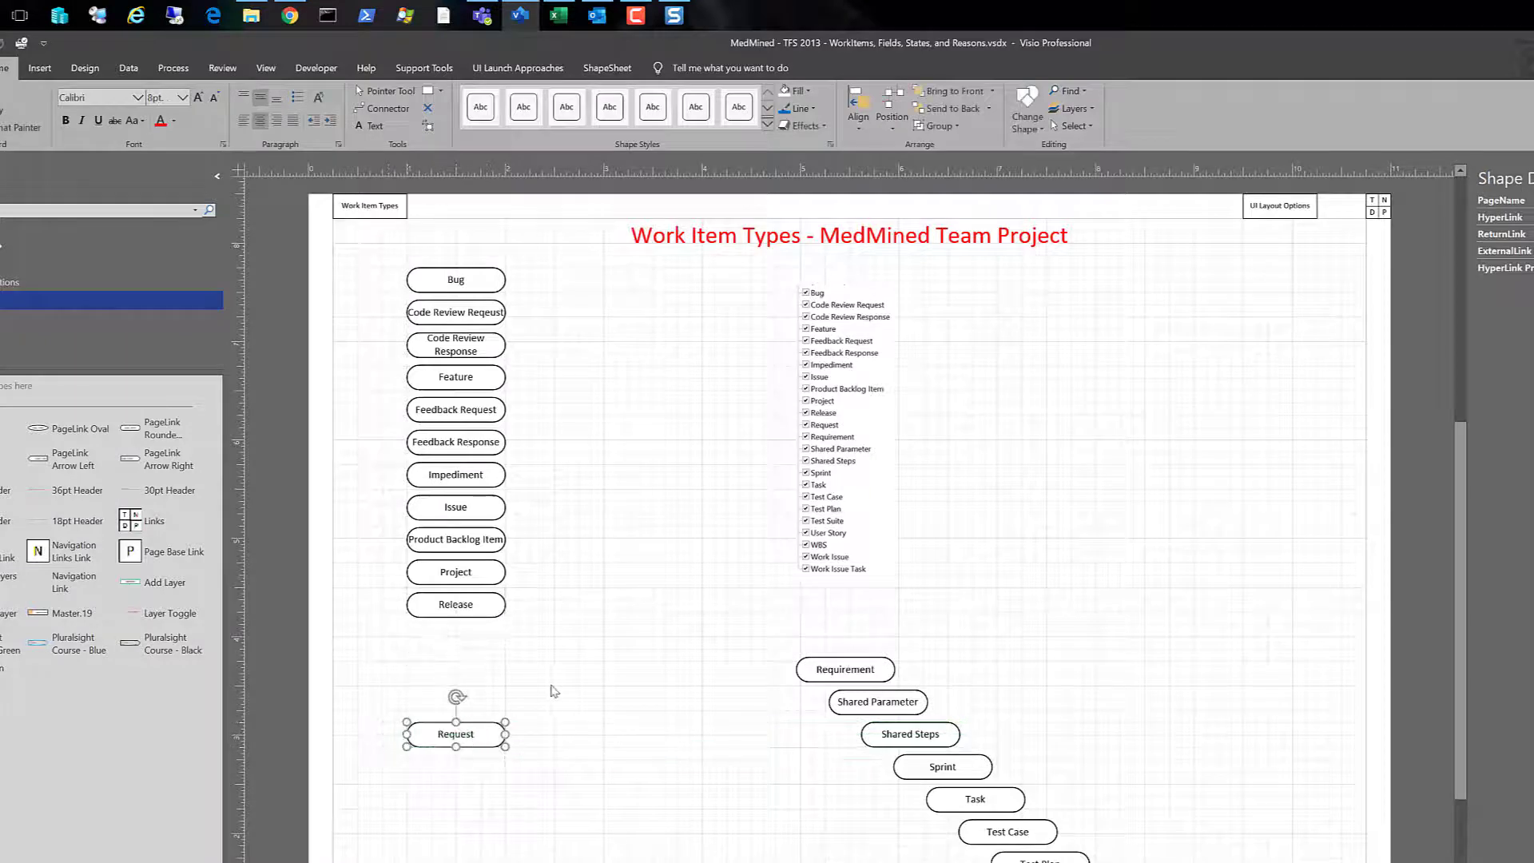
pyautogui.click(458, 703)
pyautogui.moveTo(358, 254); pyautogui.dragTo(616, 787)
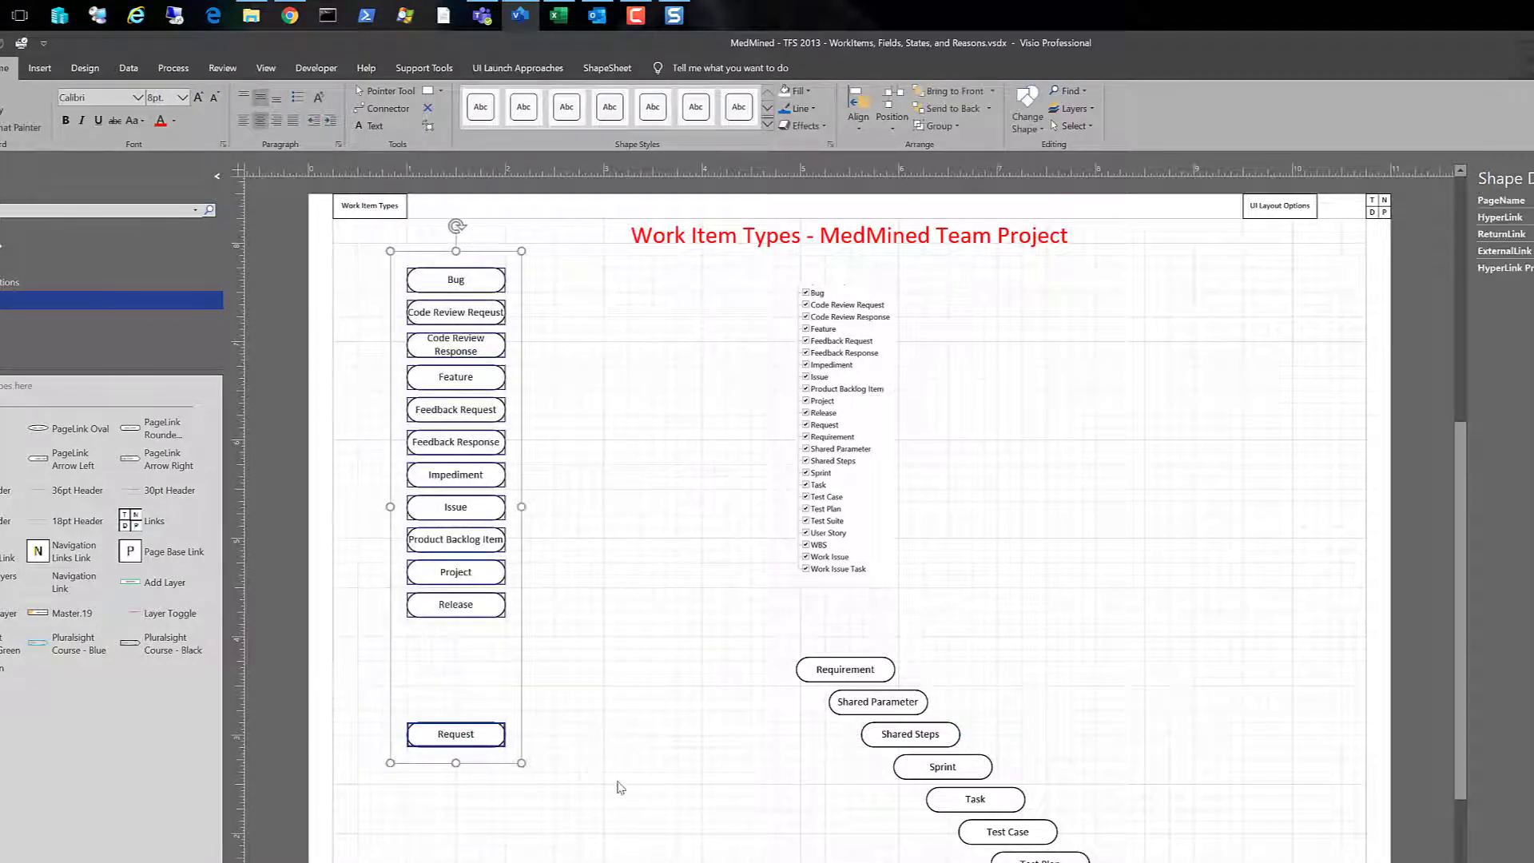
pyautogui.click(894, 122)
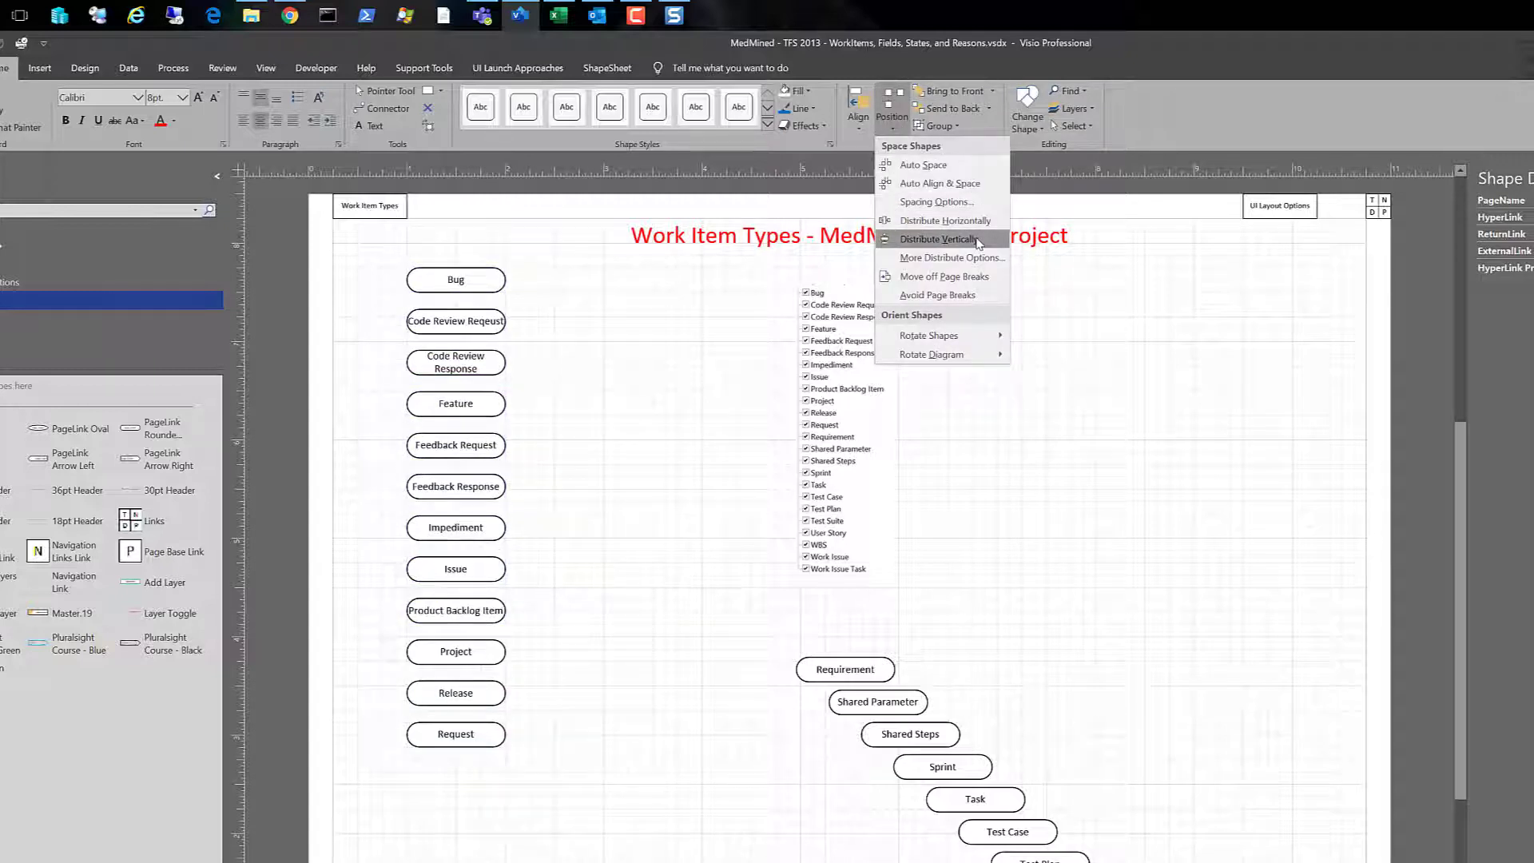
pyautogui.click(978, 242)
pyautogui.click(684, 716)
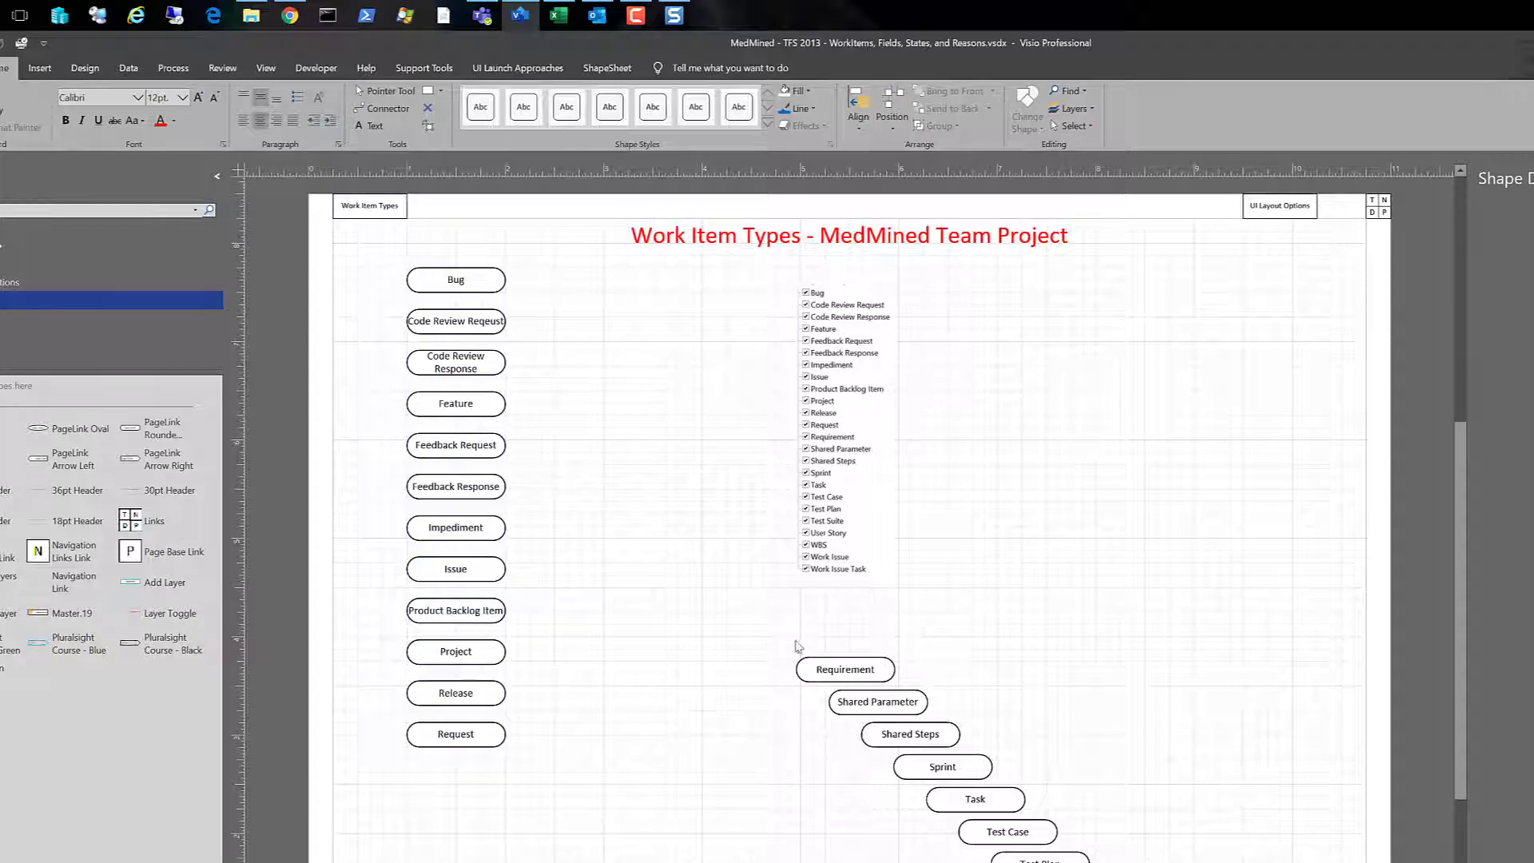
# - Move the Requirement through Work Issue Task shapes up beside the first column and left-align them into a second column
pyautogui.moveTo(759, 635); pyautogui.dragTo(1278, 862)
pyautogui.moveTo(1166, 862); pyautogui.dragTo(939, 604)
pyautogui.click(858, 124)
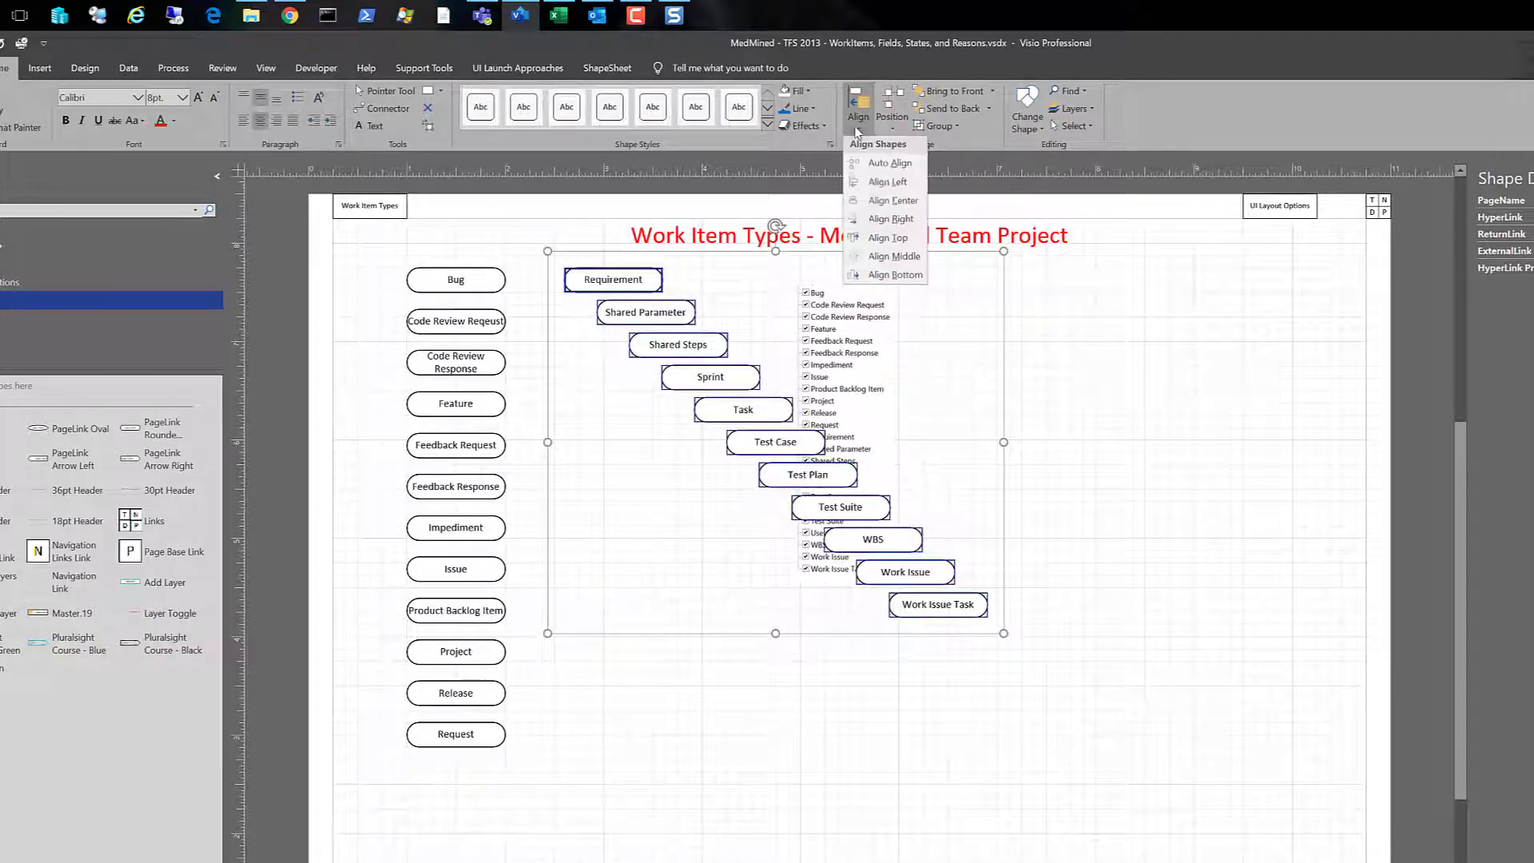
pyautogui.click(880, 192)
pyautogui.click(824, 706)
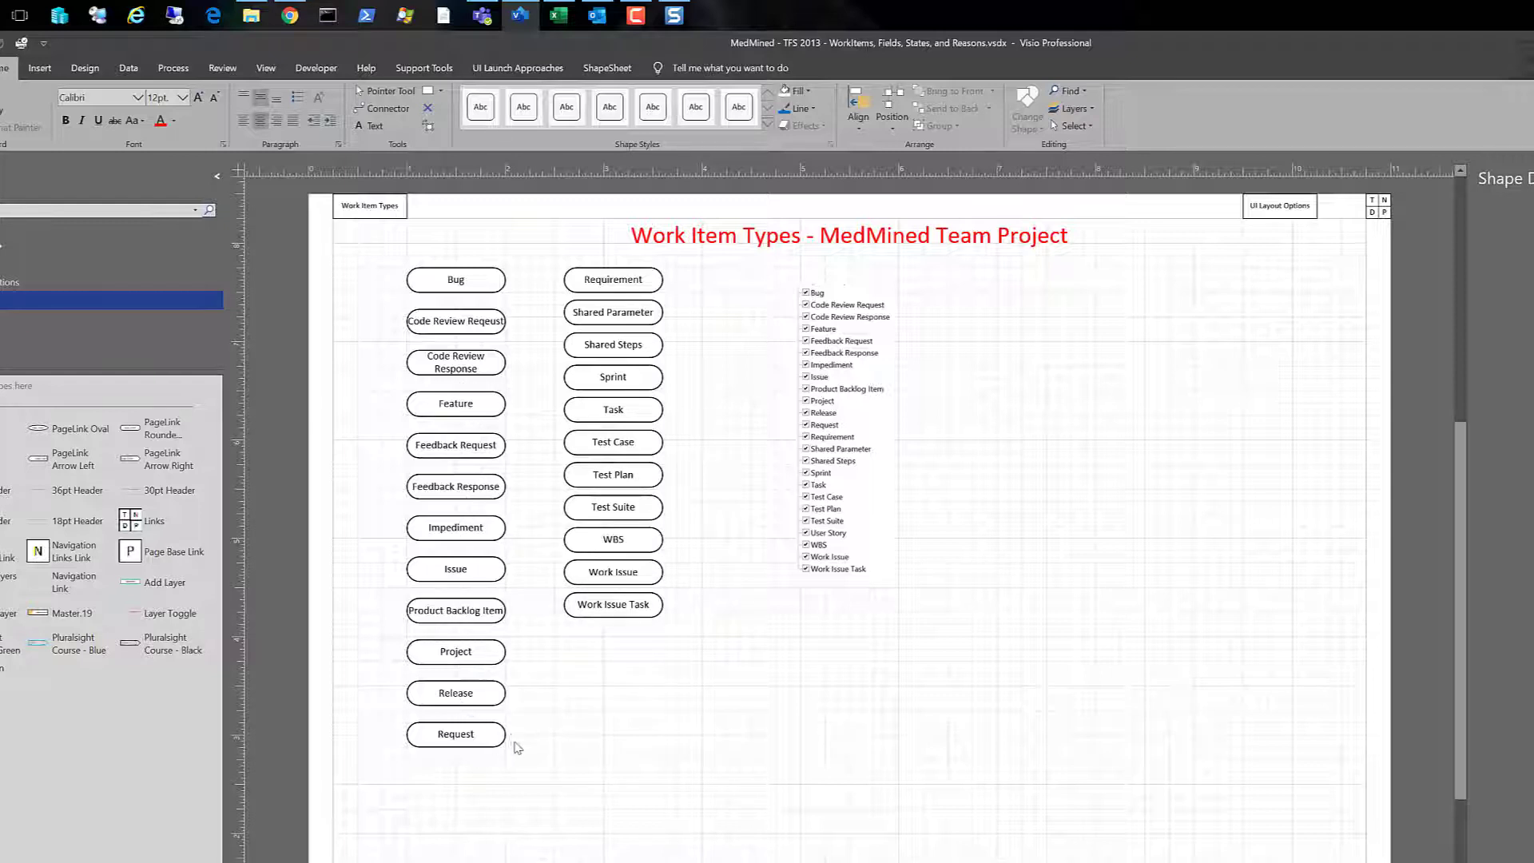
# - Move Release and Request out of the first column to head a new column, and place Requirement through WBS beneath them
pyautogui.moveTo(360, 663); pyautogui.dragTo(571, 808)
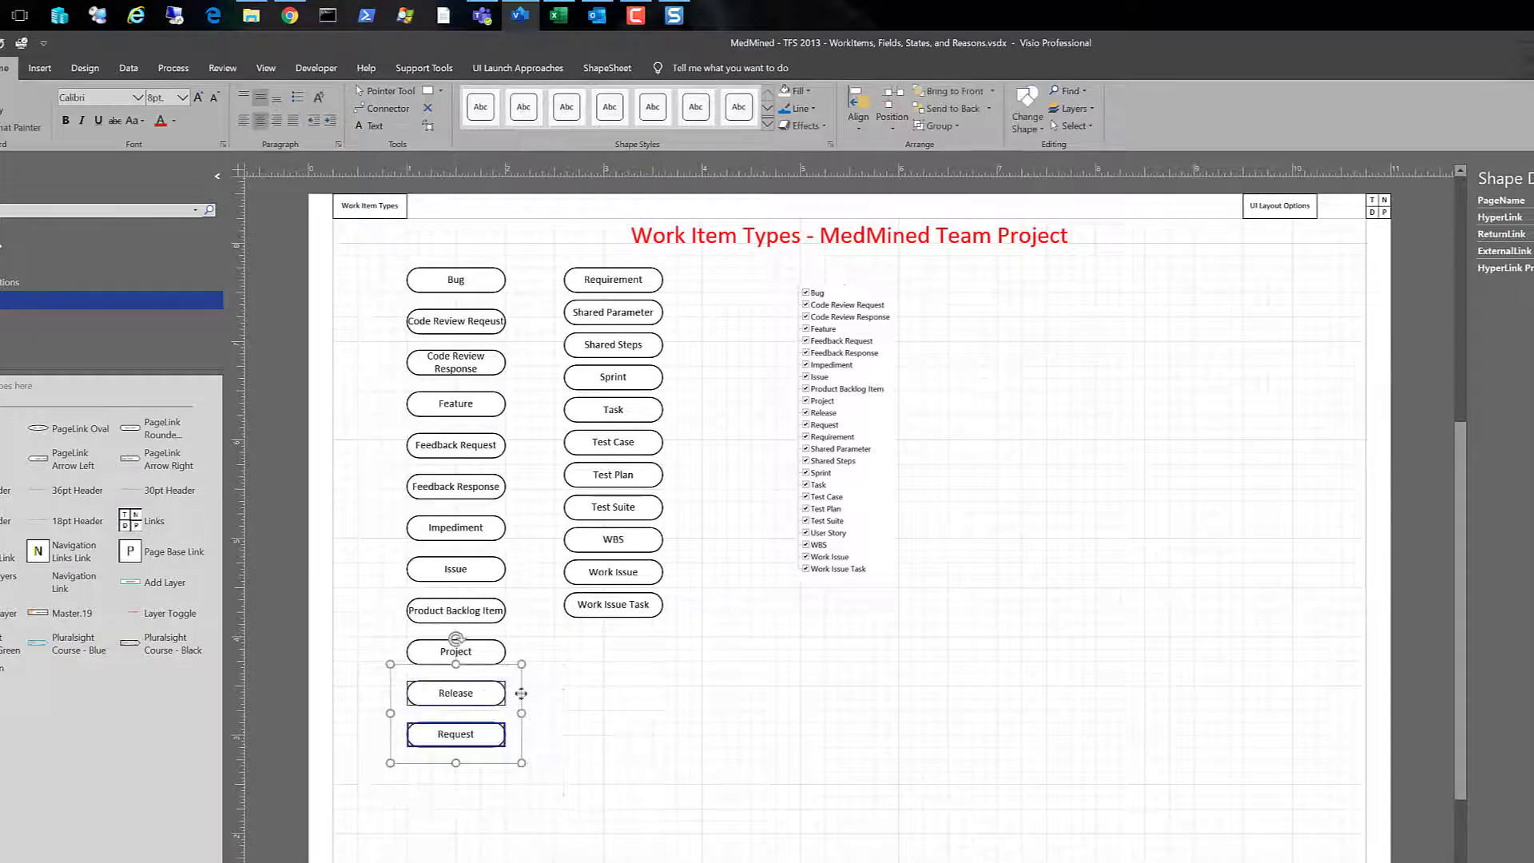
pyautogui.moveTo(483, 693)
pyautogui.mouseDown()
pyautogui.moveTo(732, 674)
pyautogui.moveTo(496, 822)
pyautogui.moveTo(531, 671)
pyautogui.moveTo(617, 585)
pyautogui.moveTo(754, 278)
pyautogui.mouseUp()
pyautogui.click(538, 260)
pyautogui.moveTo(538, 254); pyautogui.dragTo(700, 574)
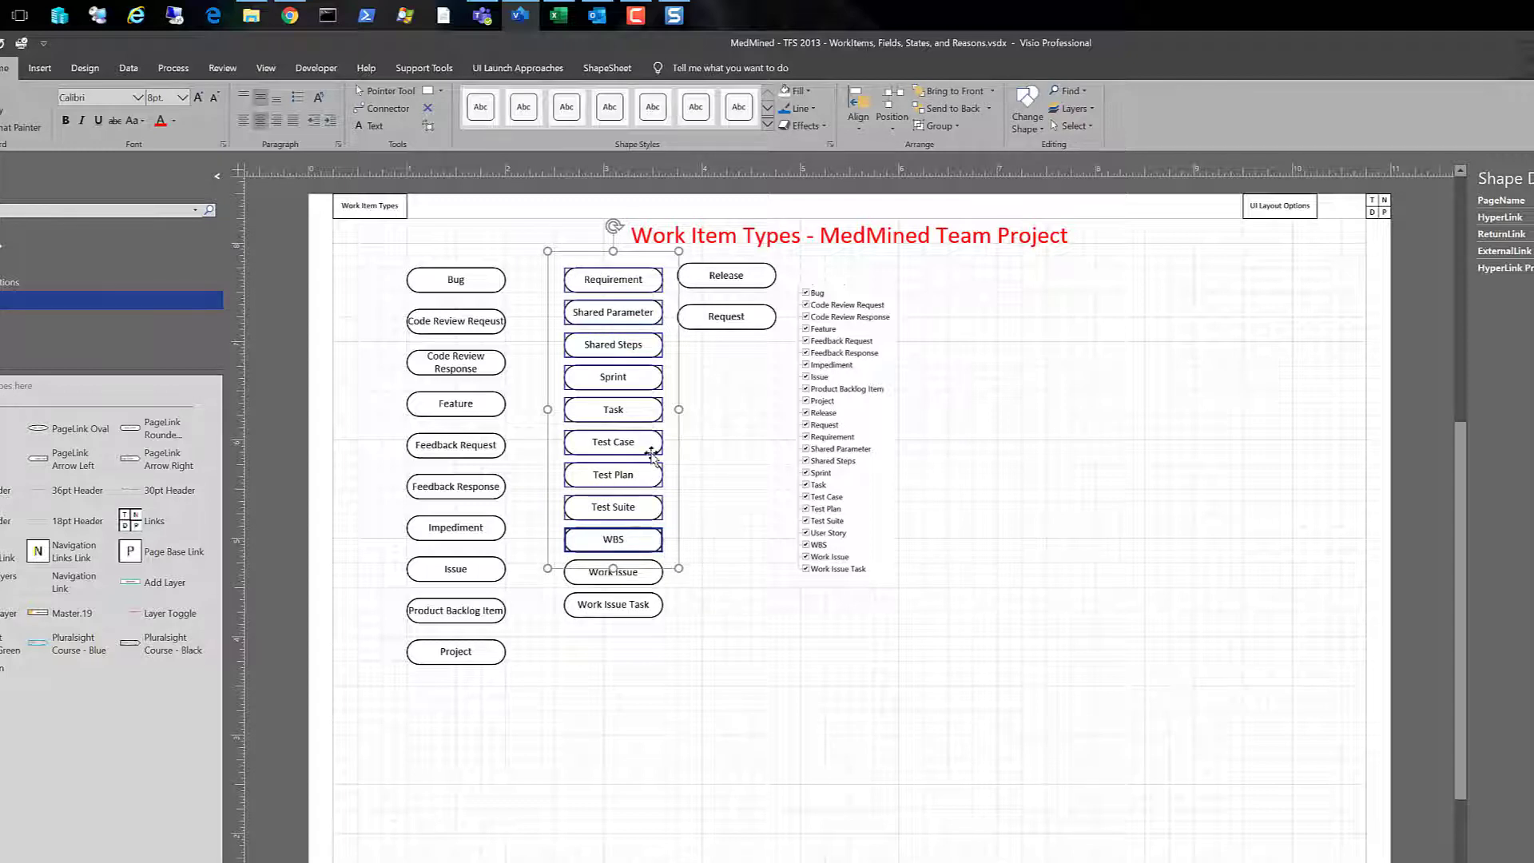
pyautogui.moveTo(612, 413); pyautogui.dragTo(719, 492)
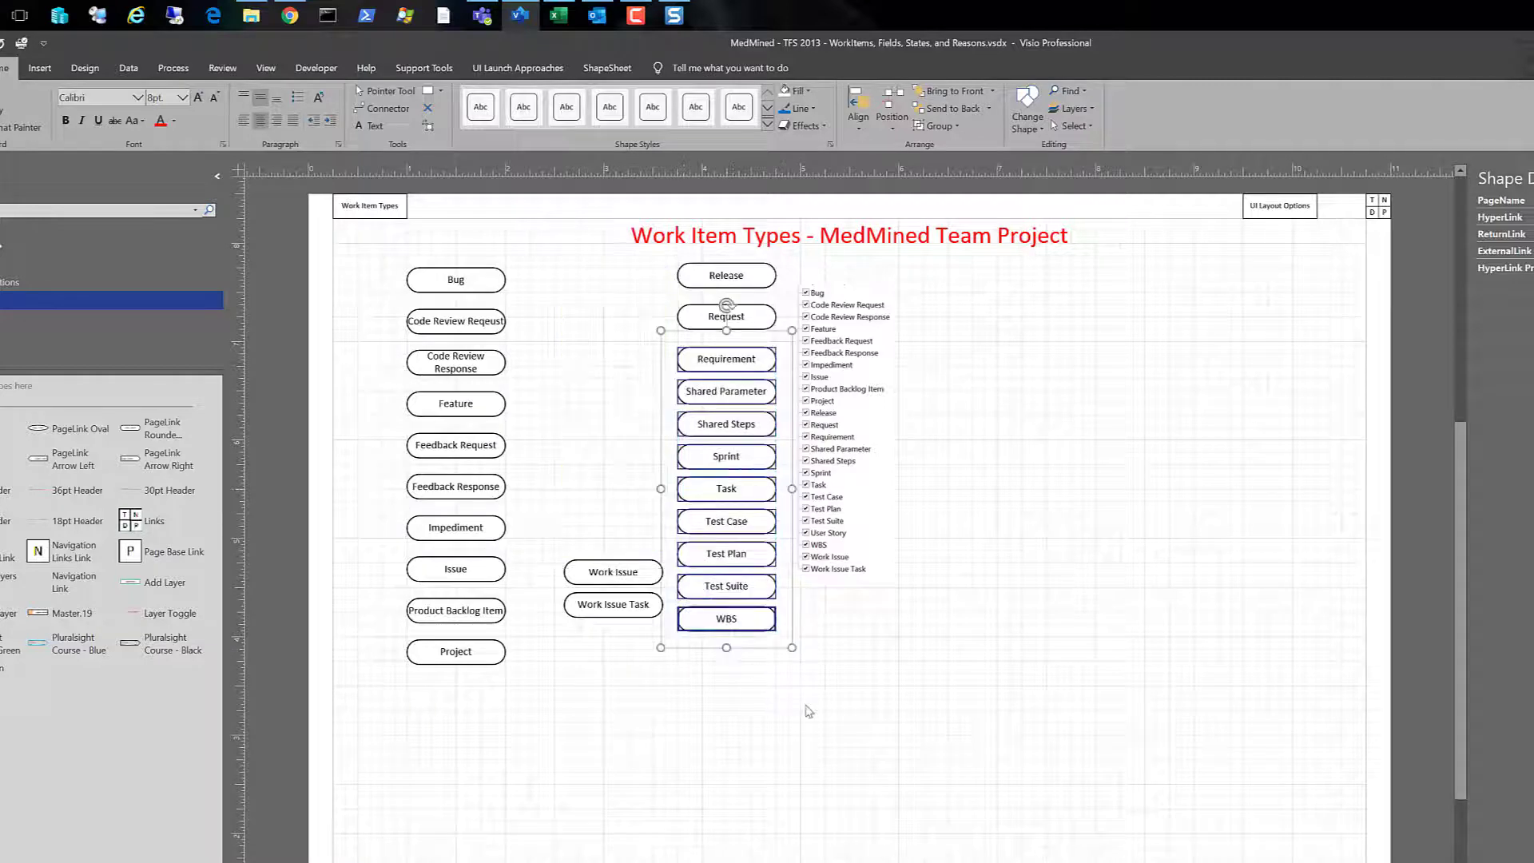
pyautogui.click(809, 710)
# - Undo the accidental title move and shift the Release through Test Suite shapes closer to the first column, level with Bug
pyautogui.click(639, 249)
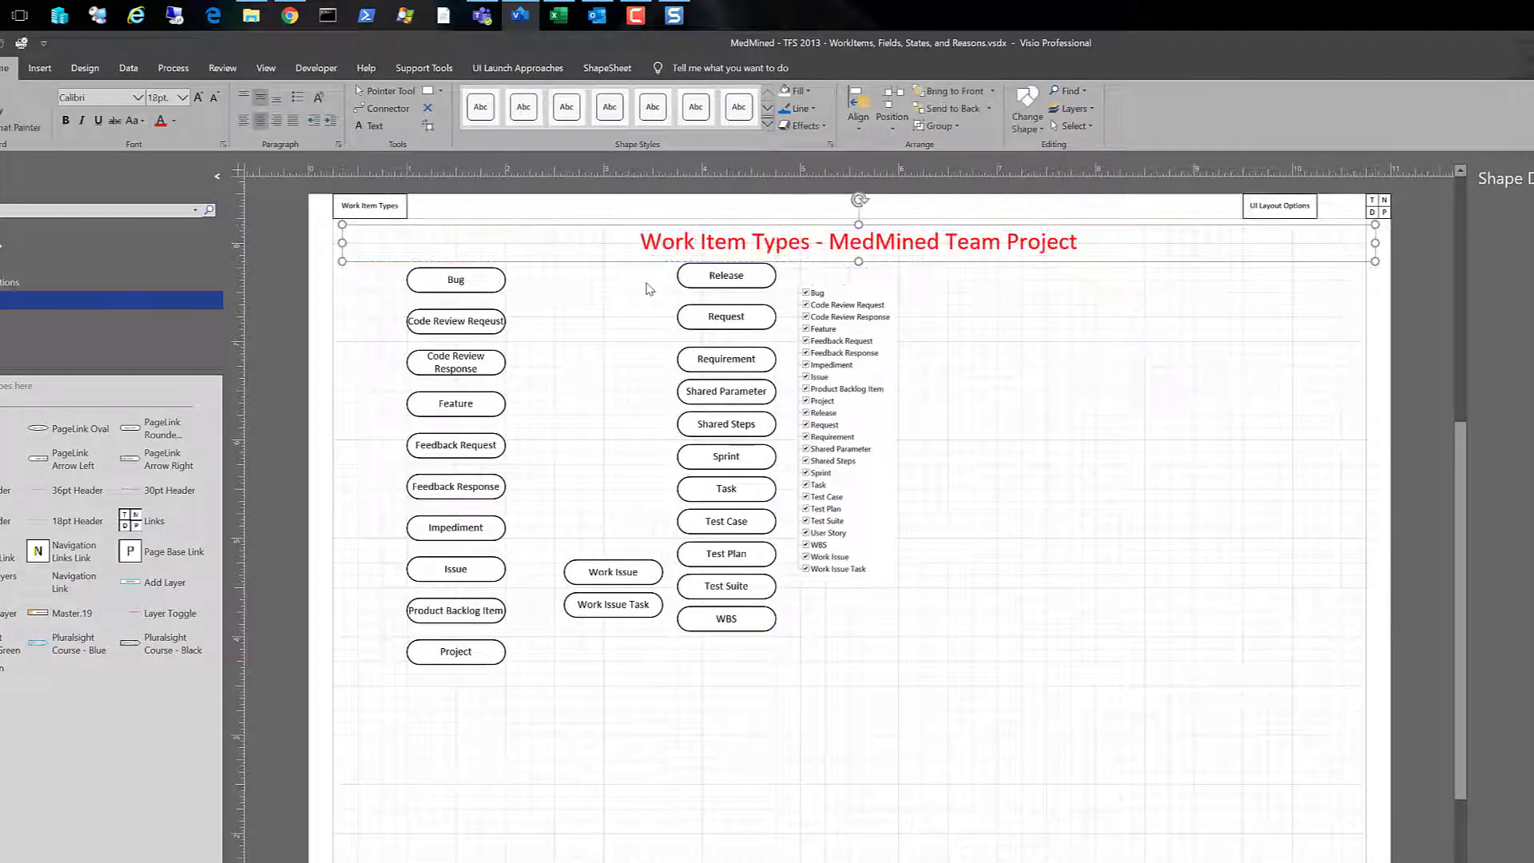
pyautogui.hotkey('ctrl', 'z')
pyautogui.click(648, 259)
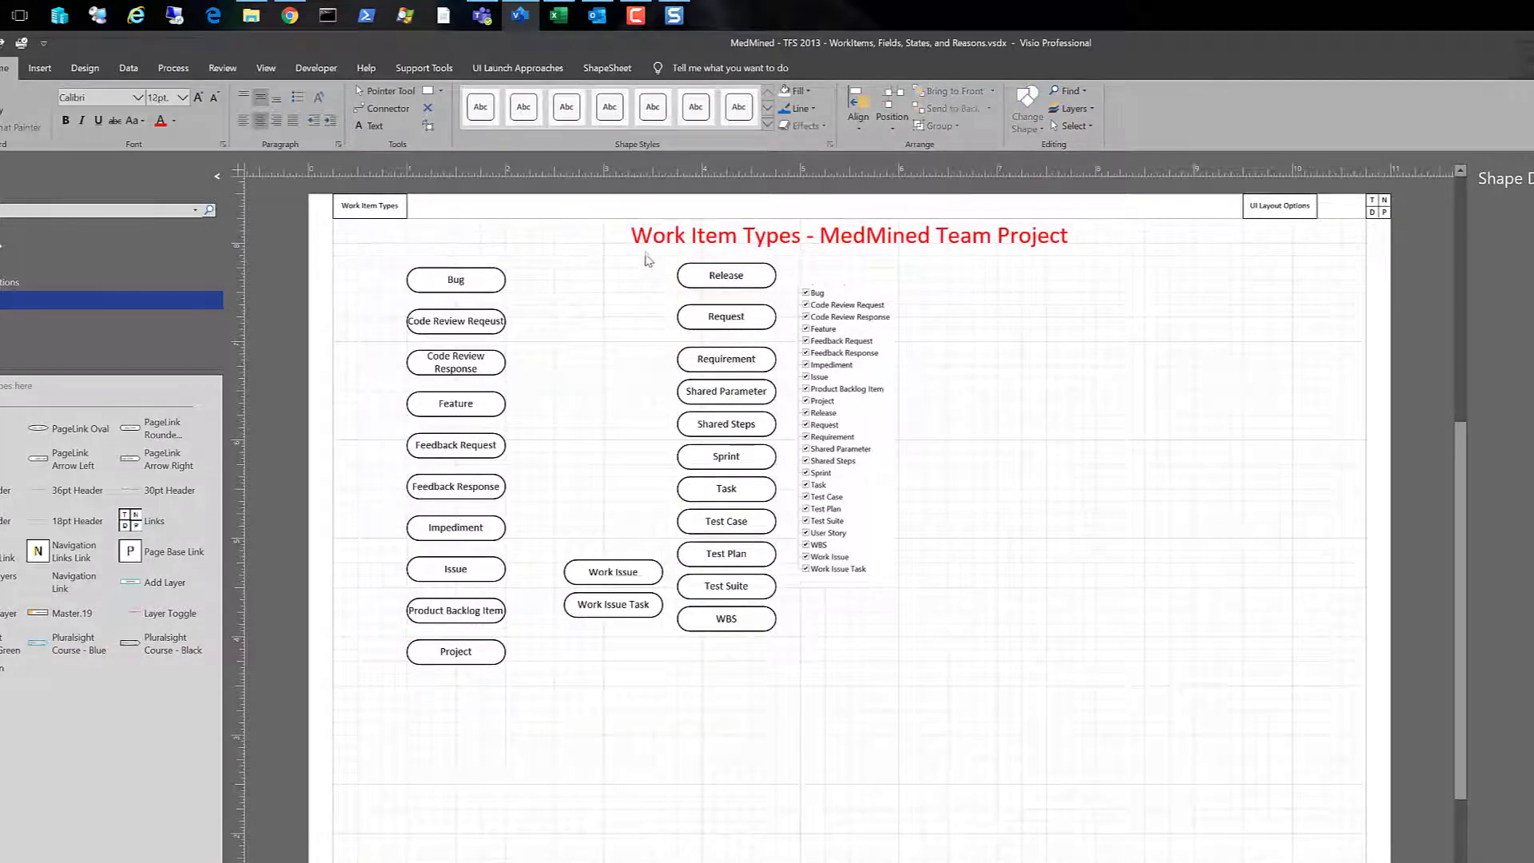
pyautogui.moveTo(644, 253); pyautogui.dragTo(639, 595)
pyautogui.click(653, 680)
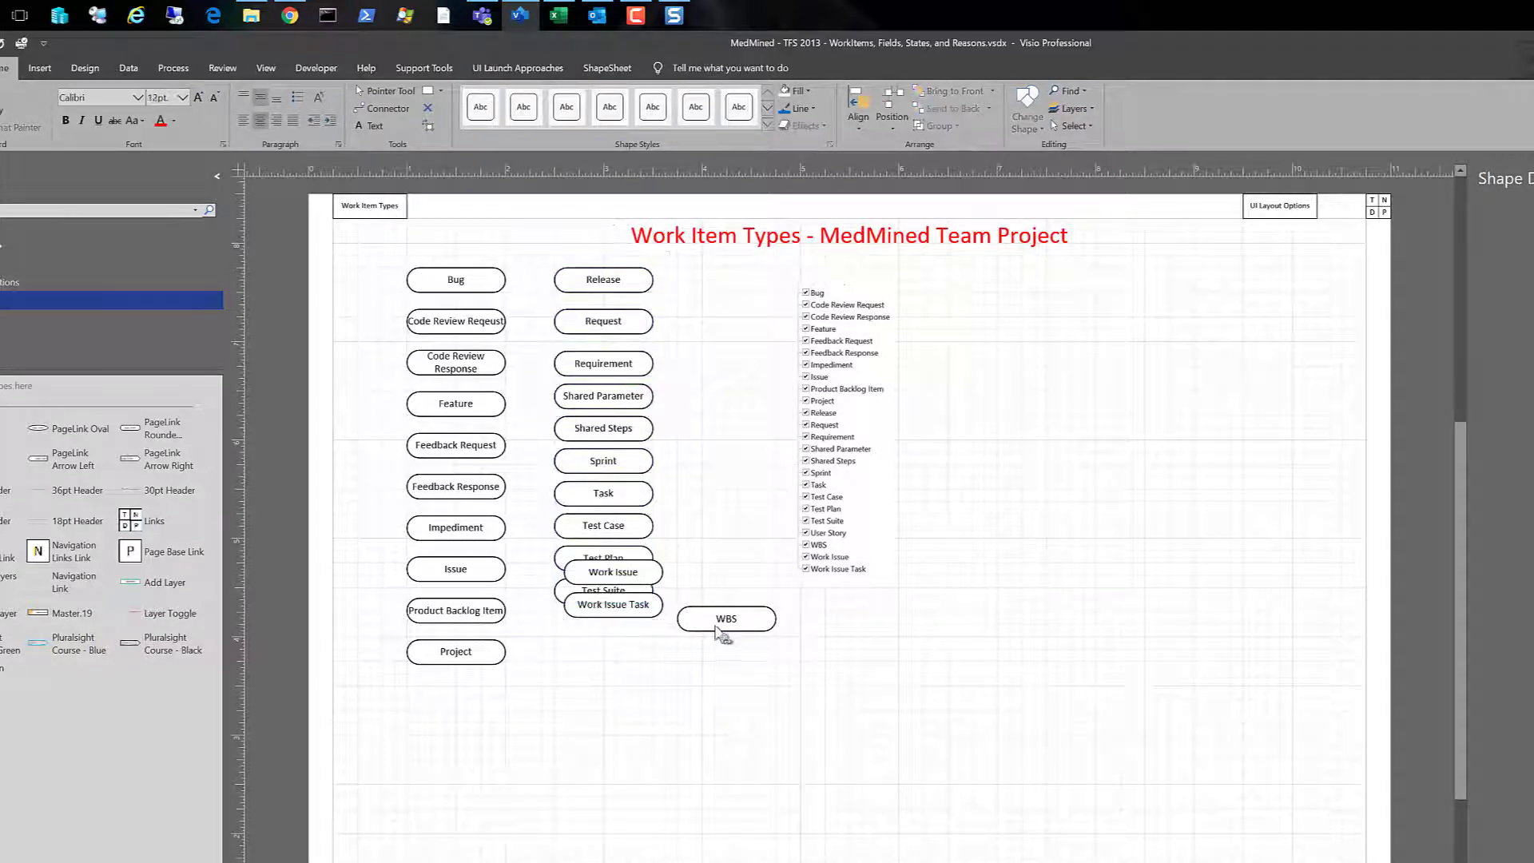
# - Start a third column with WBS level with Release, and place Work Issue and Work Issue Task below it
pyautogui.moveTo(726, 624); pyautogui.dragTo(733, 286)
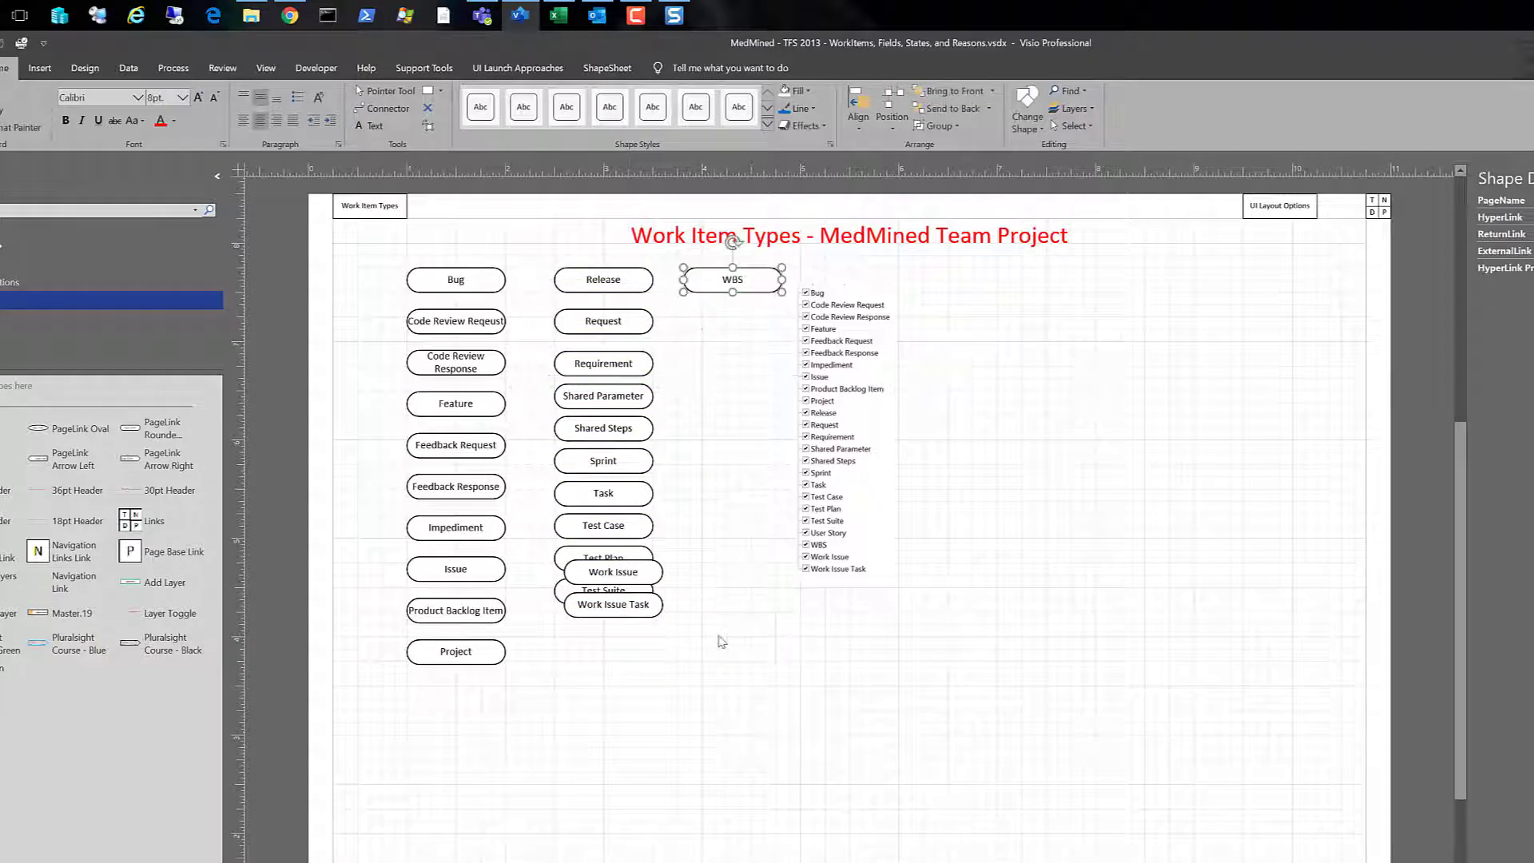
pyautogui.click(712, 675)
pyautogui.moveTo(729, 670); pyautogui.dragTo(707, 312)
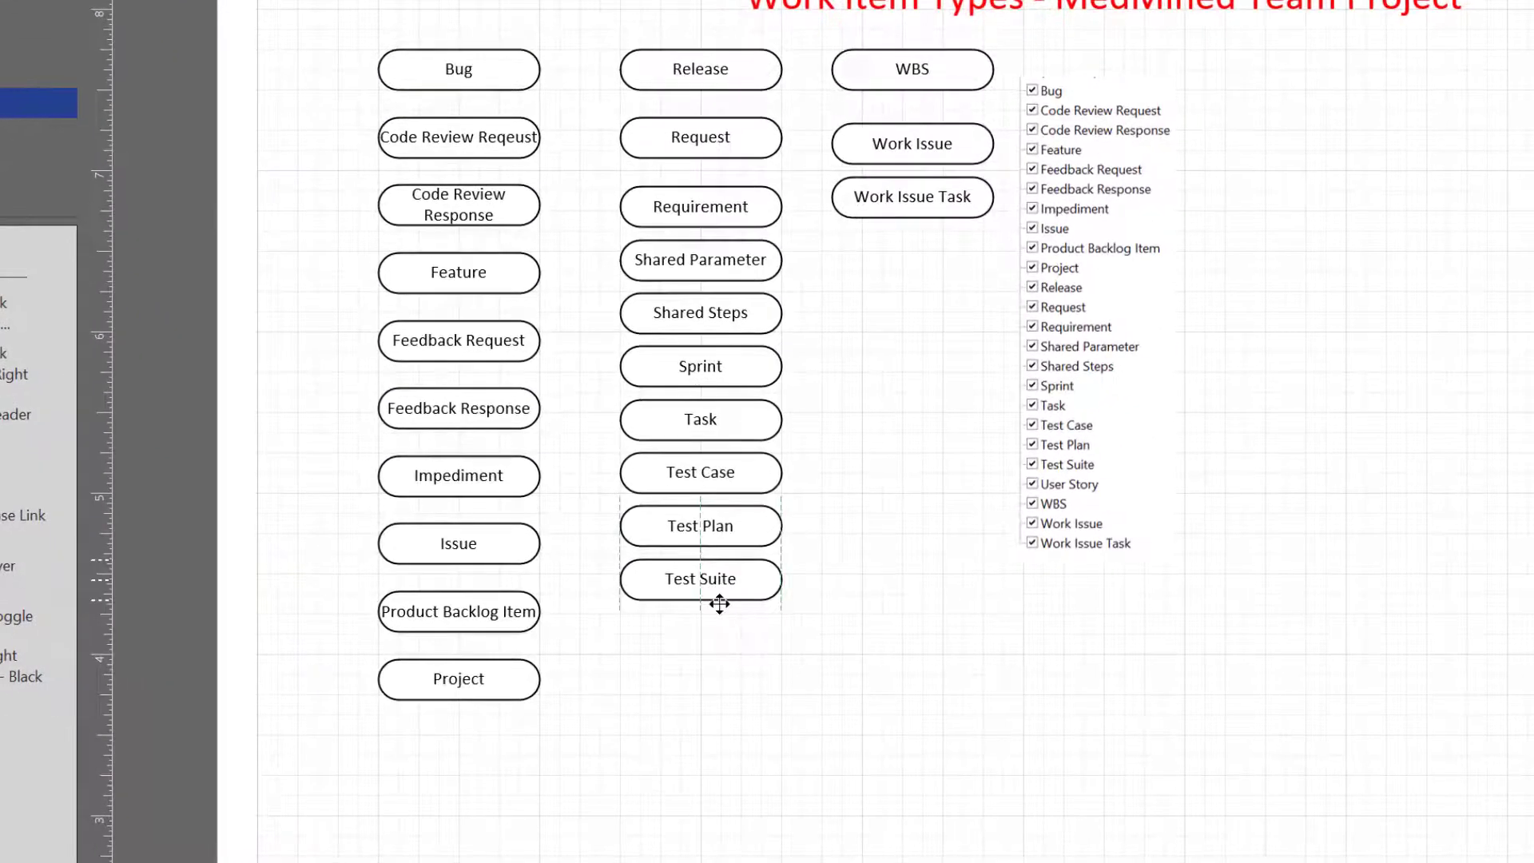
# - Move the Test Suite shape down to the level of Project, keeping it in line with the second column
pyautogui.moveTo(605, 591); pyautogui.dragTo(616, 636)
pyautogui.moveTo(723, 654); pyautogui.dragTo(704, 673)
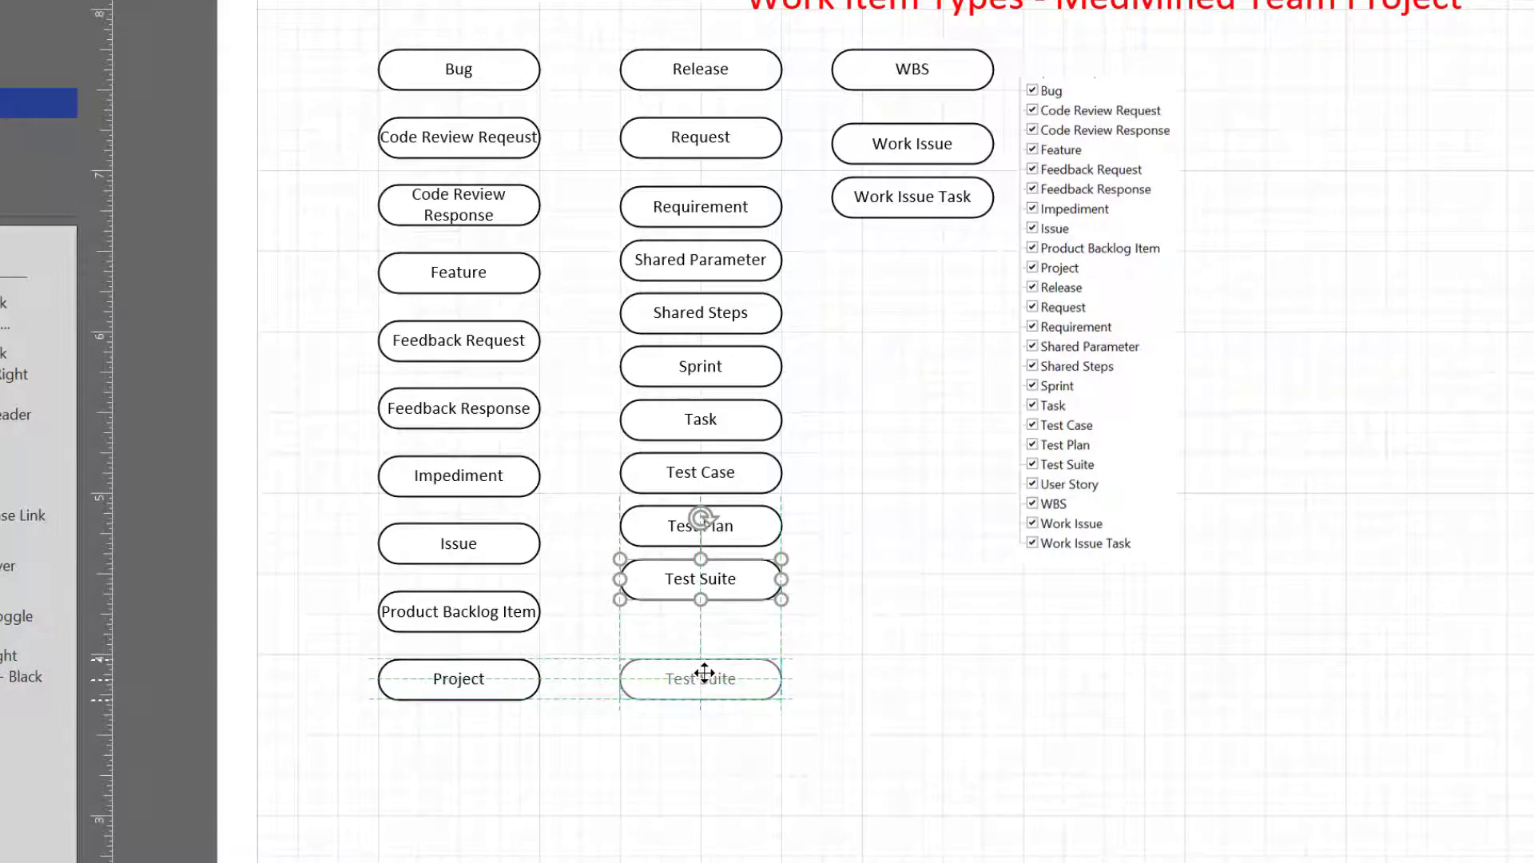
pyautogui.moveTo(704, 673); pyautogui.dragTo(693, 652)
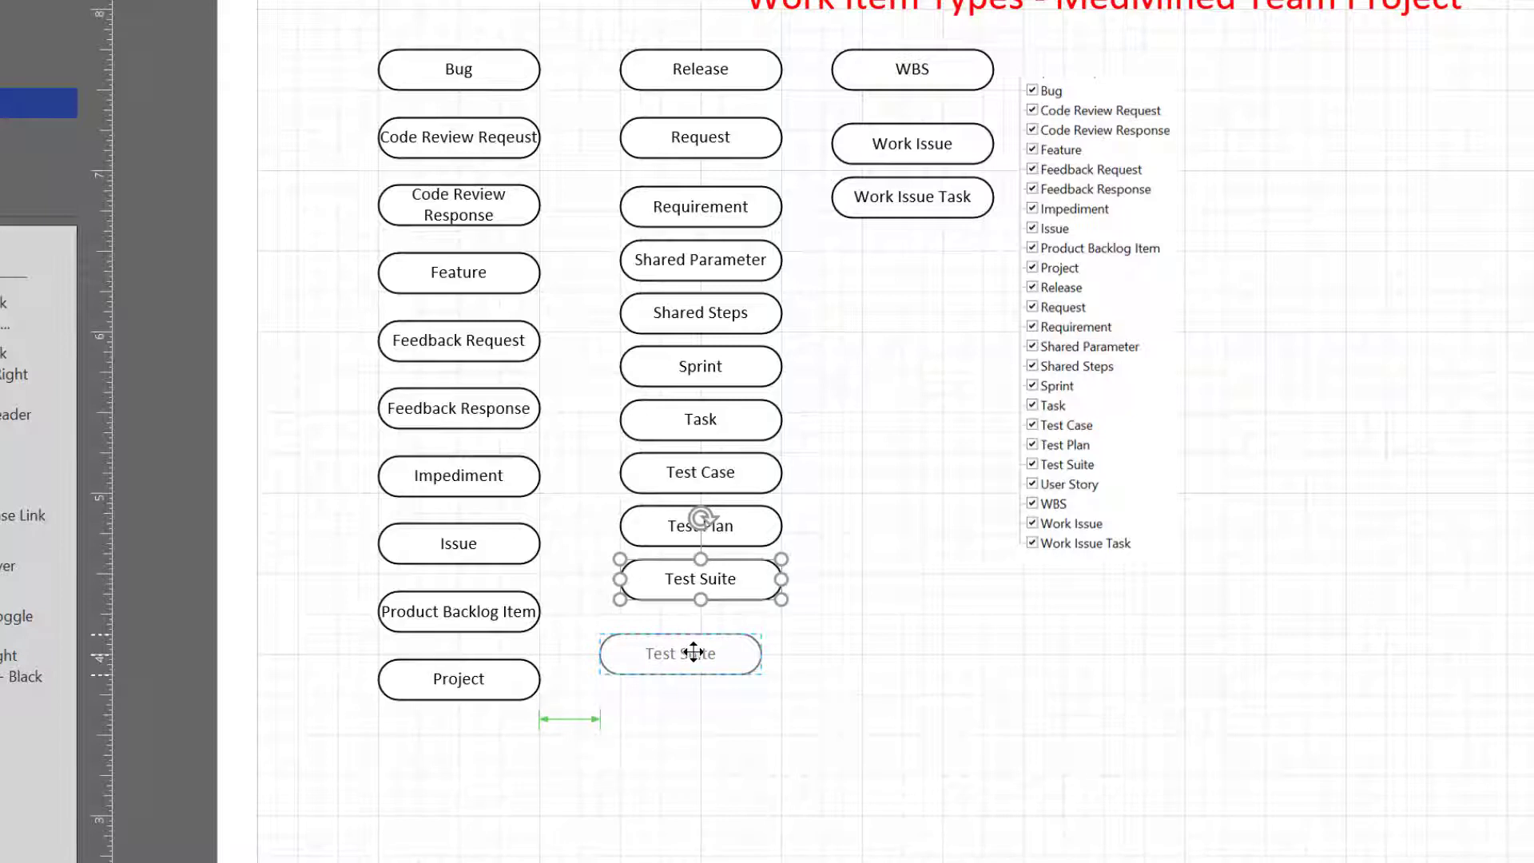
pyautogui.moveTo(693, 652)
pyautogui.mouseDown()
pyautogui.moveTo(706, 652)
pyautogui.moveTo(701, 673)
pyautogui.mouseUp()
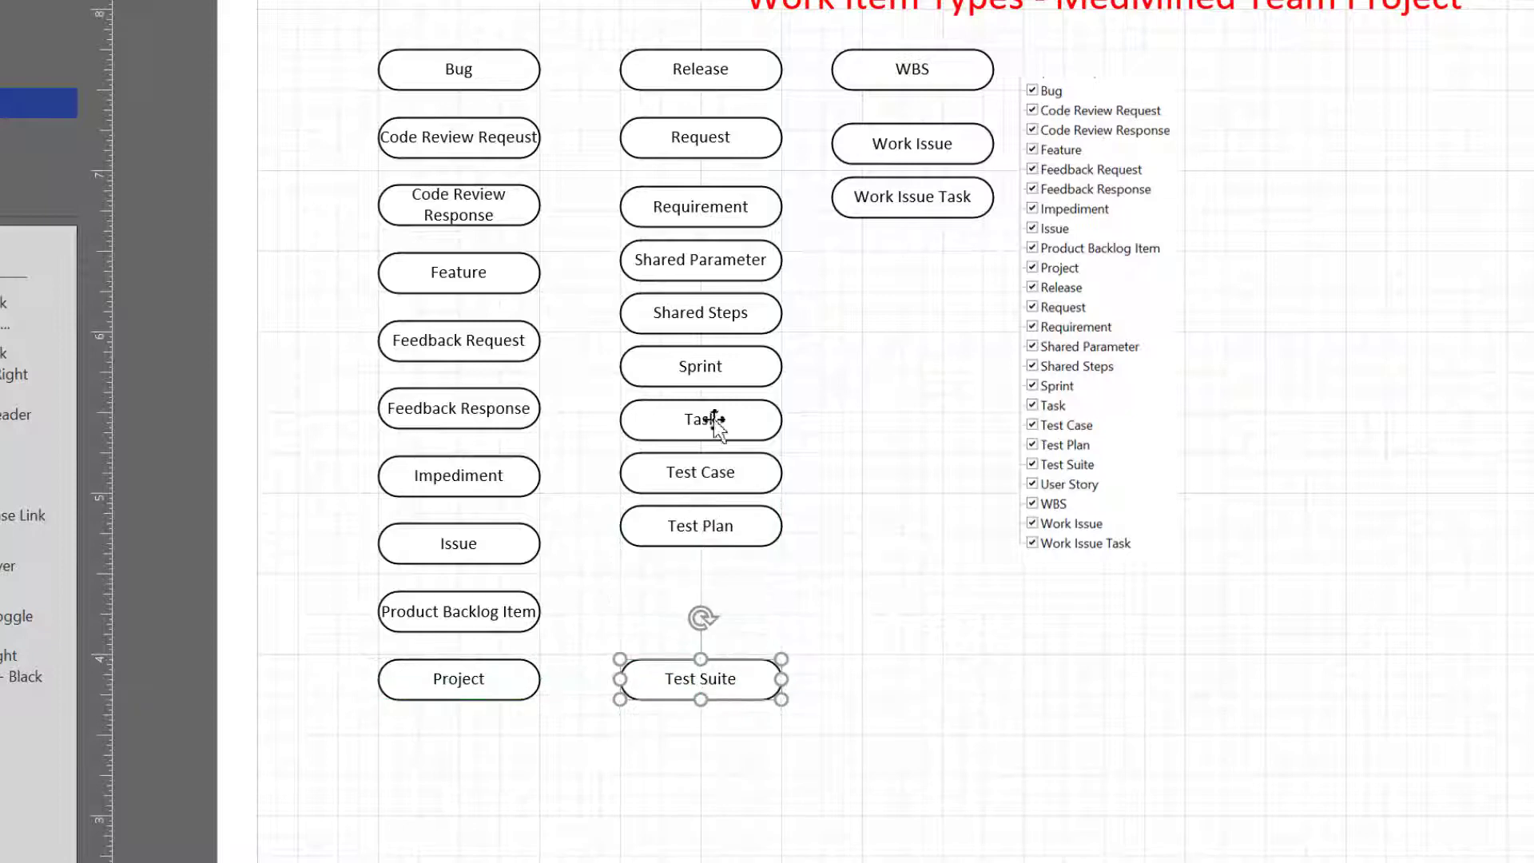
# - Distribute the Release through Test Suite shapes vertically and align their centers
pyautogui.moveTo(572, 39); pyautogui.dragTo(681, 323)
pyautogui.moveTo(748, 524); pyautogui.dragTo(831, 763)
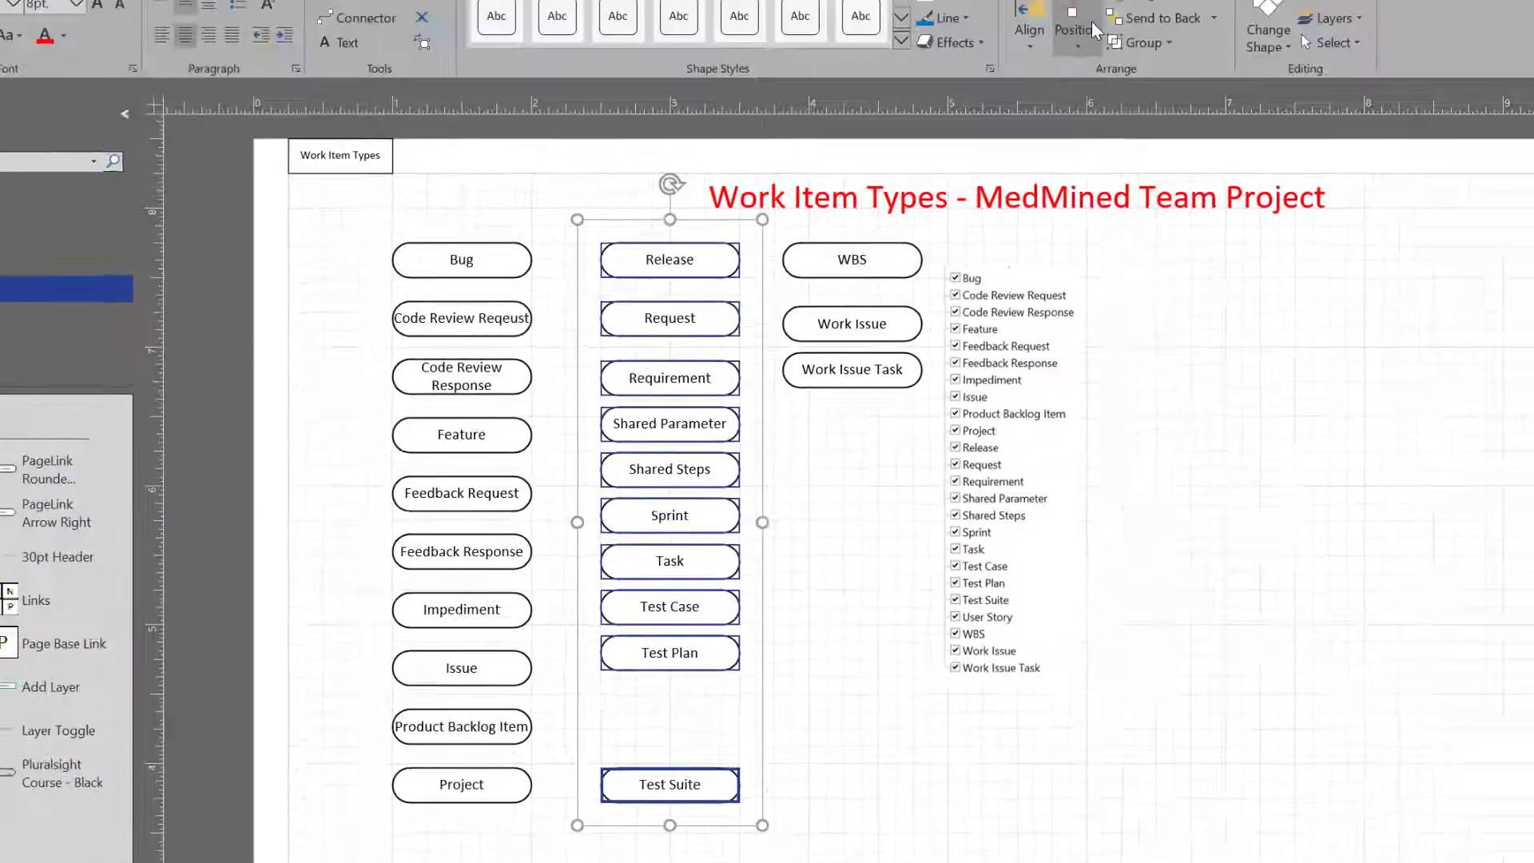
pyautogui.click(1095, 31)
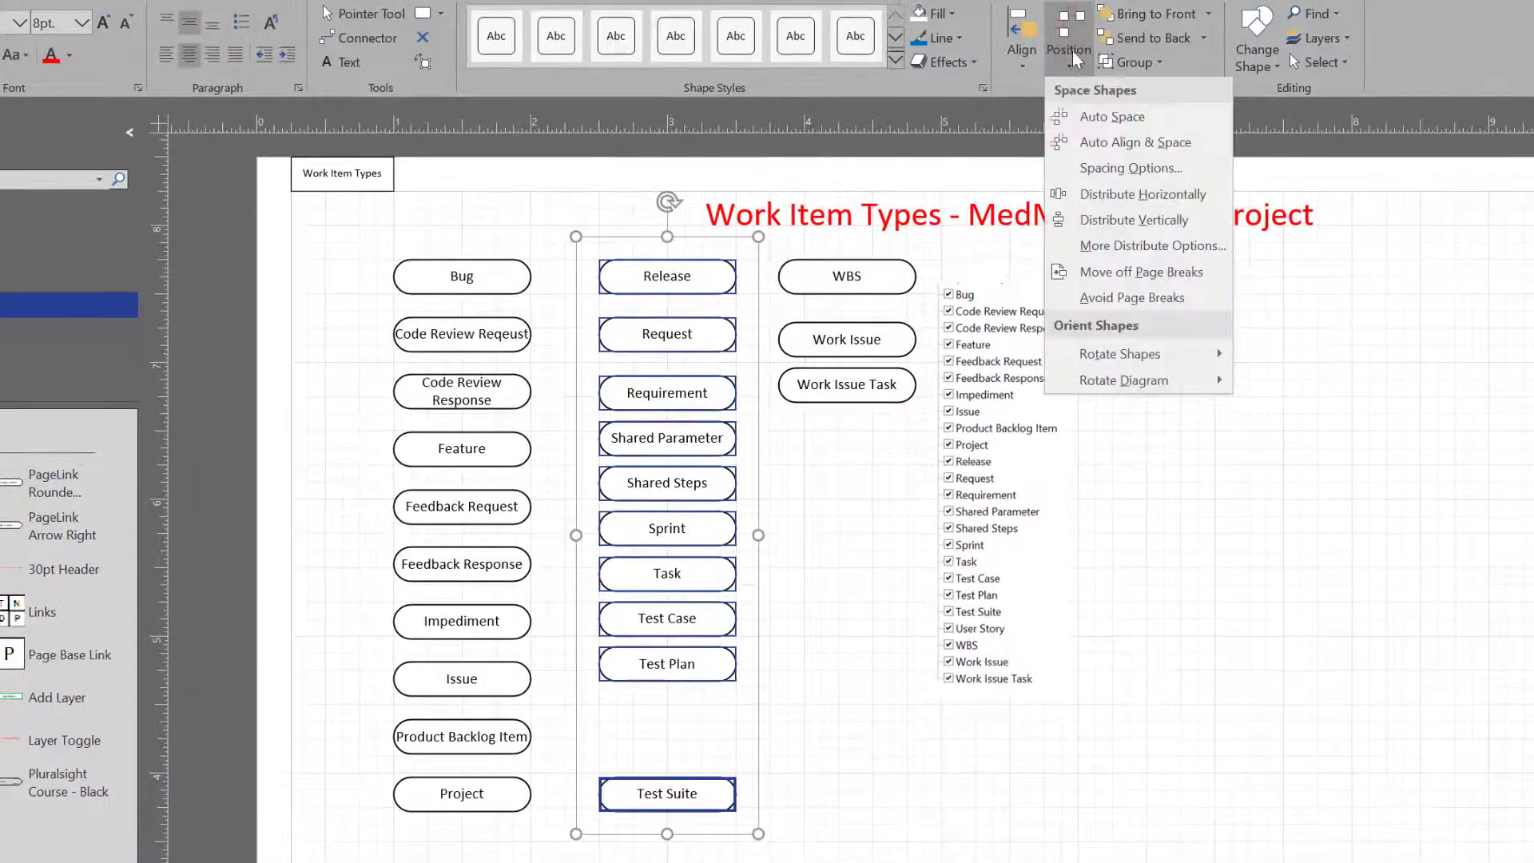
pyautogui.click(1170, 200)
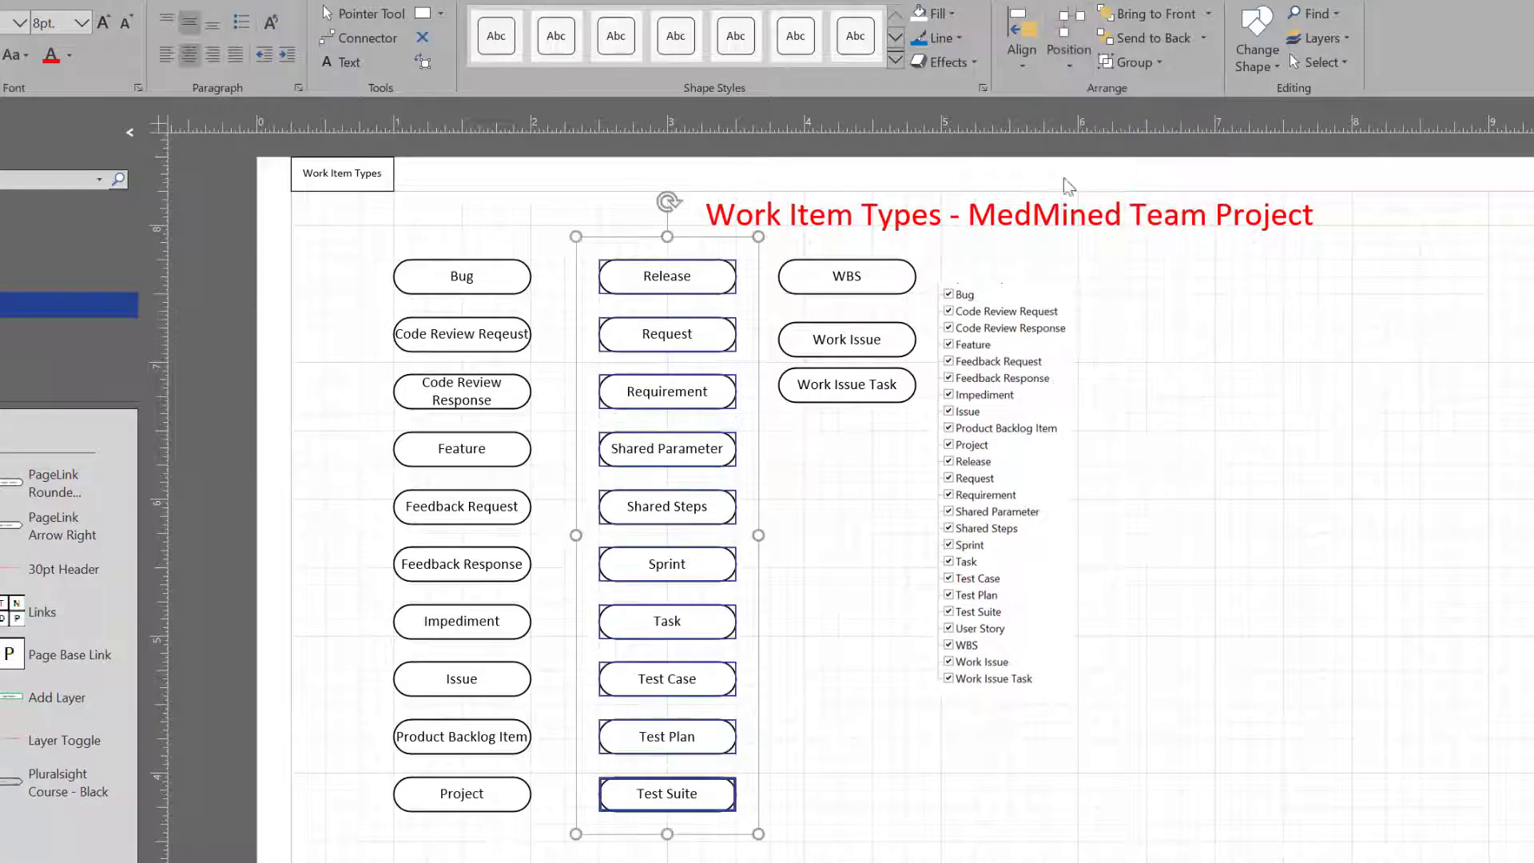
pyautogui.click(1021, 40)
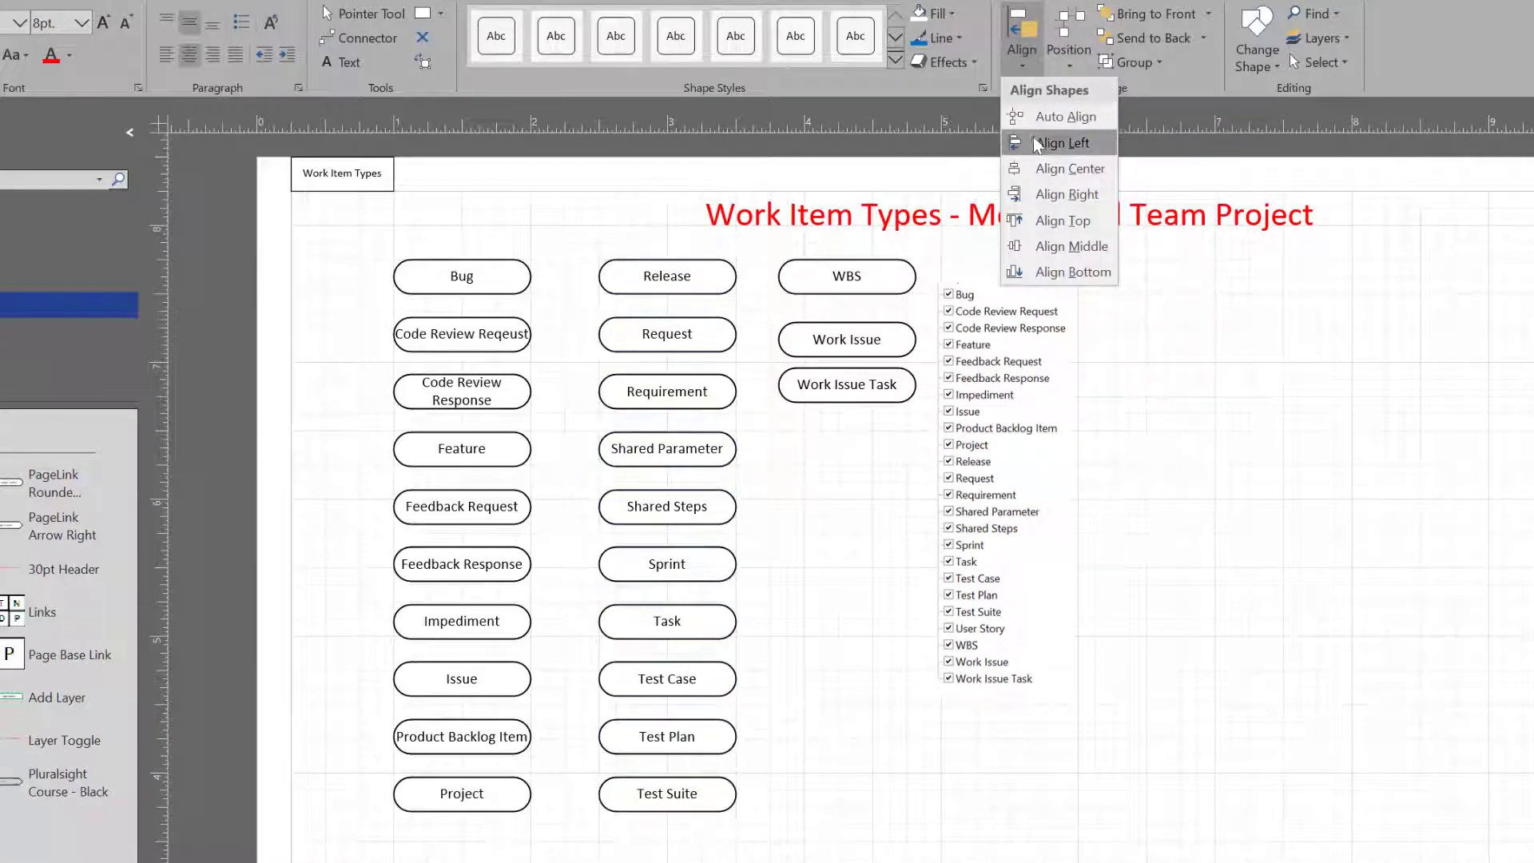
pyautogui.click(1066, 169)
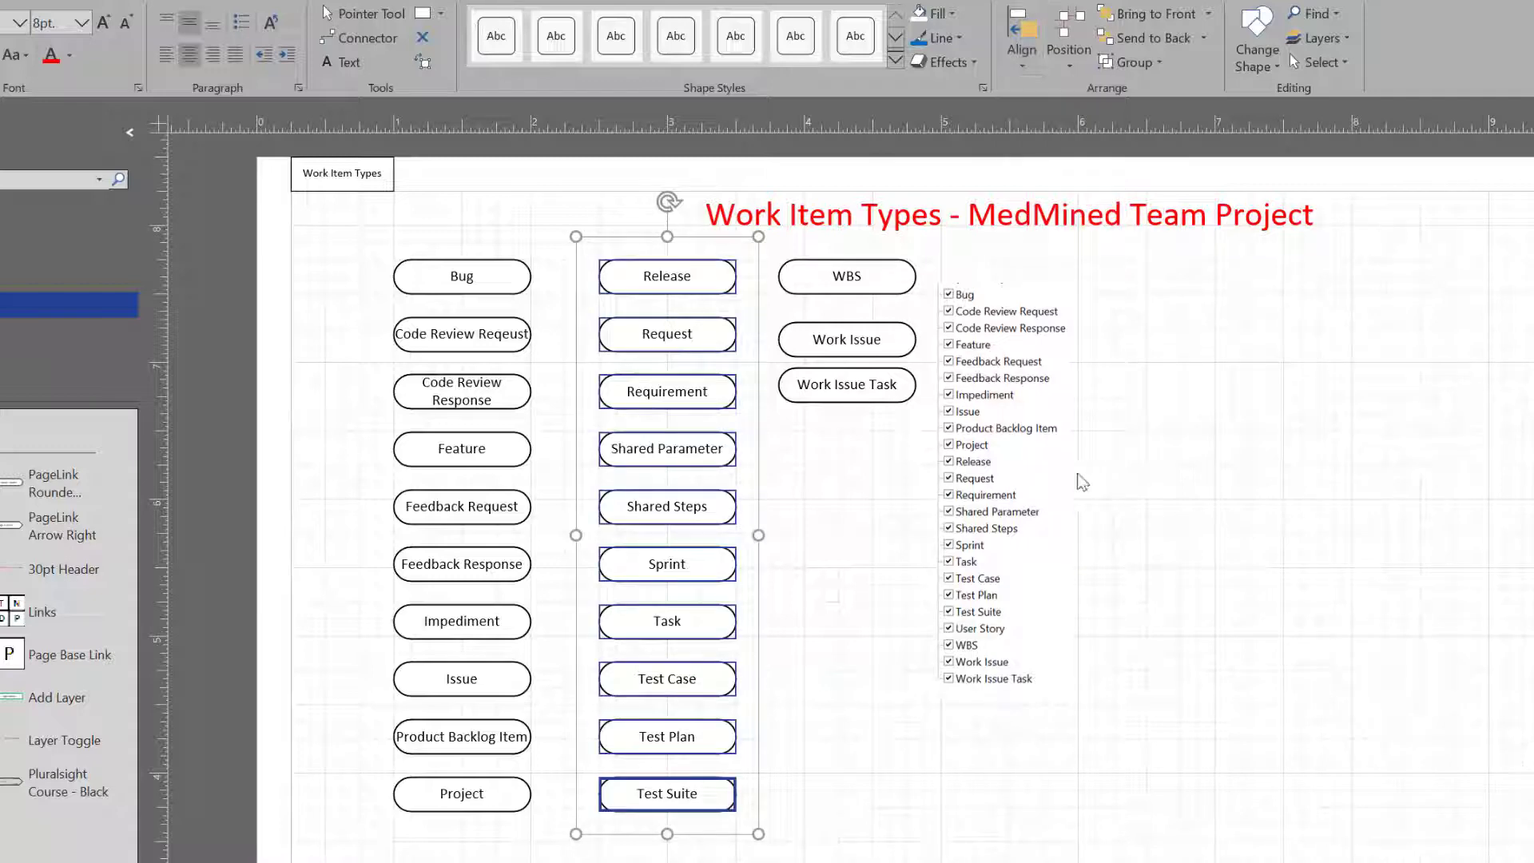
# - Move the checklist picture toward the page's right side and shift the WBS shape slightly right, still level with Release
pyautogui.moveTo(1086, 487); pyautogui.dragTo(1496, 549)
pyautogui.click(999, 693)
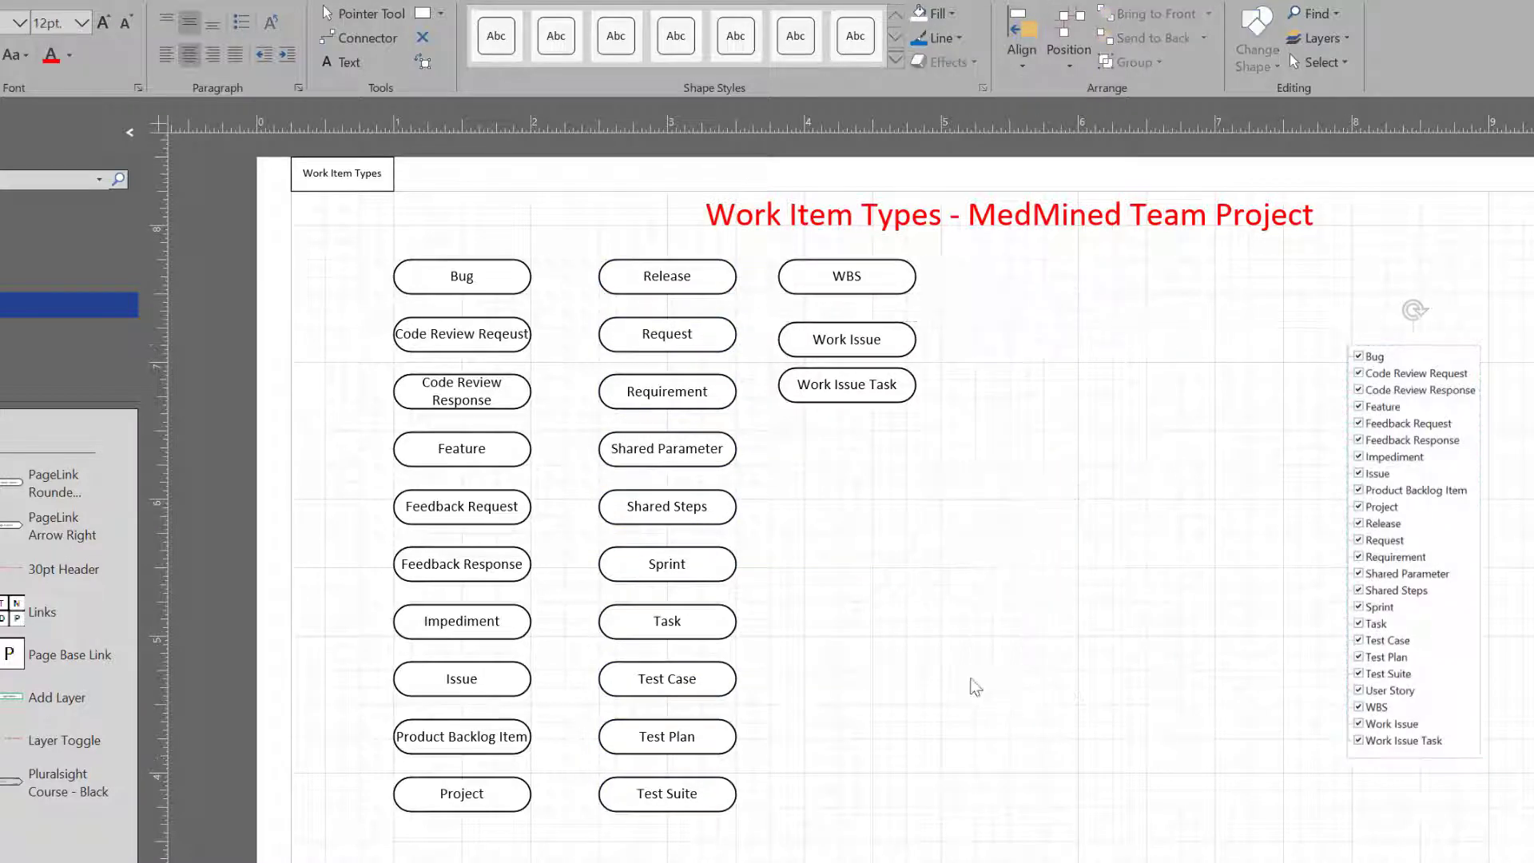
pyautogui.click(862, 280)
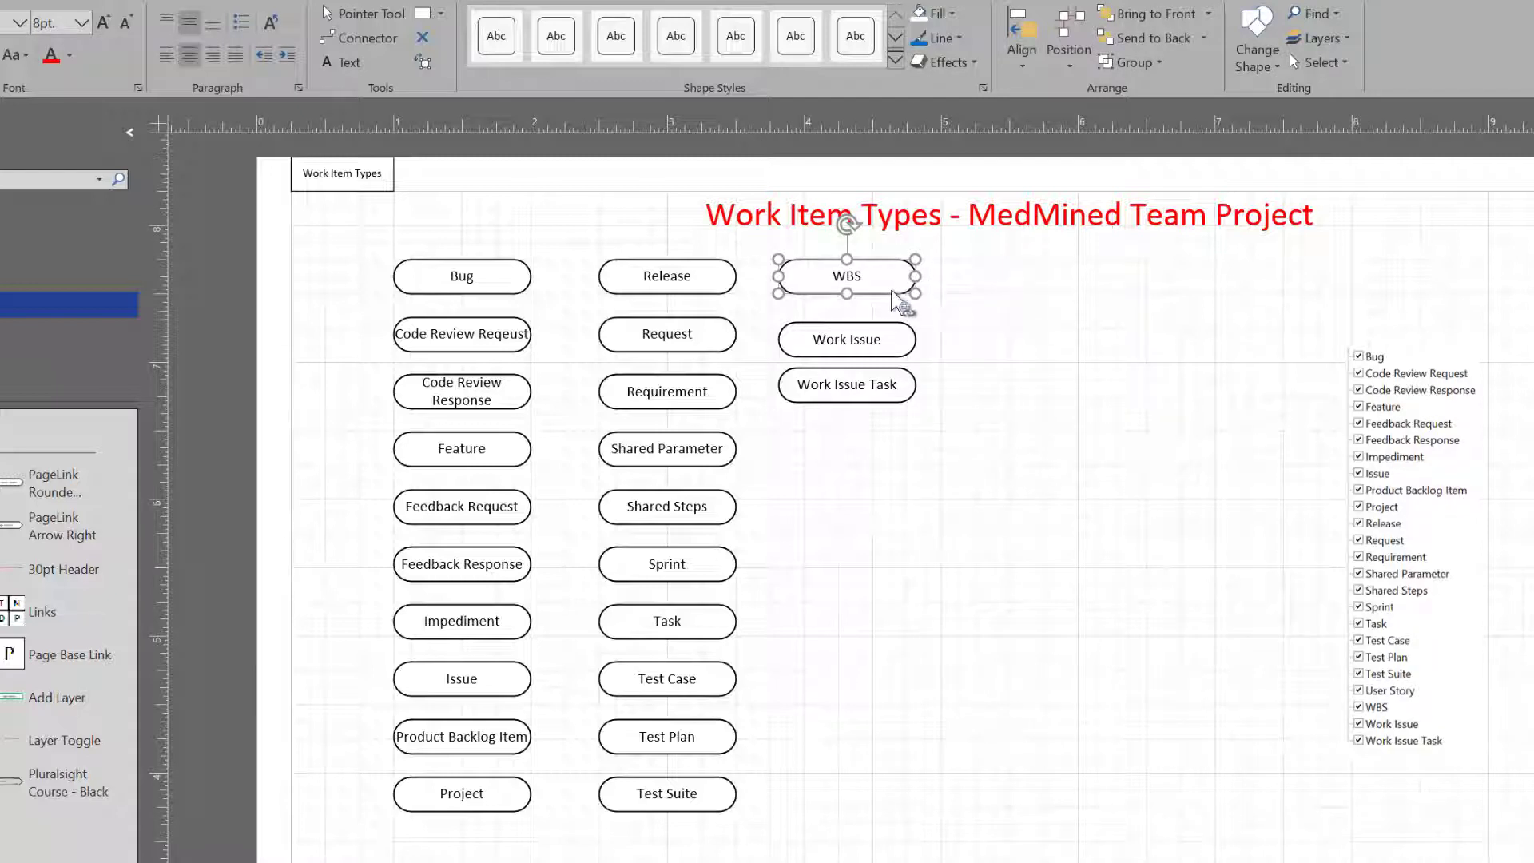
pyautogui.moveTo(903, 302); pyautogui.dragTo(919, 286)
pyautogui.click(779, 271)
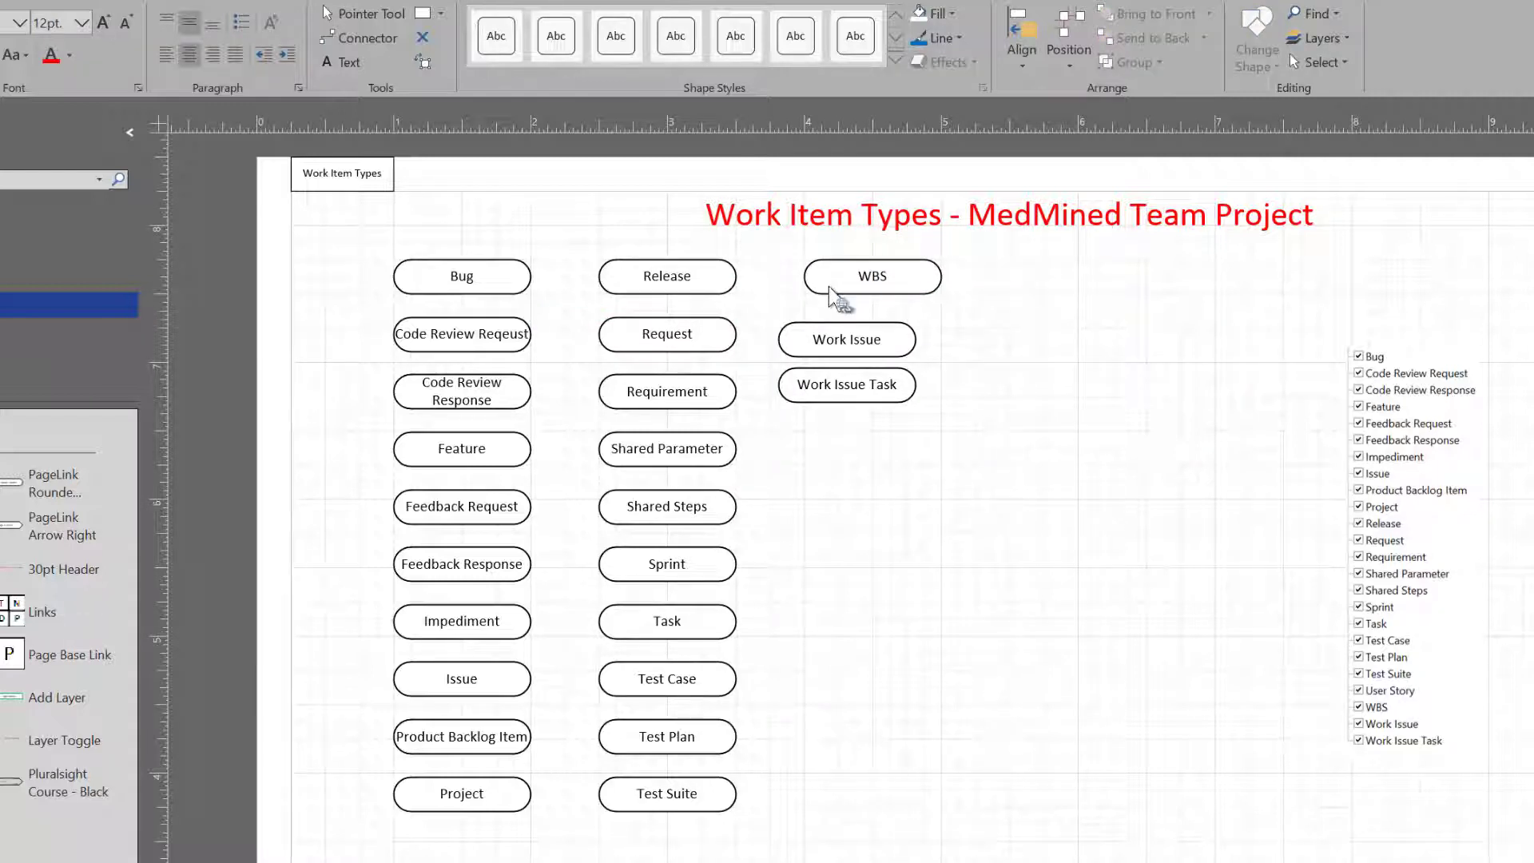
# - Preview the alignment options on the WBS, Work Issue and Work Issue Task shapes without applying one
pyautogui.moveTo(745, 243); pyautogui.dragTo(1015, 485)
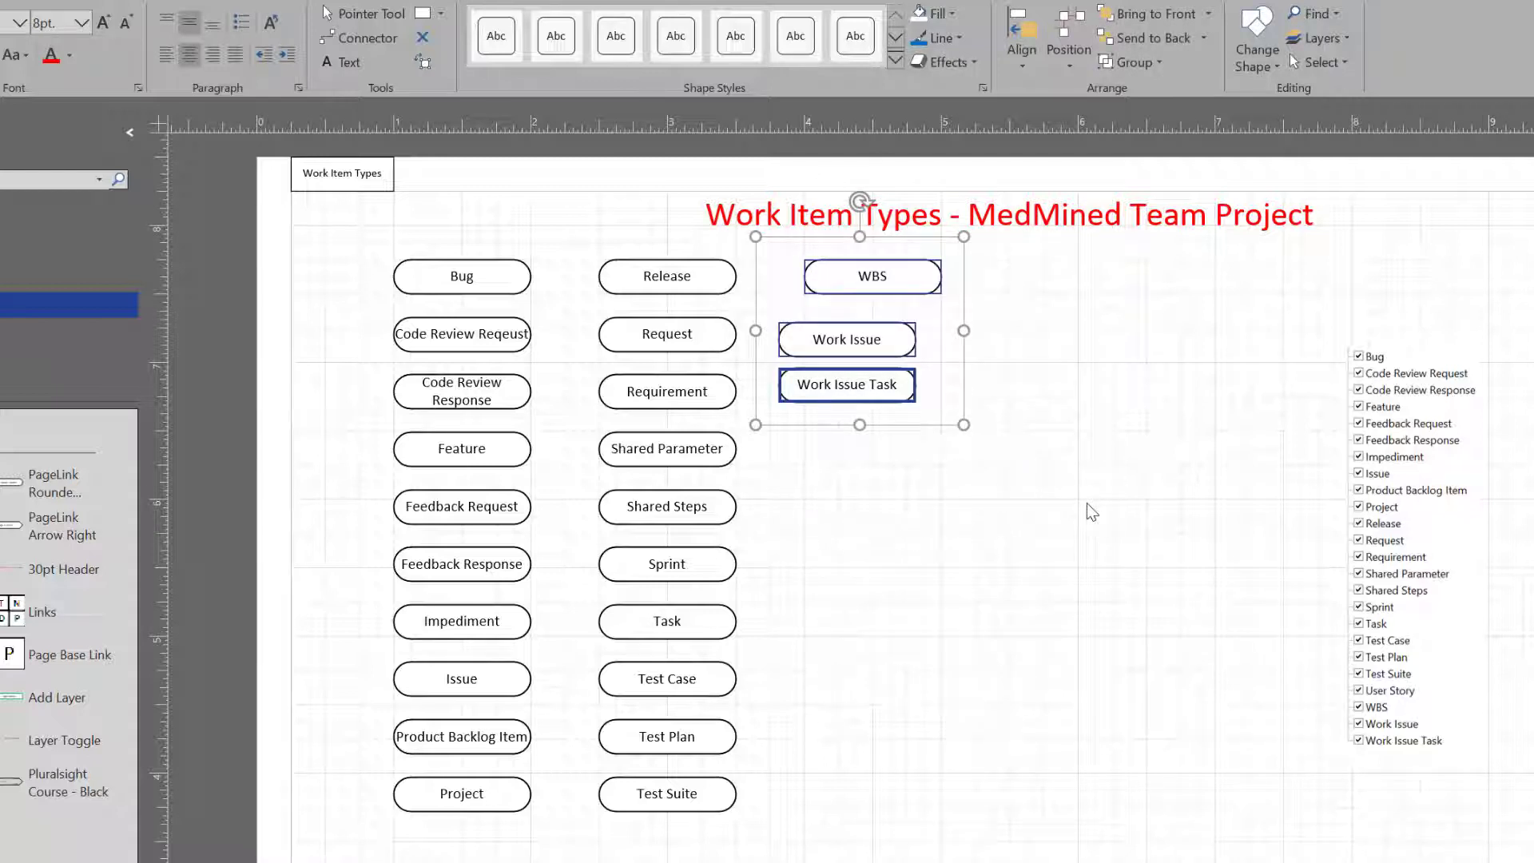
pyautogui.click(1038, 50)
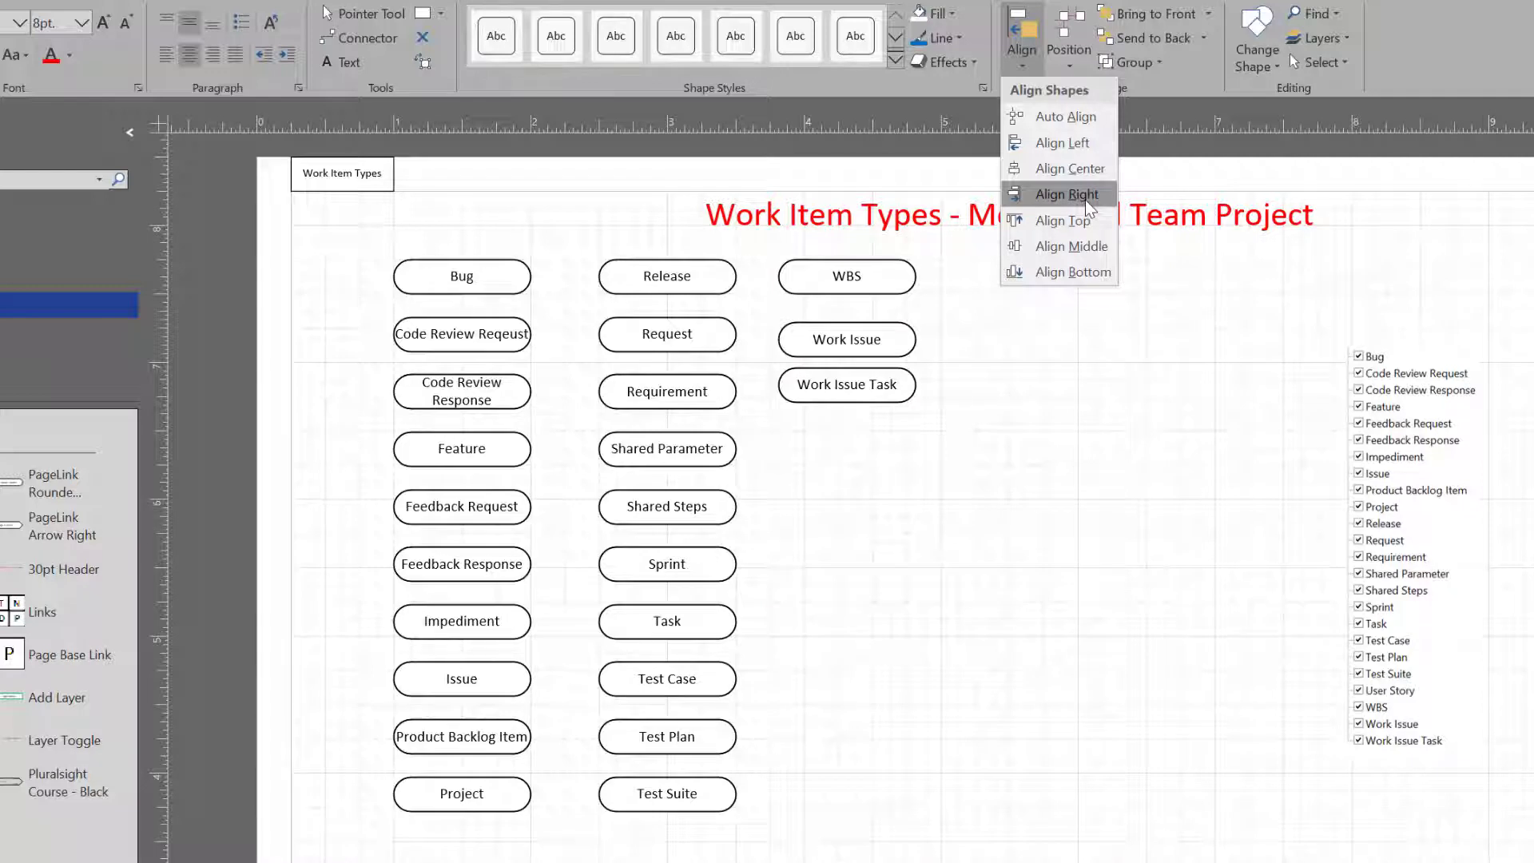
pyautogui.click(1107, 545)
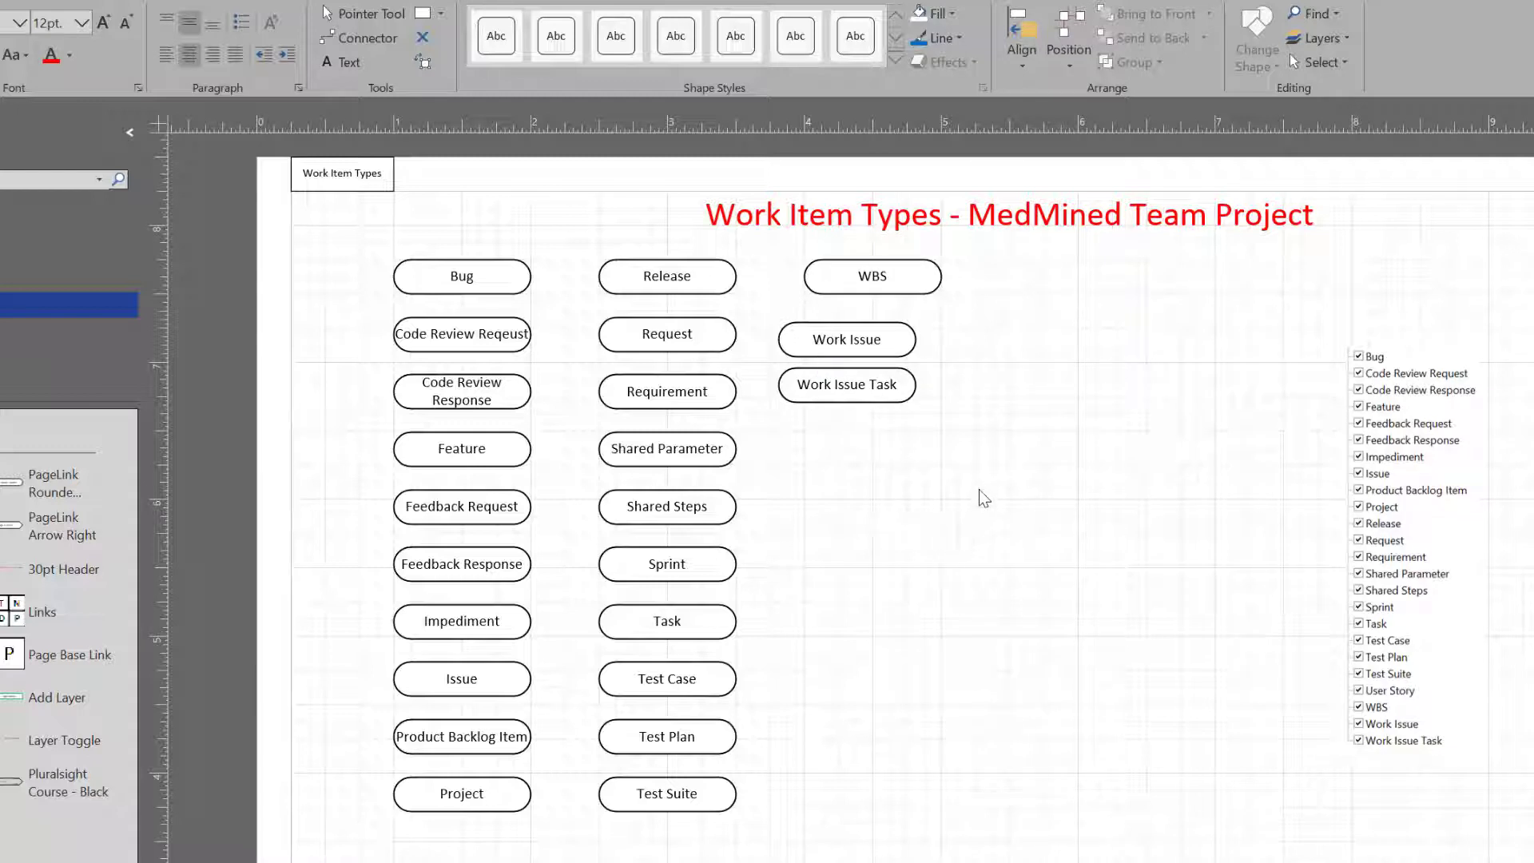
pyautogui.moveTo(1013, 479); pyautogui.dragTo(763, 227)
pyautogui.click(1025, 65)
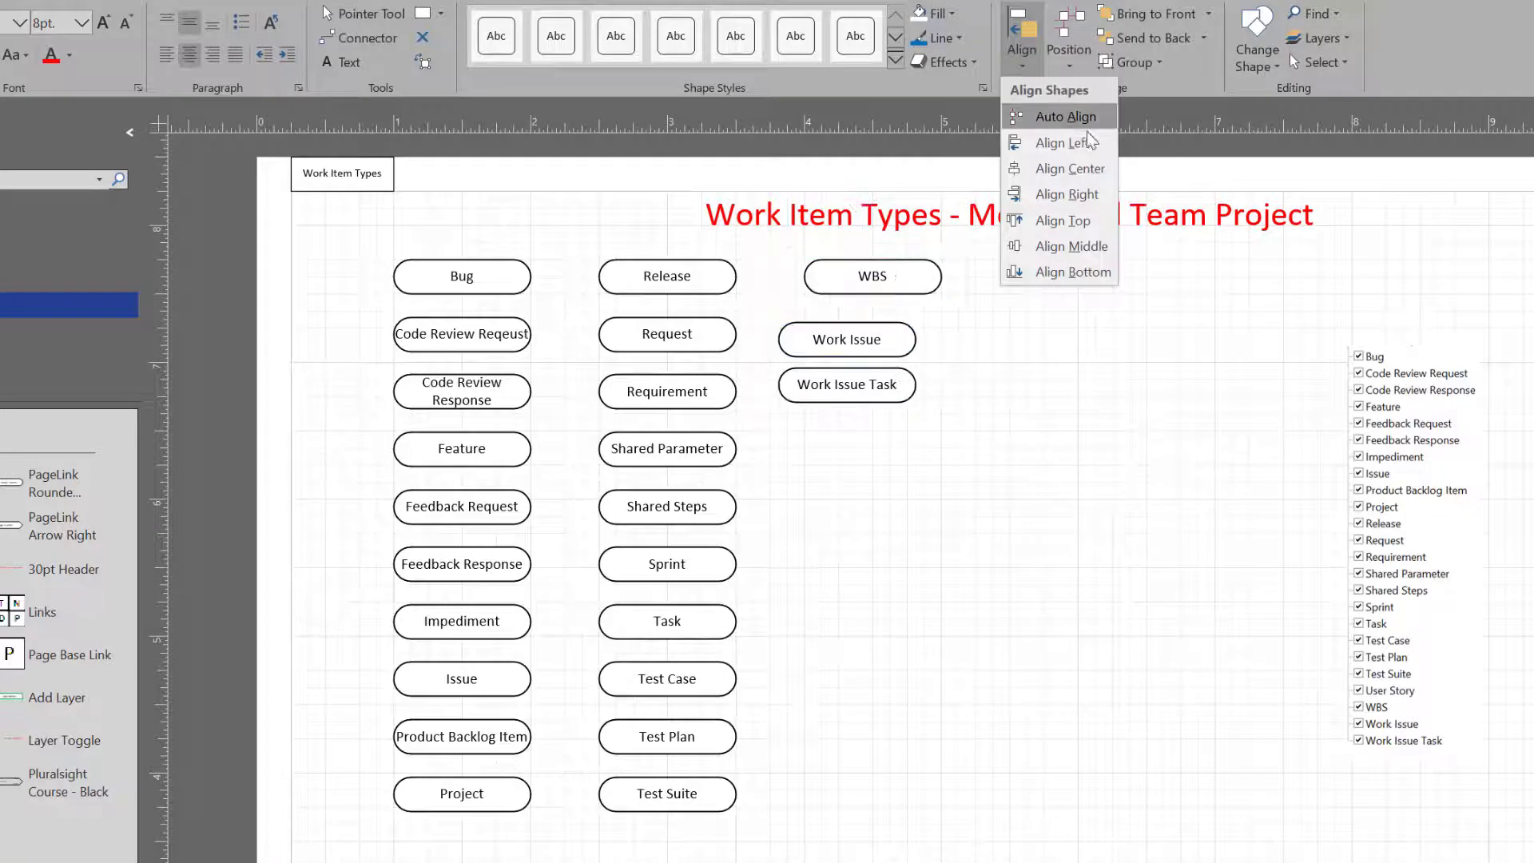
pyautogui.click(1011, 582)
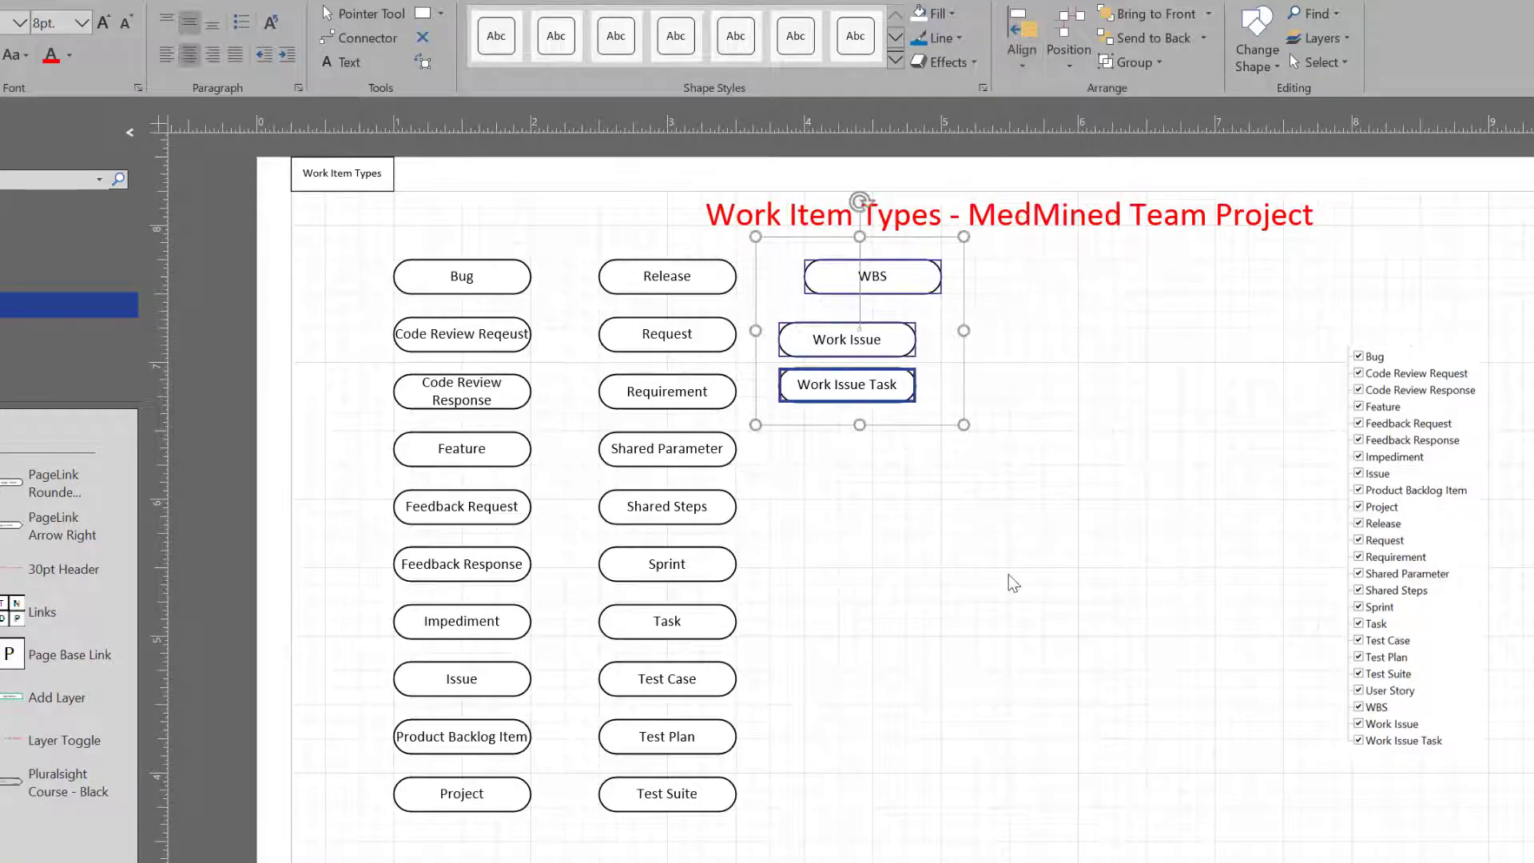
# - Move the Work Issue Task shape into line with WBS in the third column, level with Requirement
pyautogui.click(1011, 581)
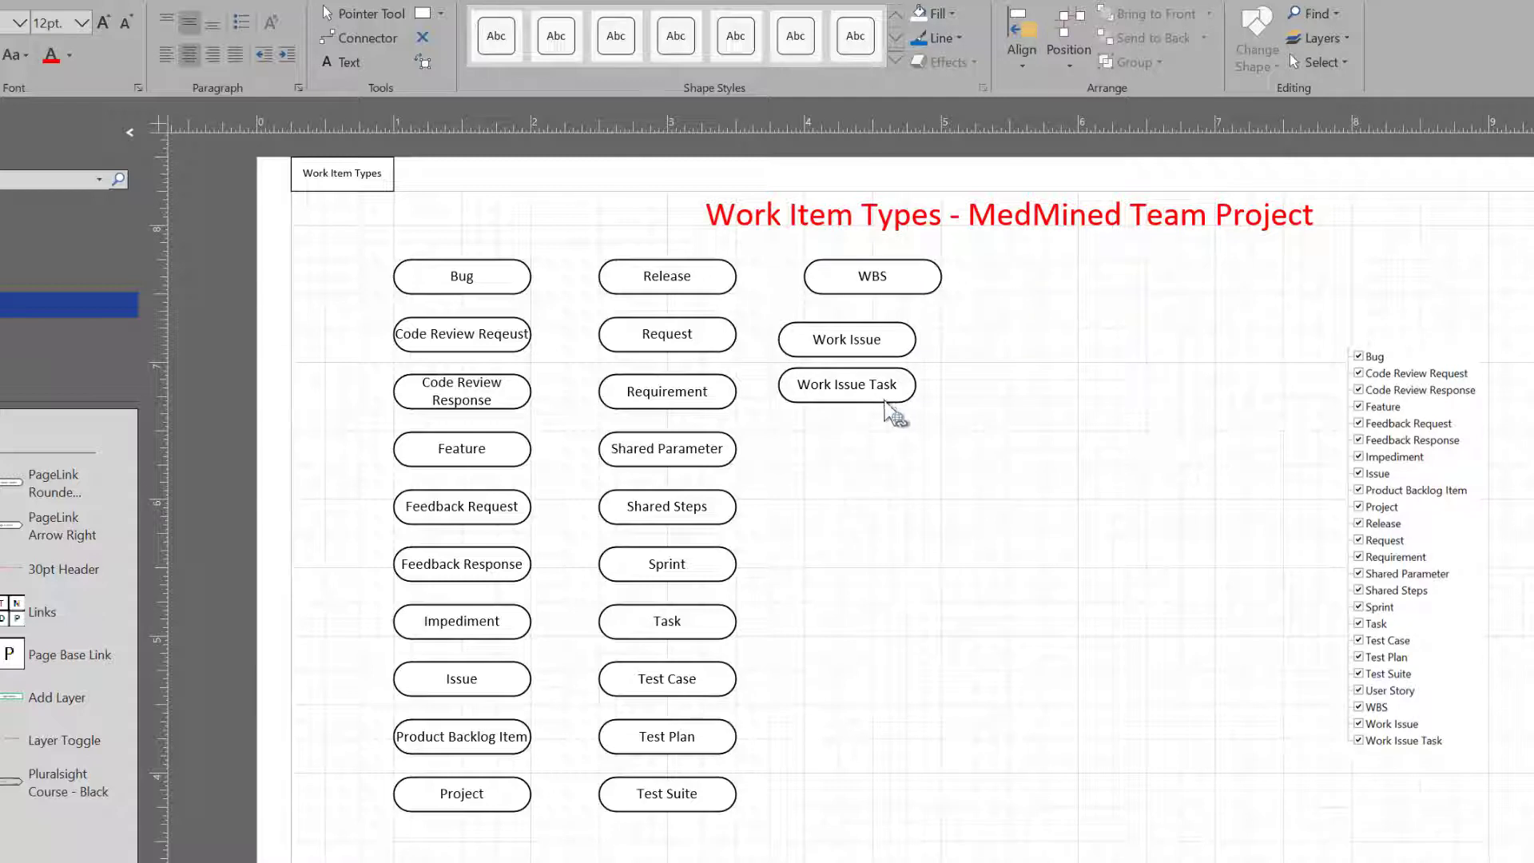
pyautogui.moveTo(882, 396)
pyautogui.mouseDown()
pyautogui.moveTo(935, 554)
pyautogui.moveTo(903, 389)
pyautogui.mouseUp()
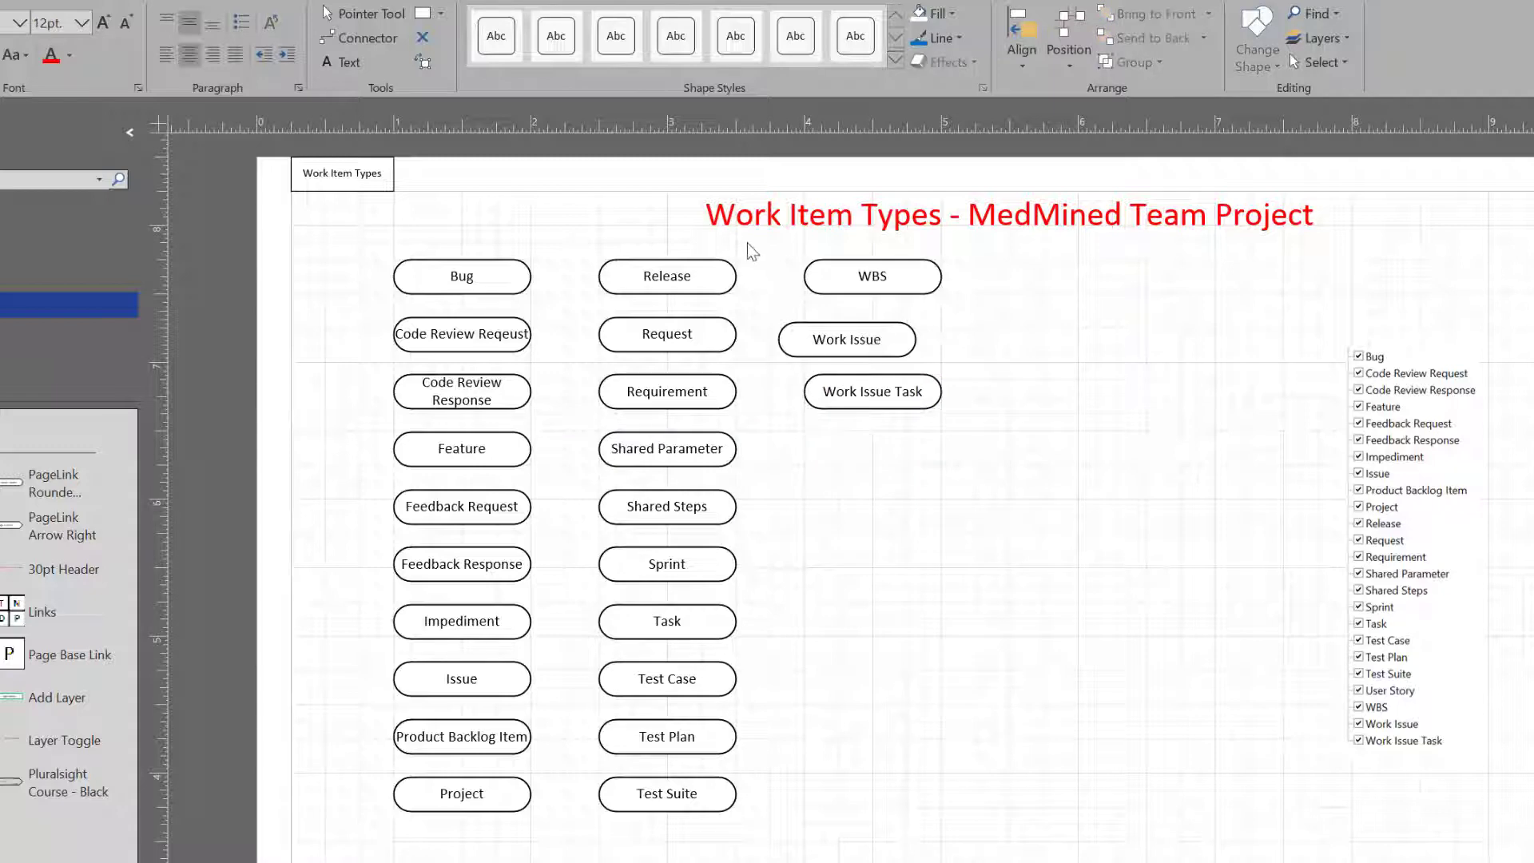
pyautogui.moveTo(745, 235); pyautogui.dragTo(1039, 503)
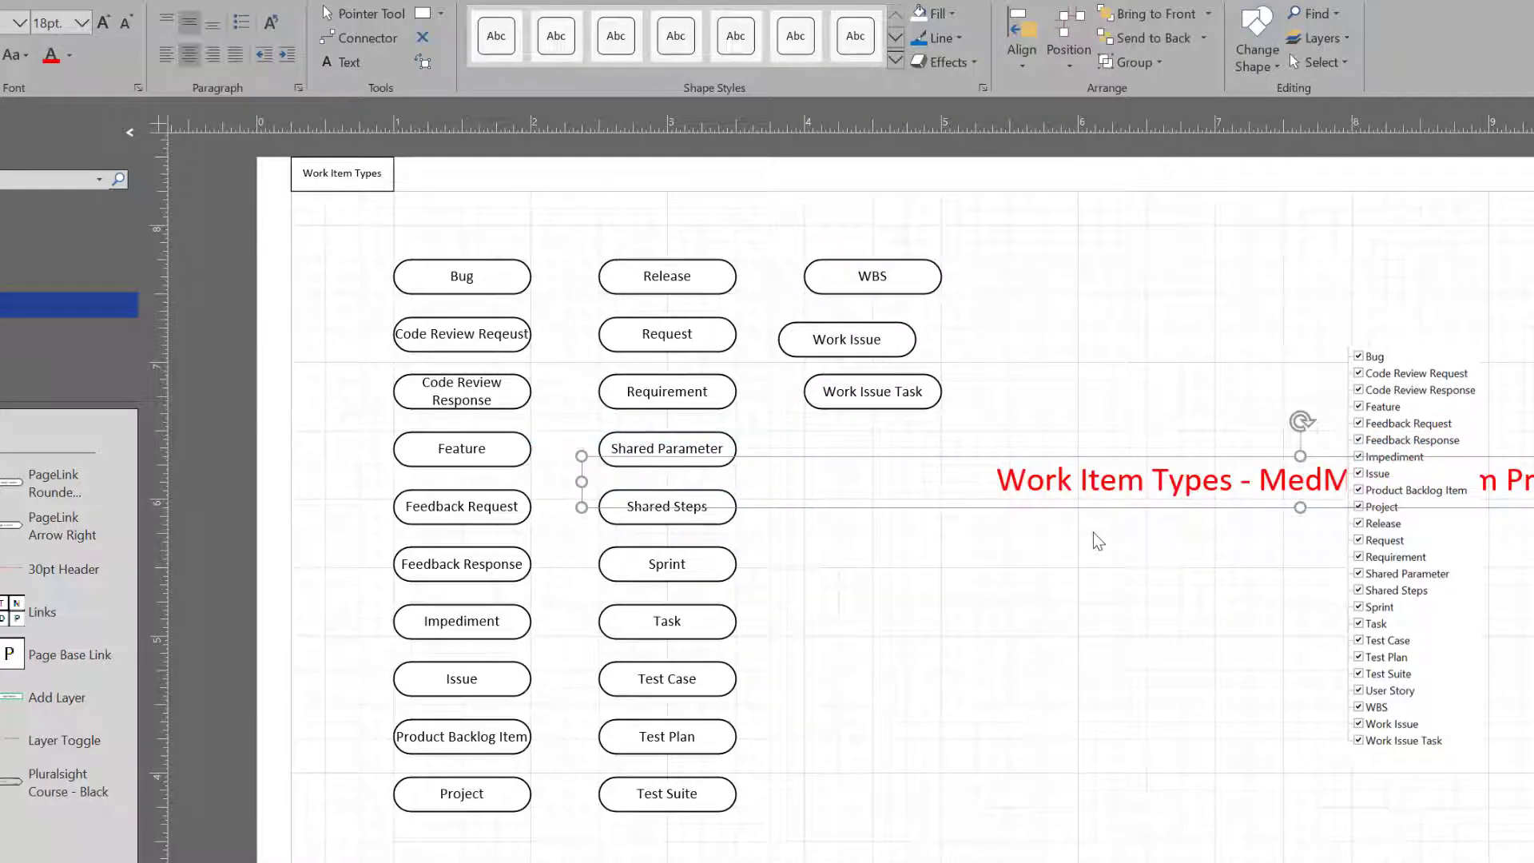
pyautogui.click(1096, 537)
pyautogui.hotkey('ctrl', 'z')
pyautogui.click(1027, 466)
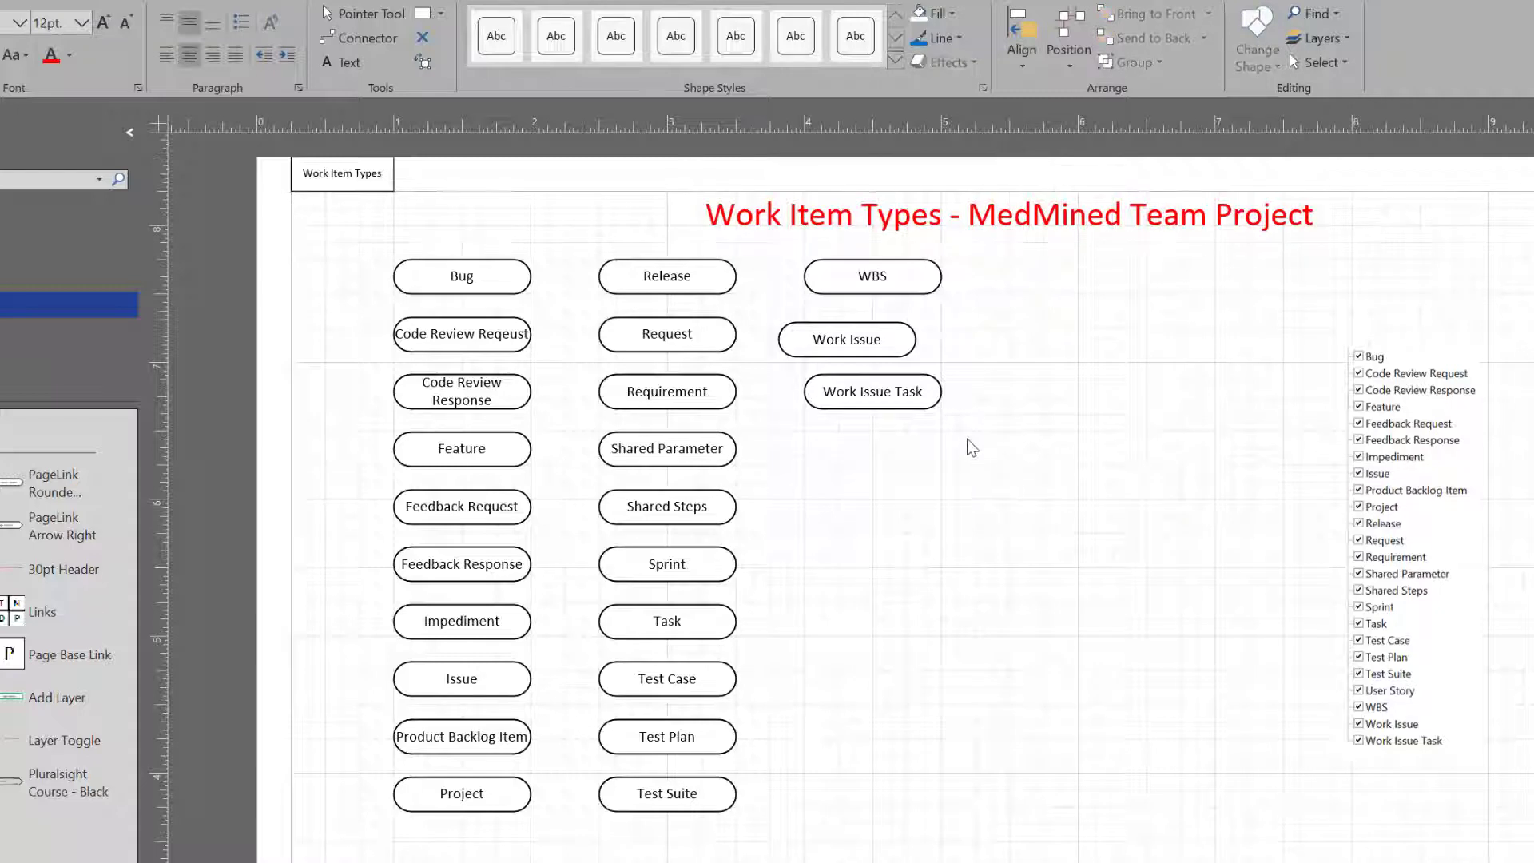
# - Align the WBS, Work Issue and Work Issue Task shapes to the right edge of Work Issue
pyautogui.moveTo(972, 447); pyautogui.dragTo(764, 230)
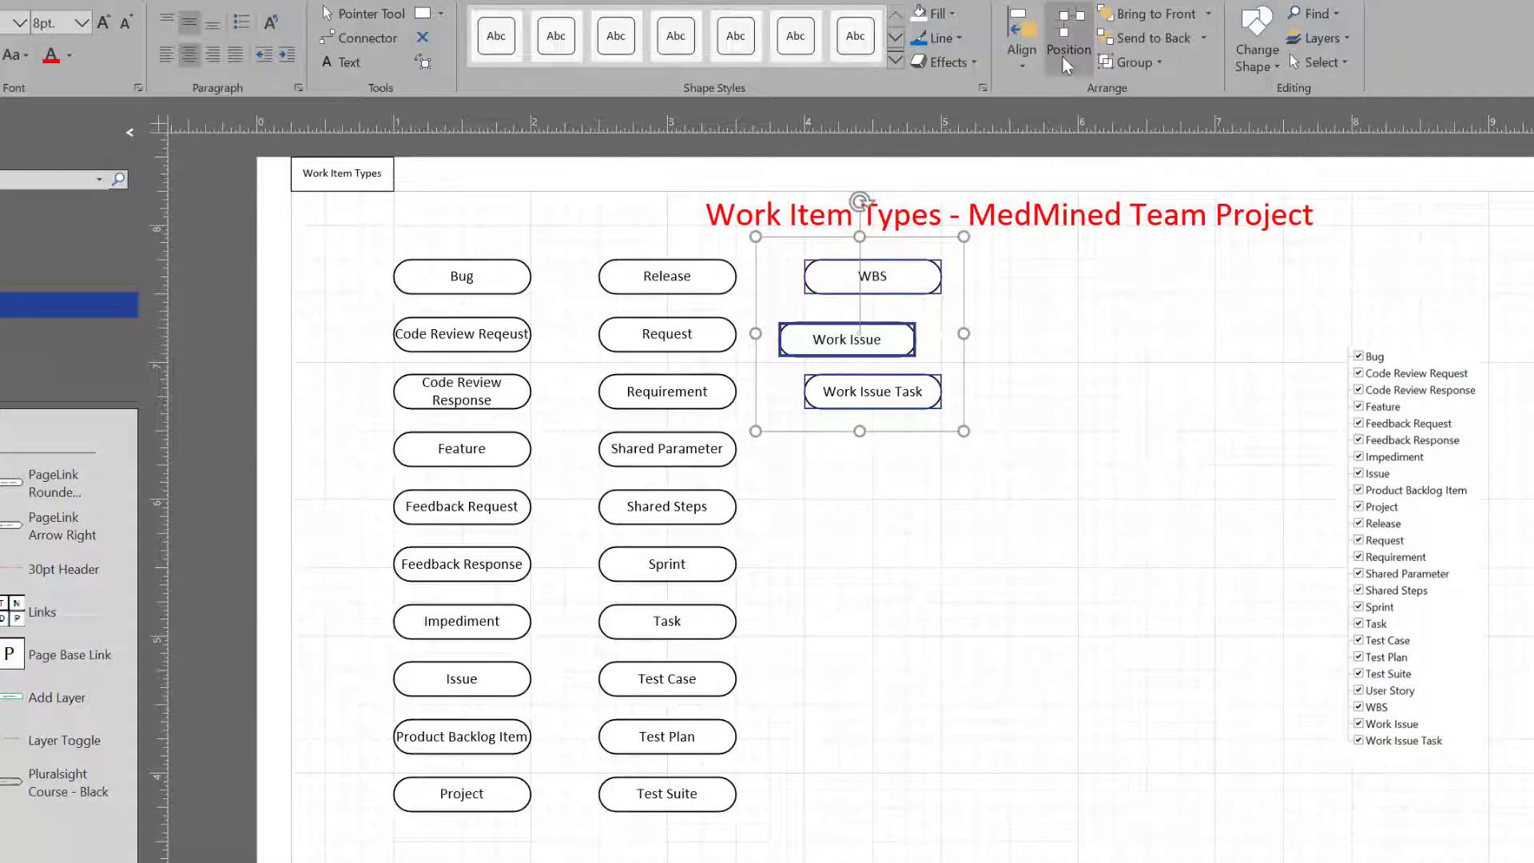
pyautogui.click(1065, 64)
pyautogui.click(1025, 48)
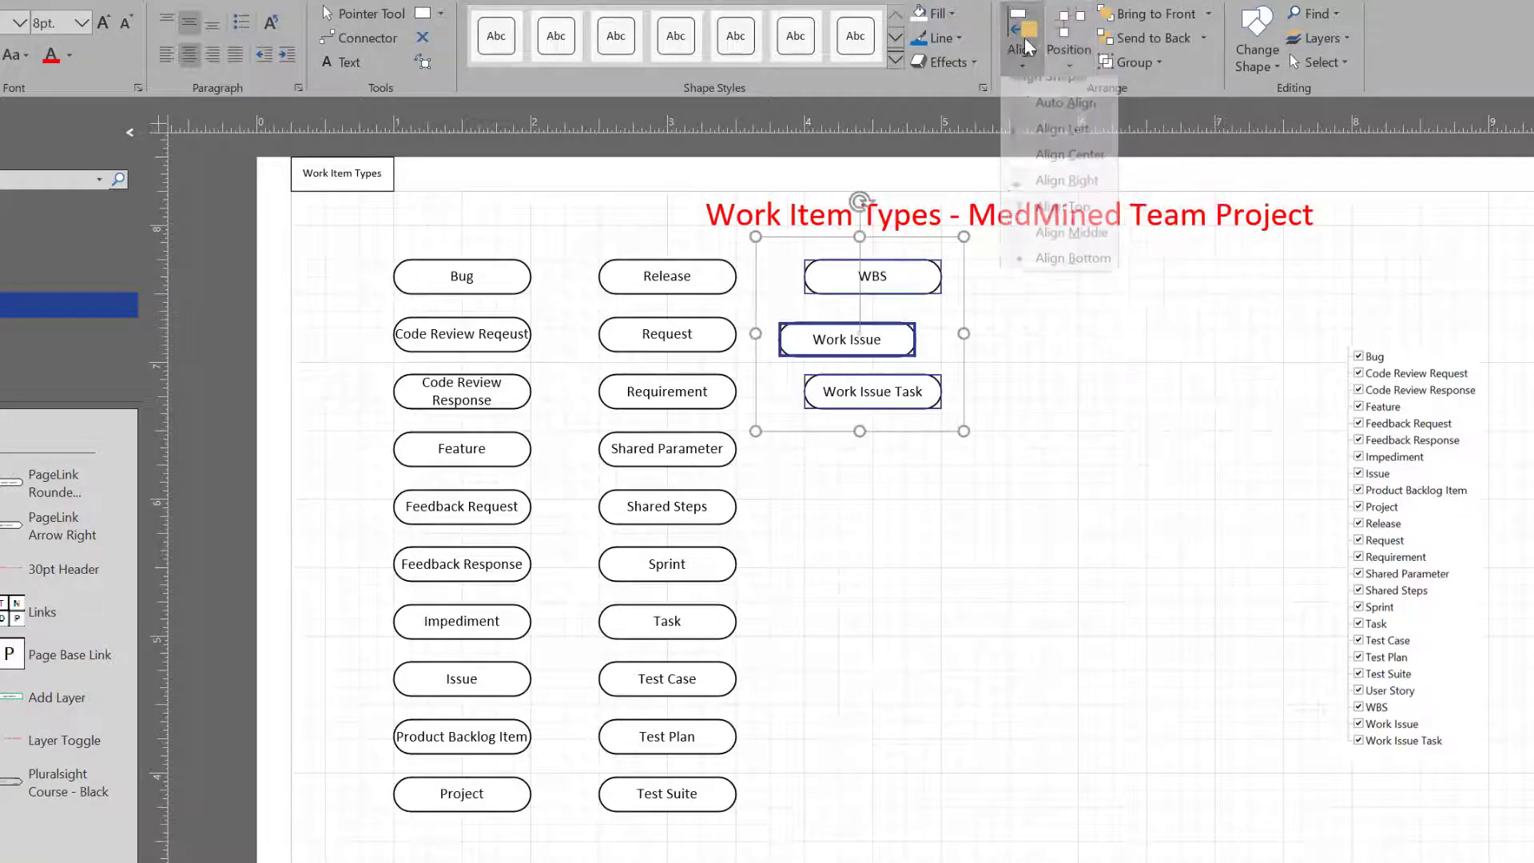
pyautogui.click(1072, 189)
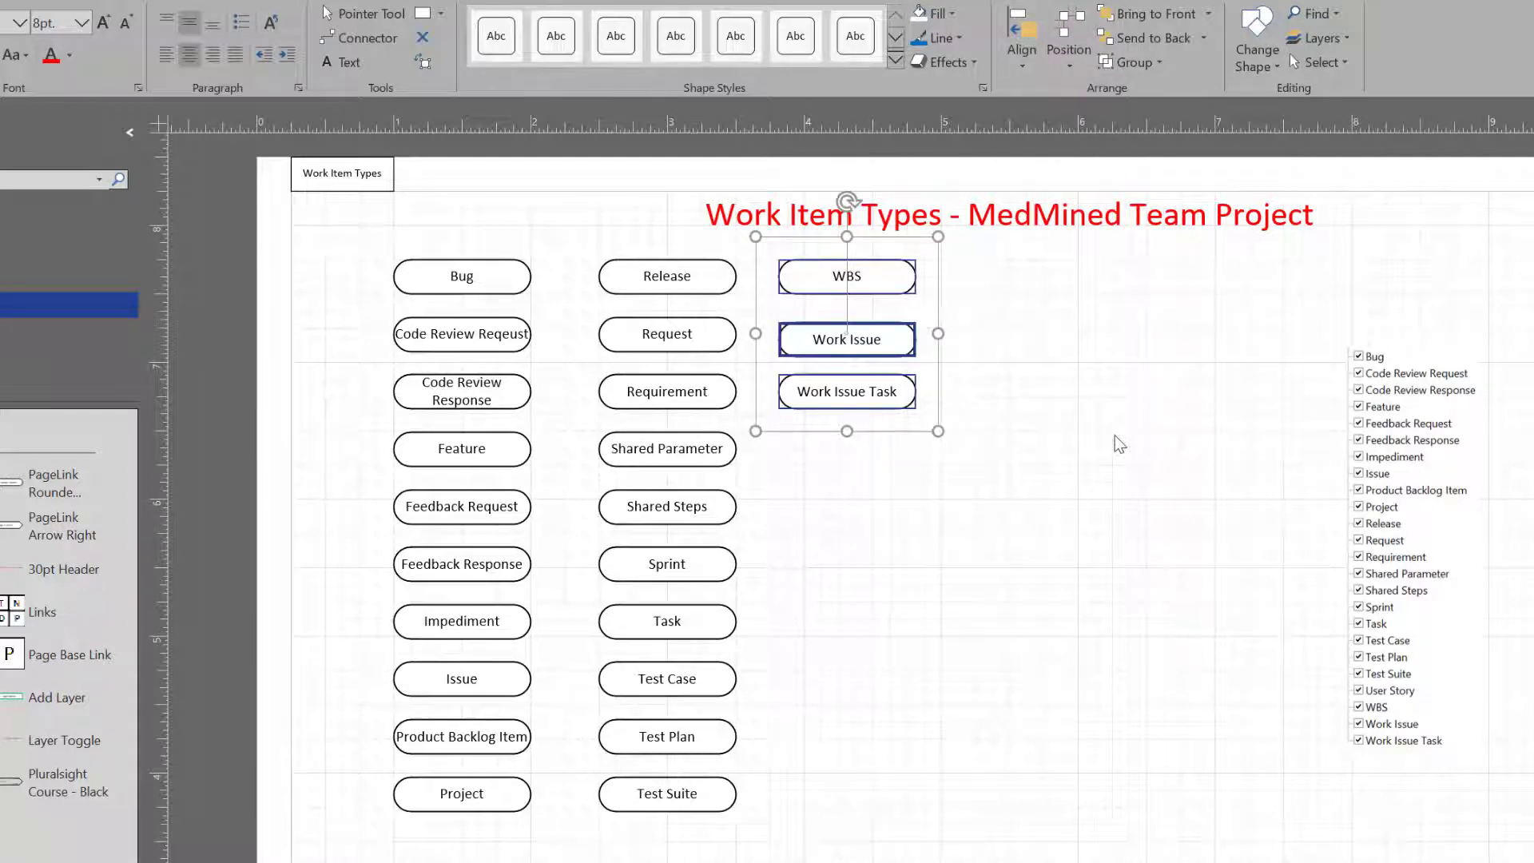
pyautogui.click(1059, 429)
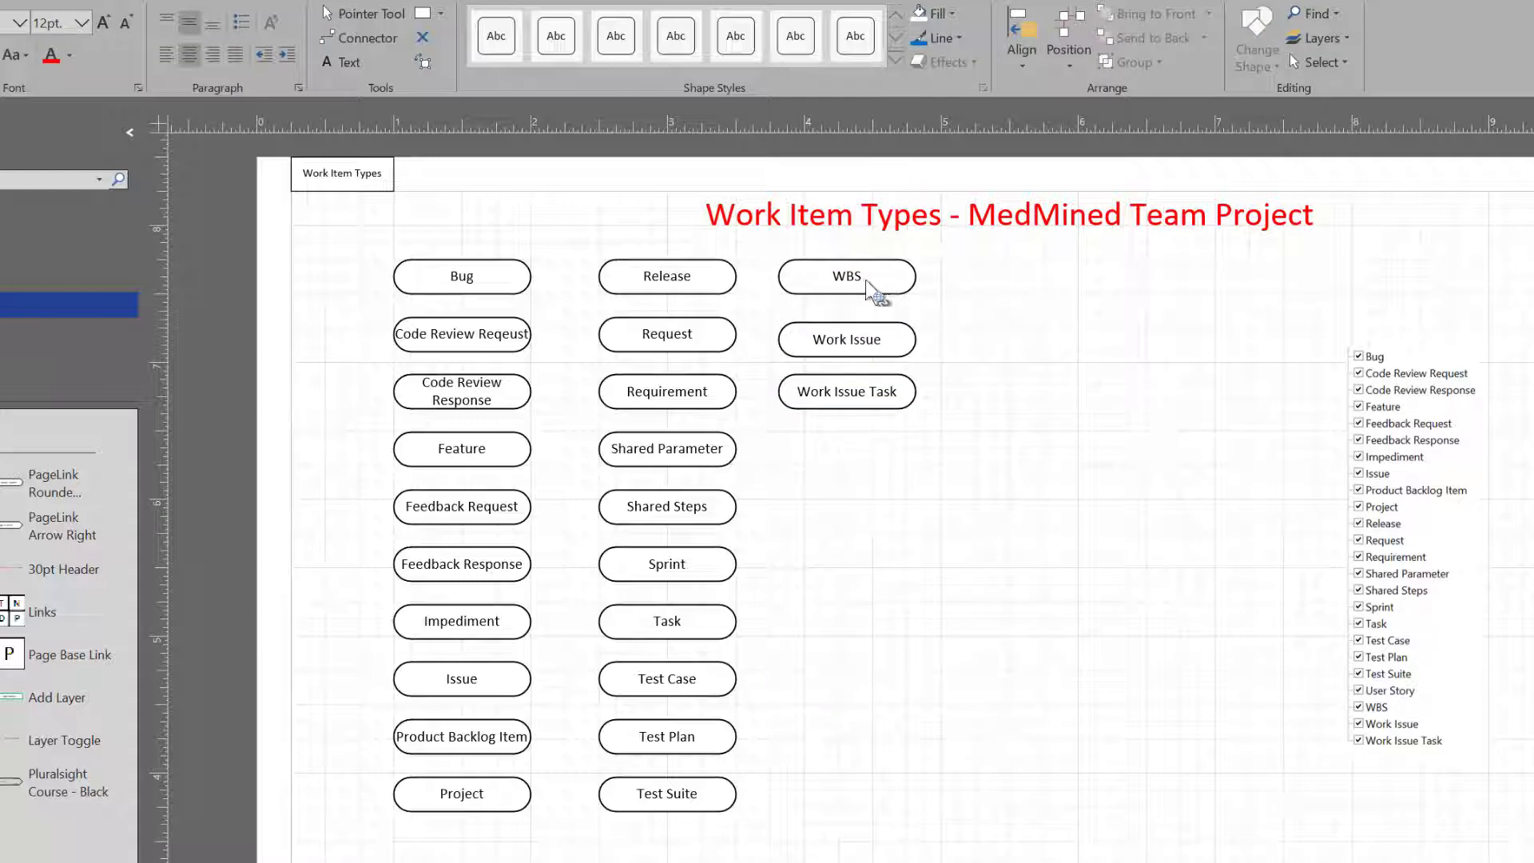
# - Move WBS, Work Issue and Work Issue Task individually into an evenly spaced third column, level with Release, Request and Requirement
pyautogui.moveTo(883, 277); pyautogui.dragTo(904, 276)
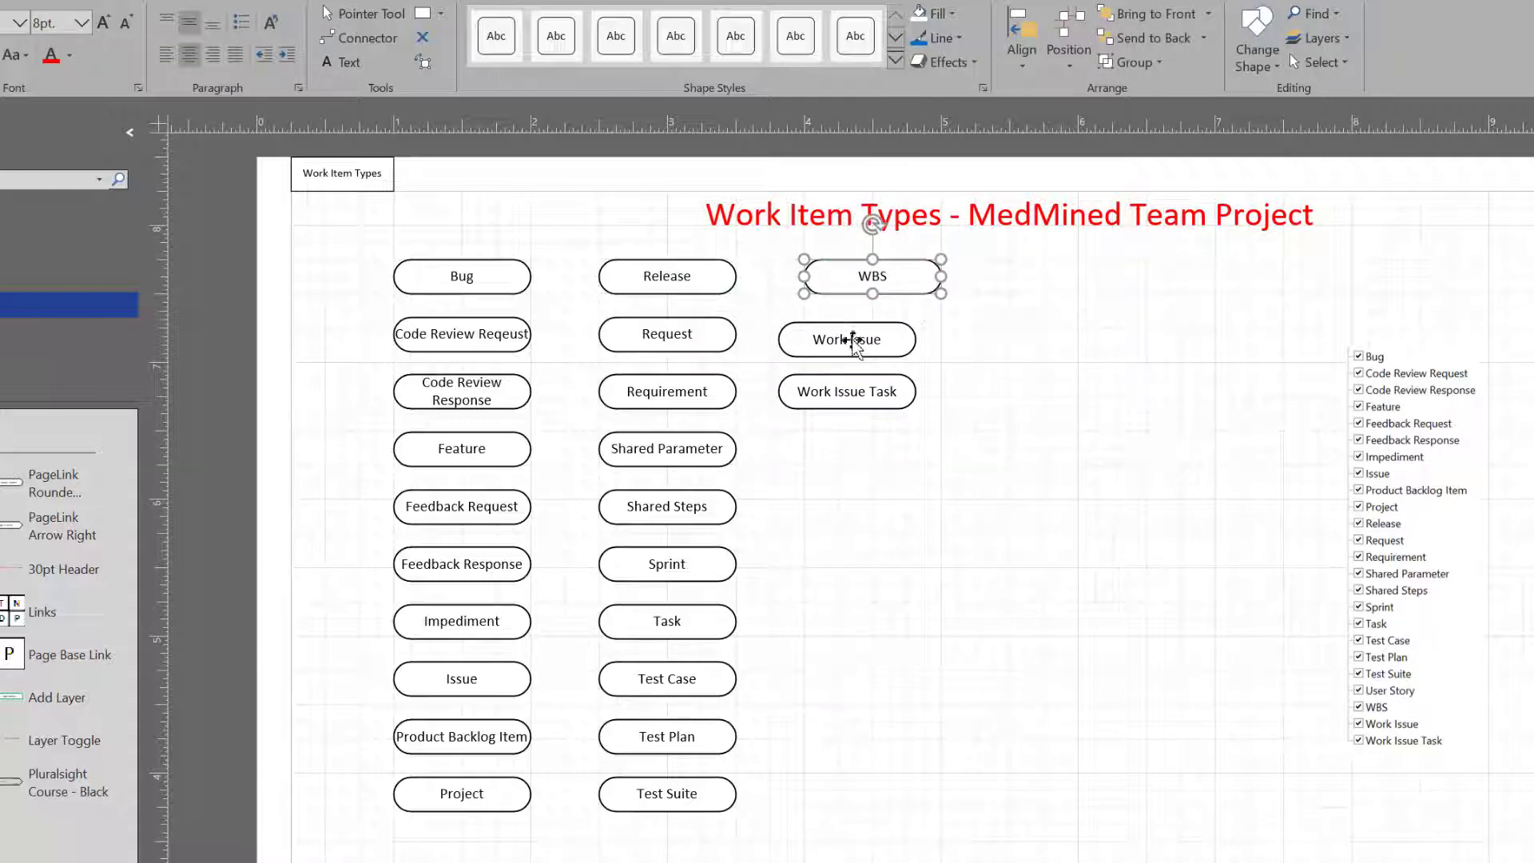
pyautogui.moveTo(882, 341); pyautogui.dragTo(898, 336)
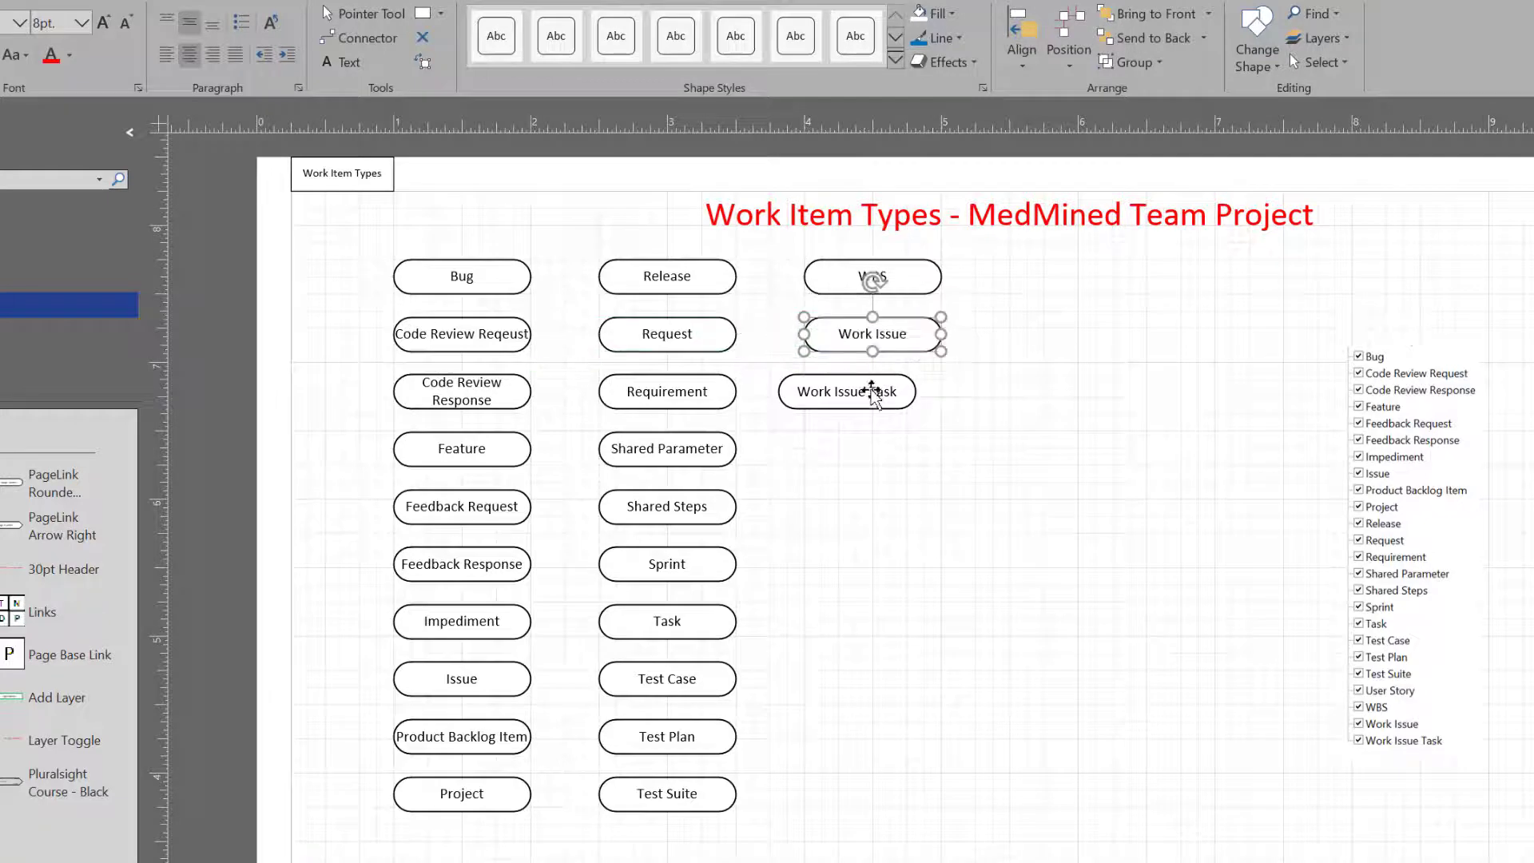
pyautogui.moveTo(884, 391)
pyautogui.mouseDown()
pyautogui.moveTo(897, 381)
pyautogui.moveTo(905, 399)
pyautogui.mouseUp()
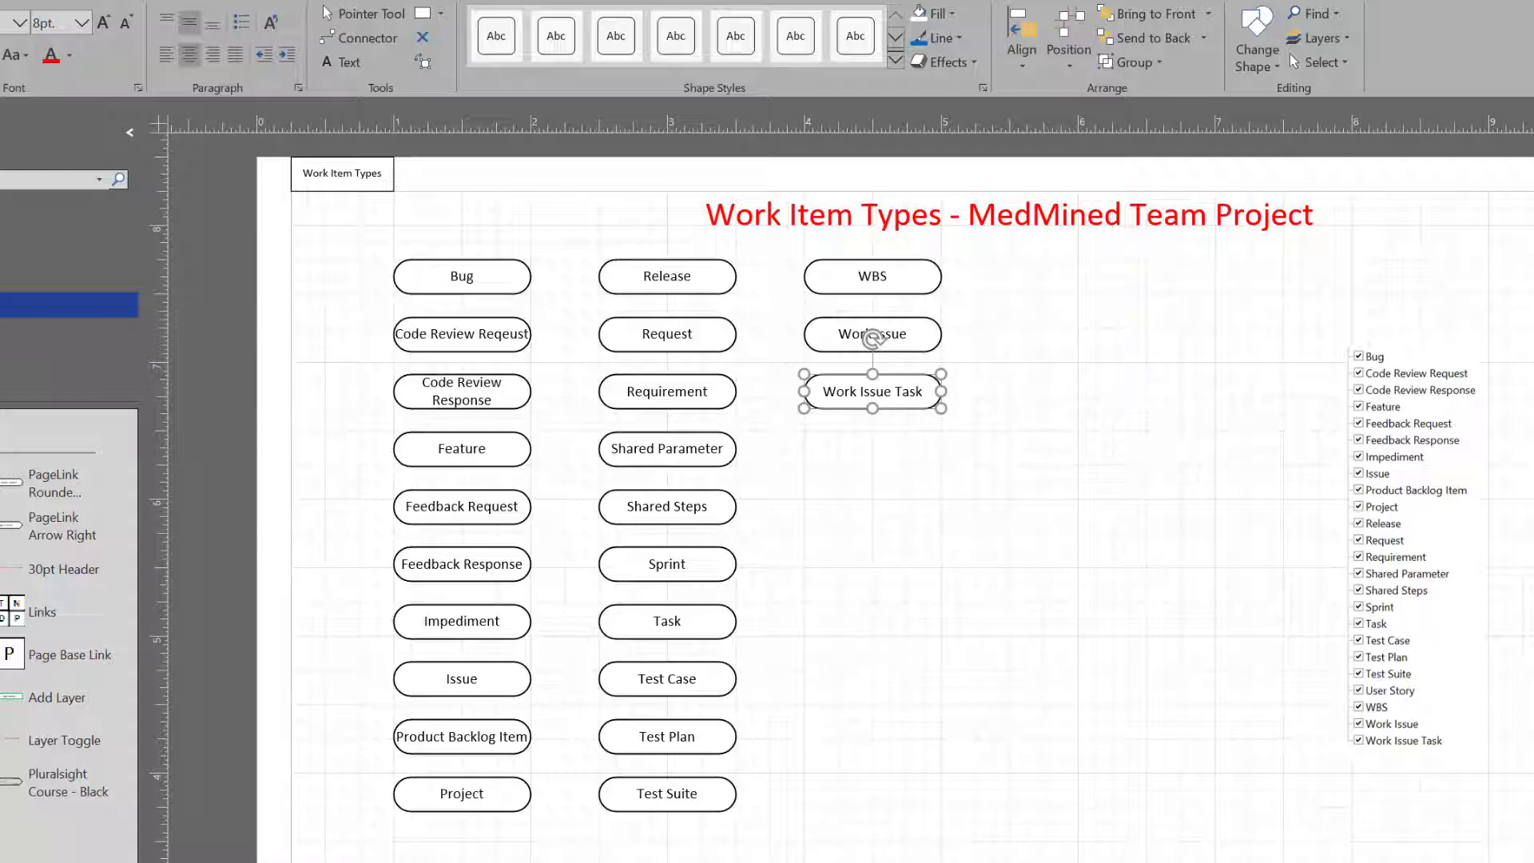
pyautogui.click(1025, 591)
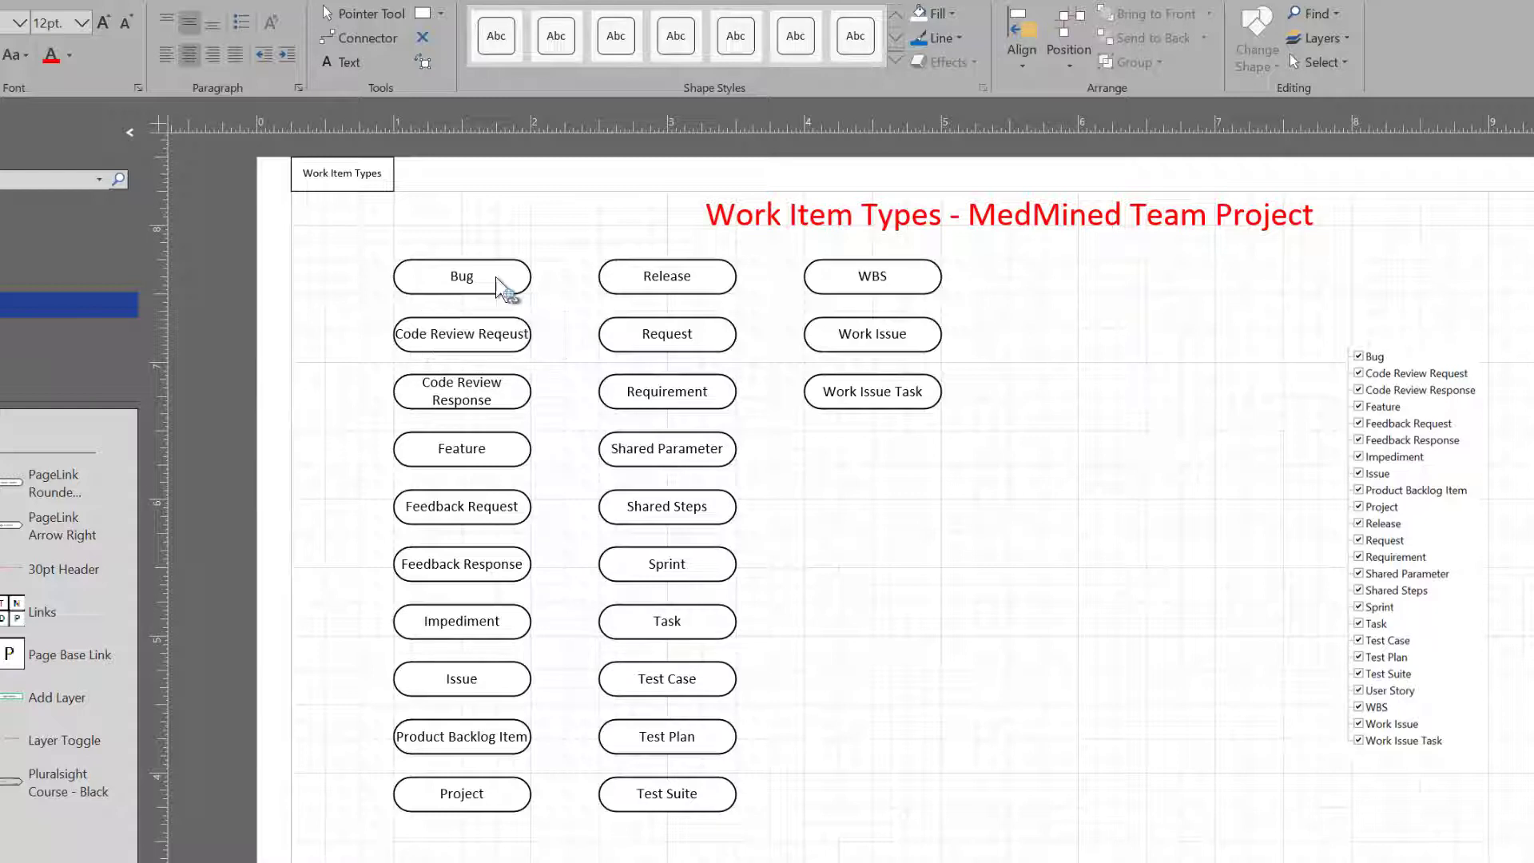
pyautogui.rightClick(530, 278)
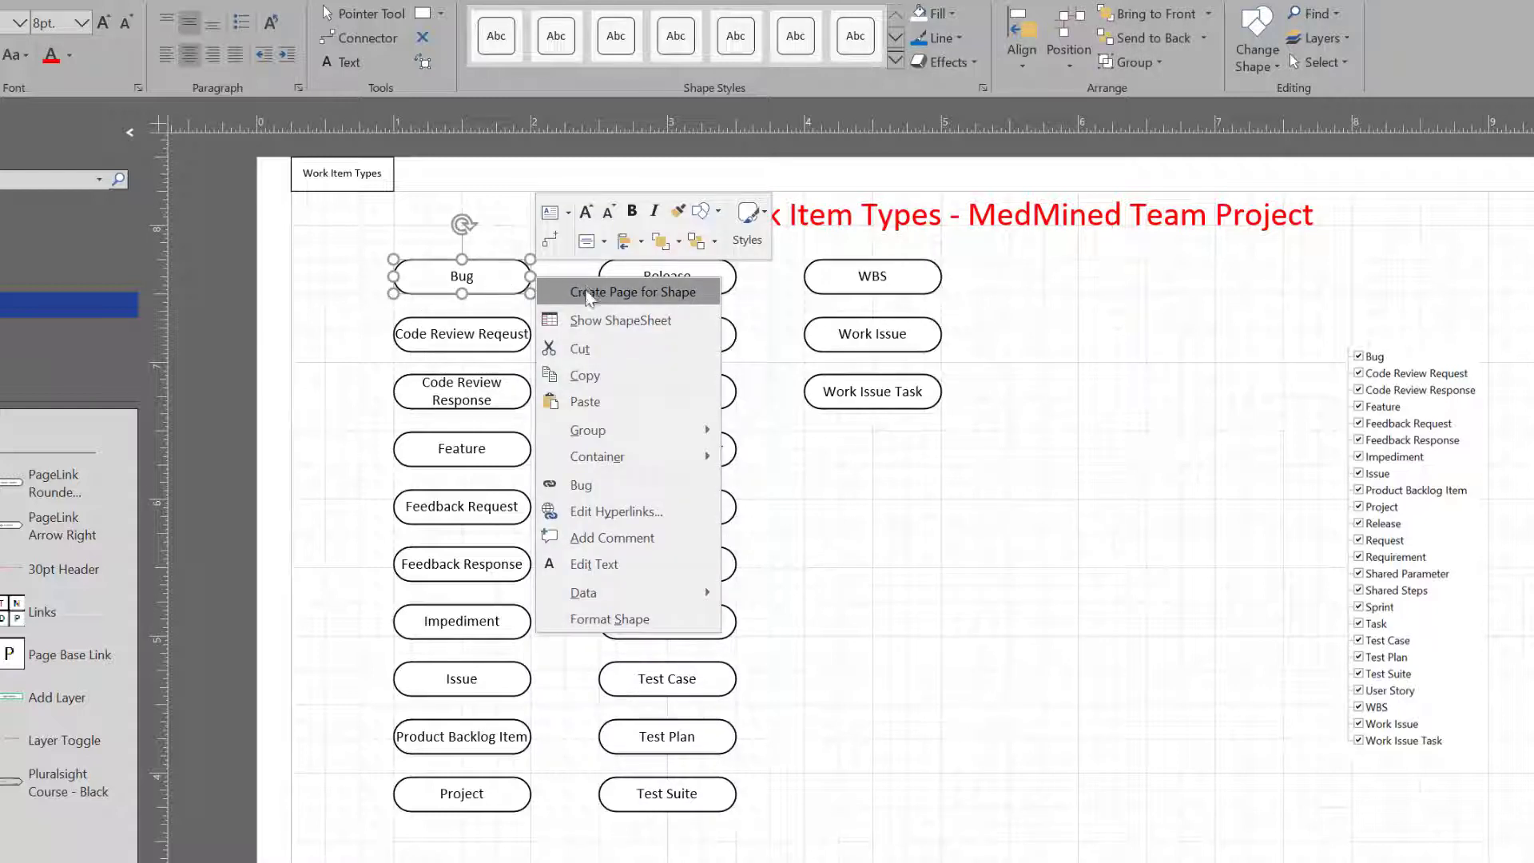
pyautogui.click(339, 375)
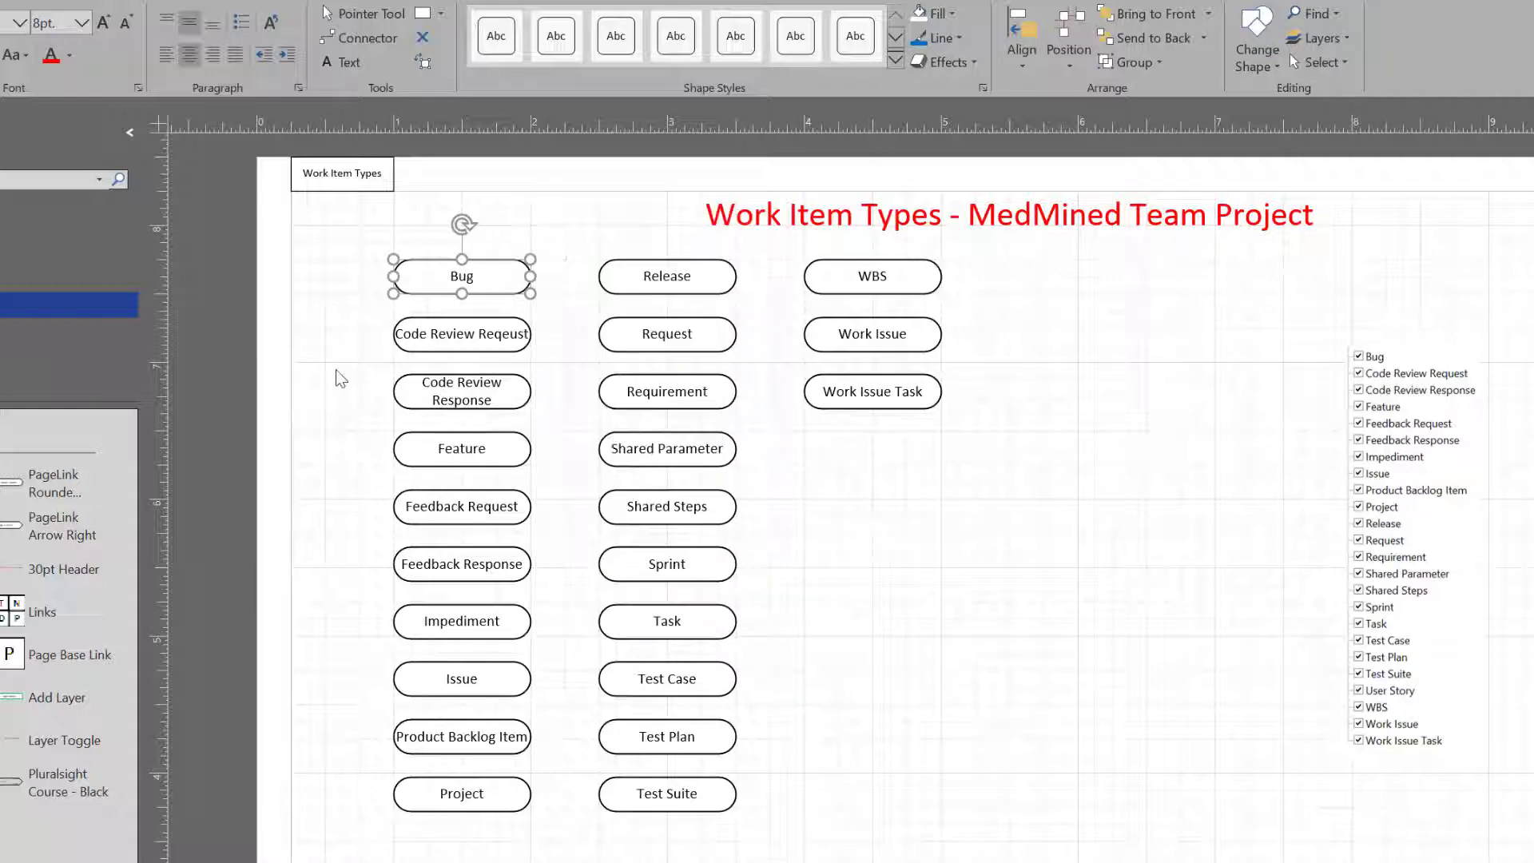
pyautogui.click(334, 346)
# - Create a page for the Code Review Reqeust shape, move its return link beneath the Work Item Types link, and follow it back
pyautogui.rightClick(430, 338)
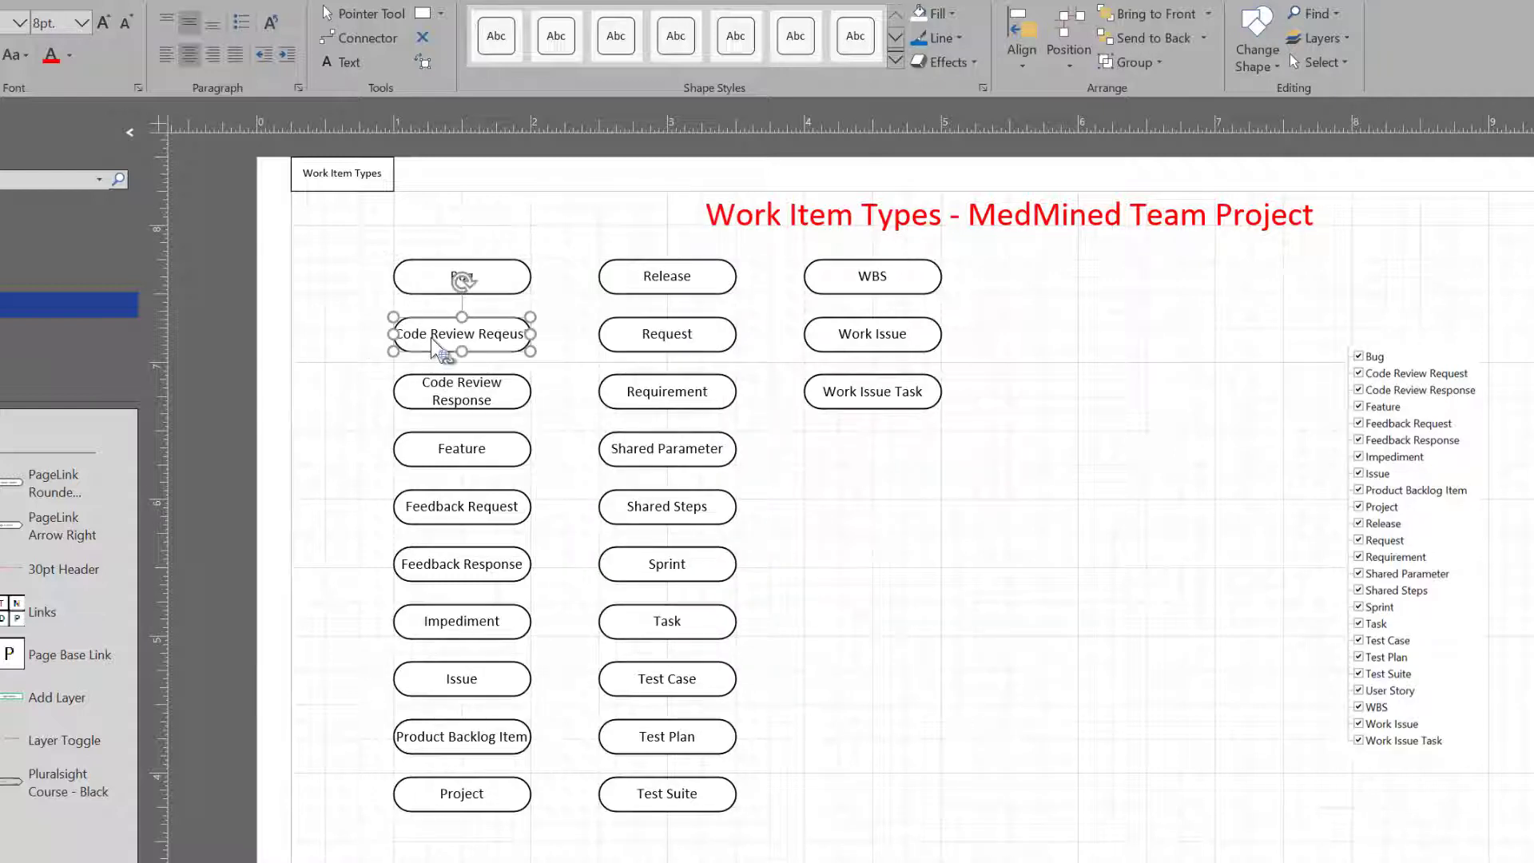
pyautogui.click(587, 353)
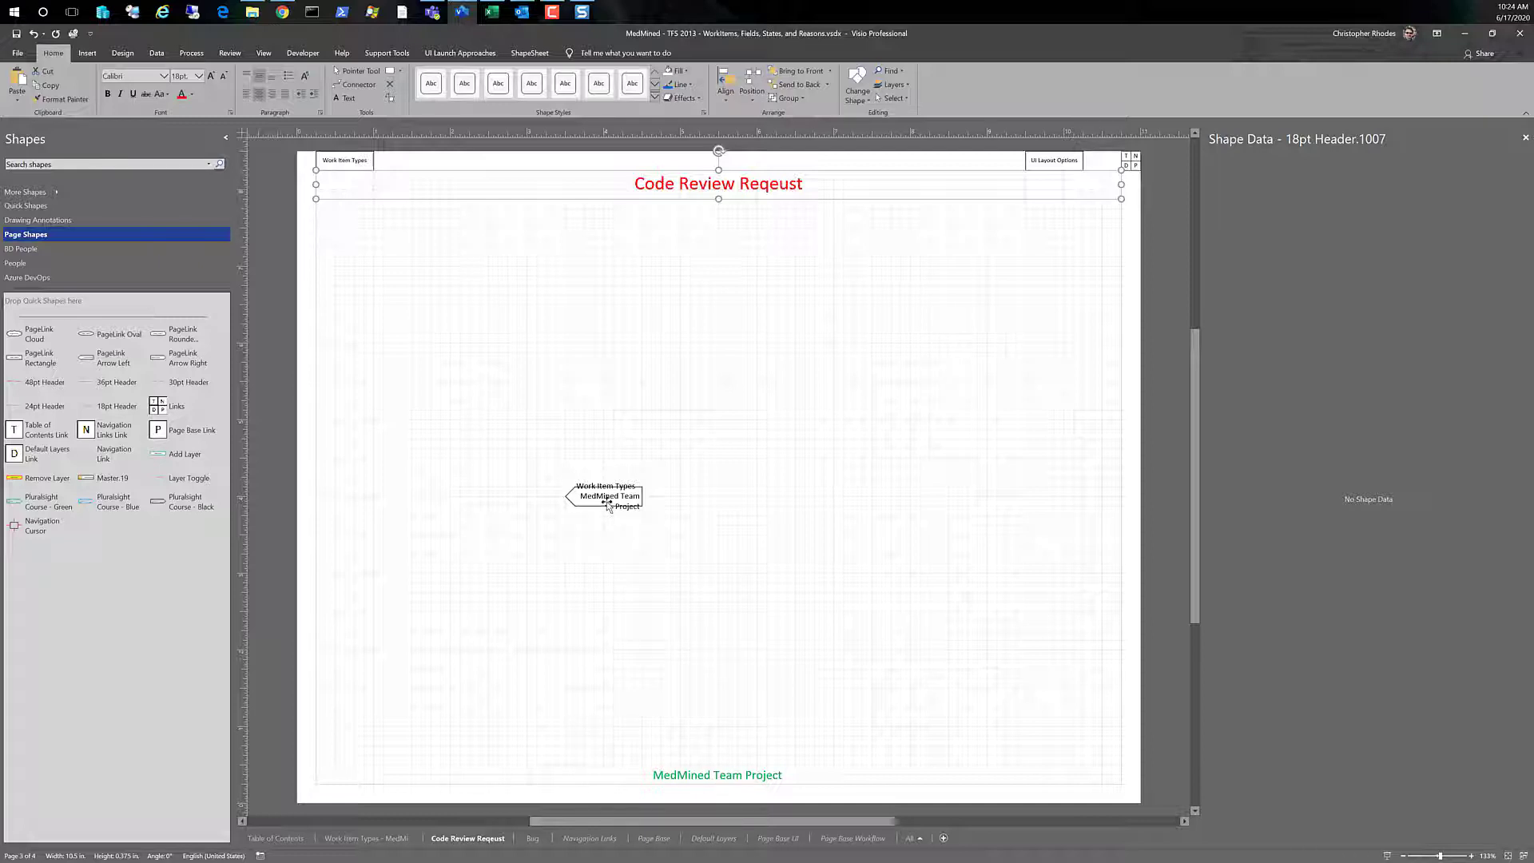
pyautogui.moveTo(607, 502); pyautogui.dragTo(377, 199)
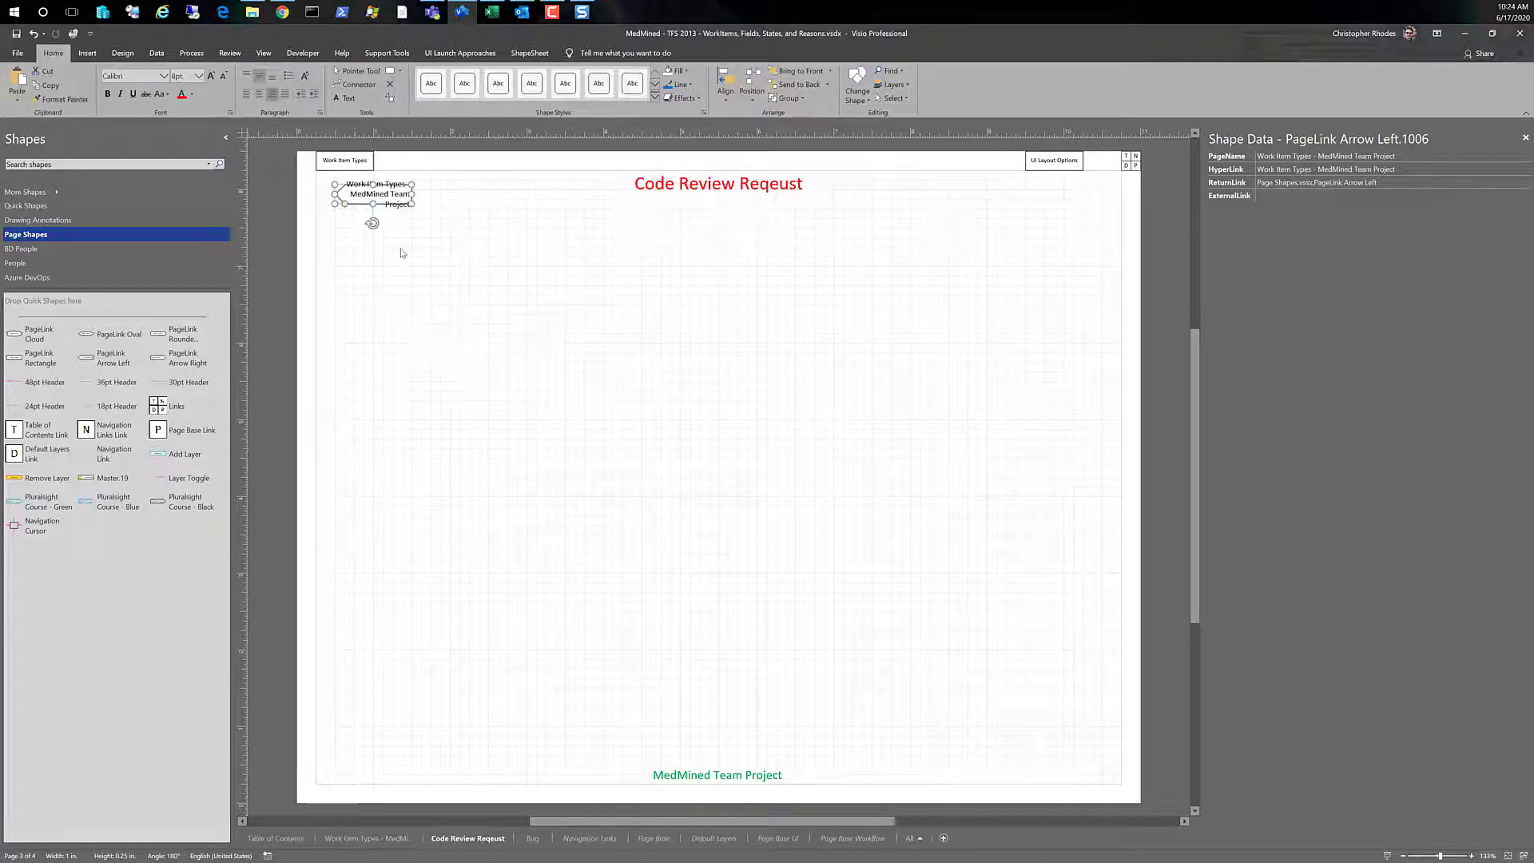
pyautogui.click(402, 253)
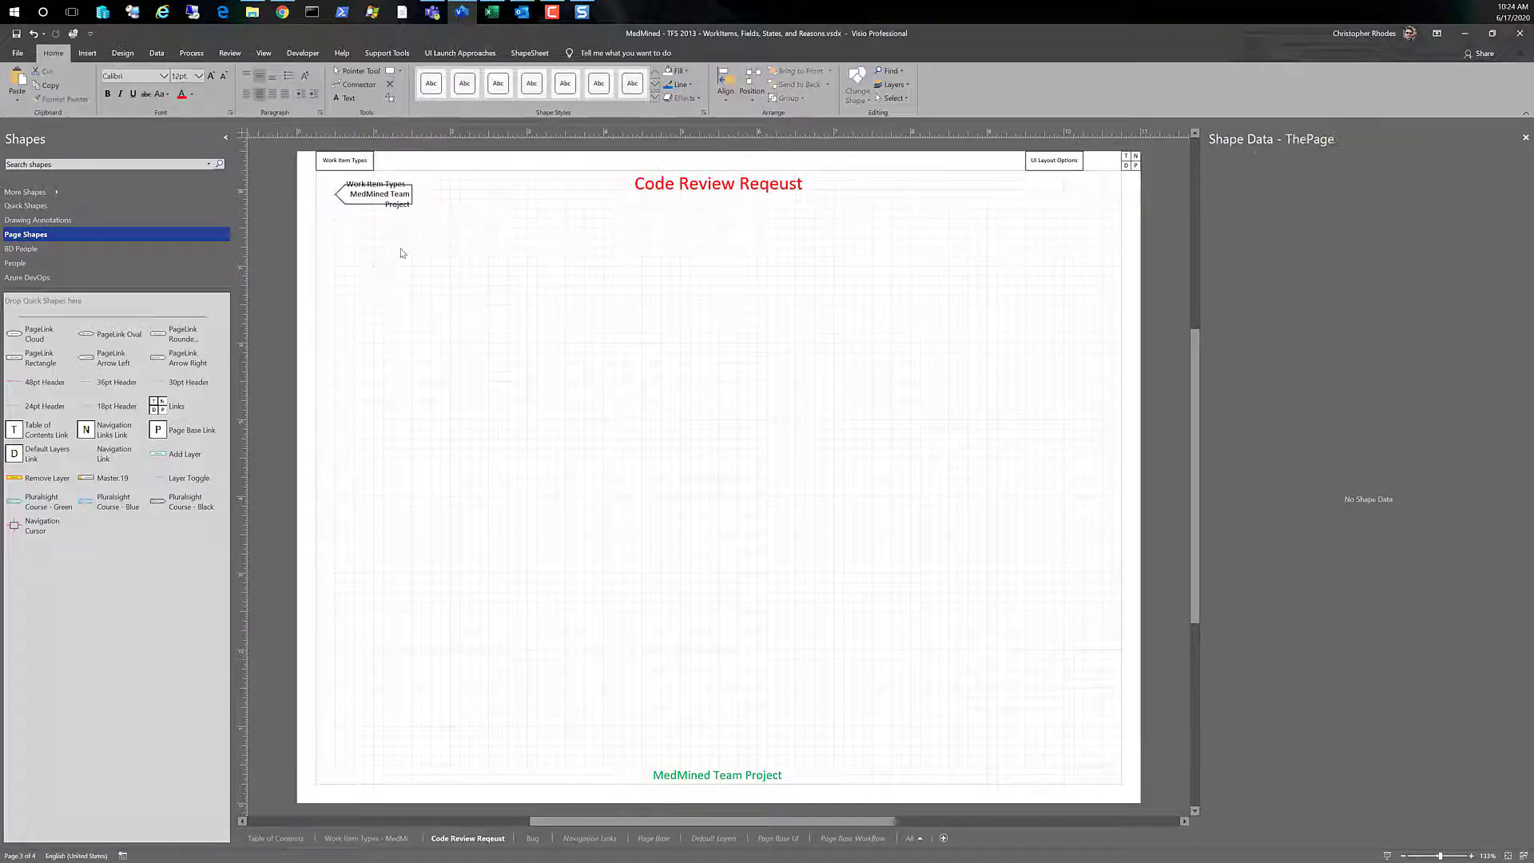
pyautogui.doubleClick(399, 203)
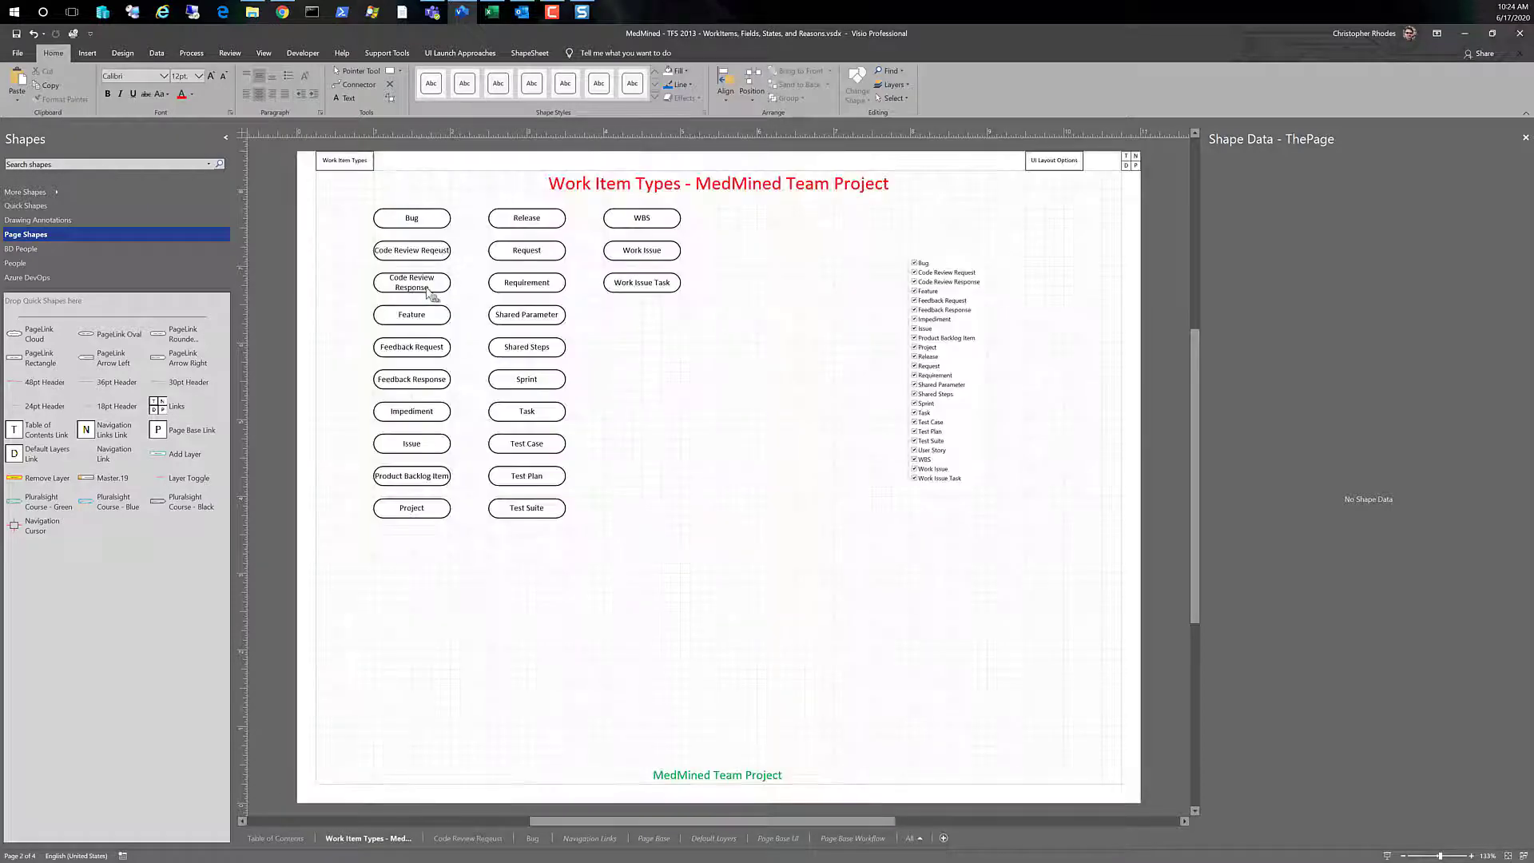
# - Create a page for the Code Review Response shape and follow its return link to the work item types page
pyautogui.rightClick(429, 294)
pyautogui.click(469, 305)
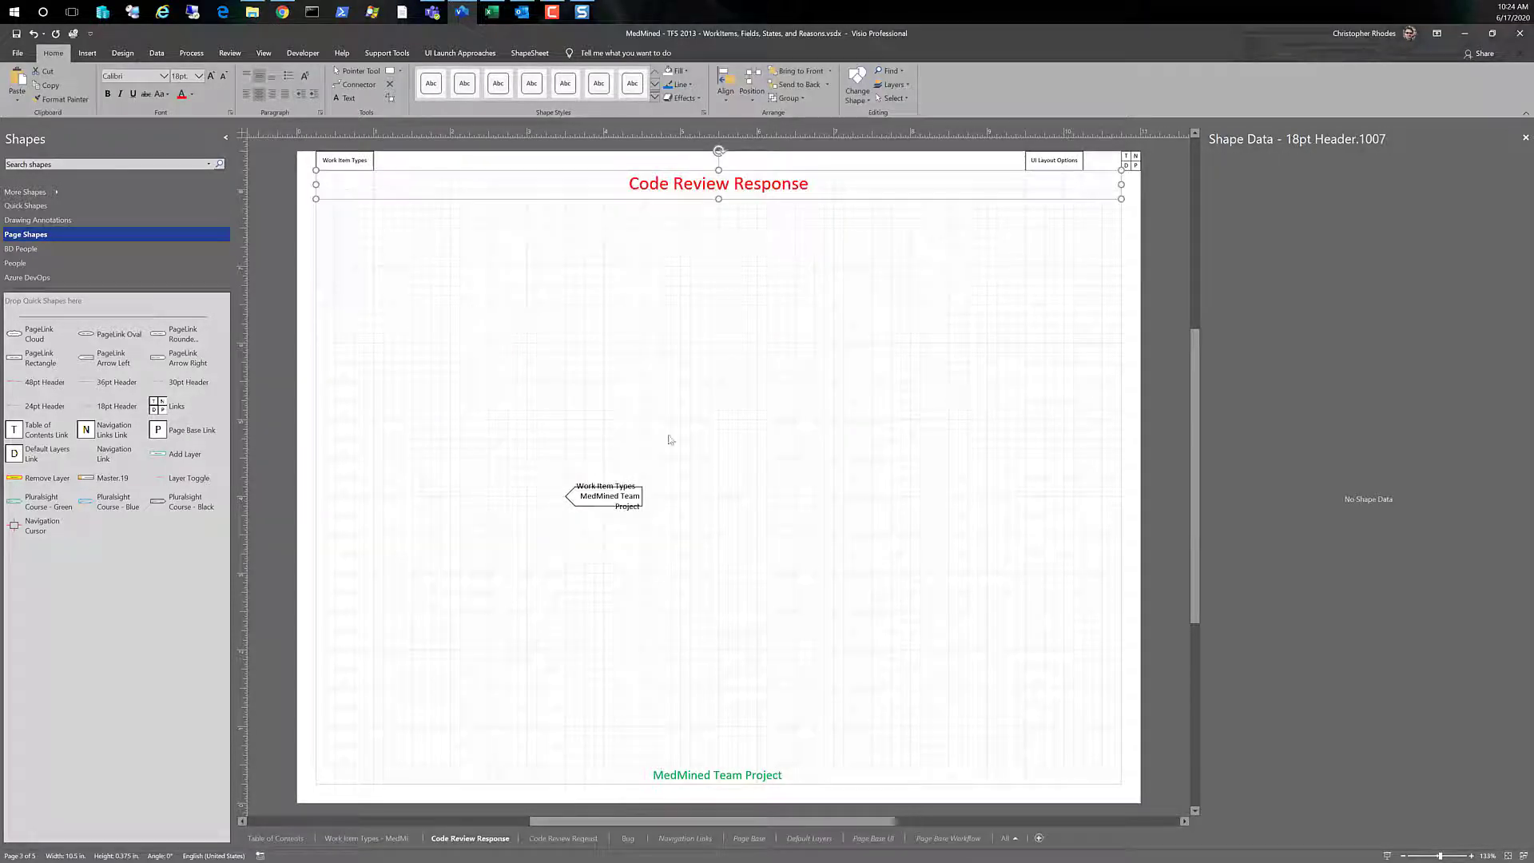
pyautogui.click(657, 464)
pyautogui.doubleClick(623, 501)
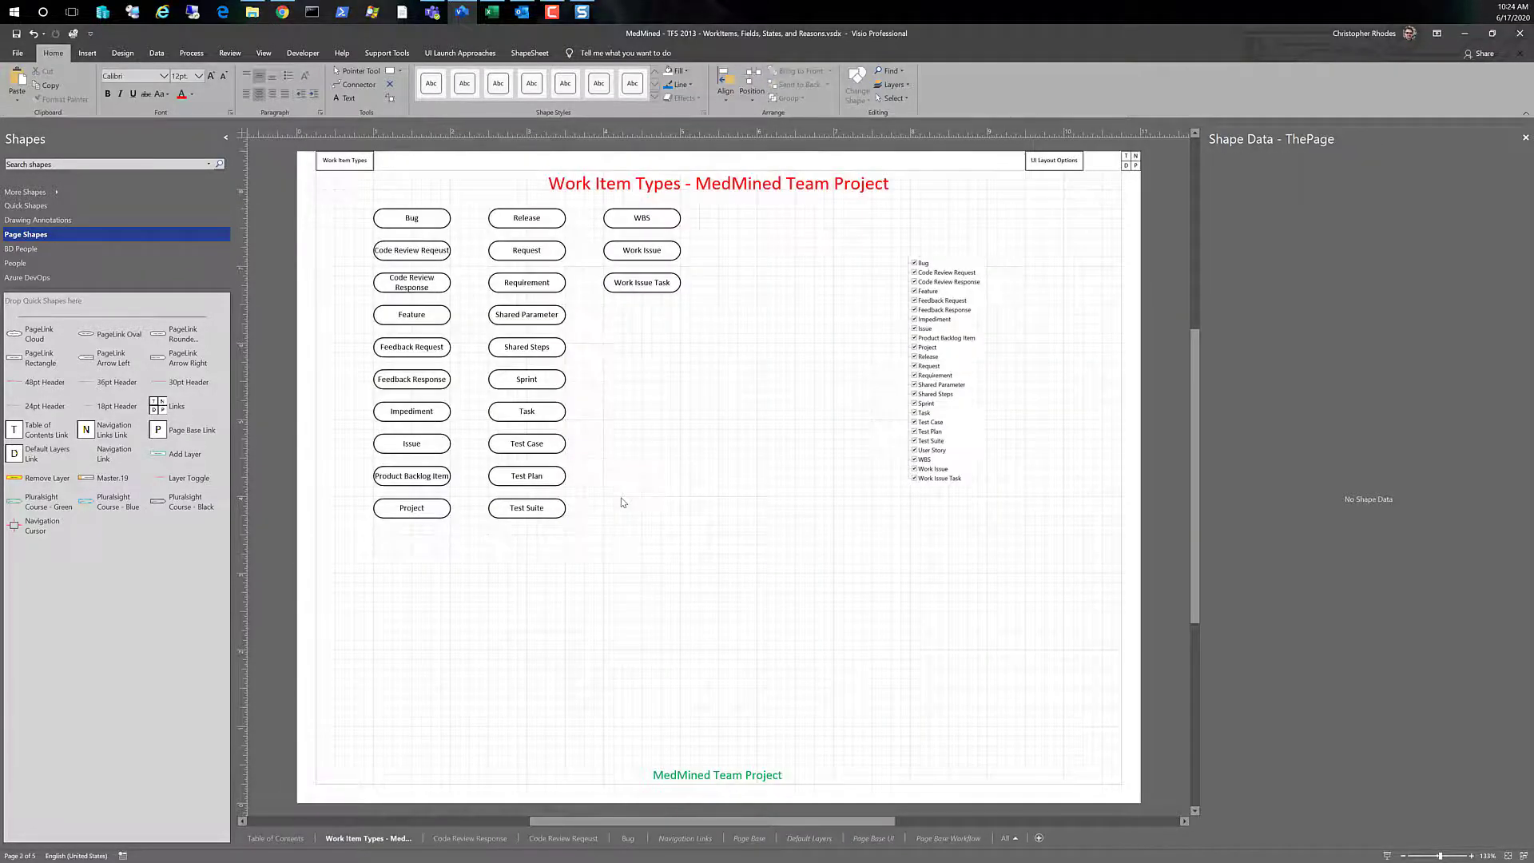
# - Create a page for the Feature shape and follow its return link to the work item types page
pyautogui.rightClick(424, 318)
pyautogui.click(515, 321)
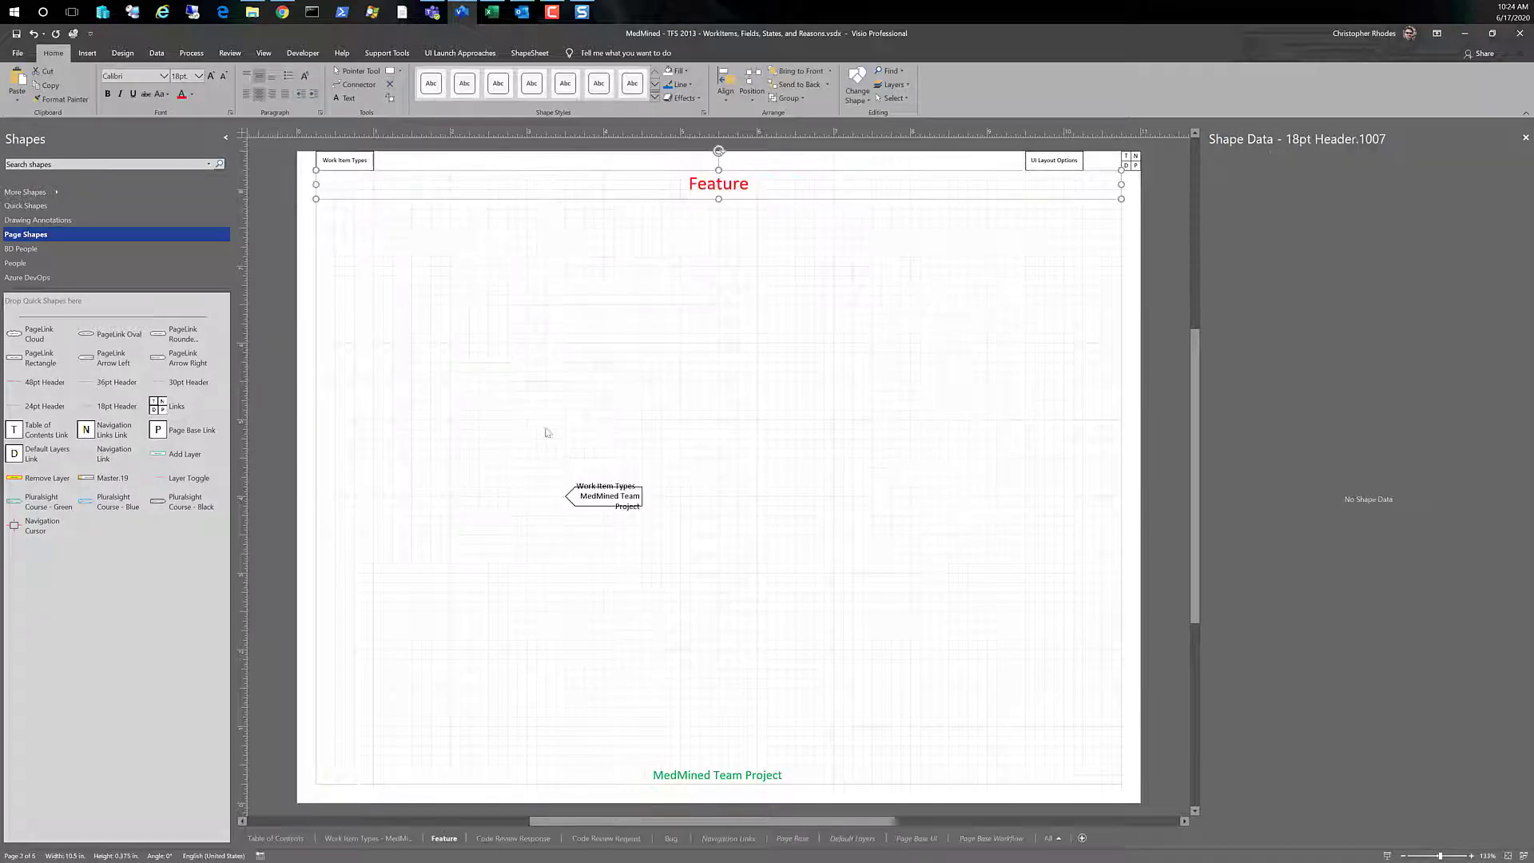
pyautogui.doubleClick(600, 501)
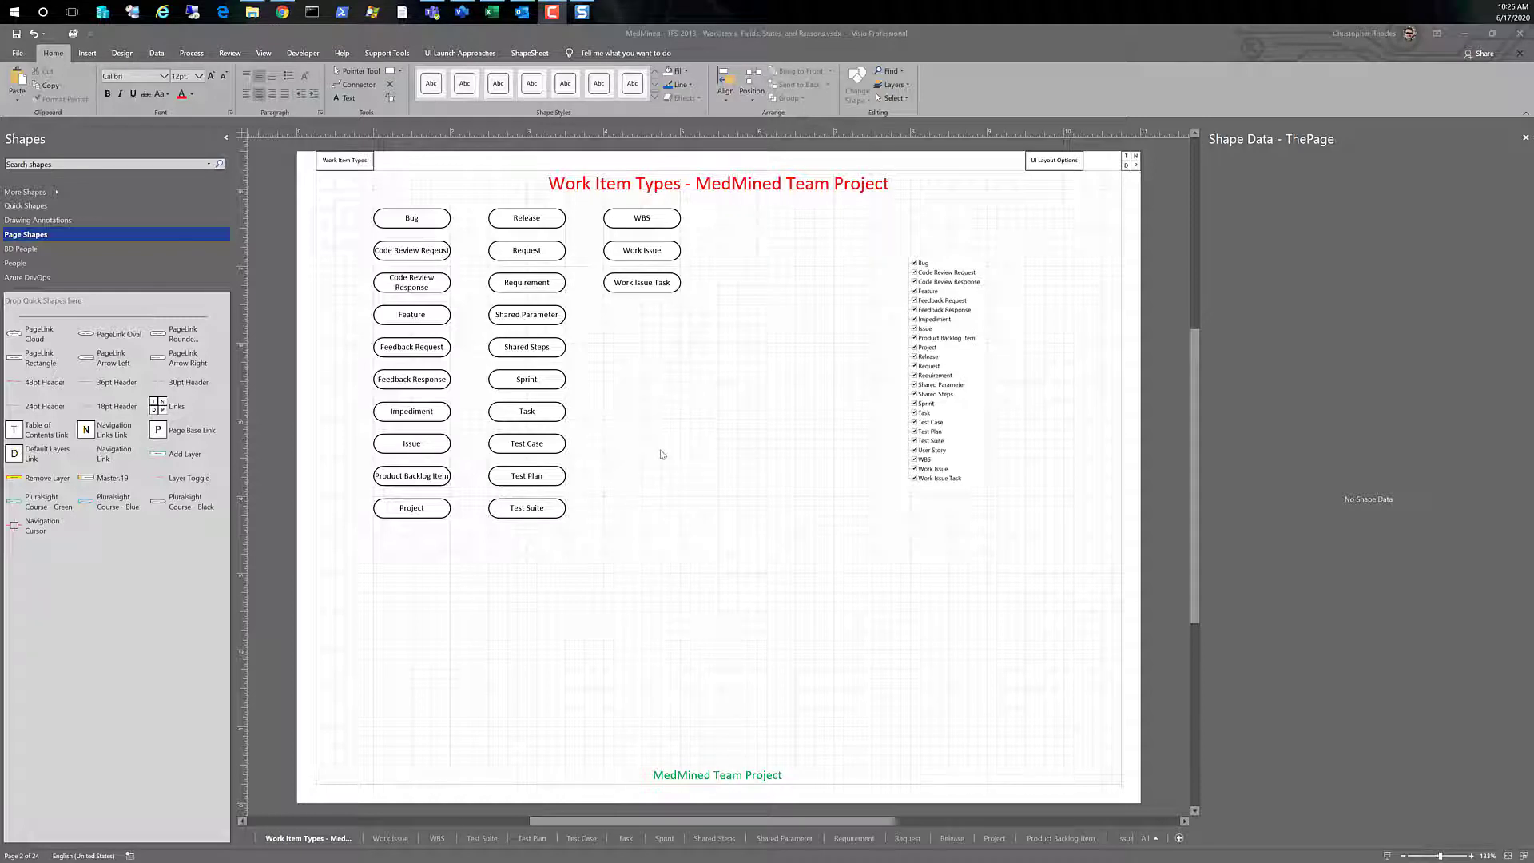
# - Create a page for the Work Issue Task shape and try the links between it and the work item types page
pyautogui.rightClick(668, 283)
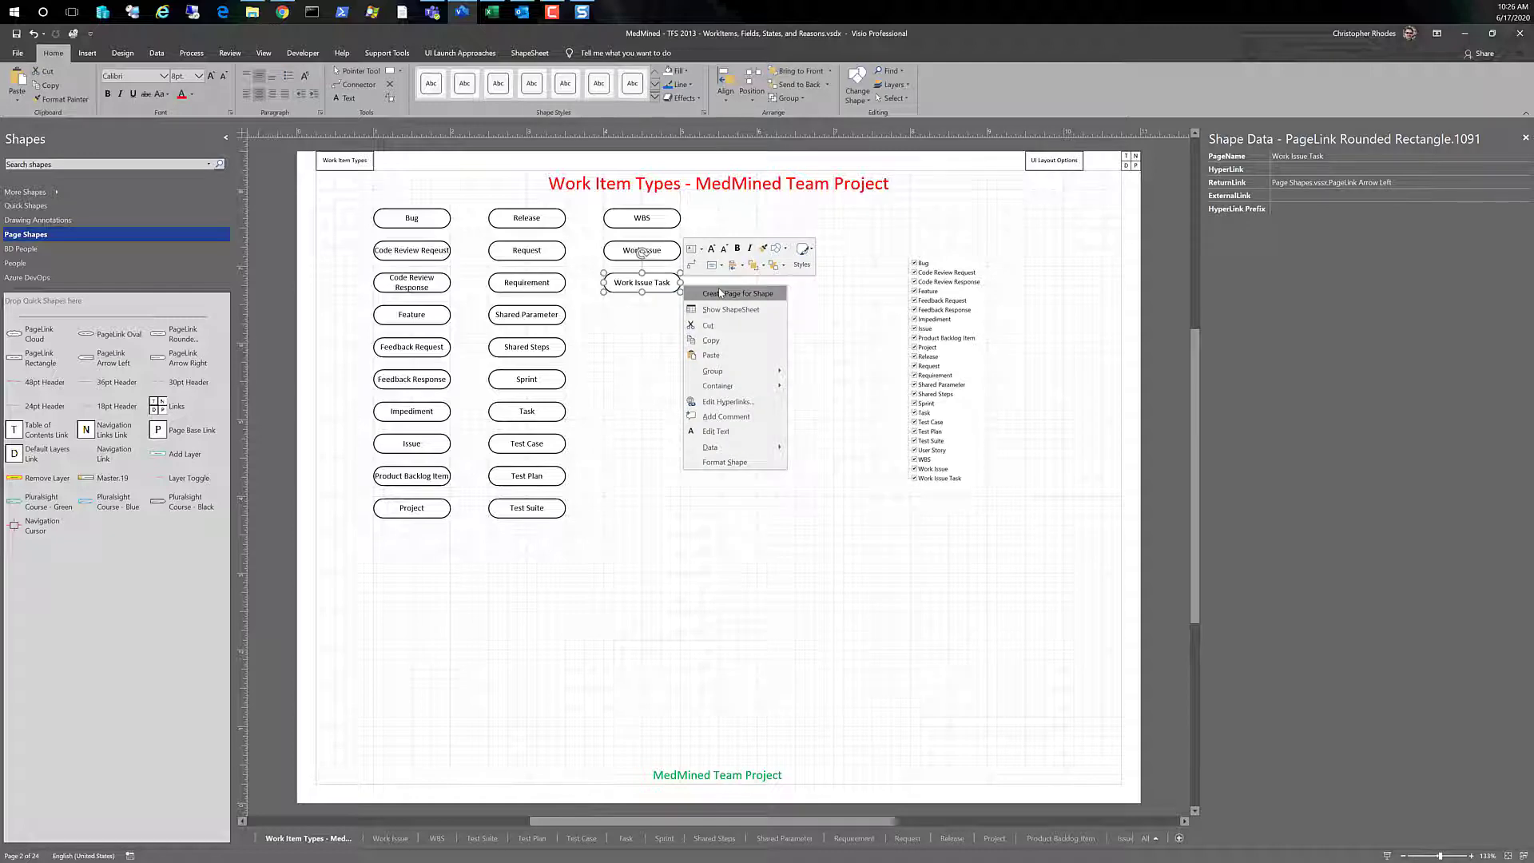
pyautogui.click(720, 293)
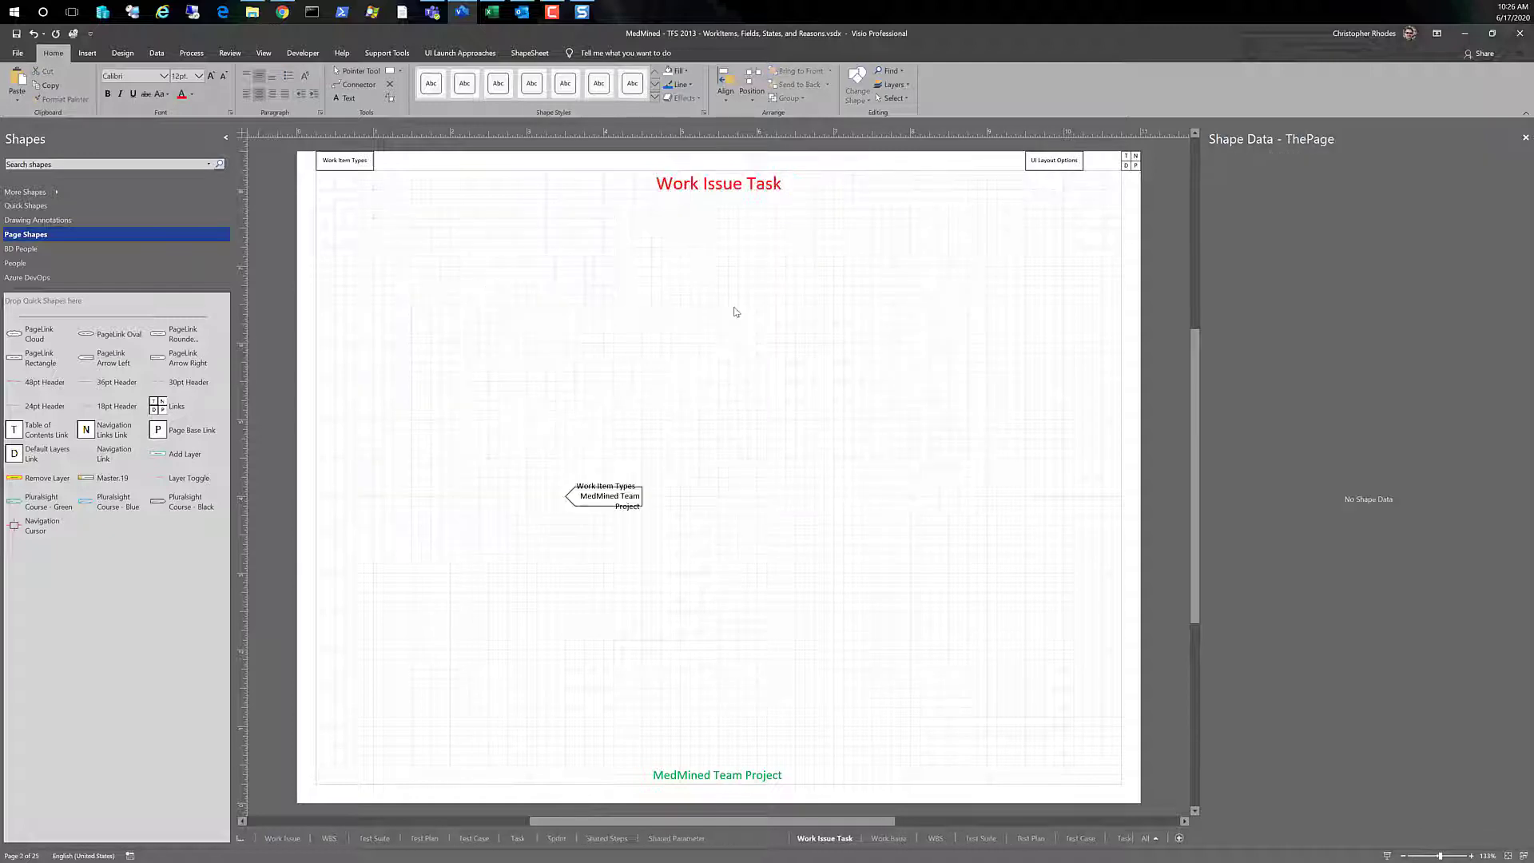
pyautogui.click(609, 497)
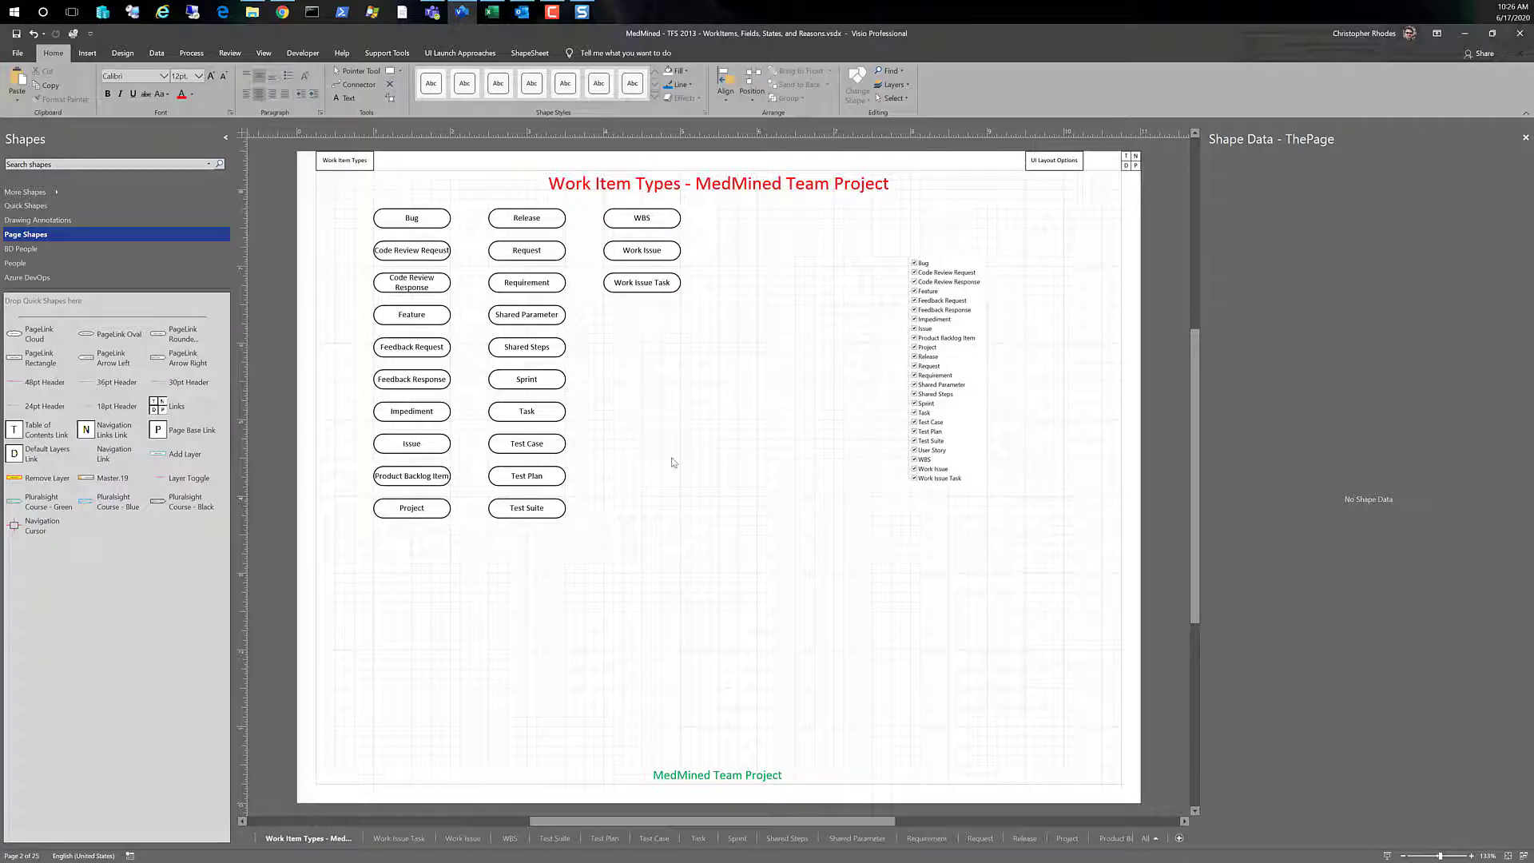
pyautogui.click(668, 288)
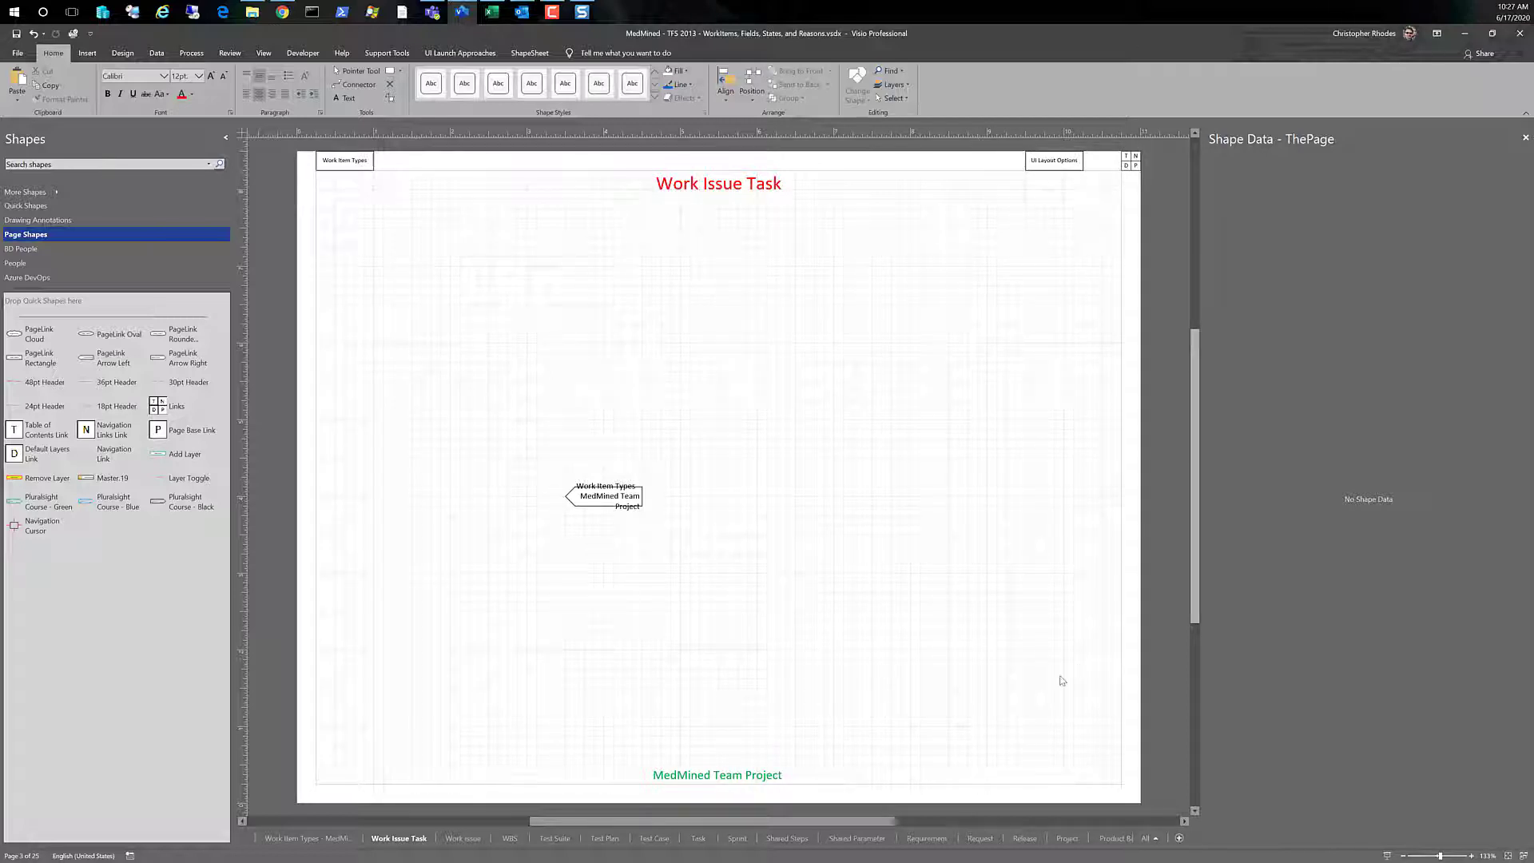
# - Delete the UI Layout Options link from the Navigation Links page
pyautogui.click(1148, 839)
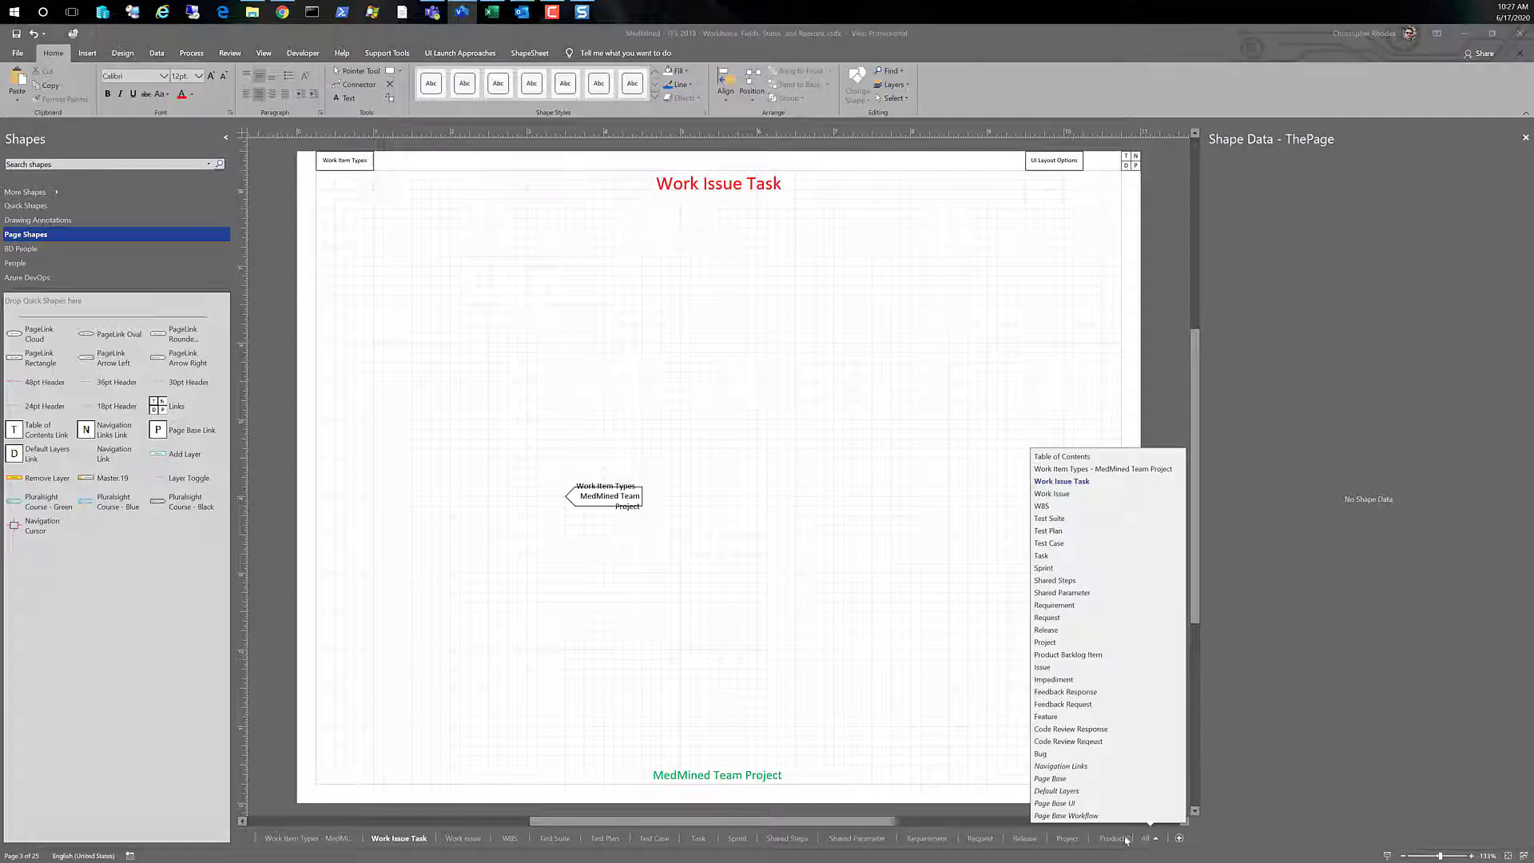
pyautogui.click(1054, 768)
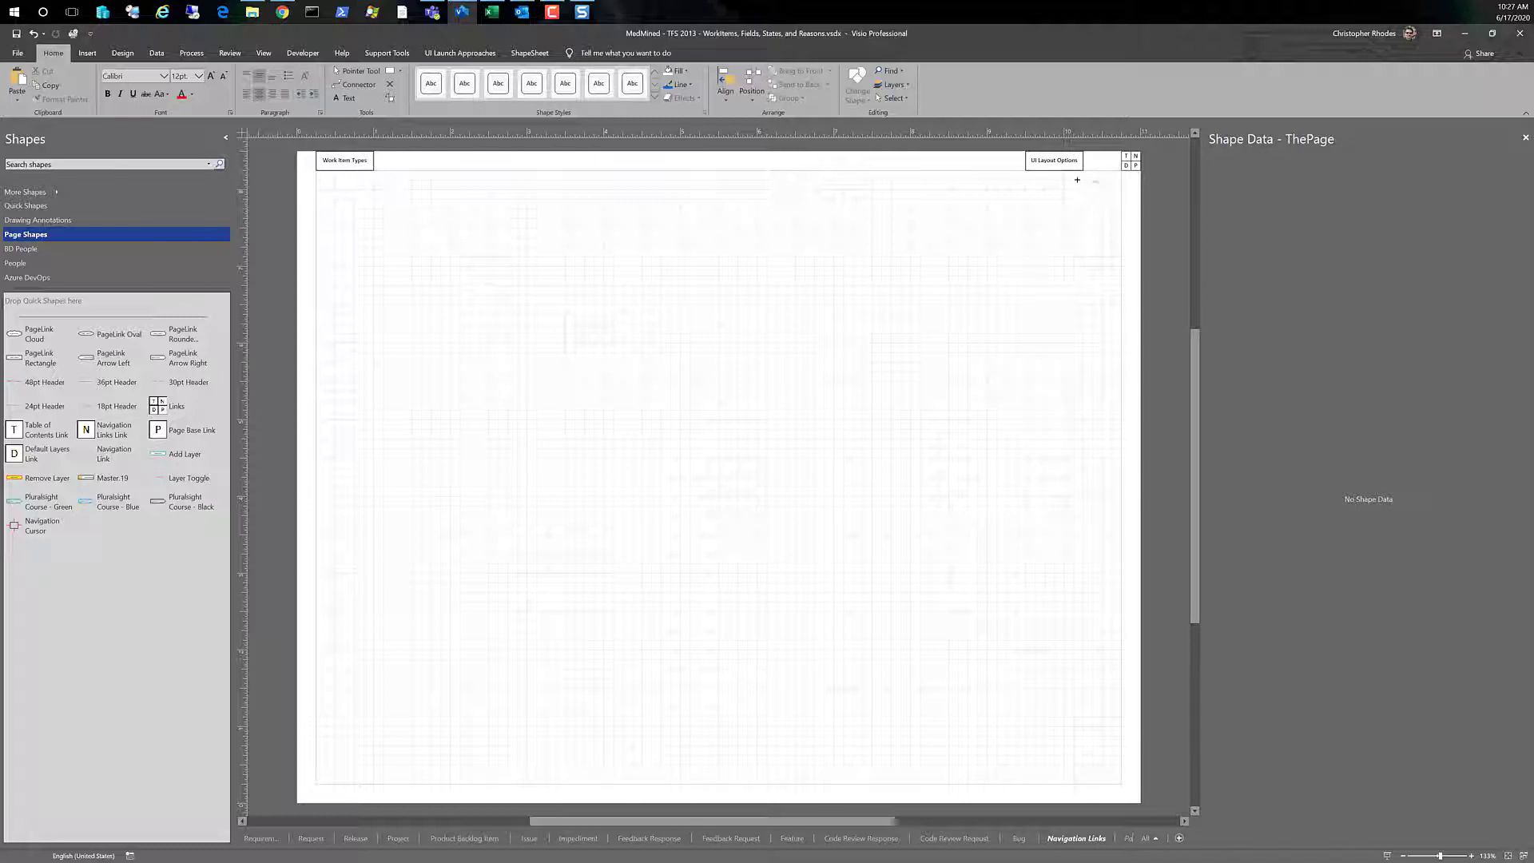
pyautogui.moveTo(1097, 180); pyautogui.dragTo(1009, 152)
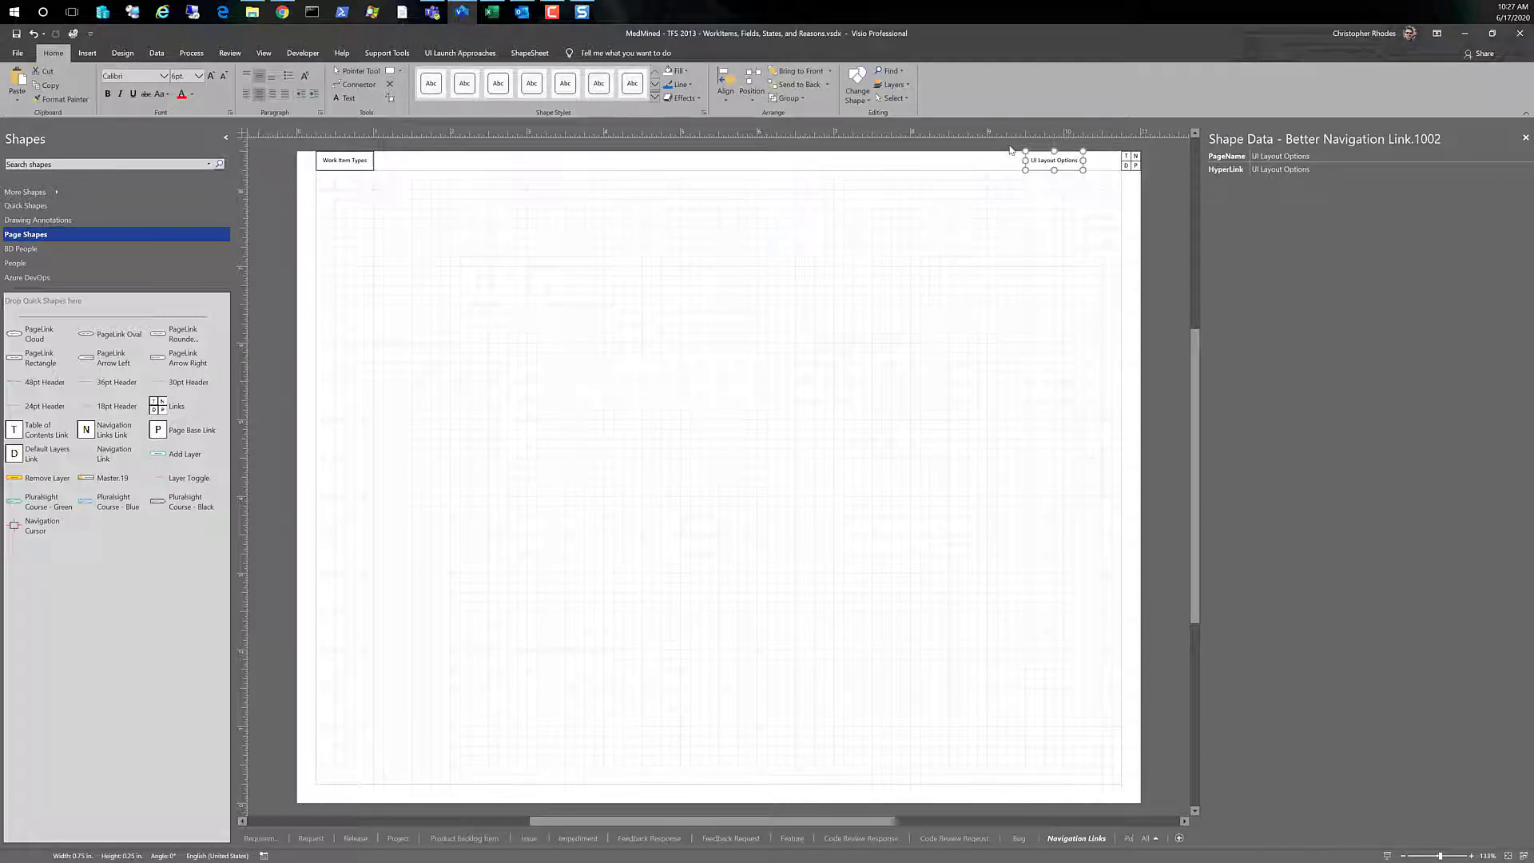
pyautogui.press('Delete')
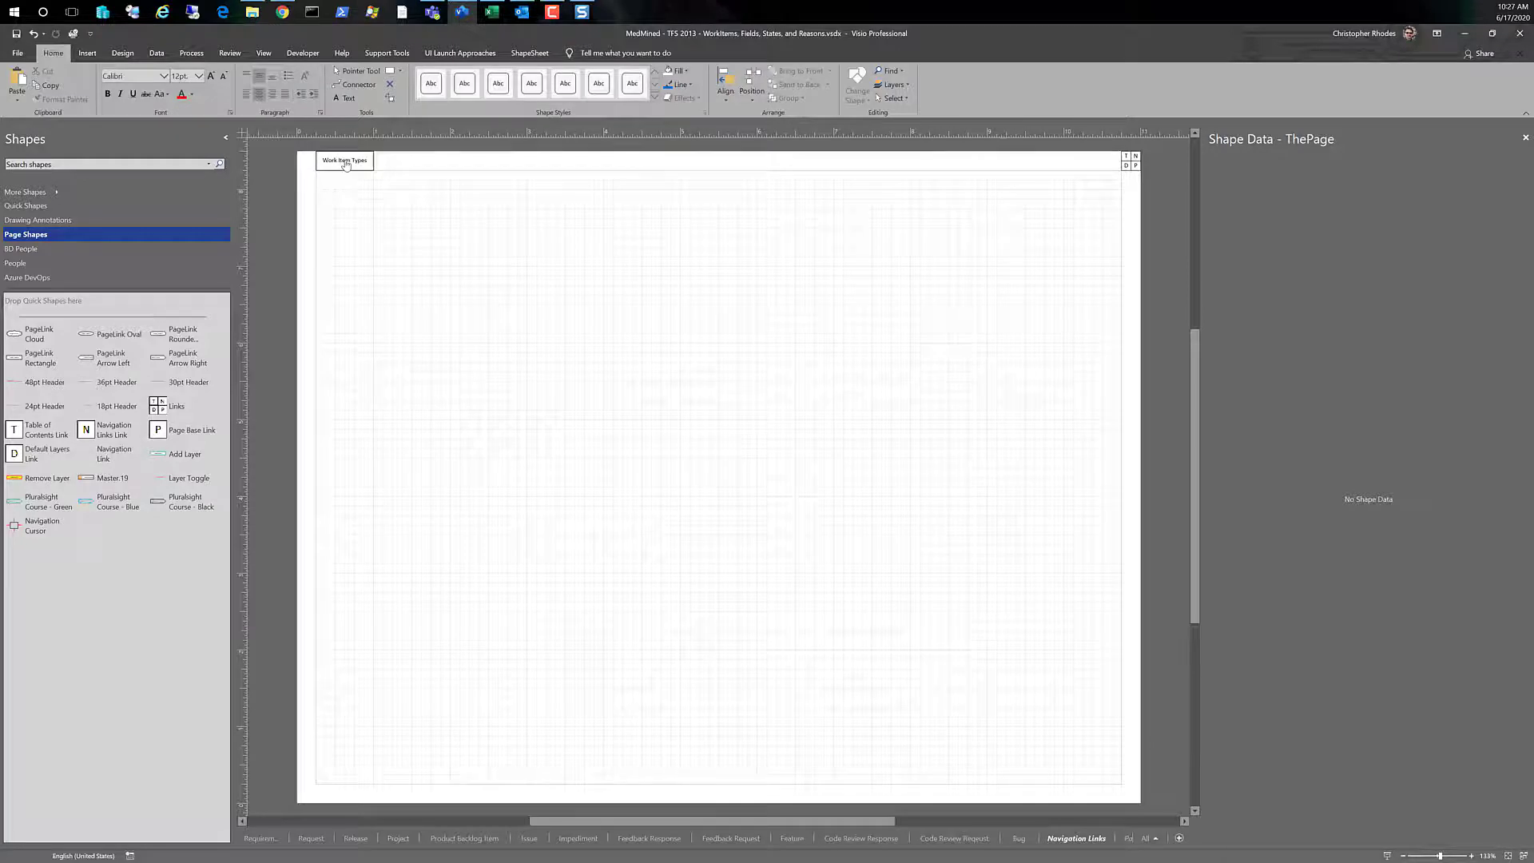
# - View the Code Review Reqeust page, then inspect the Work Item Types link's page name and hyperlink on the Navigation Links page
pyautogui.hotkey('ctrl', 'pageup')
pyautogui.hotkey('ctrl', 'pageup')
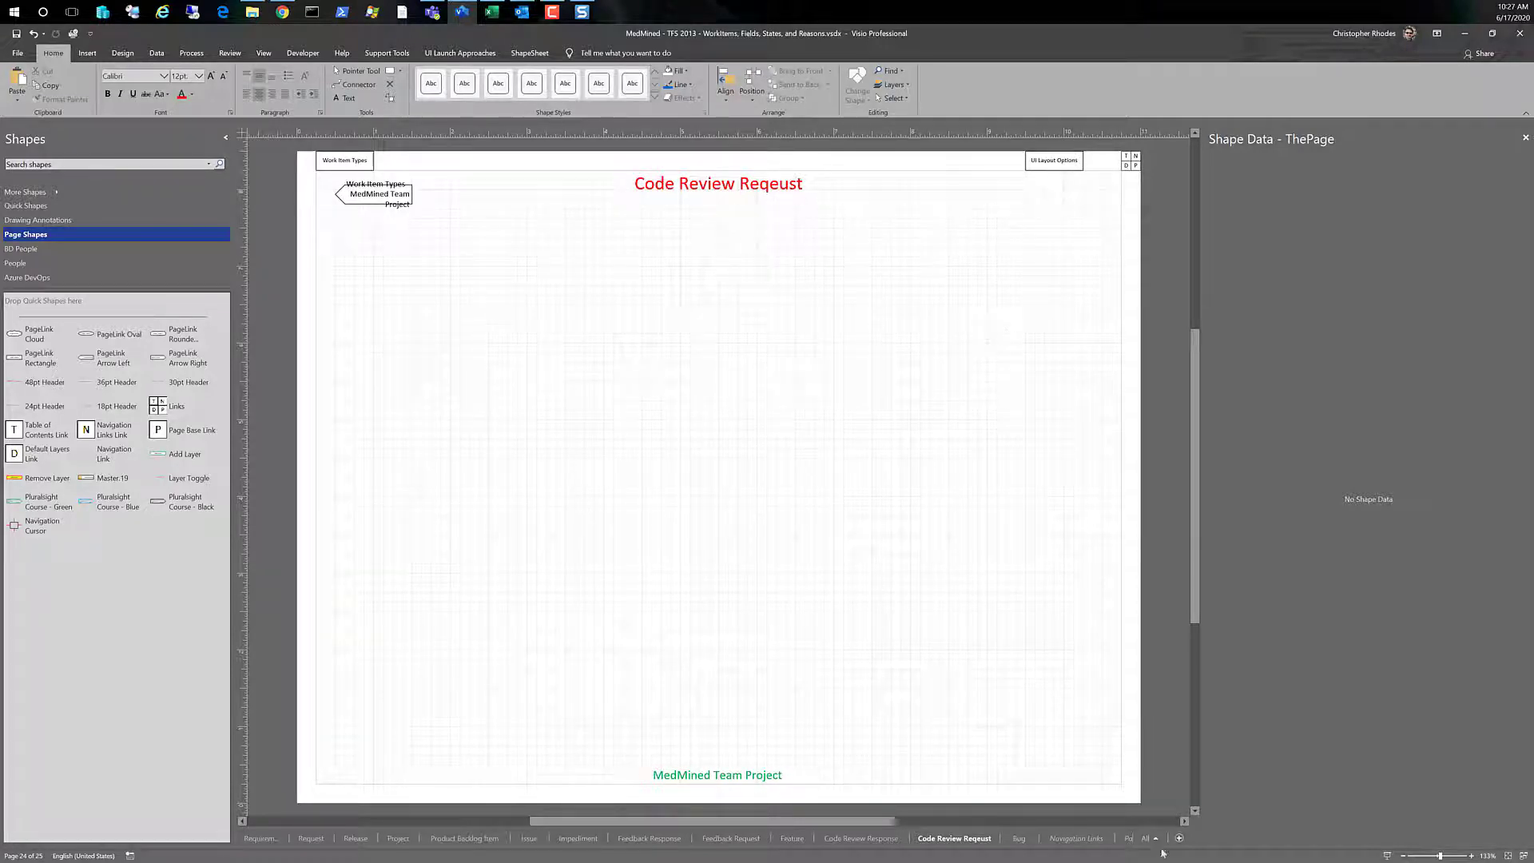
pyautogui.click(1135, 160)
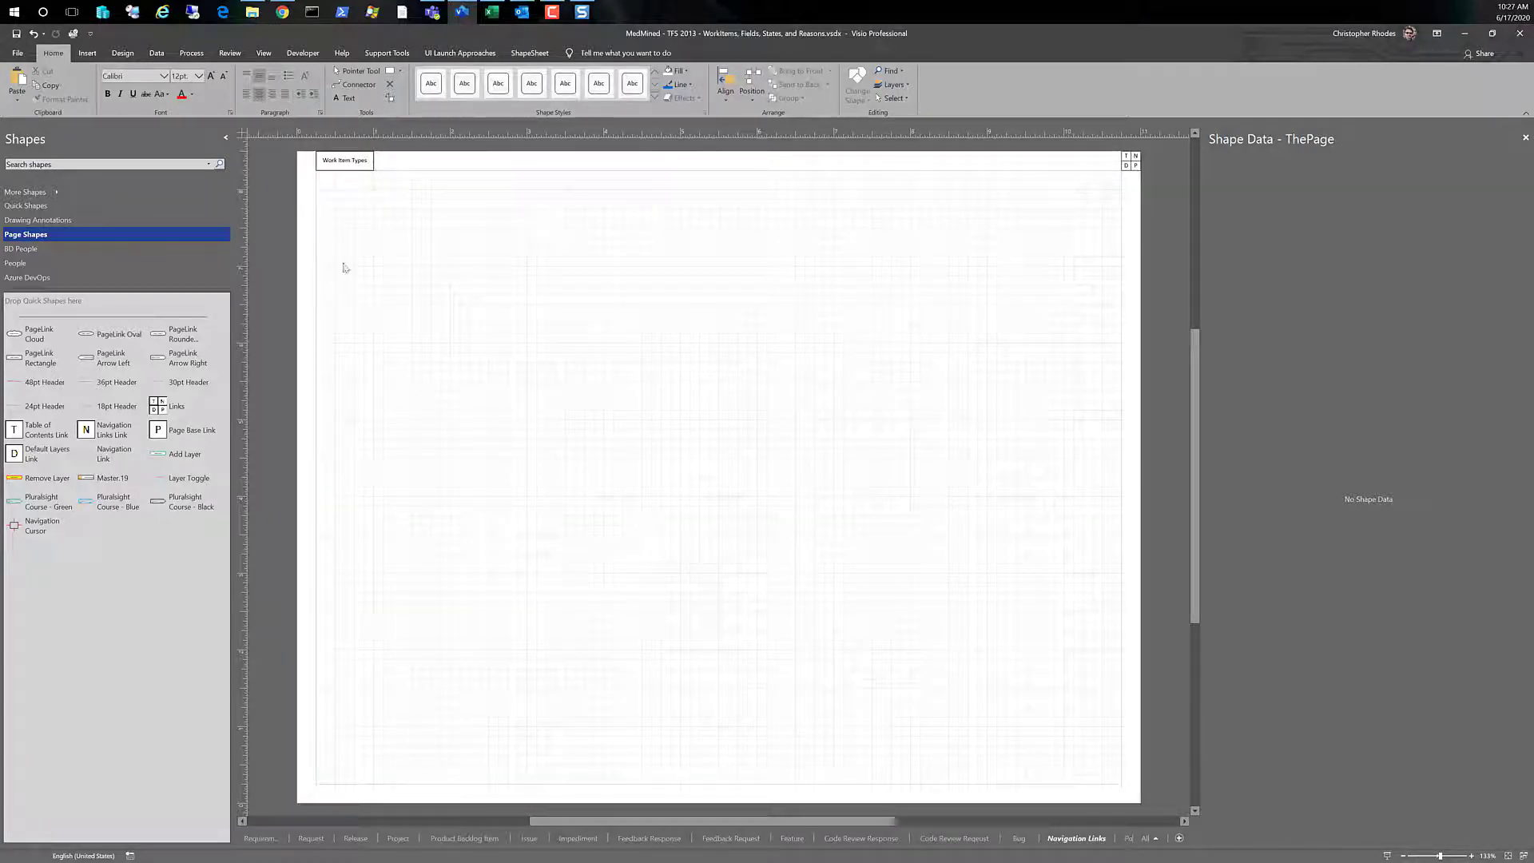
pyautogui.click(348, 164)
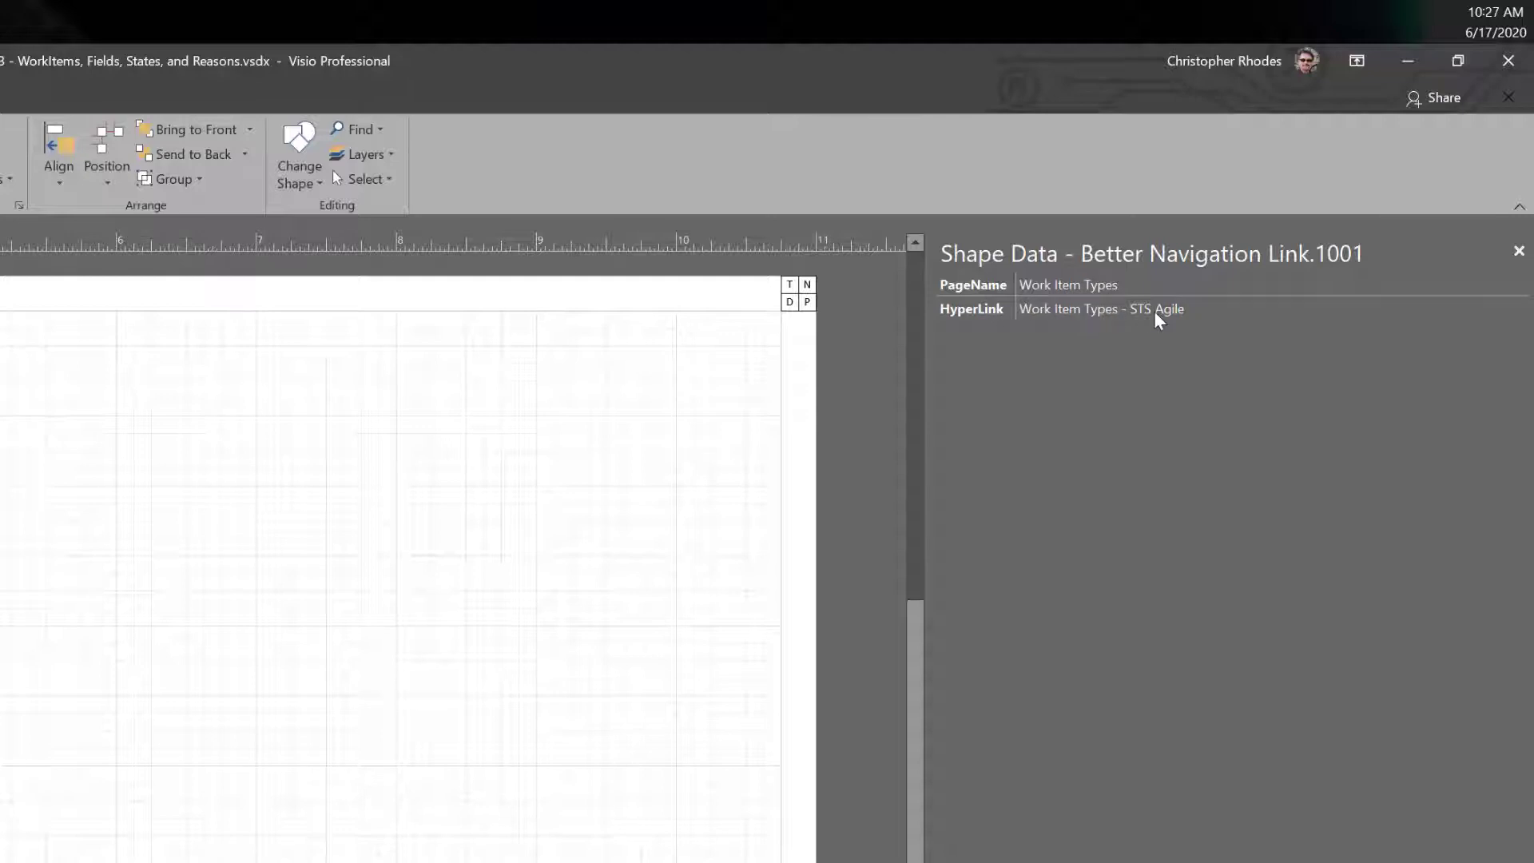
pyautogui.press('Escape')
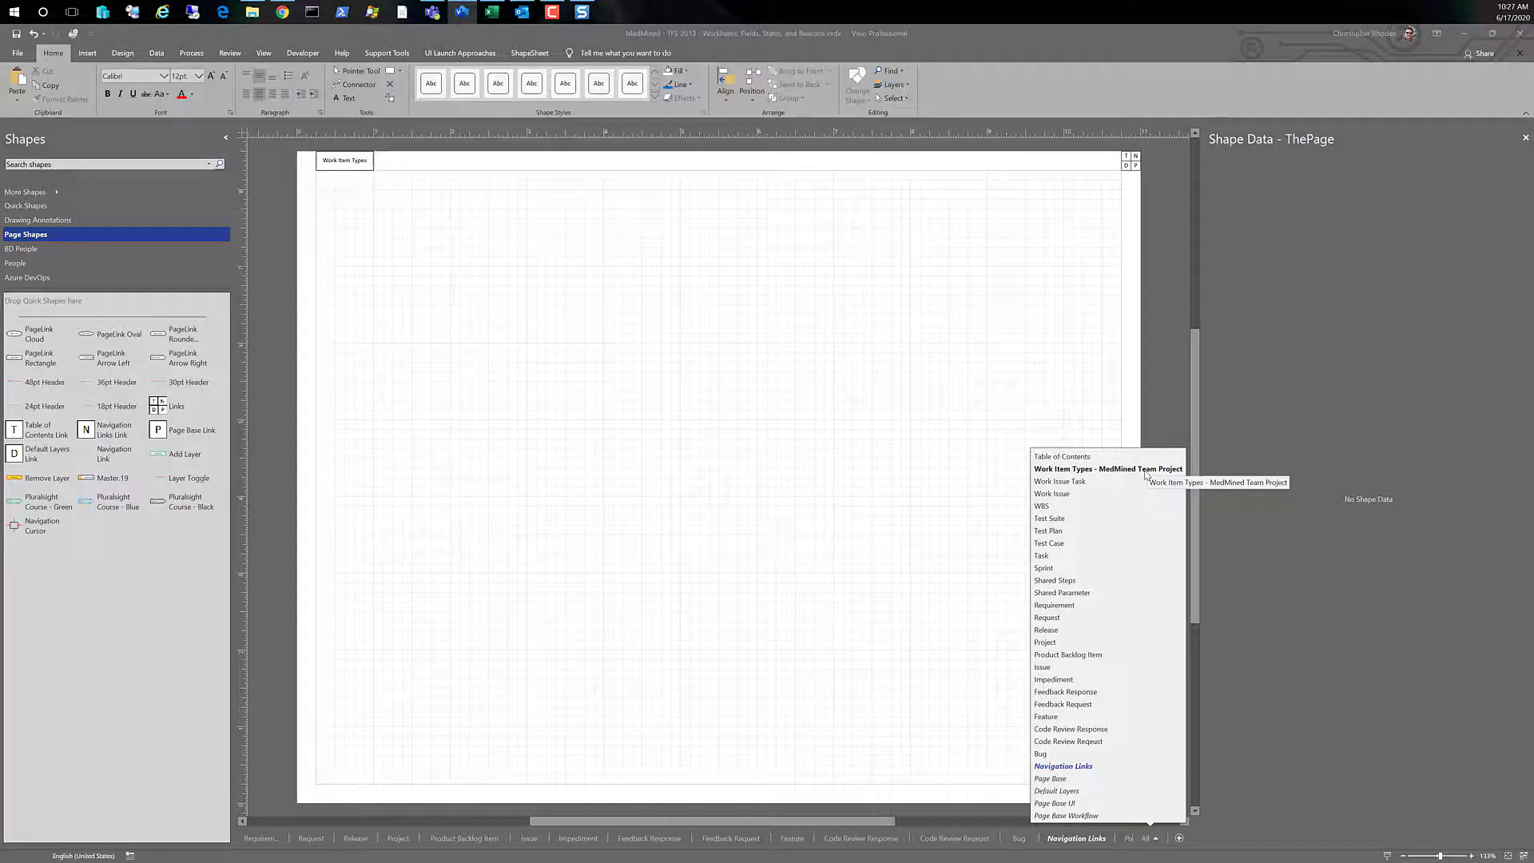
# - Set the Work Item Types link's hyperlink to "Work Item Types - MedMinded Team Project" on the Navigation Links page
pyautogui.click(1441, 232)
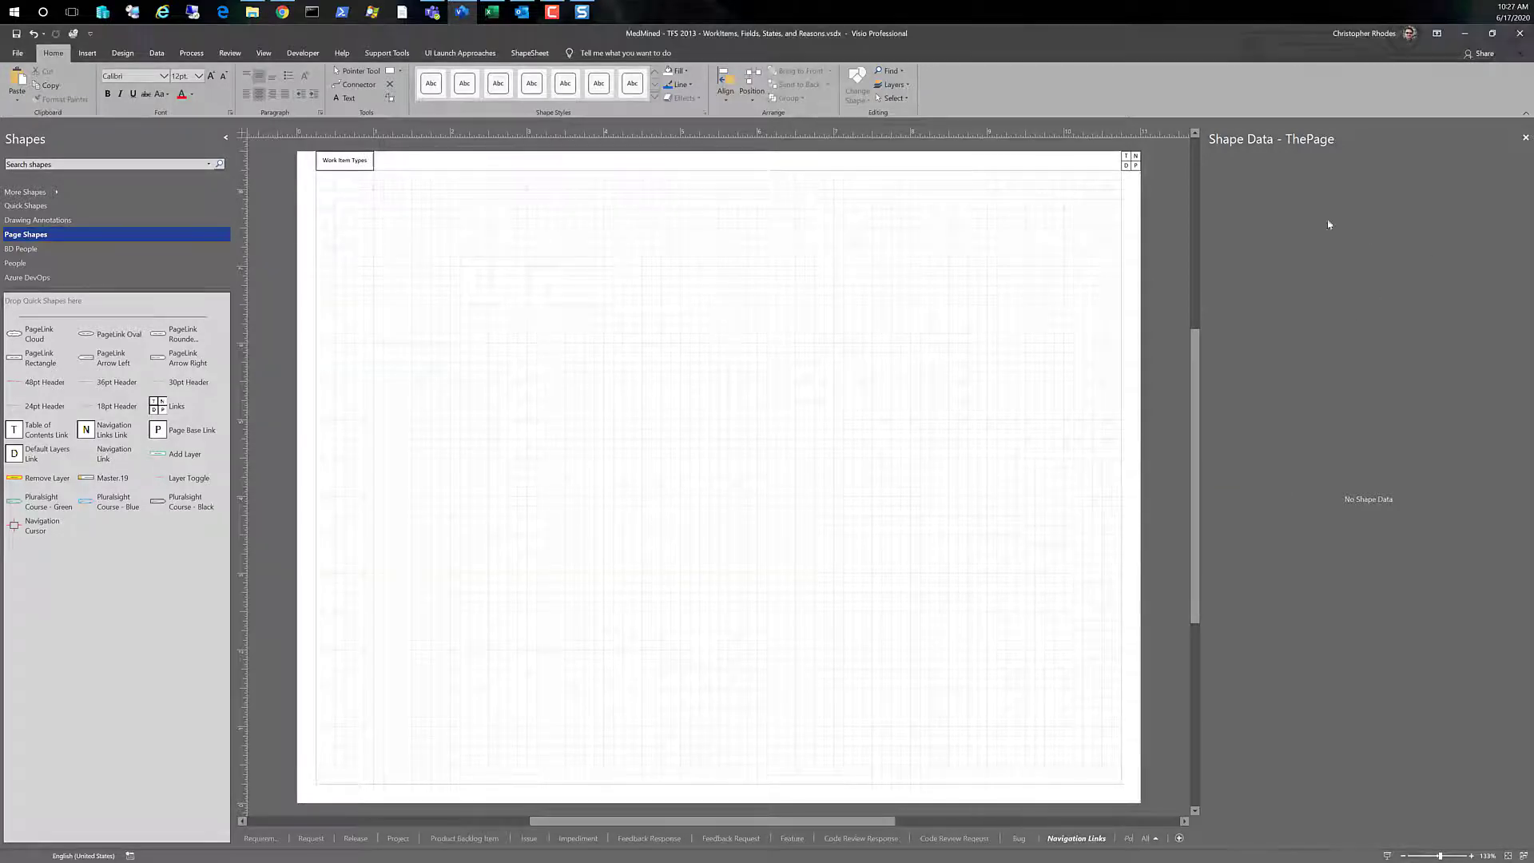
pyautogui.click(359, 163)
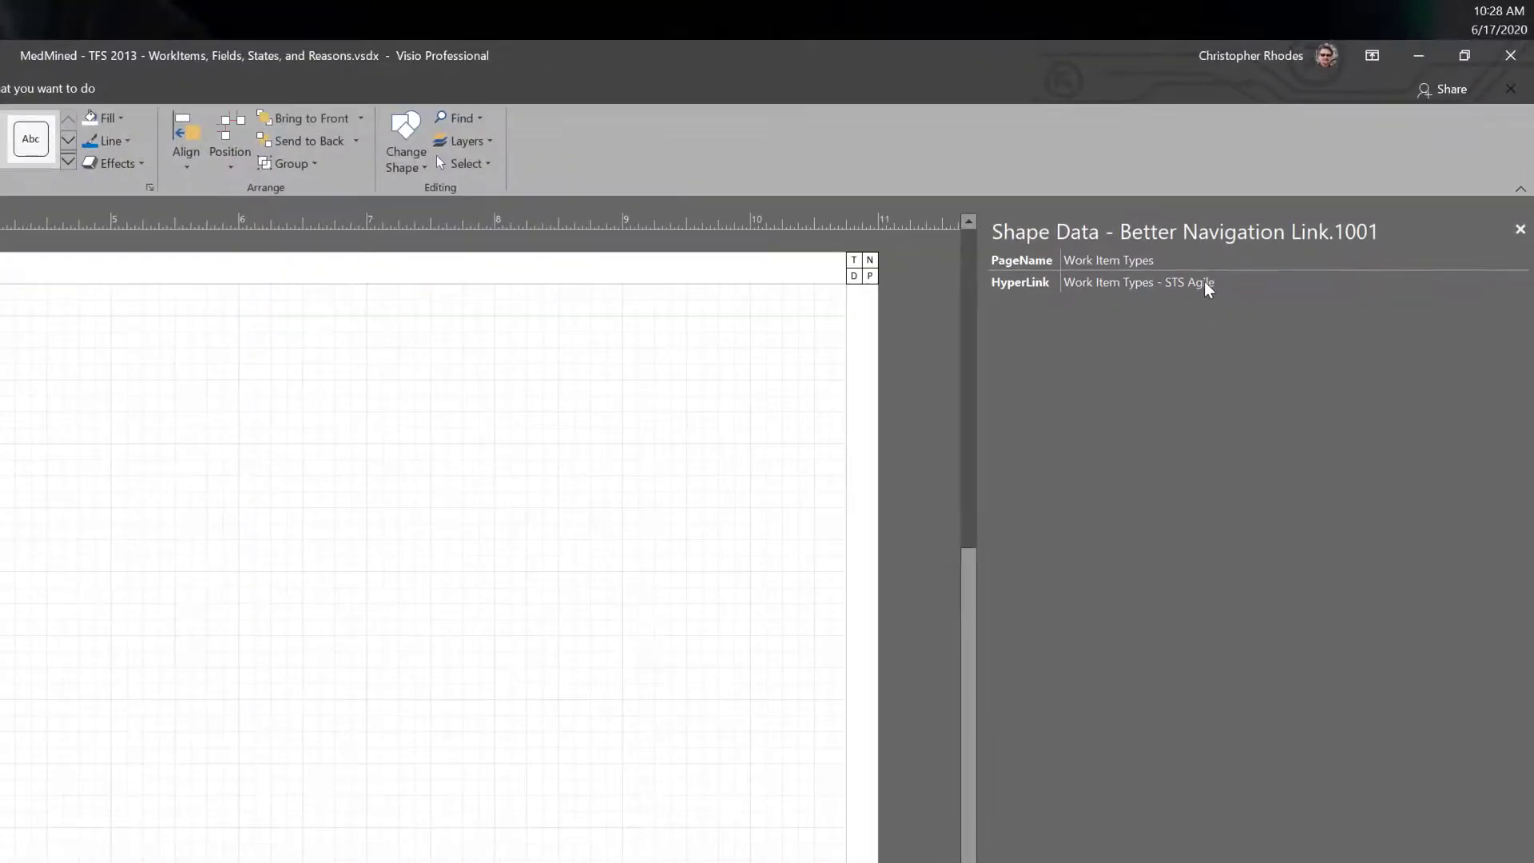
pyautogui.click(1205, 284)
pyautogui.moveTo(1171, 282); pyautogui.dragTo(1277, 277)
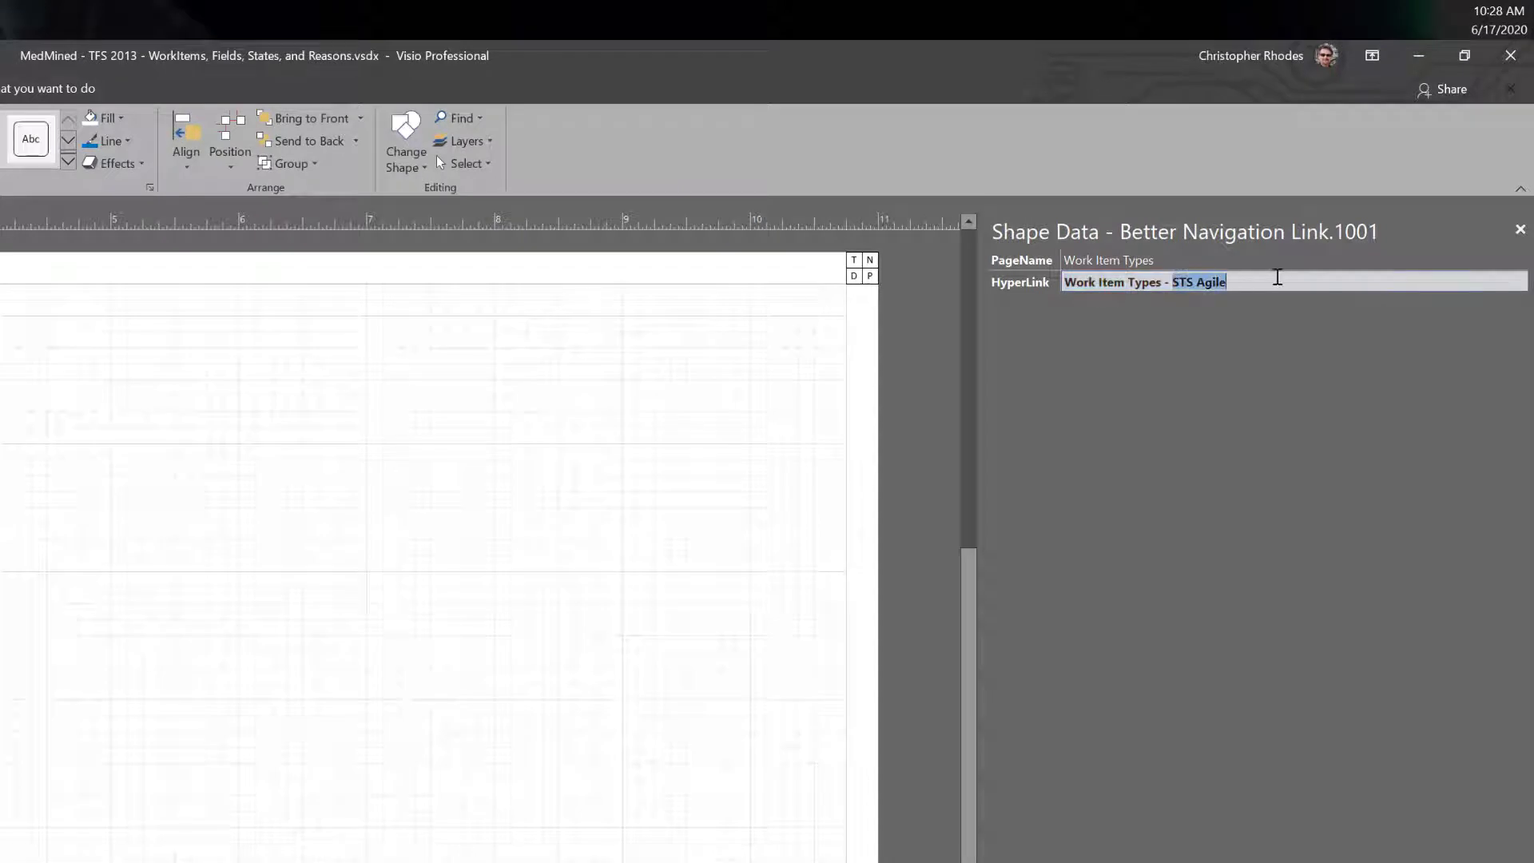
pyautogui.write('MedMinded Team Project')
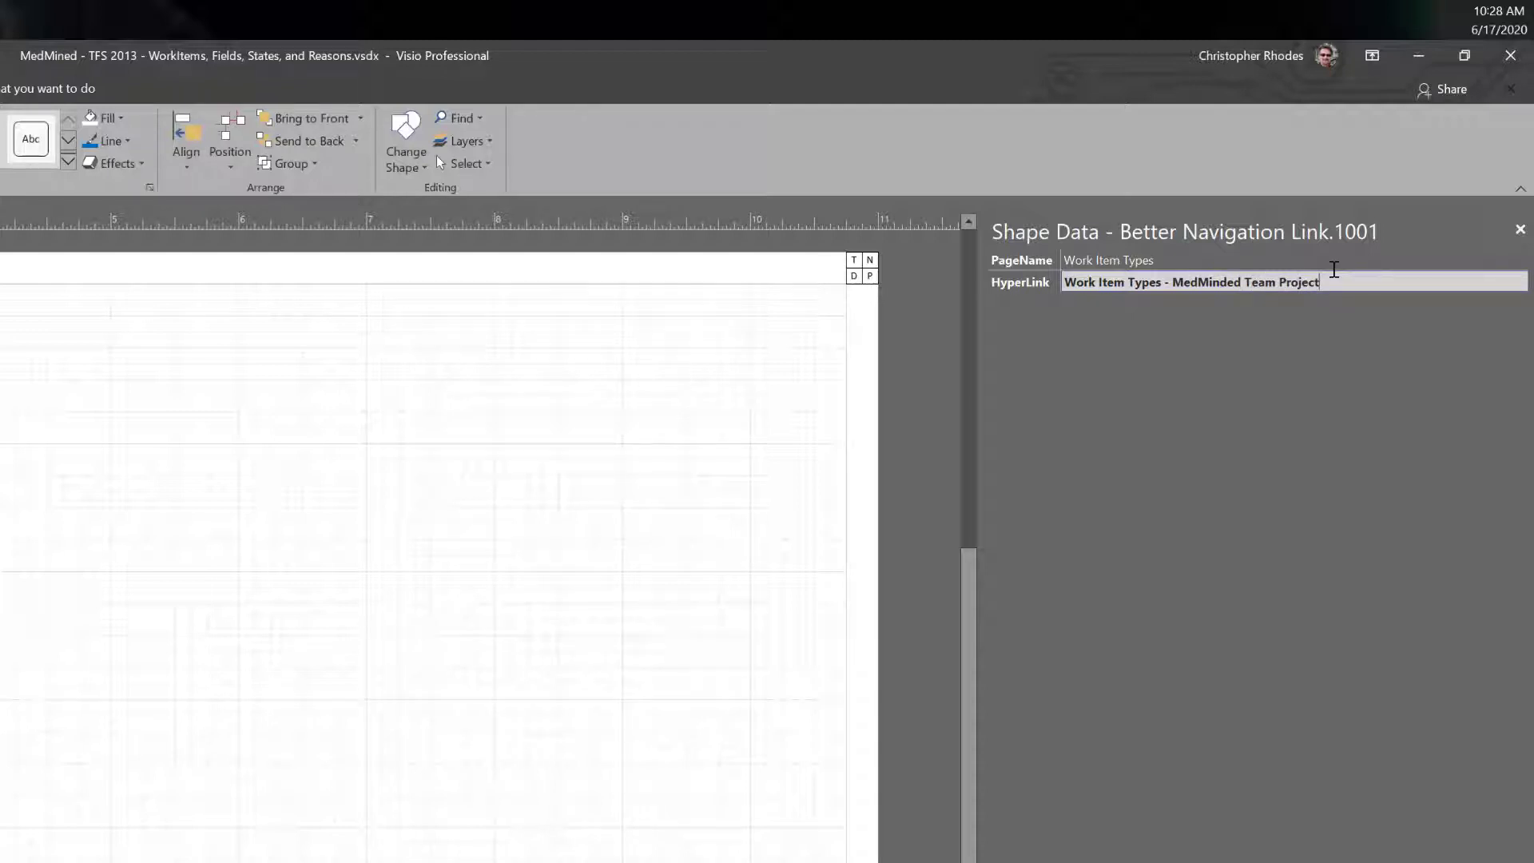
pyautogui.press('Return')
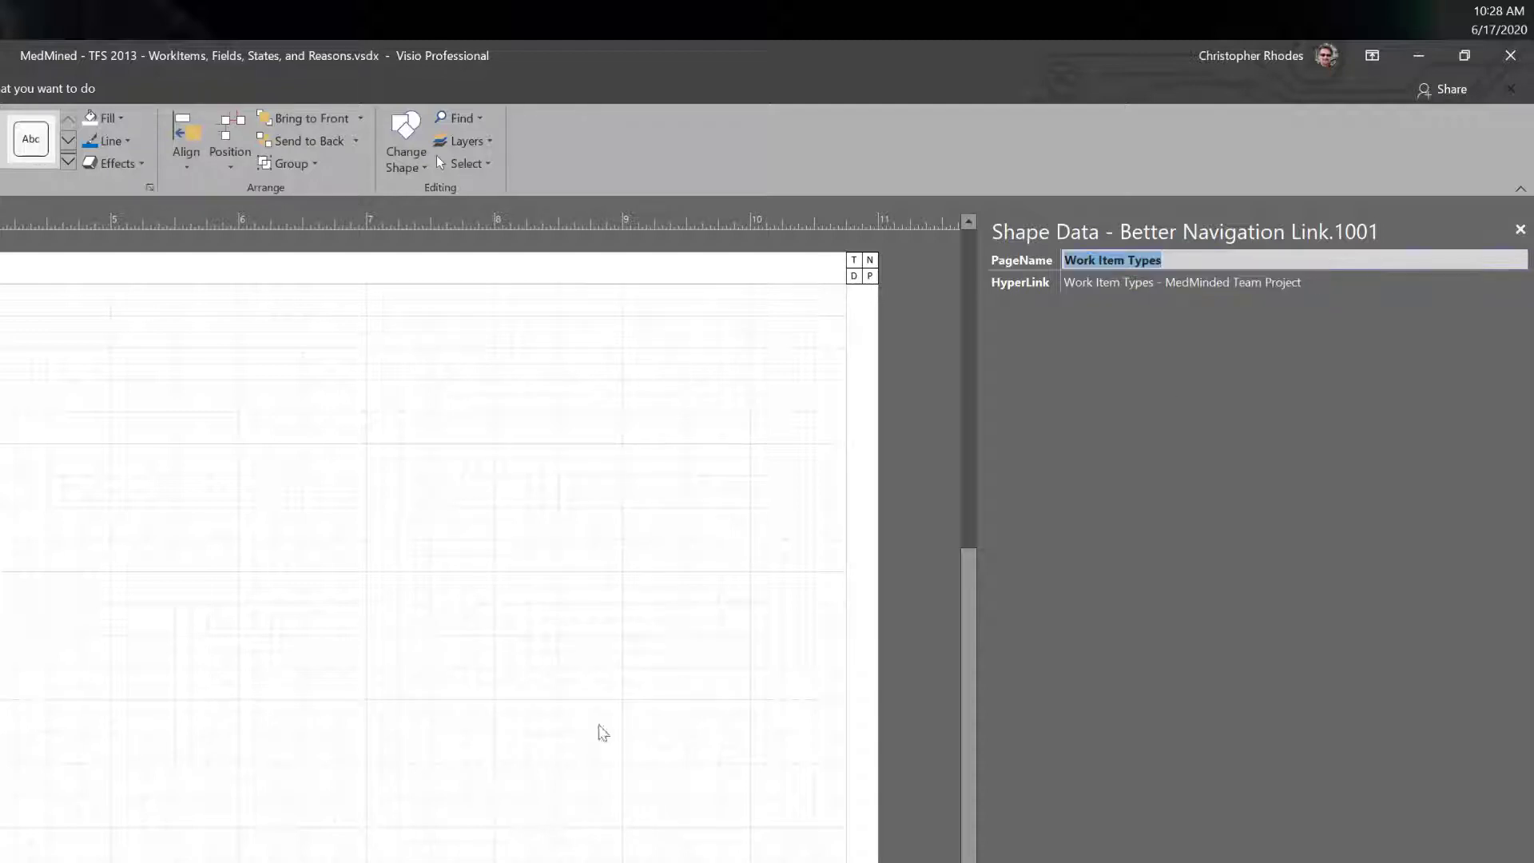
pyautogui.press('Escape')
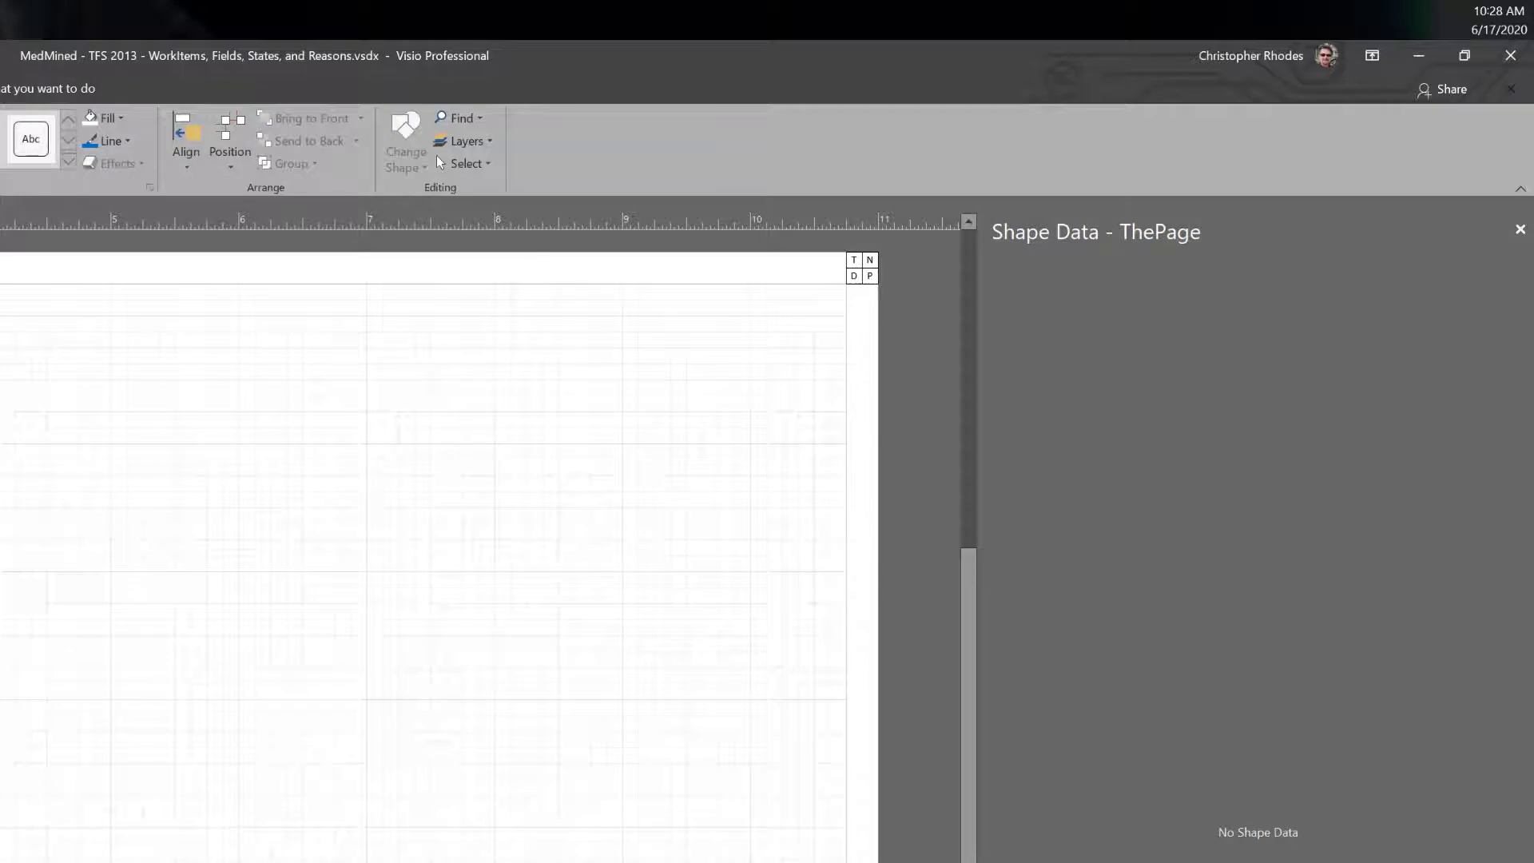
# - Check the spelling of the heading on the Work Item Types - MedMined Team Project page
pyautogui.hotkey('ctrl', 'pagedown')
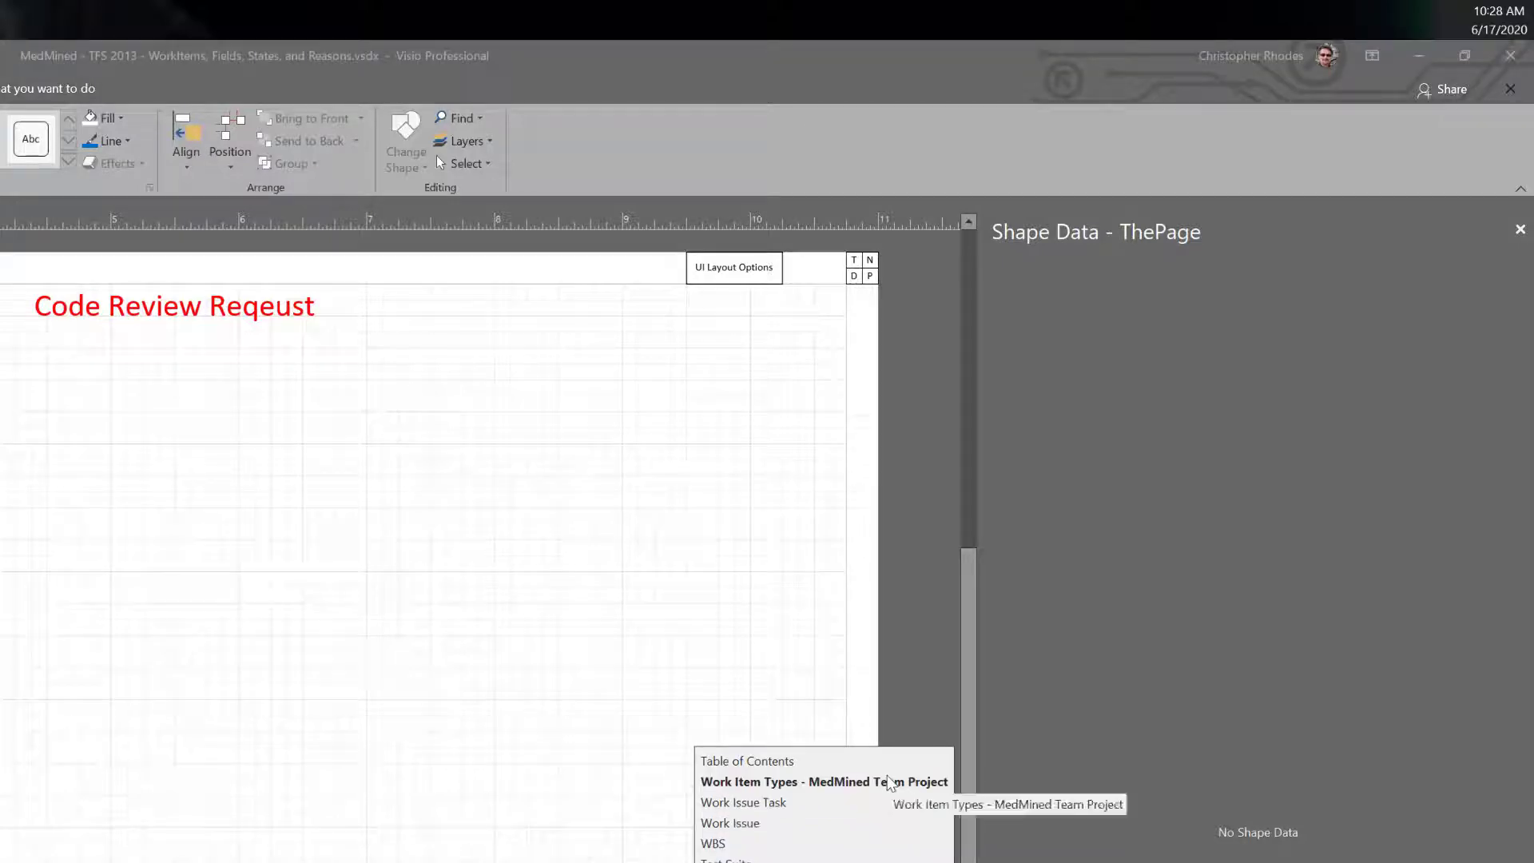
pyautogui.click(887, 777)
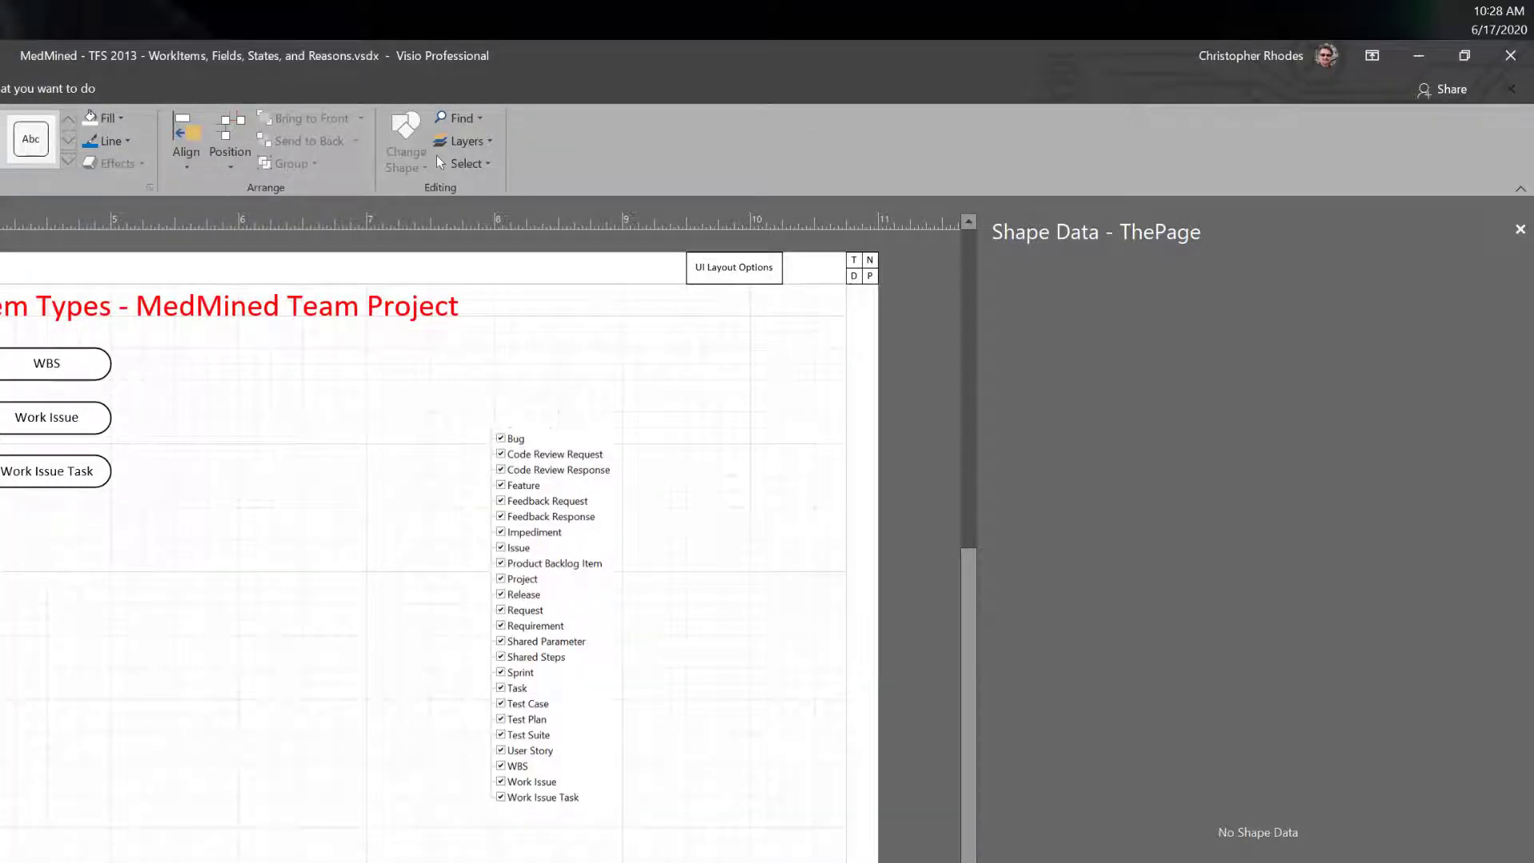
pyautogui.doubleClick(237, 310)
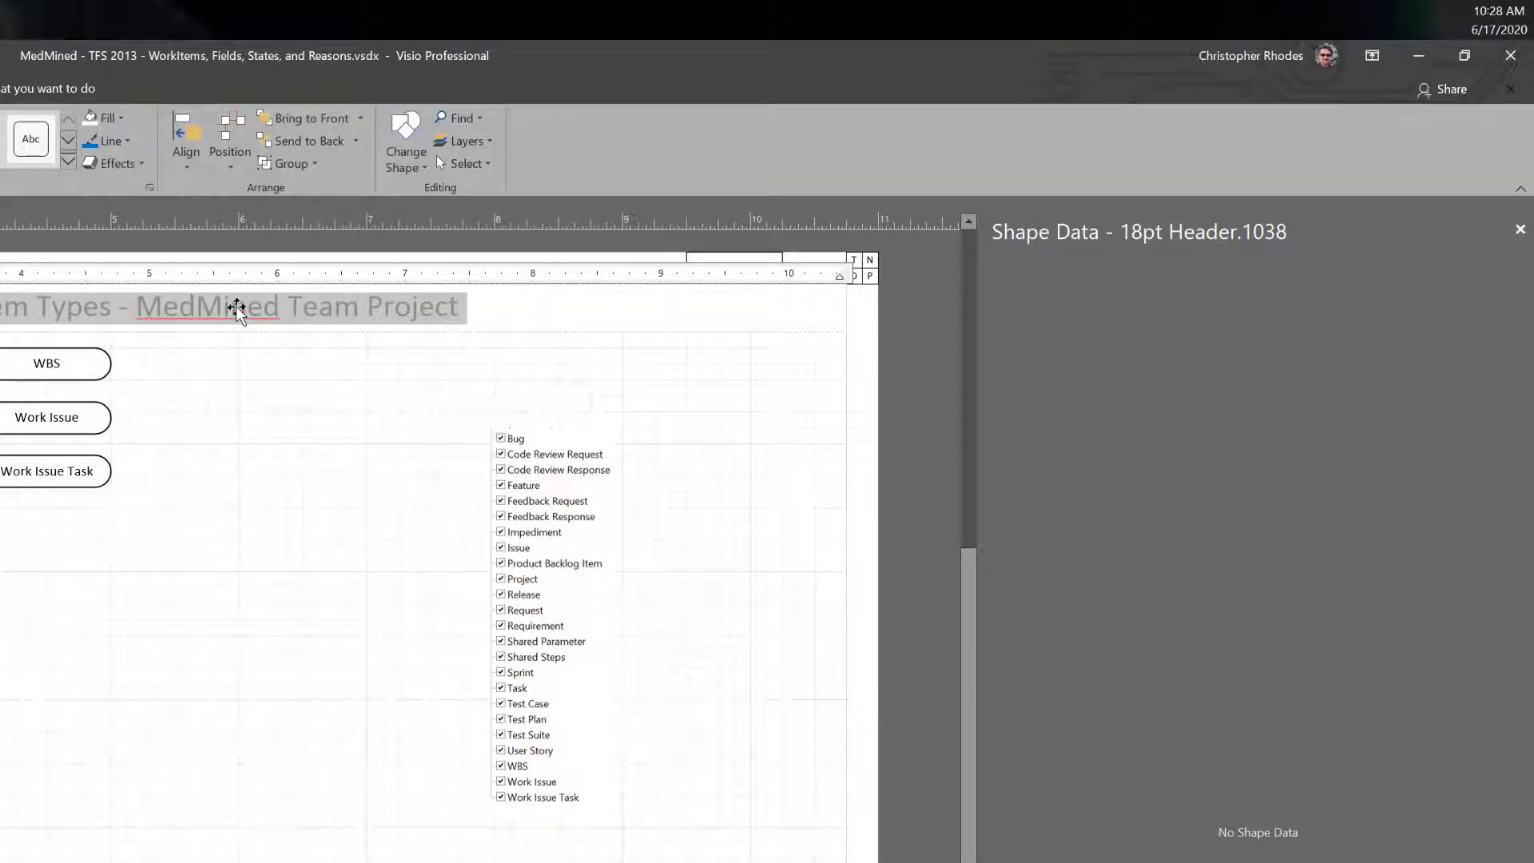
pyautogui.click(313, 428)
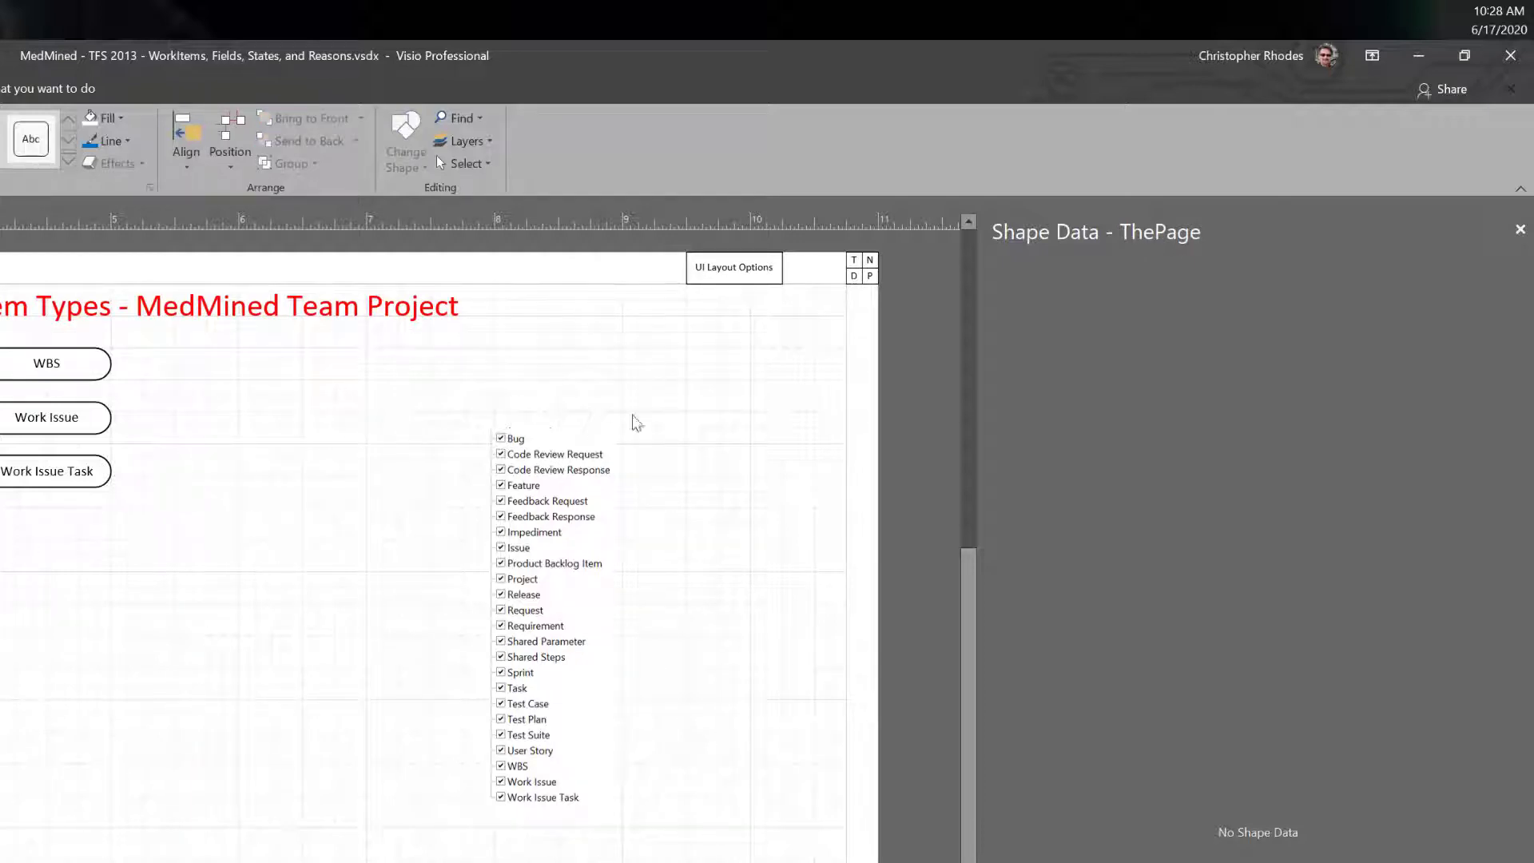
# - Correct the Work Item Types link's hyperlink on the Navigation Links page to "Work Item Types - MedMined Team Project"
pyautogui.click(870, 260)
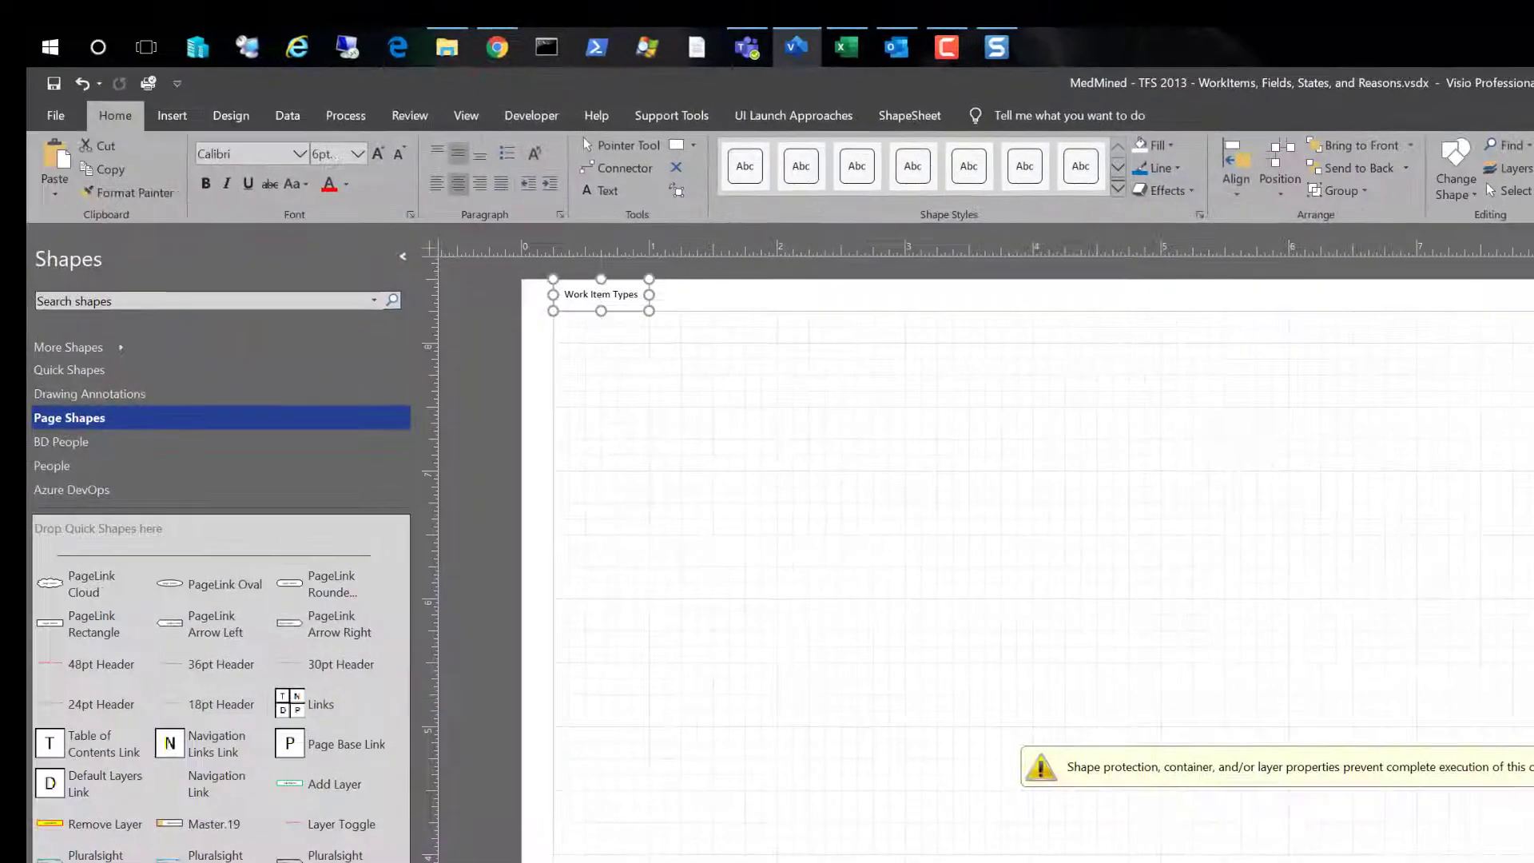
pyautogui.click(1068, 548)
pyautogui.click(595, 300)
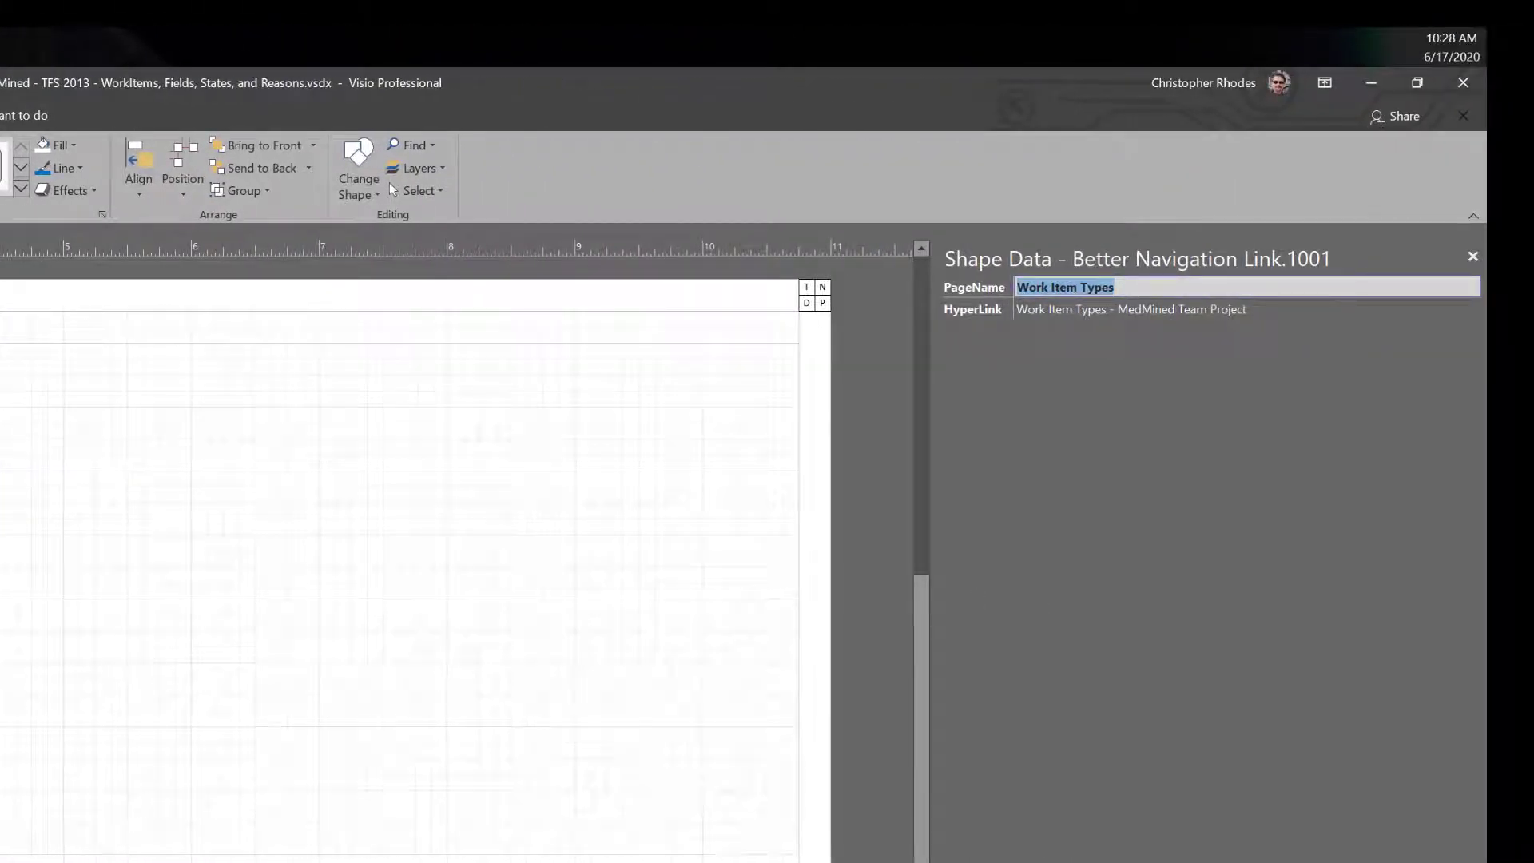
pyautogui.press('Escape')
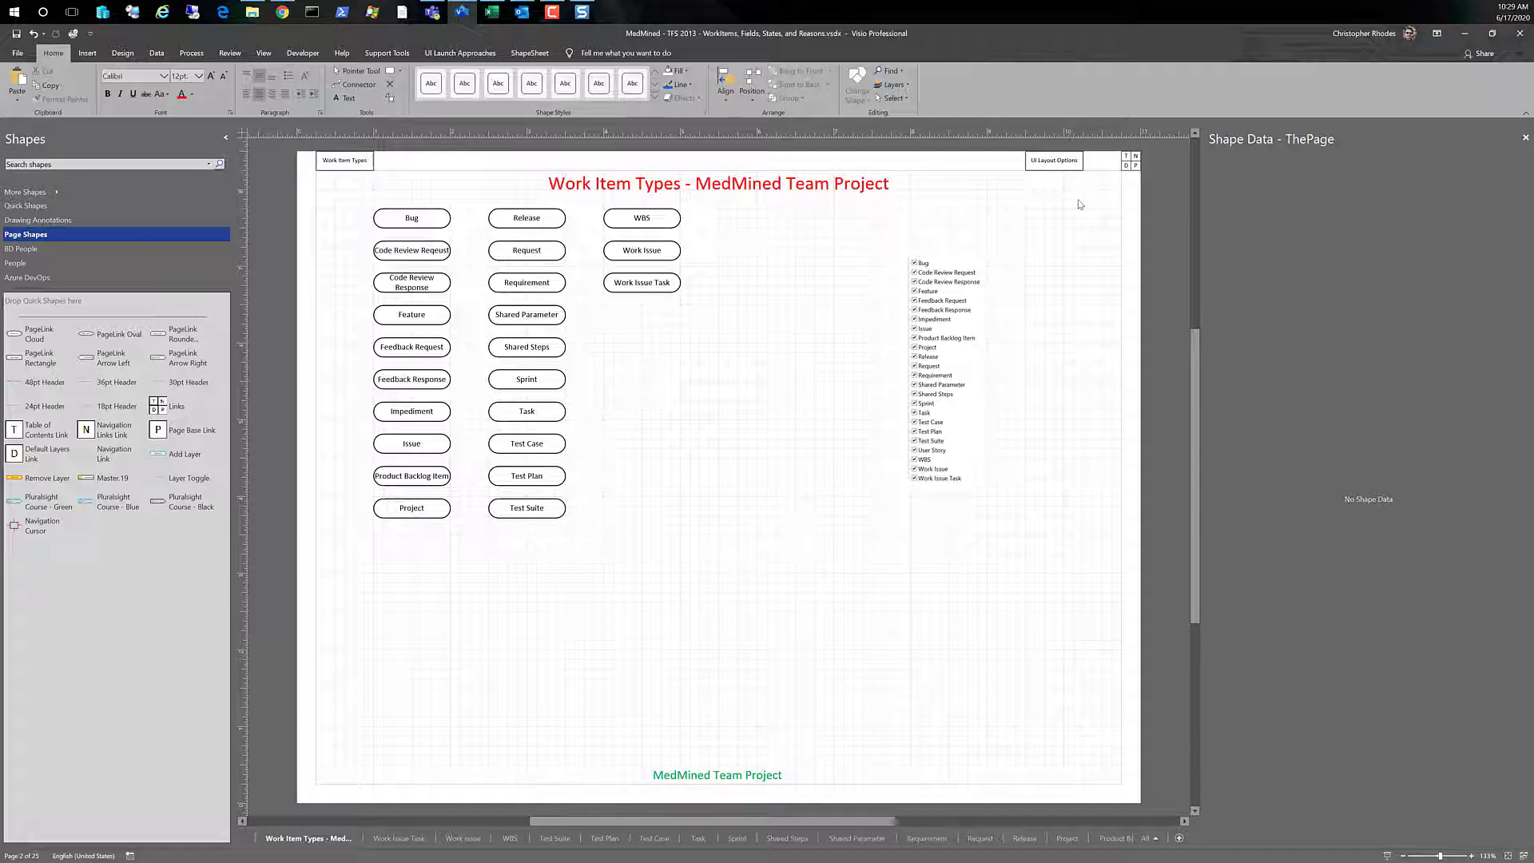
# - Duplicate the Work Item Types link on the Navigation Links page, with the copy's hyperlink set to "Work Item Types - MedMined Team Projects"
pyautogui.click(1135, 162)
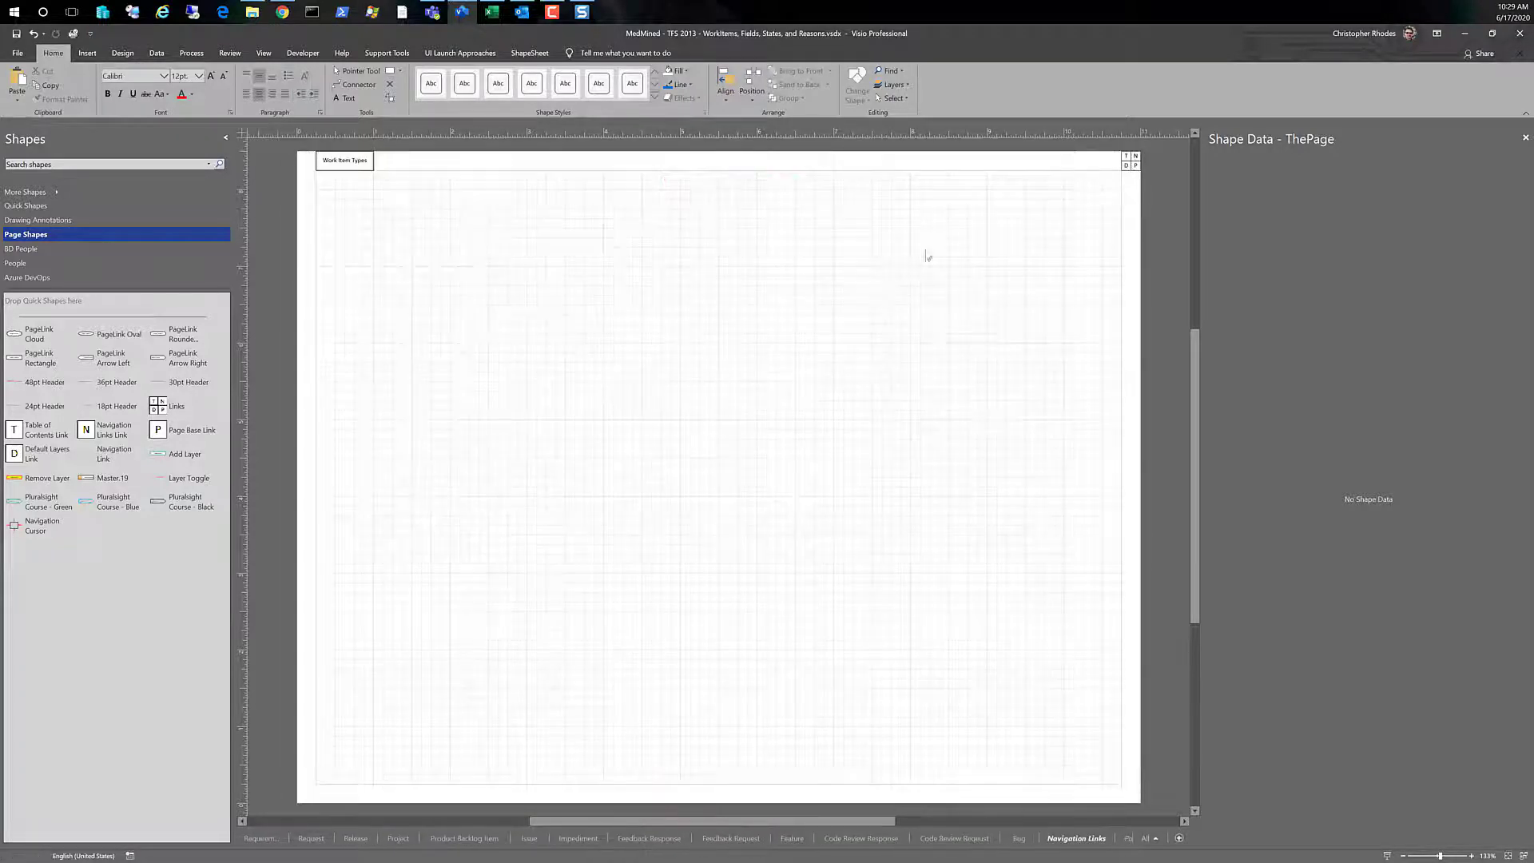
pyautogui.click(346, 165)
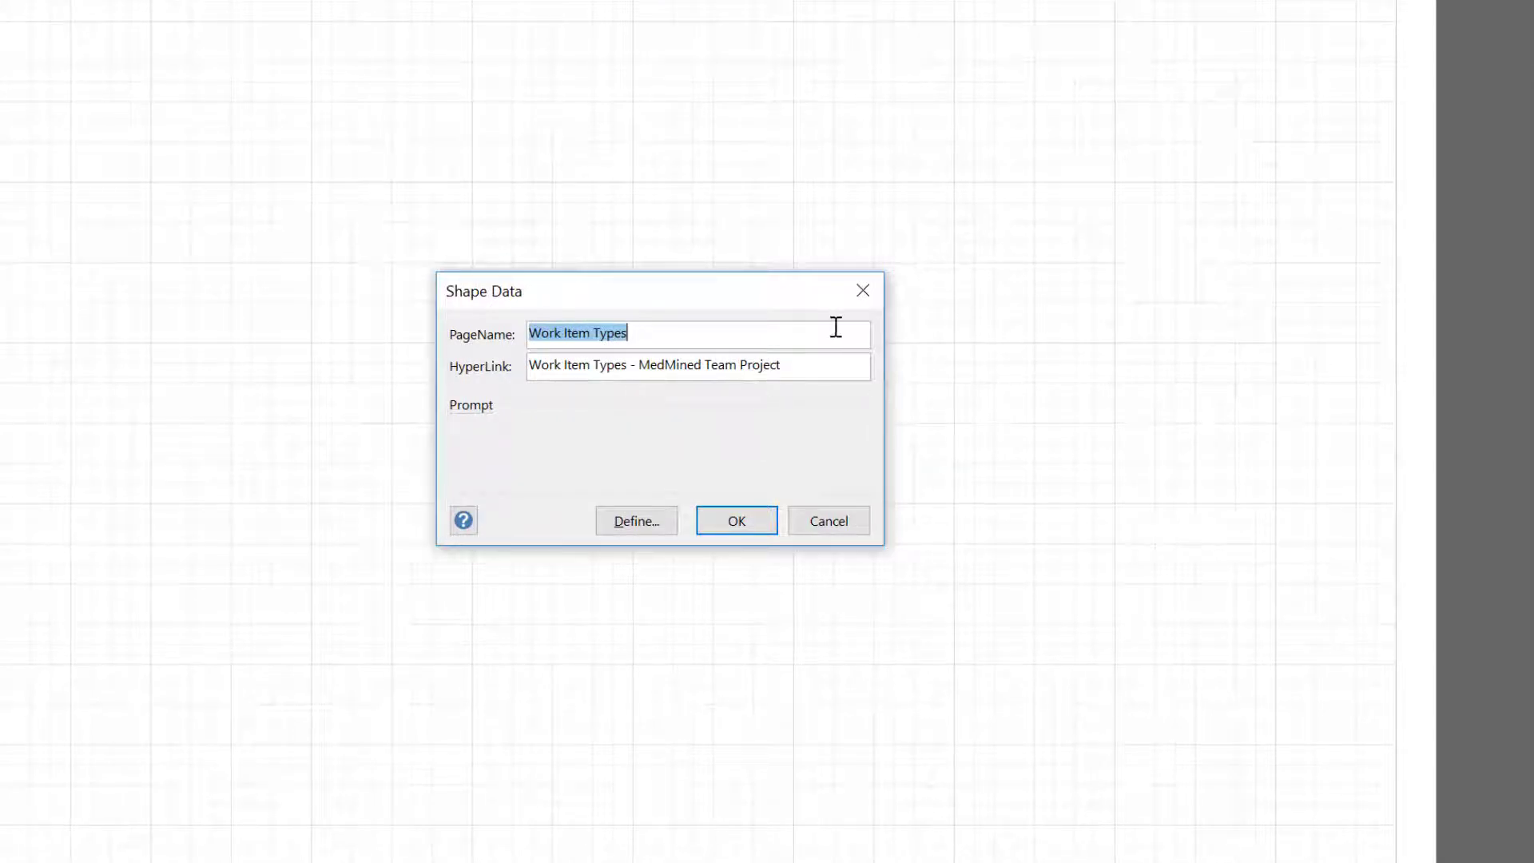
pyautogui.press('Tab')
pyautogui.press('End')
pyautogui.write('s')
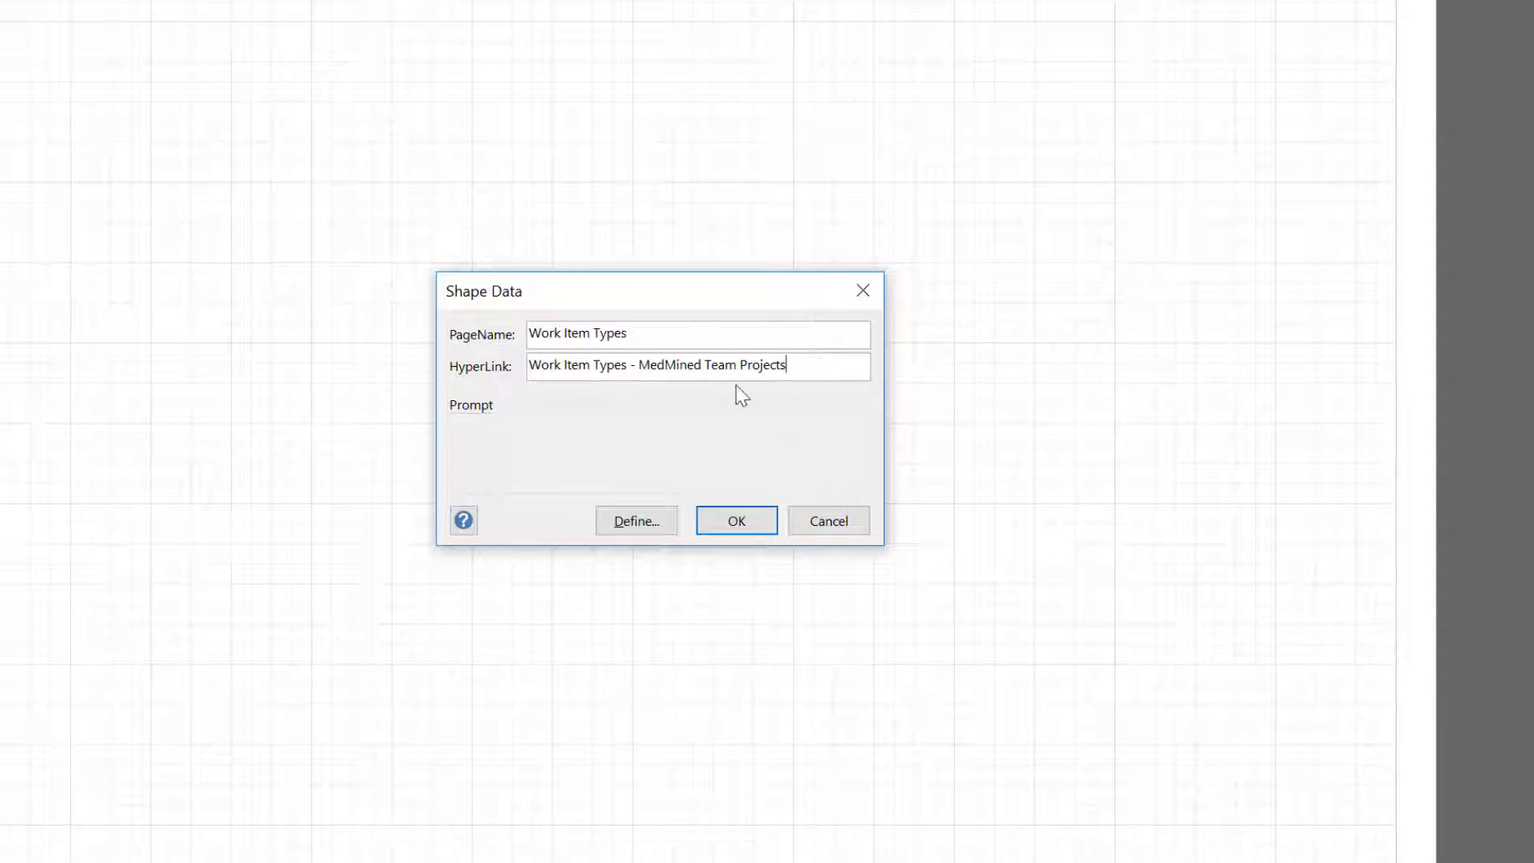
pyautogui.click(724, 519)
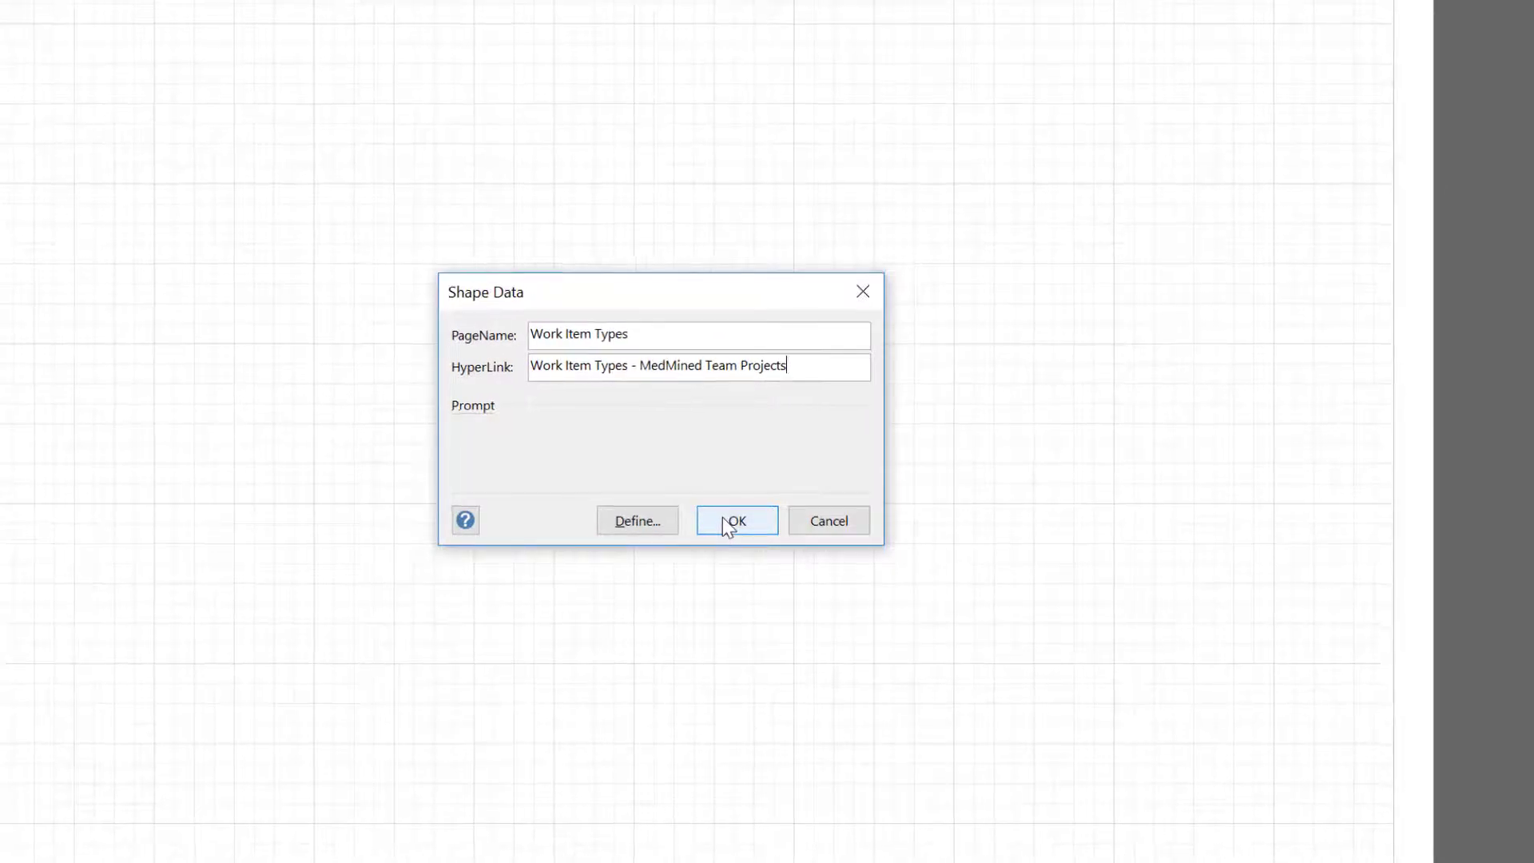
pyautogui.click(309, 210)
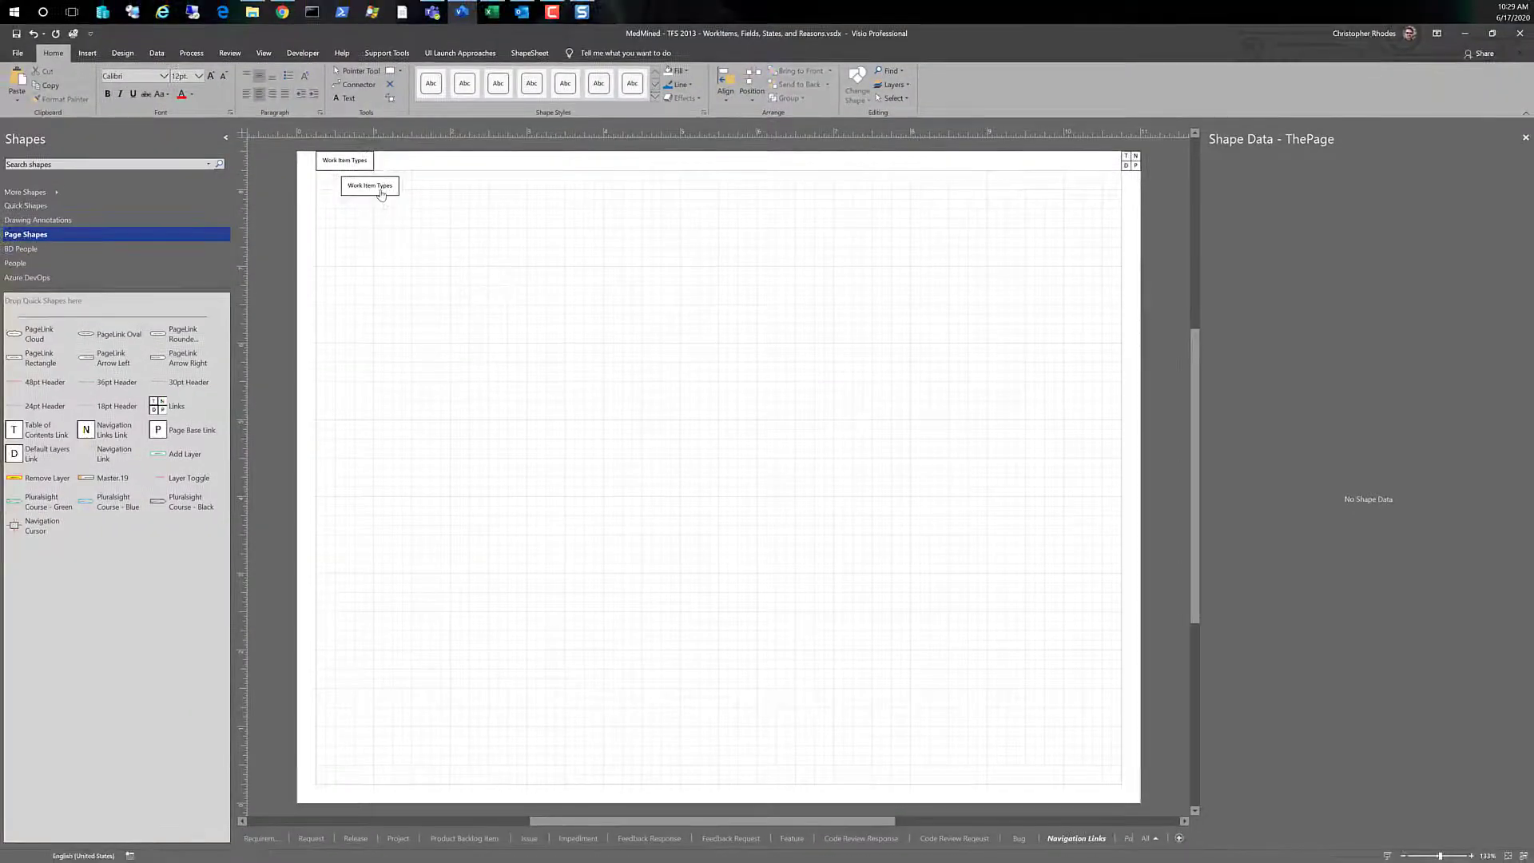
# - Try the duplicated Work Item Types link and inspect its page name and hyperlink on the Navigation Links page
pyautogui.doubleClick(381, 194)
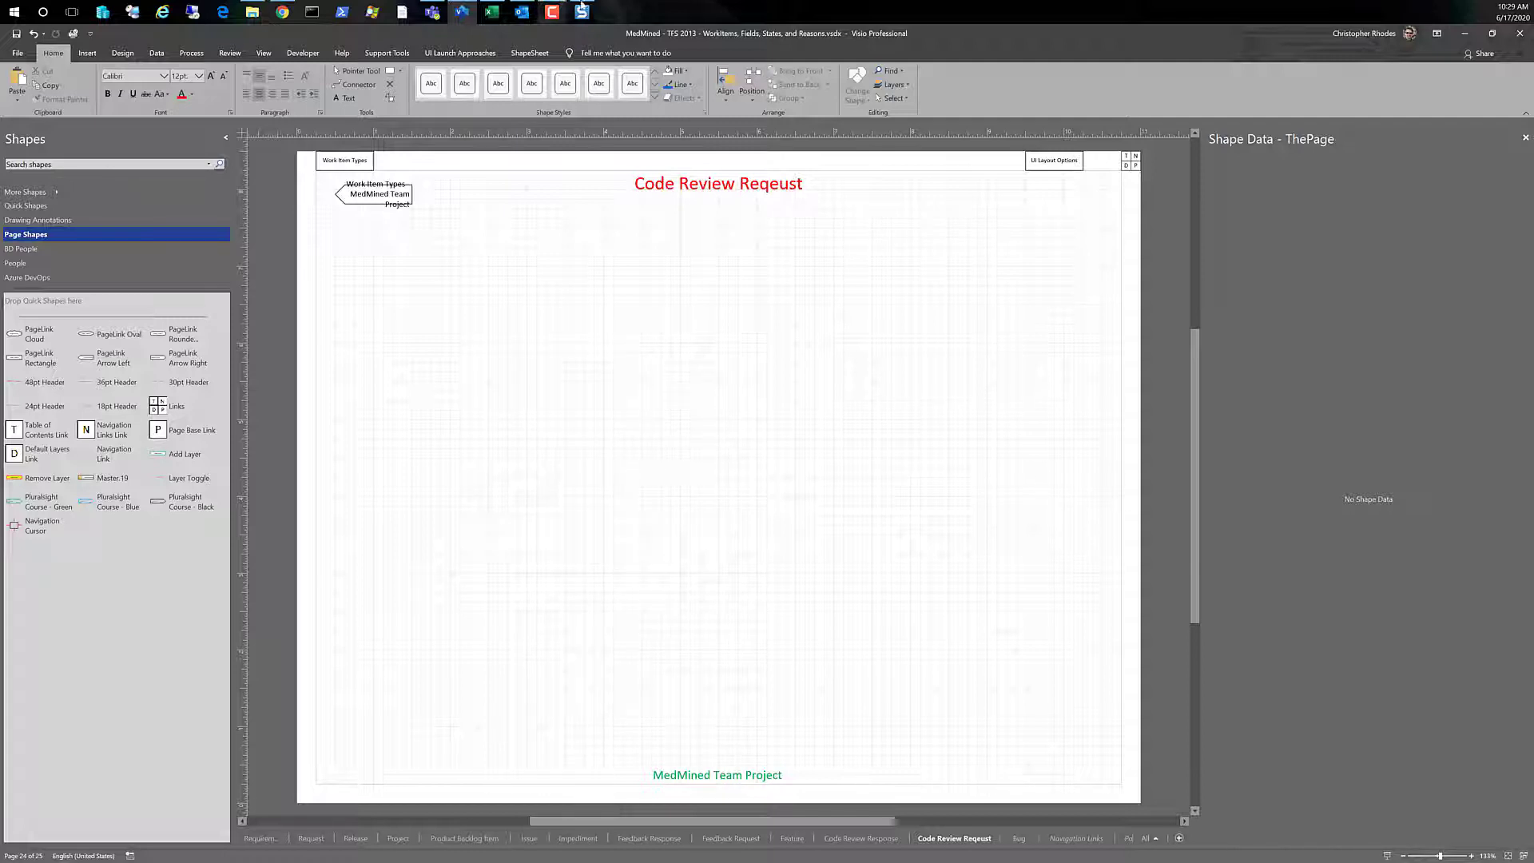
pyautogui.click(1077, 840)
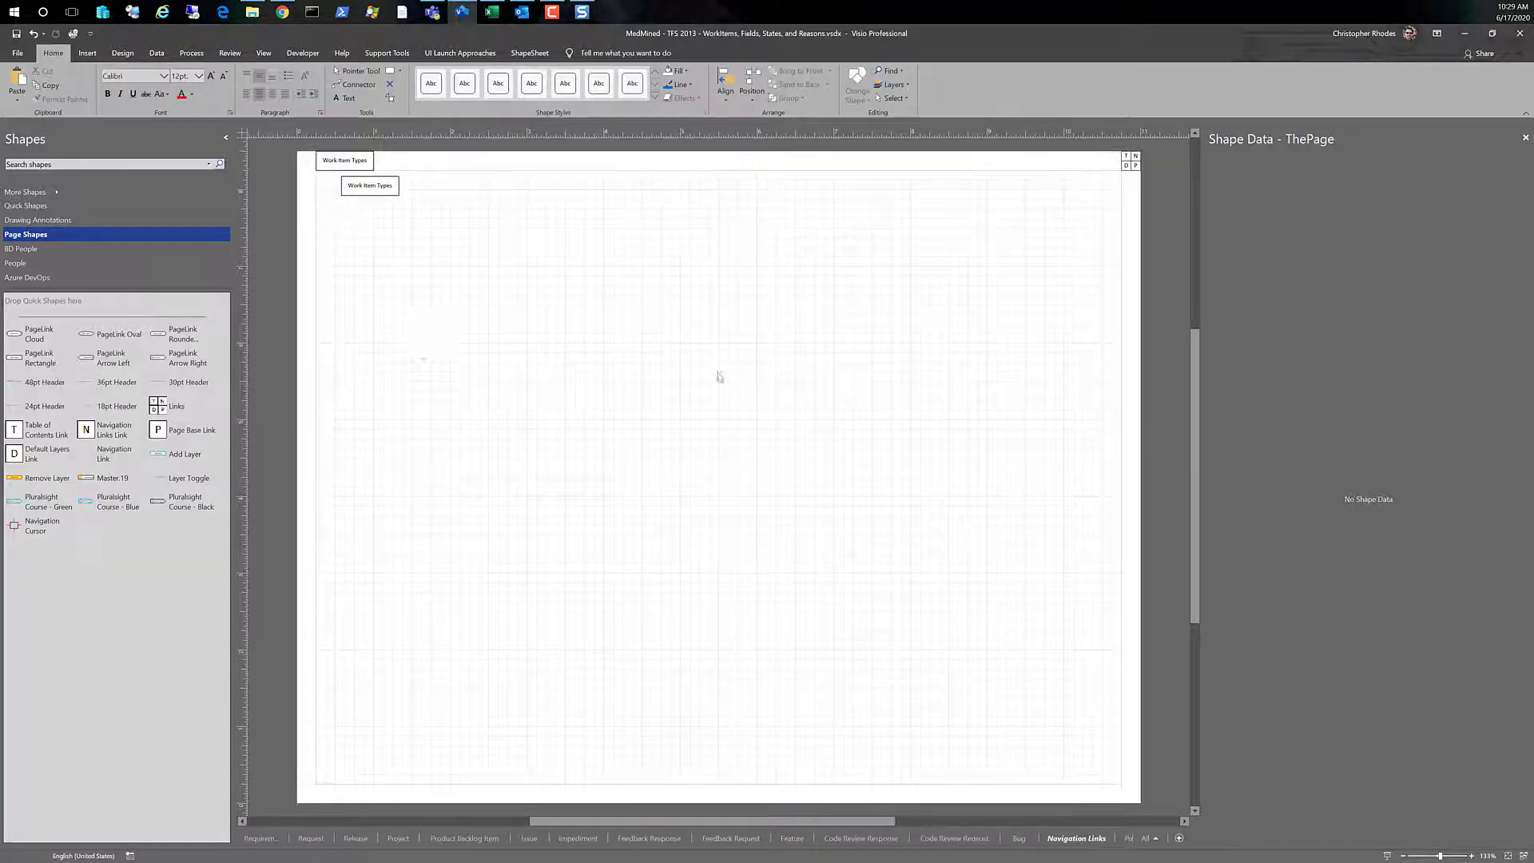
pyautogui.click(376, 188)
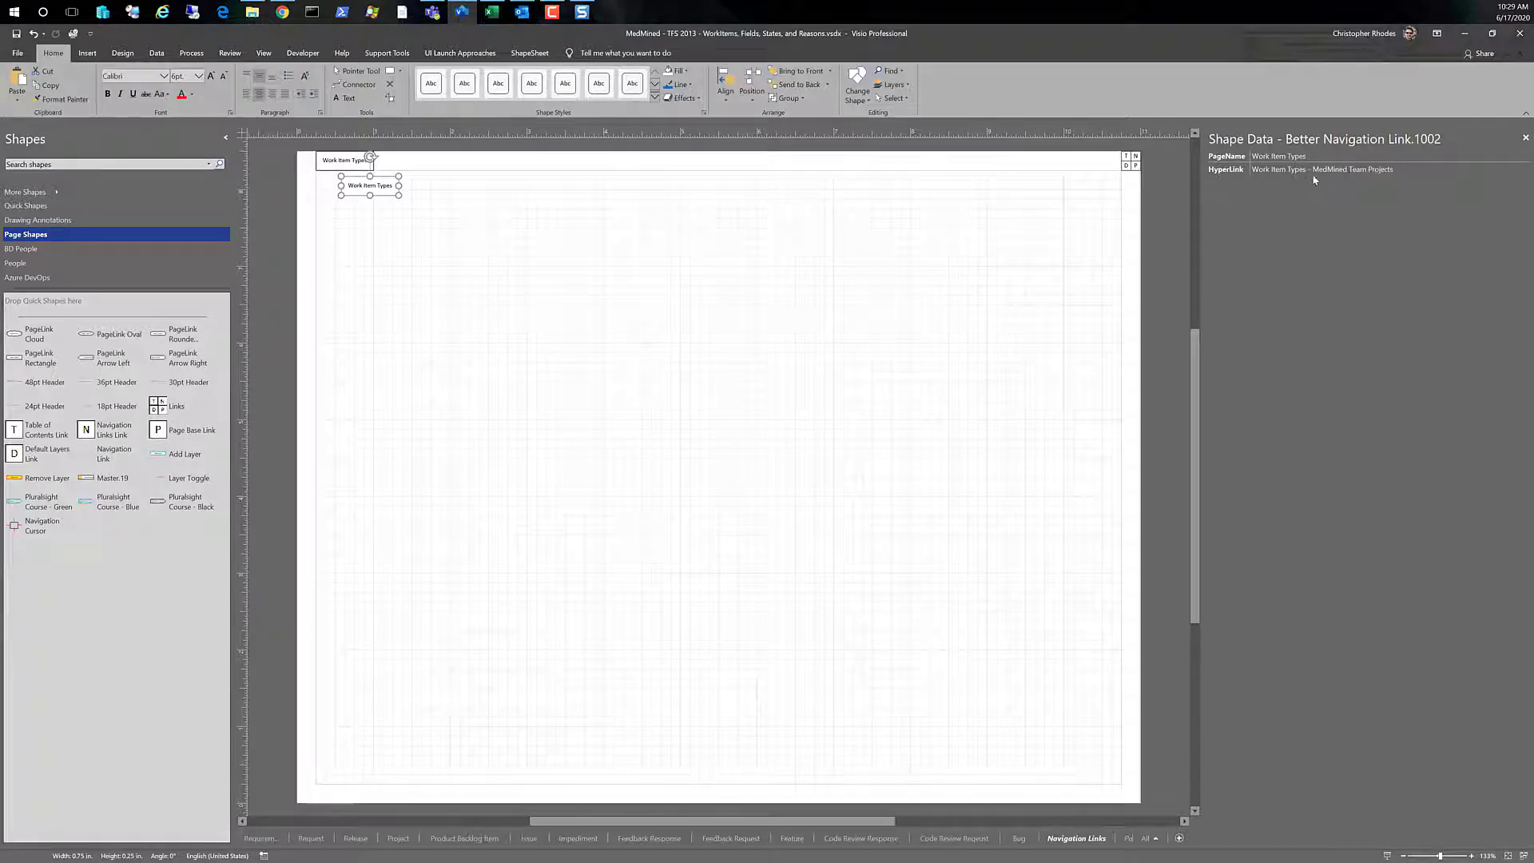
pyautogui.click(392, 248)
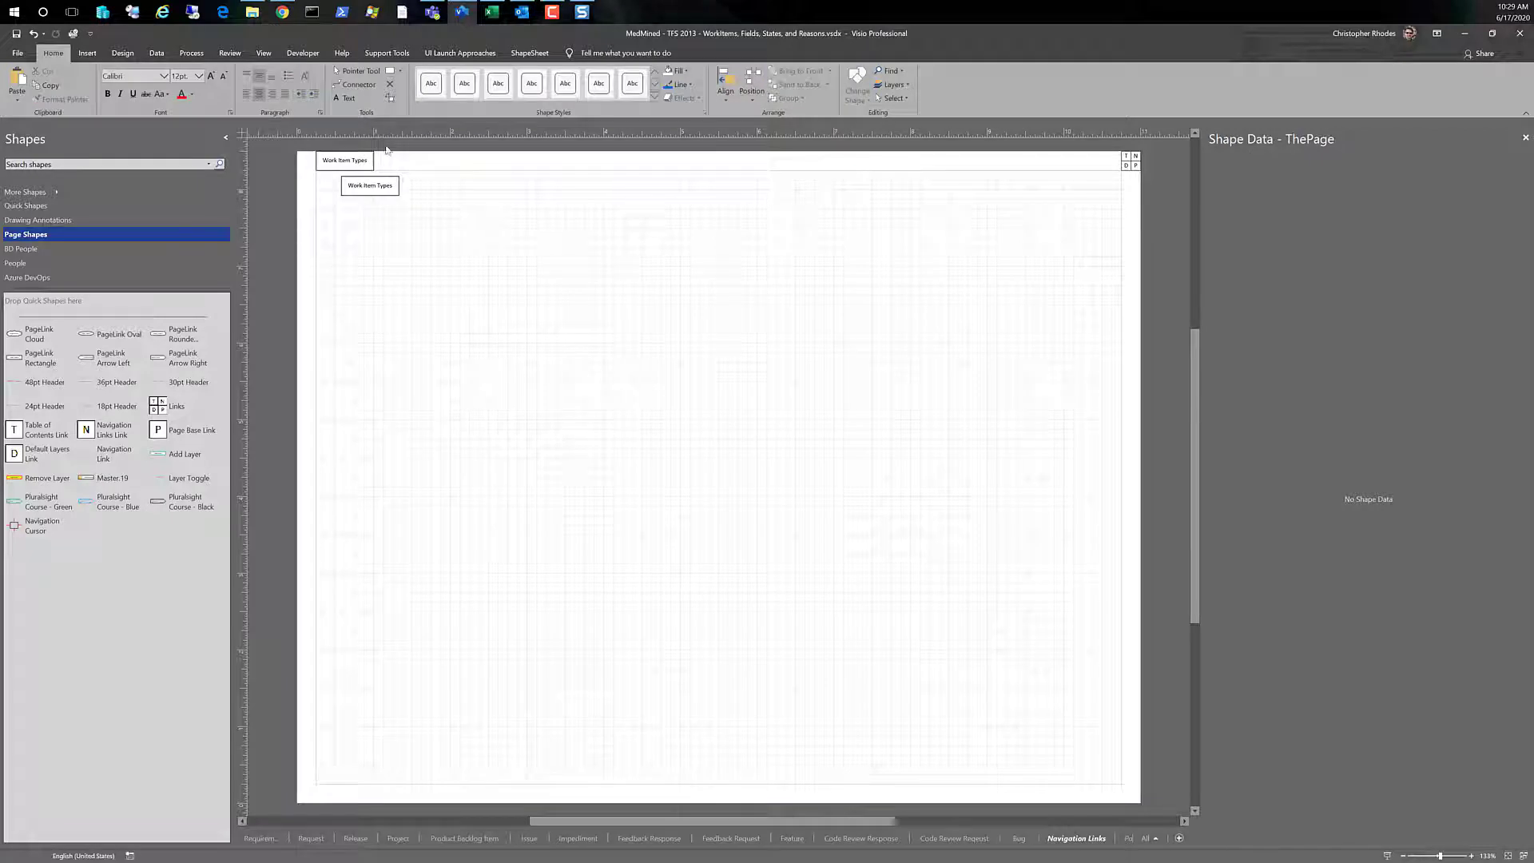
# - Set the duplicated link's hyperlink to "Work Item Types - MedMined Team Project" and follow the link to that page
pyautogui.click(383, 188)
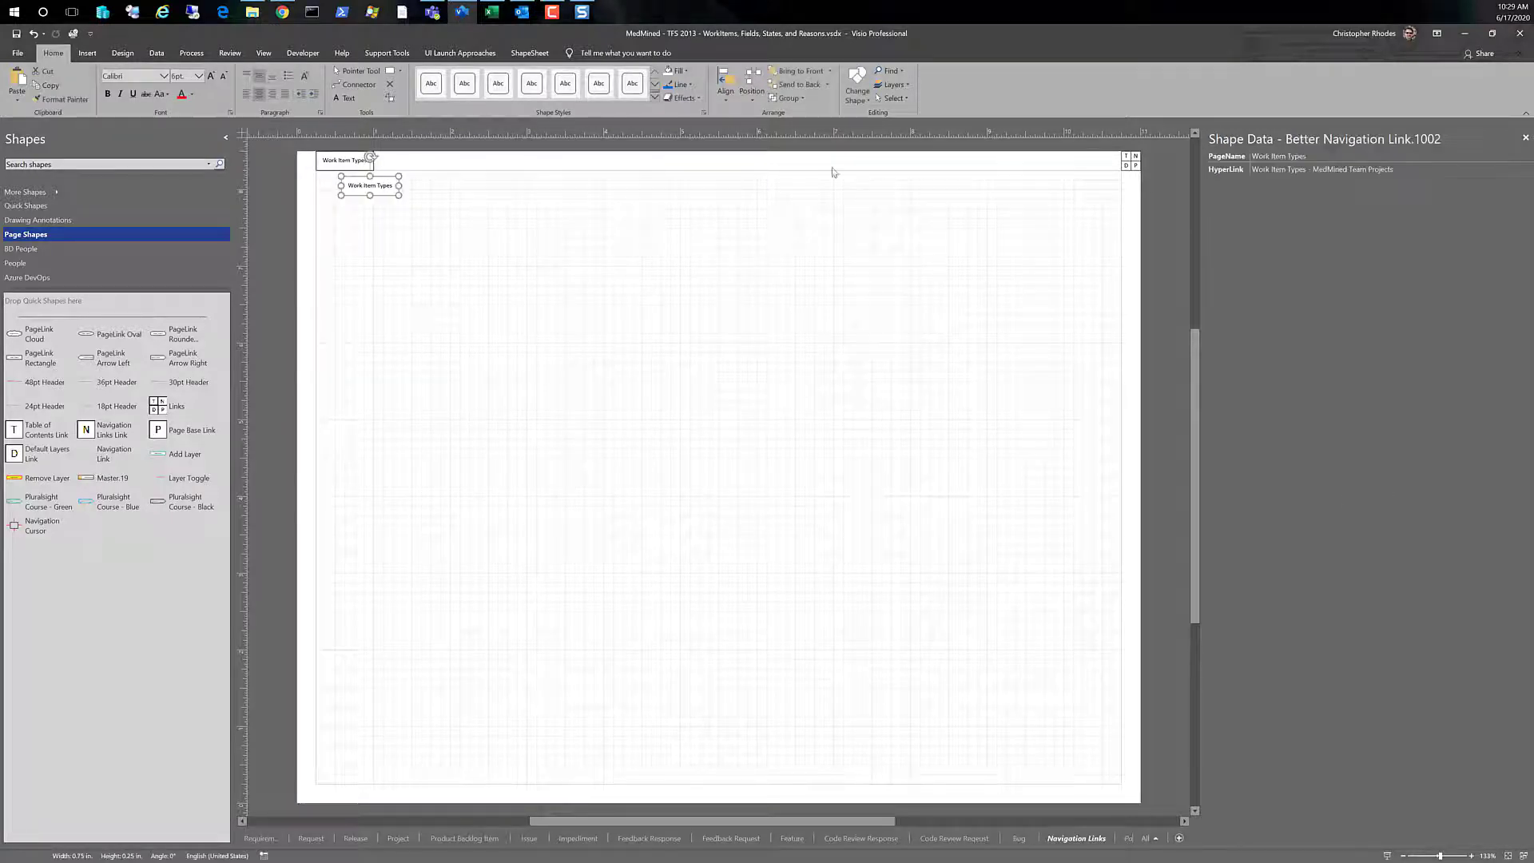
pyautogui.click(1412, 169)
pyautogui.click(1412, 169)
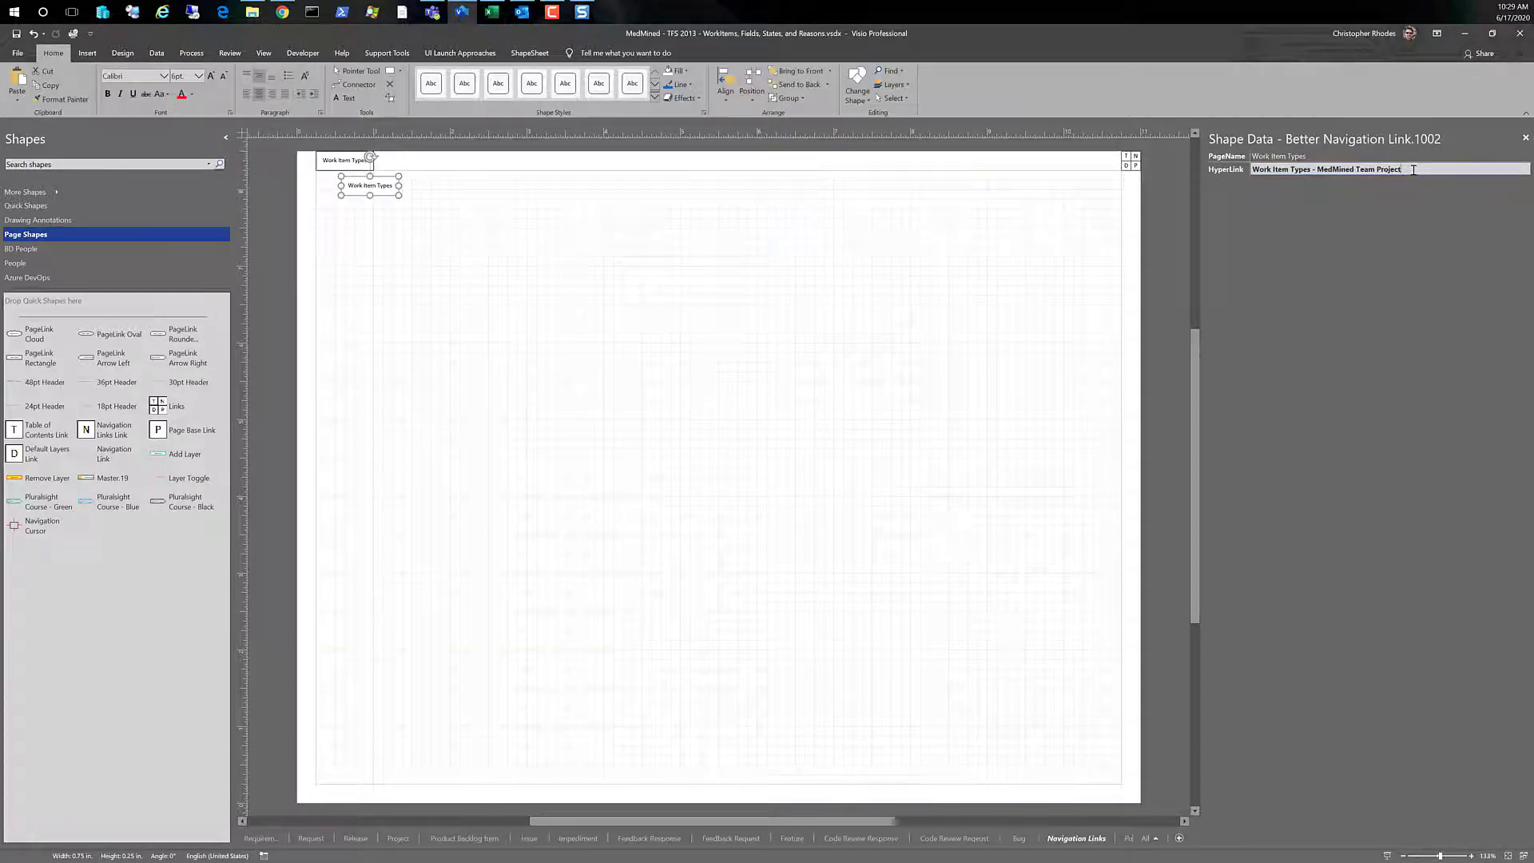
pyautogui.press('Return')
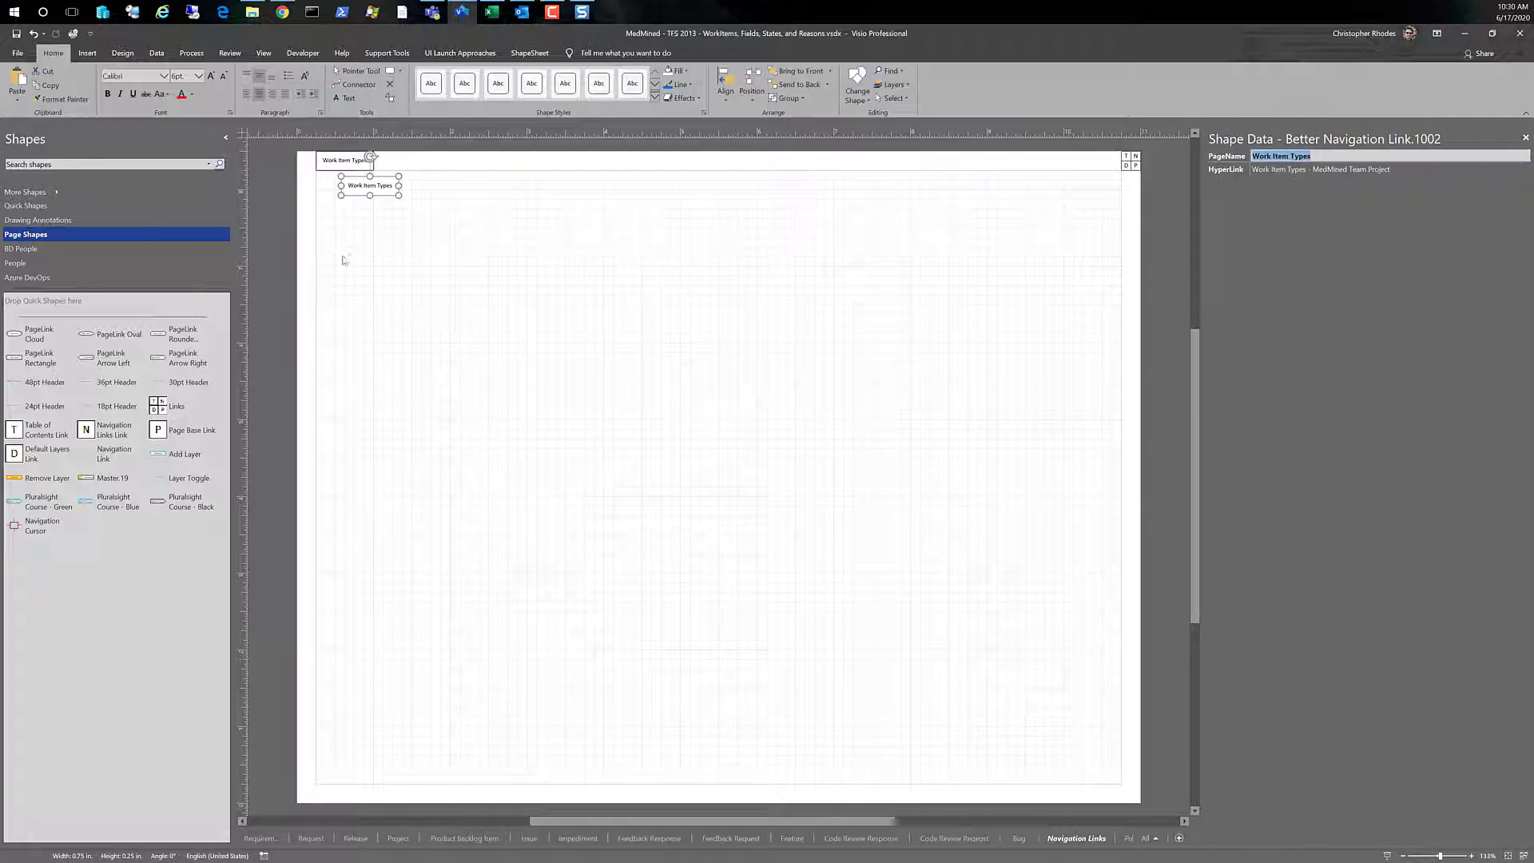
pyautogui.click(370, 234)
pyautogui.keyDown('ctrl'); pyautogui.click(370, 188); pyautogui.keyUp('ctrl')
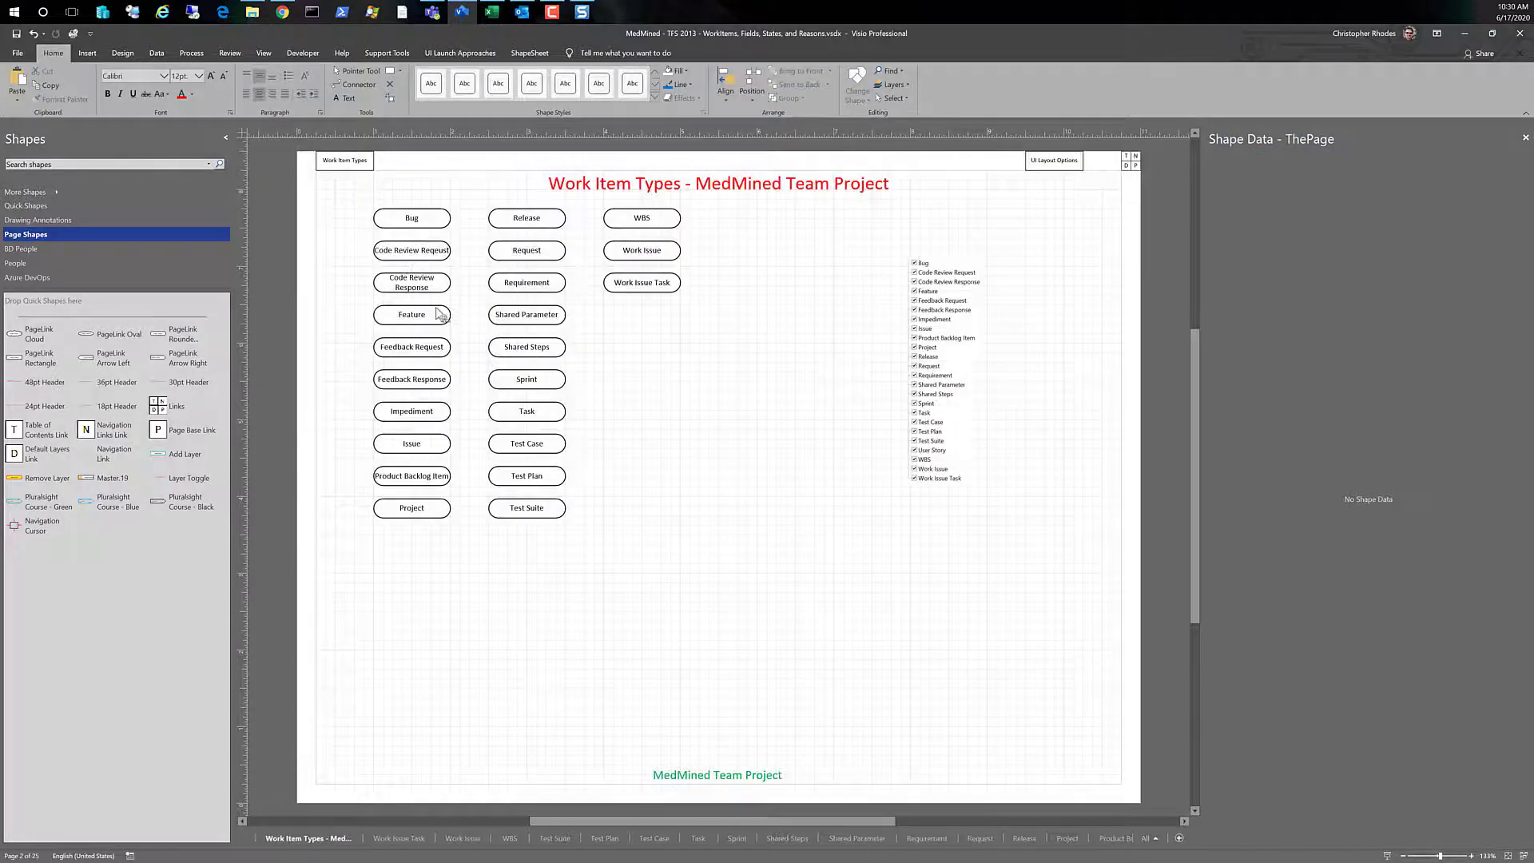
# - Move the duplicated Work Item Types link to the lower middle of the Navigation Links page
pyautogui.keyDown('ctrl'); pyautogui.click(1135, 159); pyautogui.keyUp('ctrl')
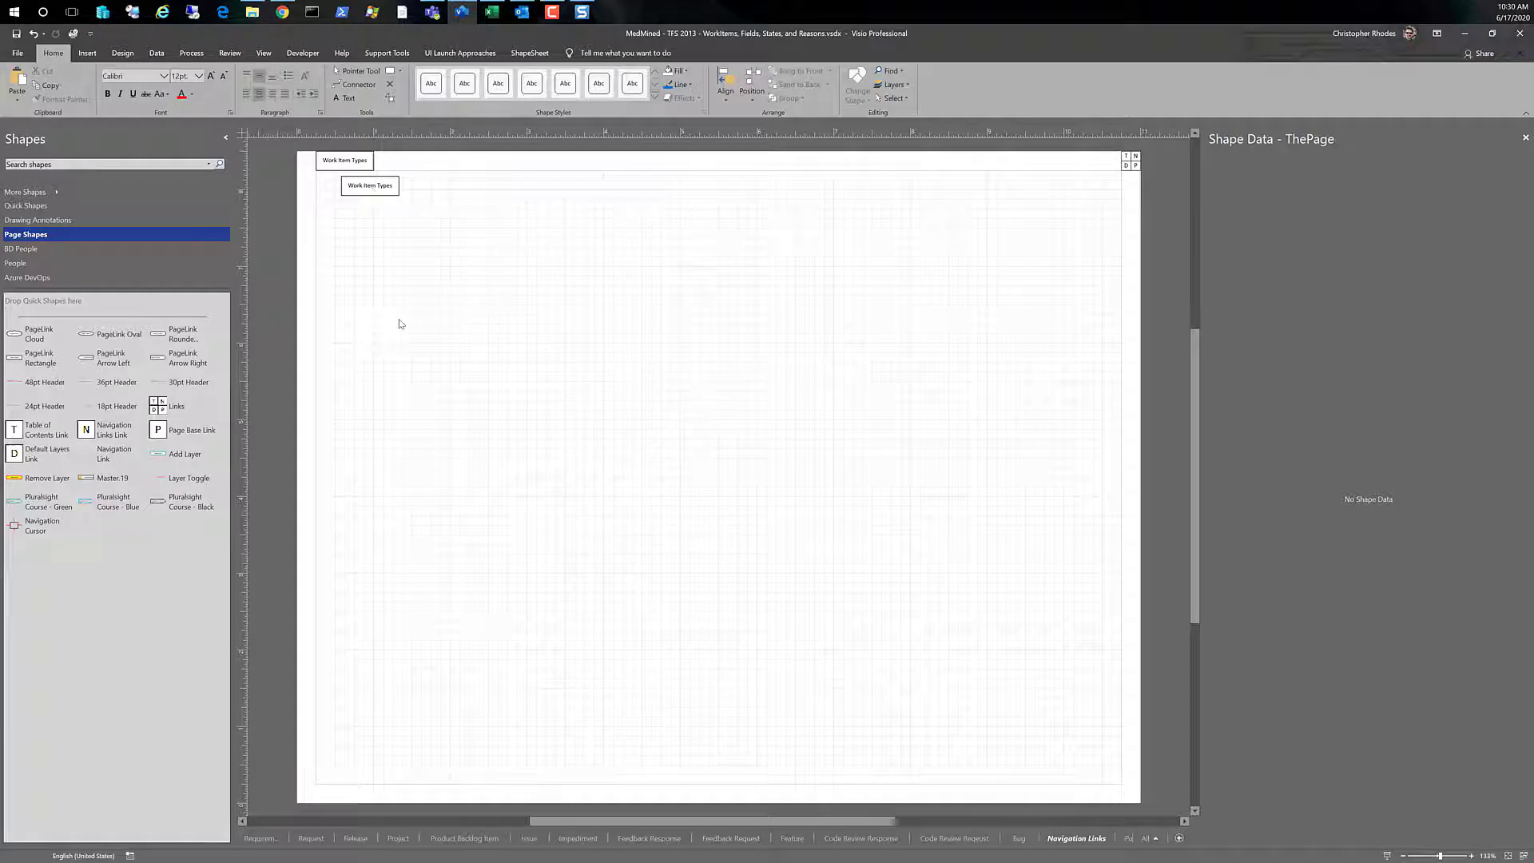
pyautogui.moveTo(392, 188); pyautogui.dragTo(731, 604)
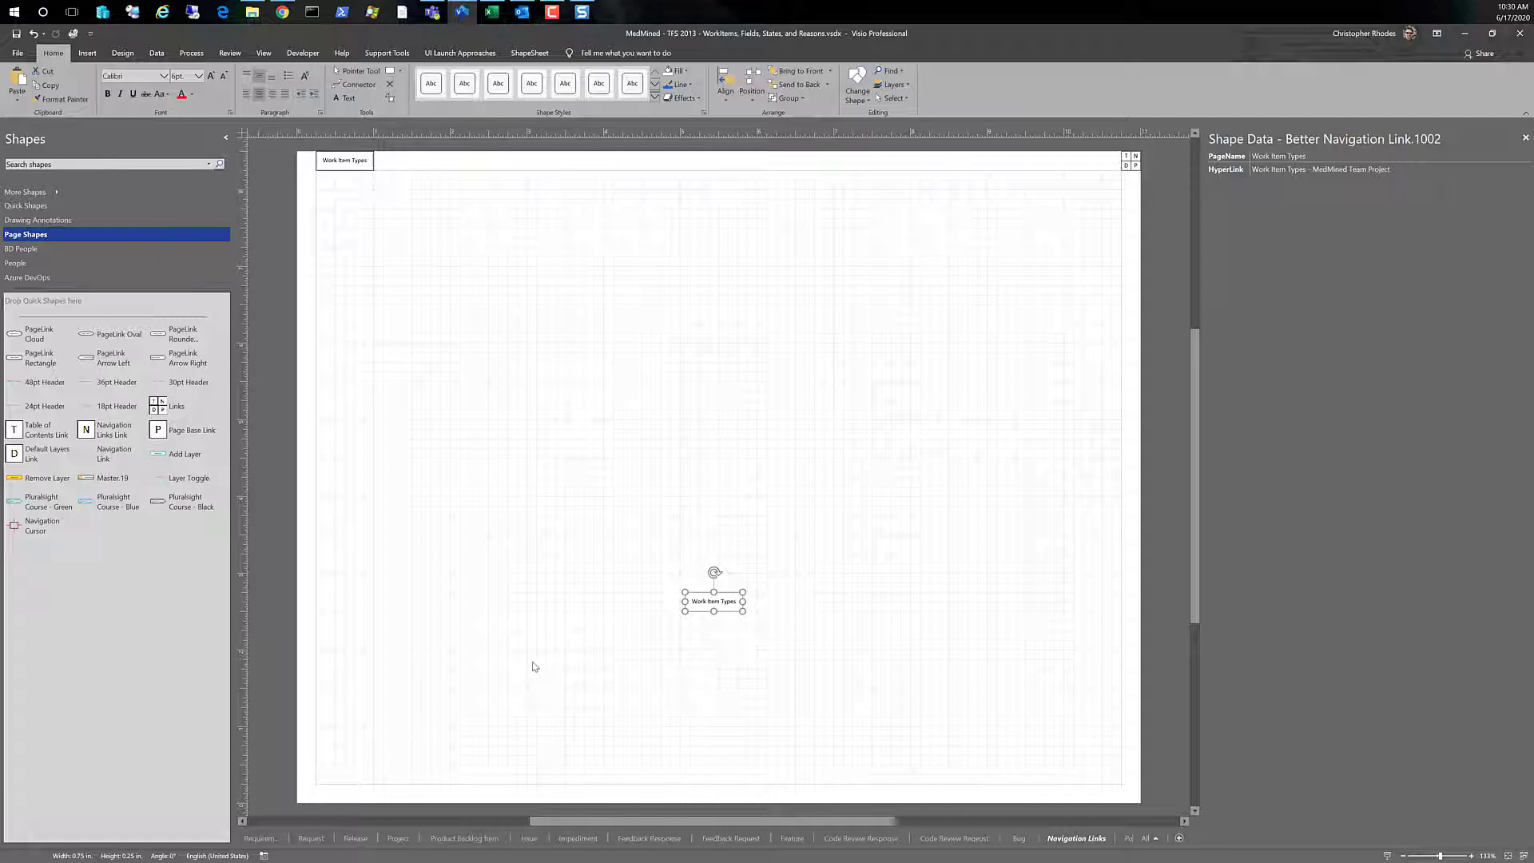
pyautogui.click(758, 782)
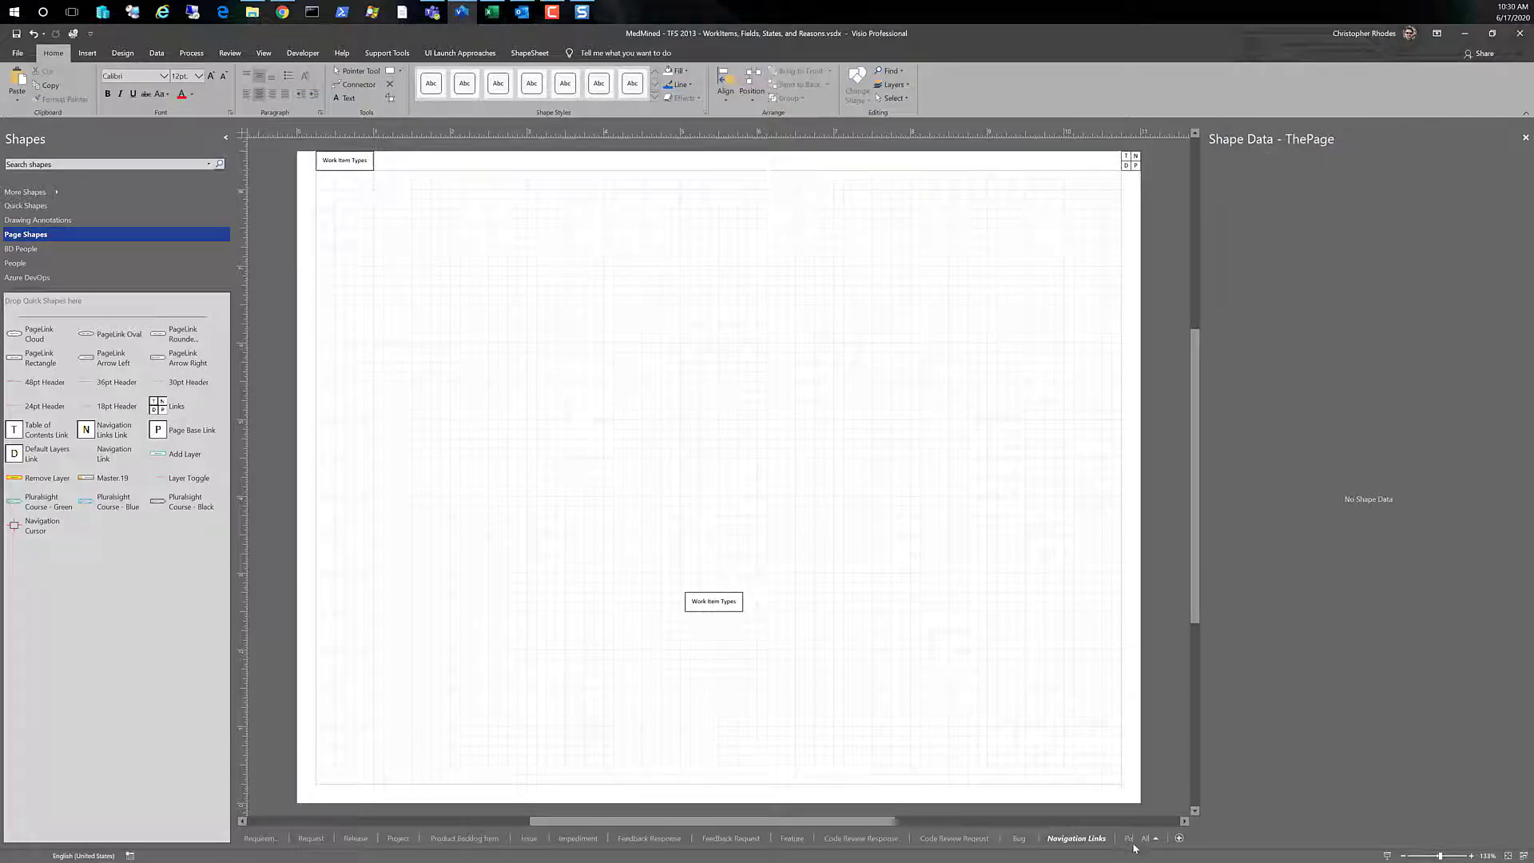
# - Try to create a new page for the Work Issue Task shape, and delete the blank Page-26
pyautogui.click(337, 164)
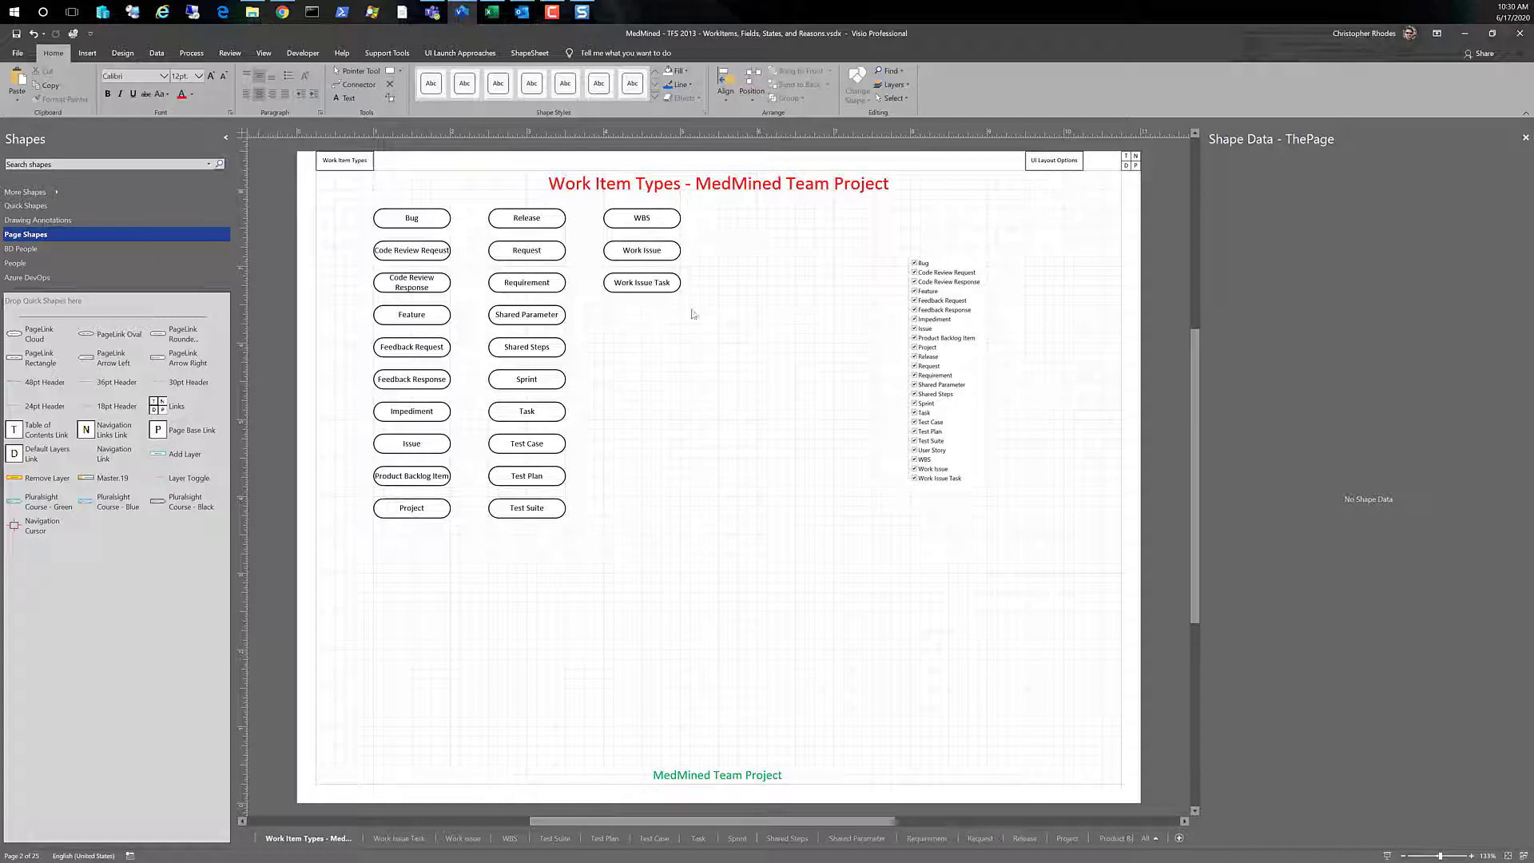
pyautogui.rightClick(677, 285)
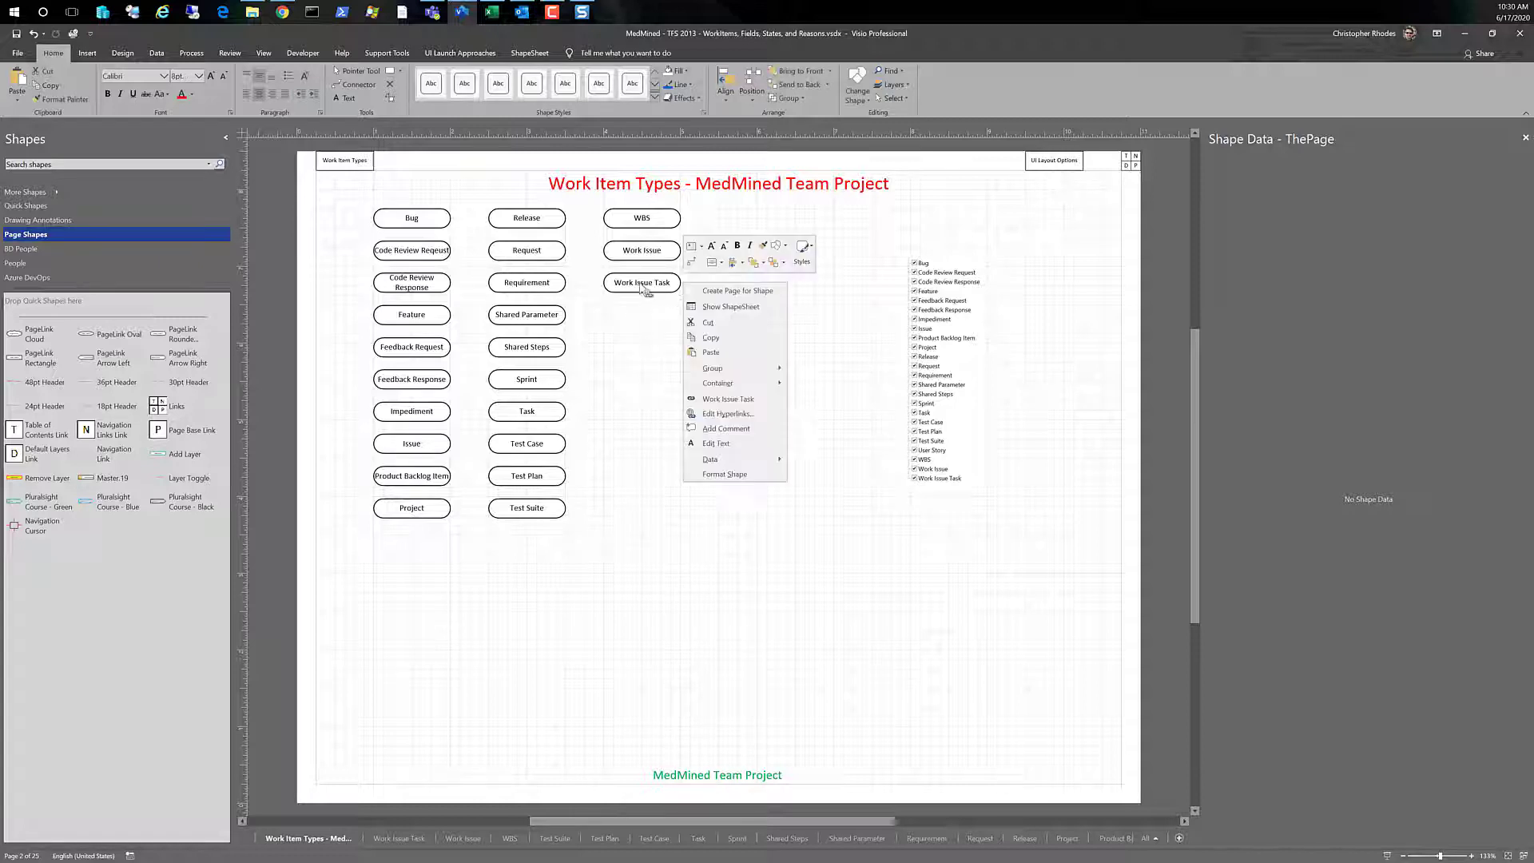
pyautogui.click(715, 291)
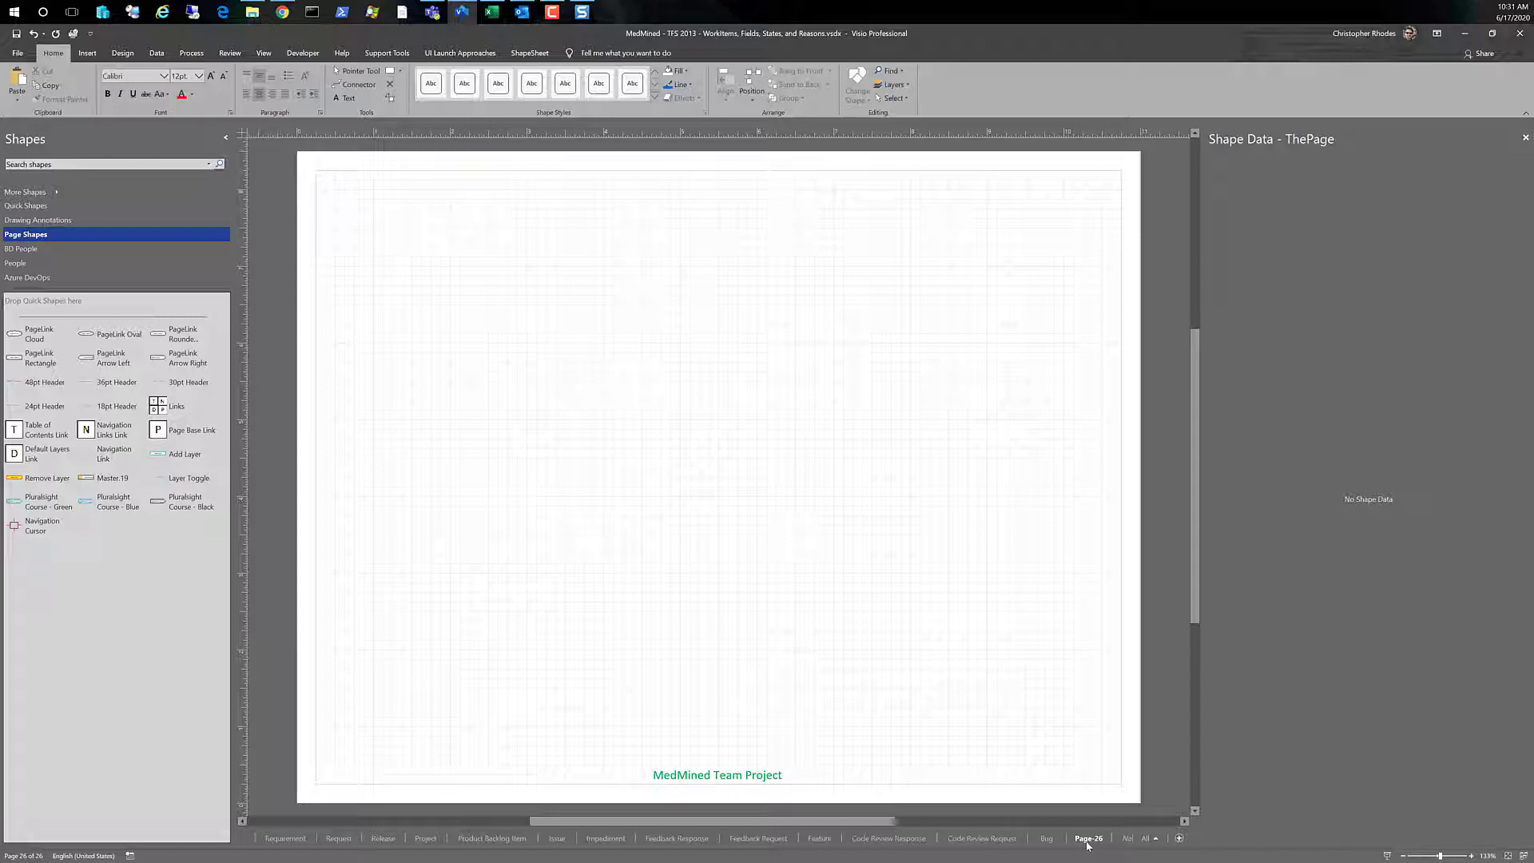
pyautogui.rightClick(1086, 845)
pyautogui.click(1119, 777)
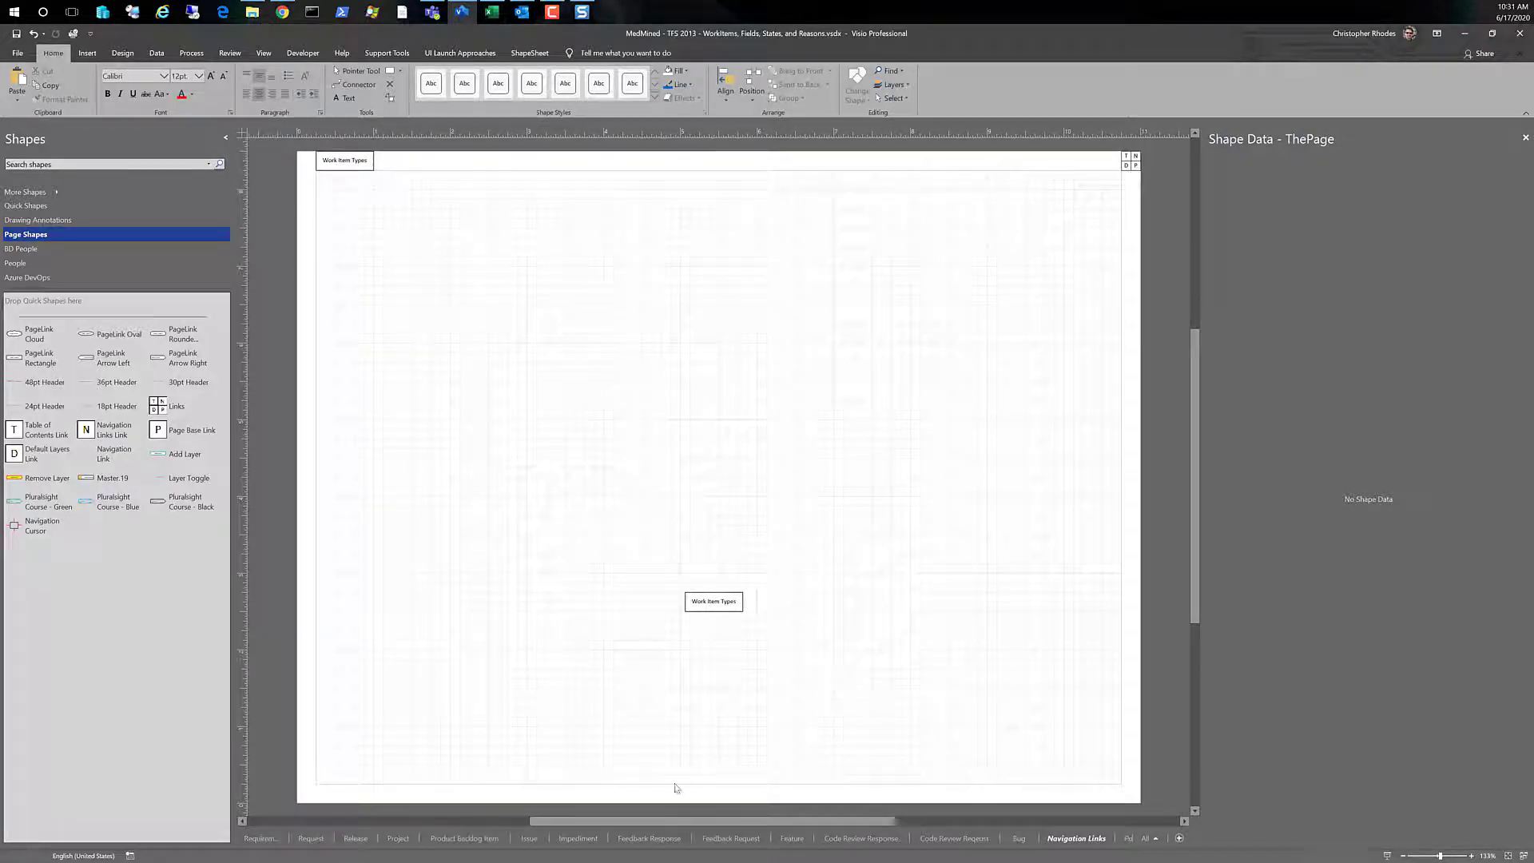
# - Delete the existing Work Issue Task page from the drawing
pyautogui.click(354, 164)
pyautogui.click(404, 844)
pyautogui.rightClick(407, 845)
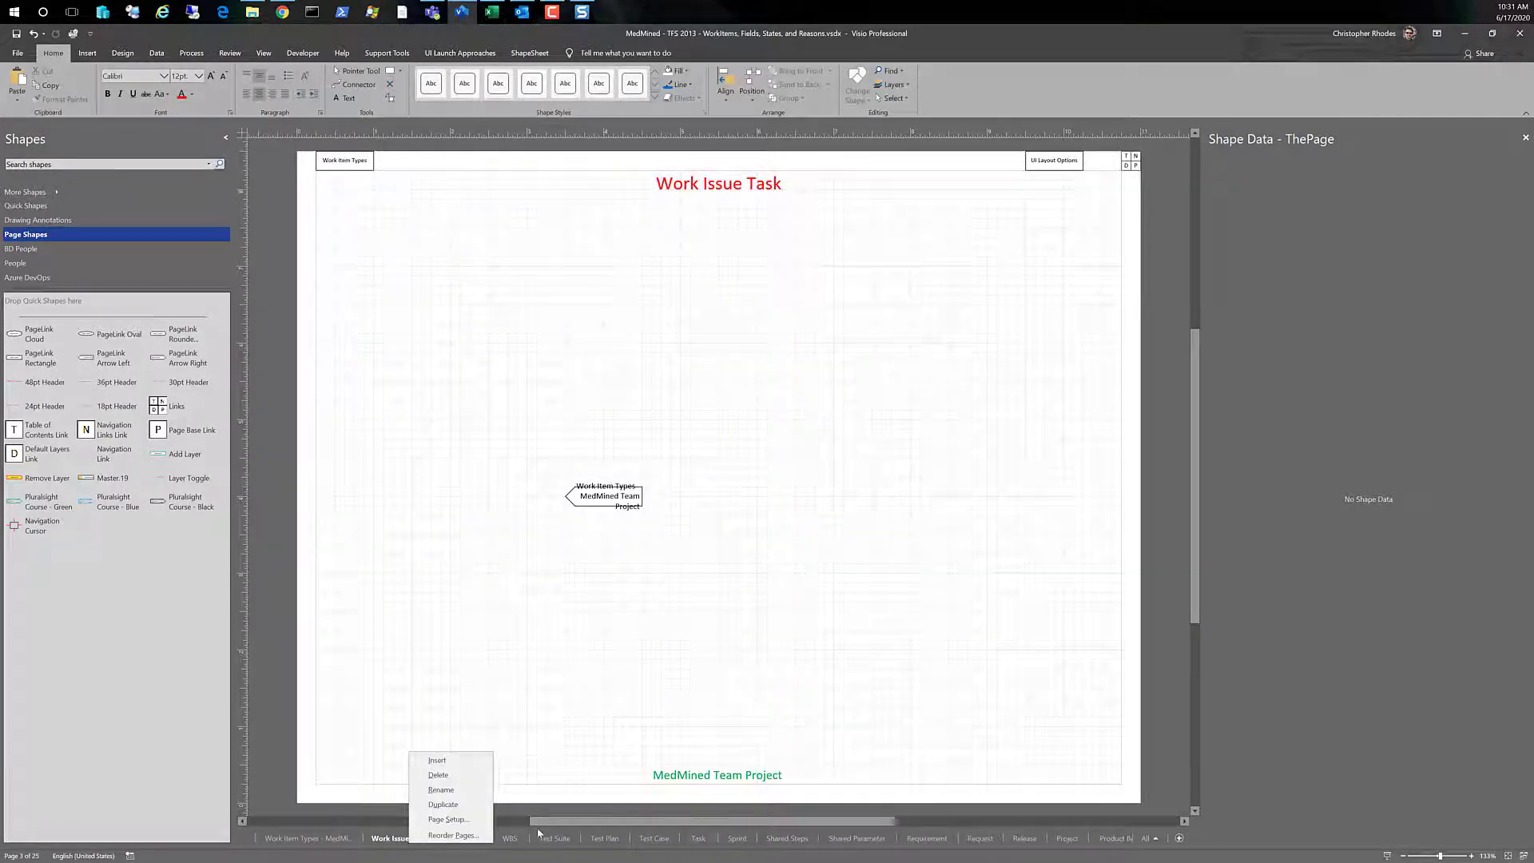
pyautogui.click(439, 775)
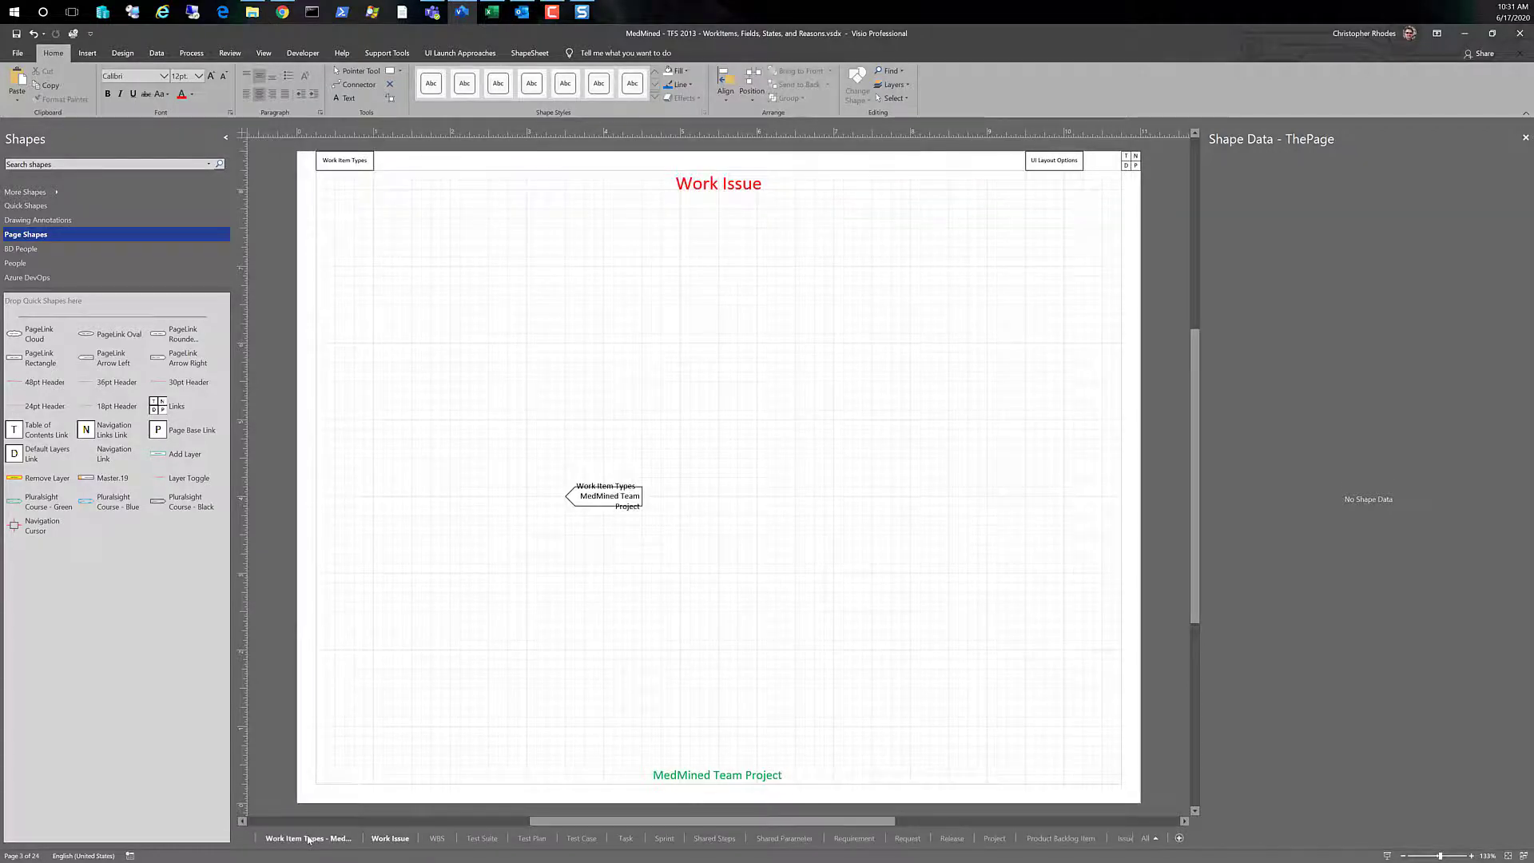
# - Create a page for the Work Issue Task shape on the Work Item Types - MedMined Team Project page
pyautogui.click(308, 839)
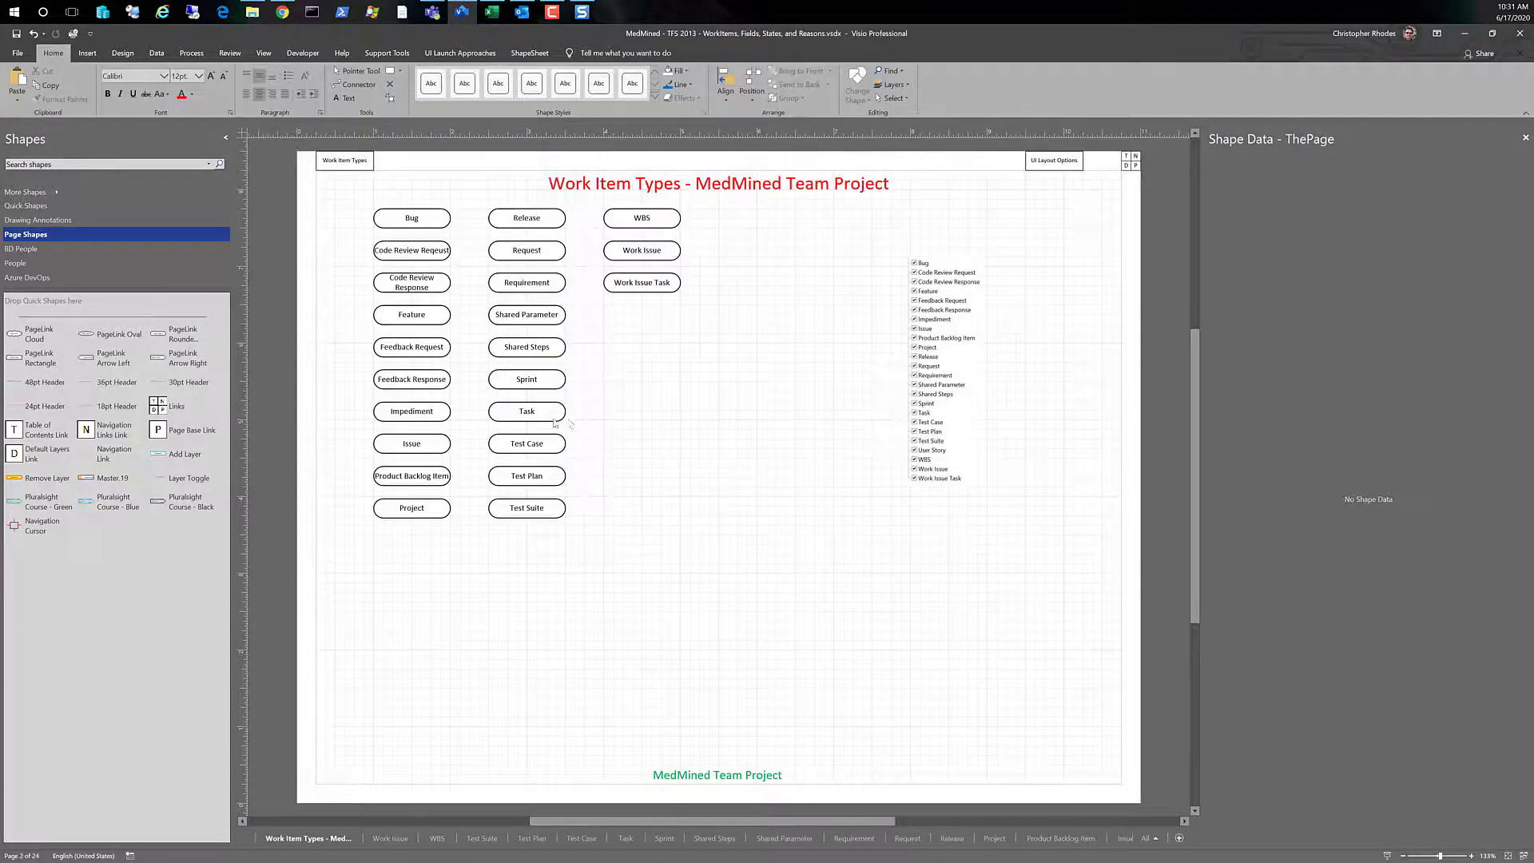
pyautogui.rightClick(677, 284)
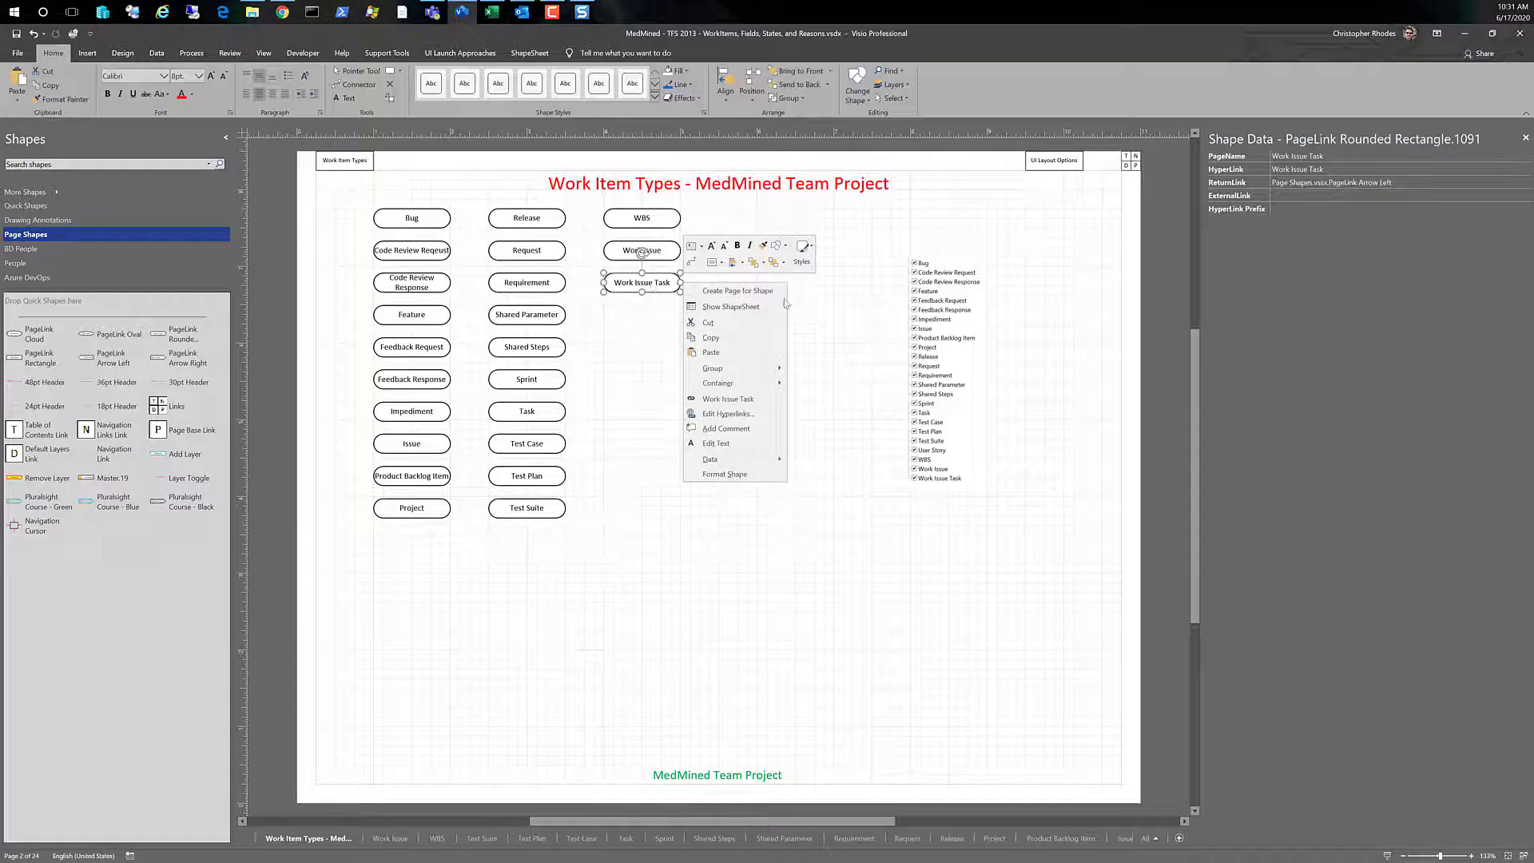
pyautogui.click(737, 291)
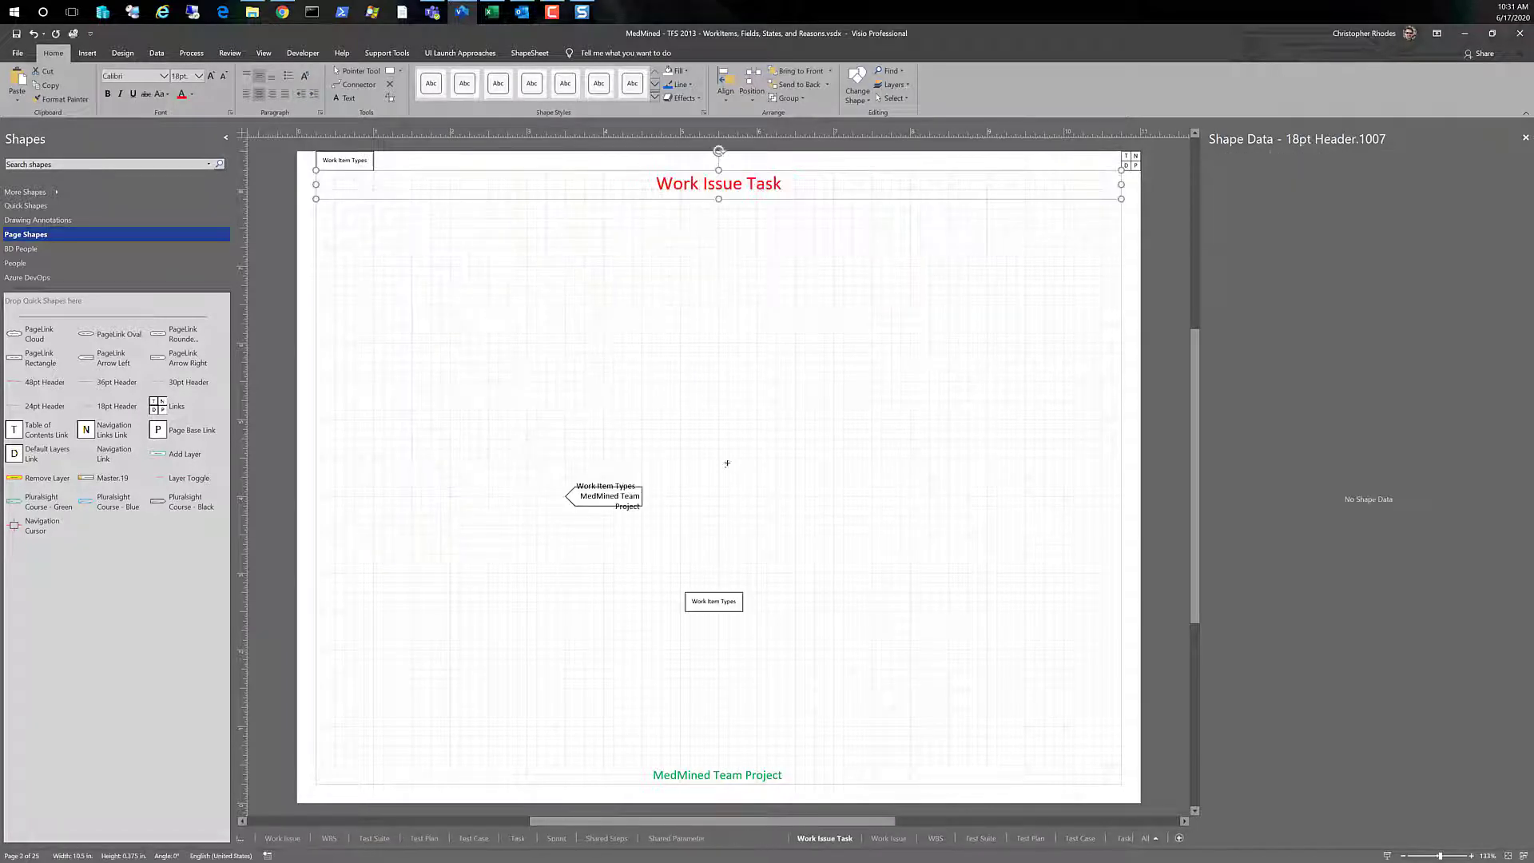
# - Move the return link arrow on the Work Issue Task page to the drawing's upper-left corner, just below the navigation link
pyautogui.click(618, 505)
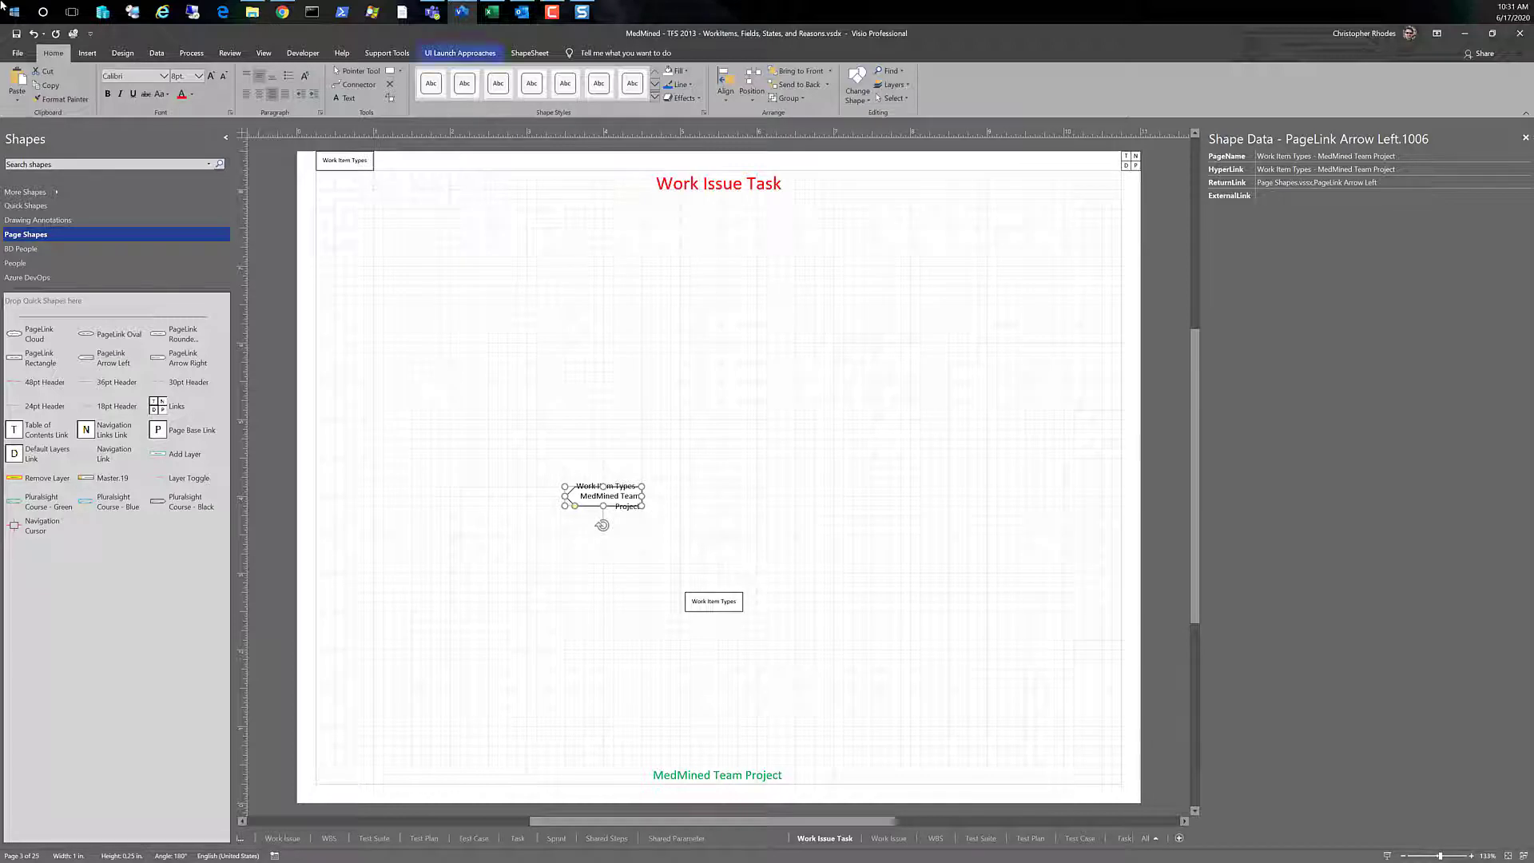
pyautogui.moveTo(612, 504); pyautogui.dragTo(386, 206)
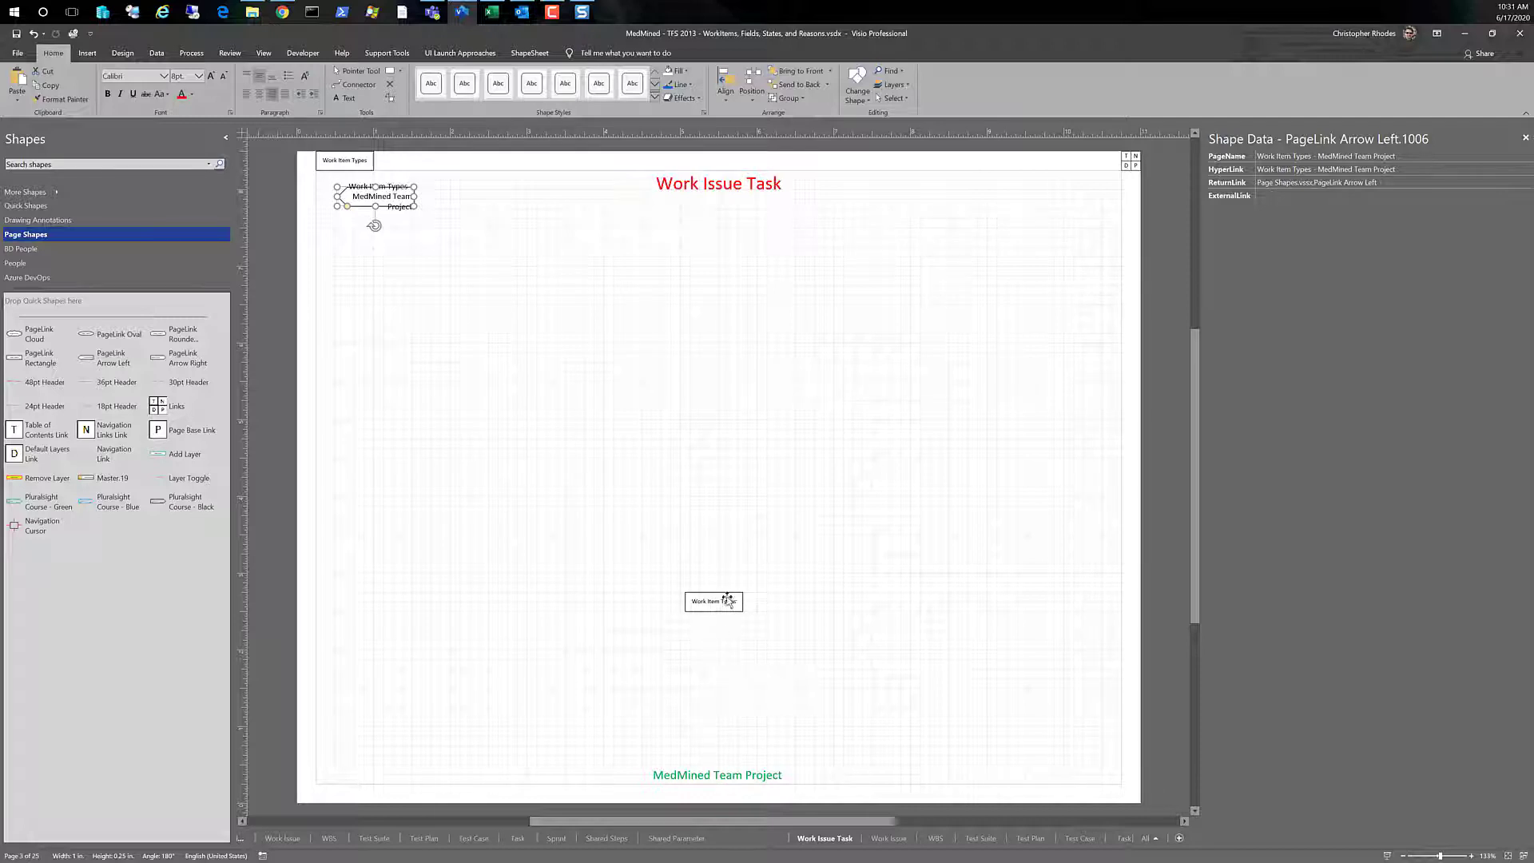
pyautogui.click(1029, 767)
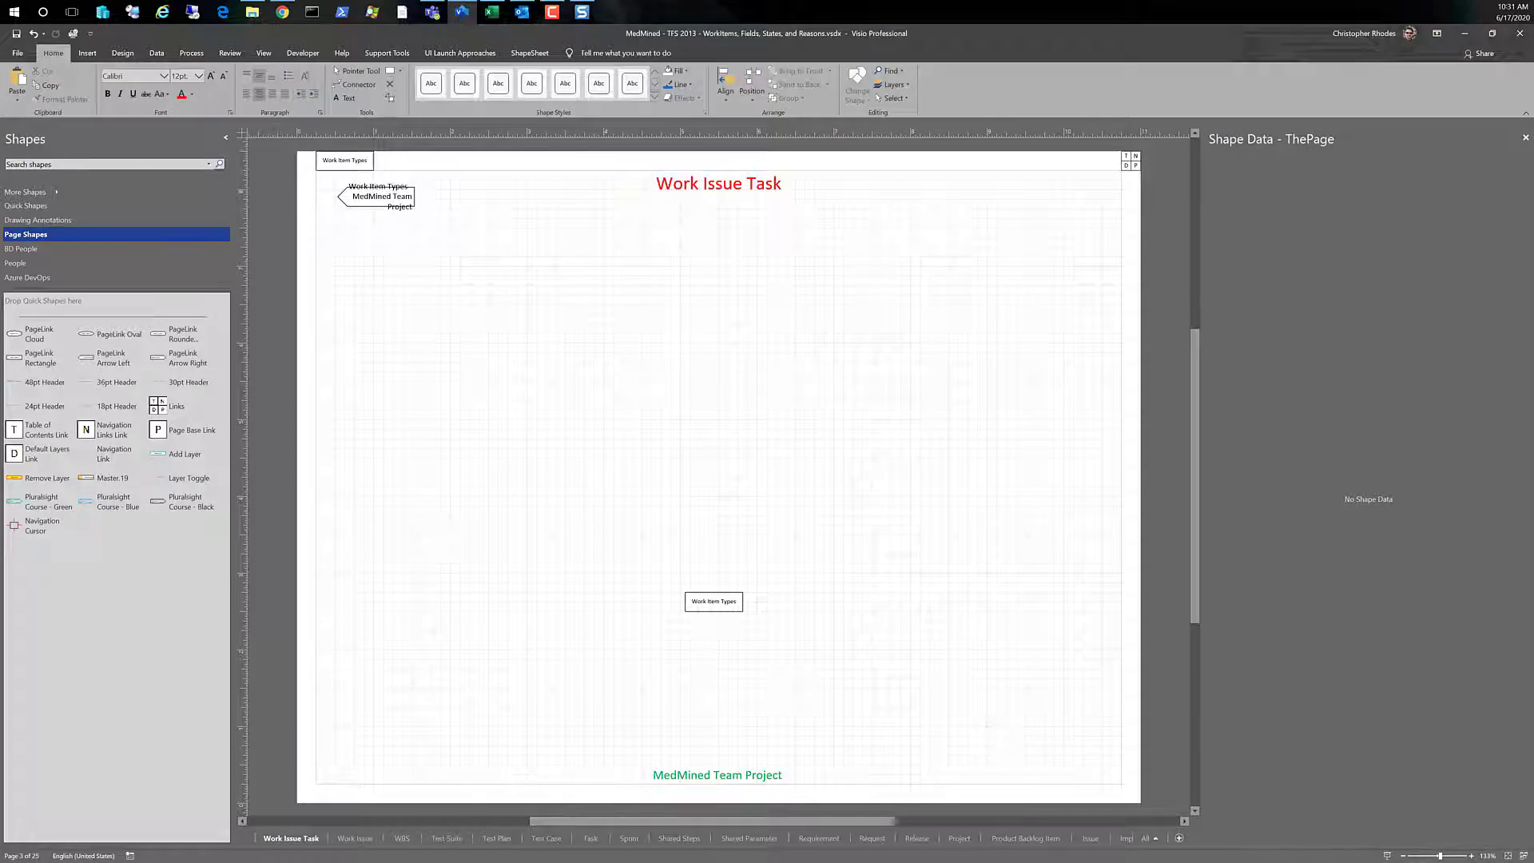
# - Delete the duplicate Work Item Types link in the lower middle of the Navigation Links background page
pyautogui.click(1148, 838)
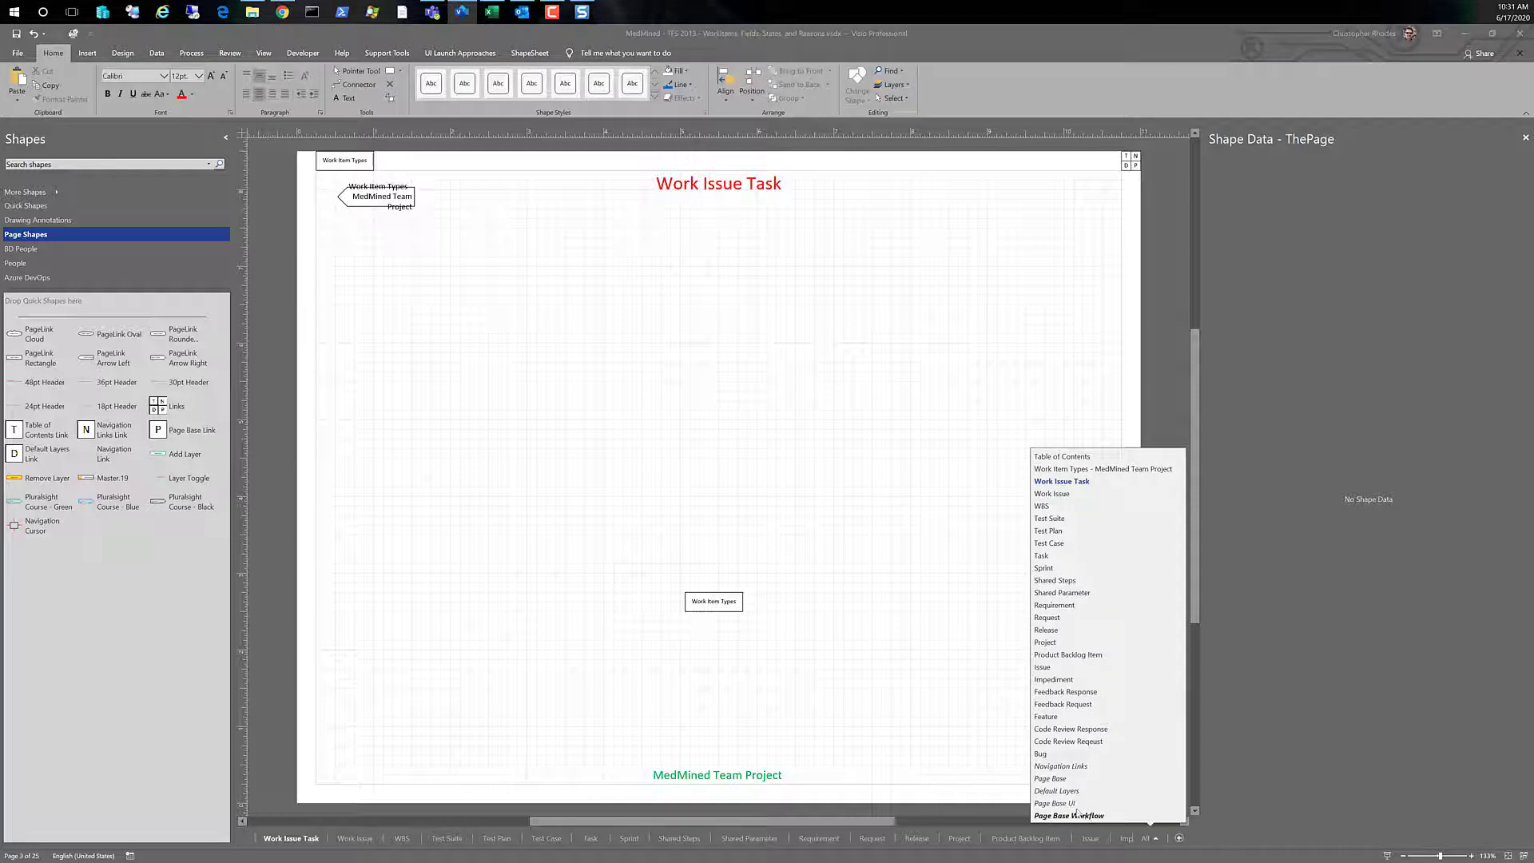
pyautogui.click(1063, 765)
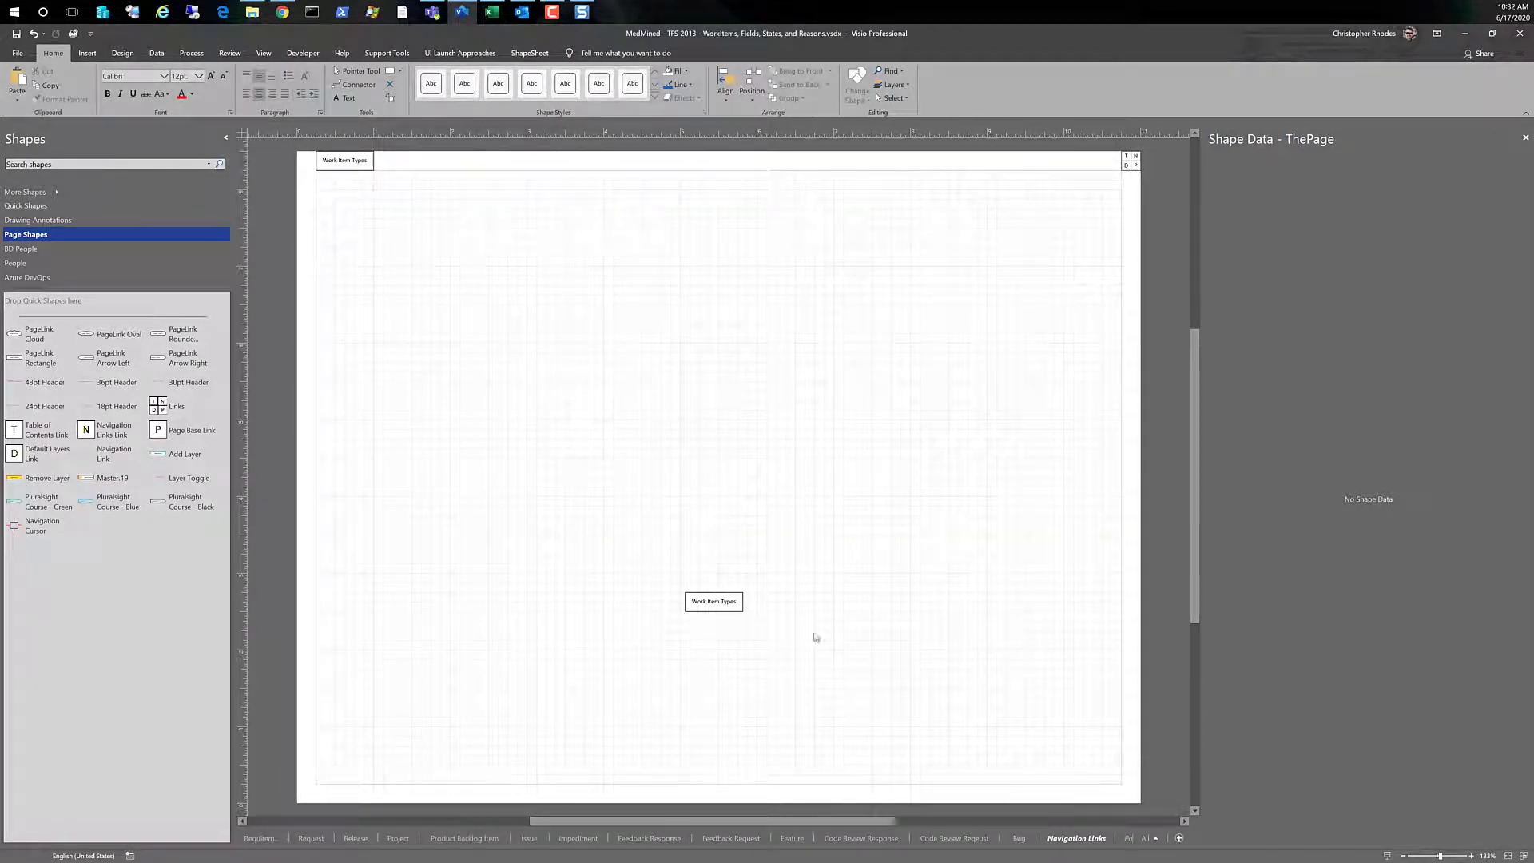
pyautogui.moveTo(645, 573); pyautogui.dragTo(867, 672)
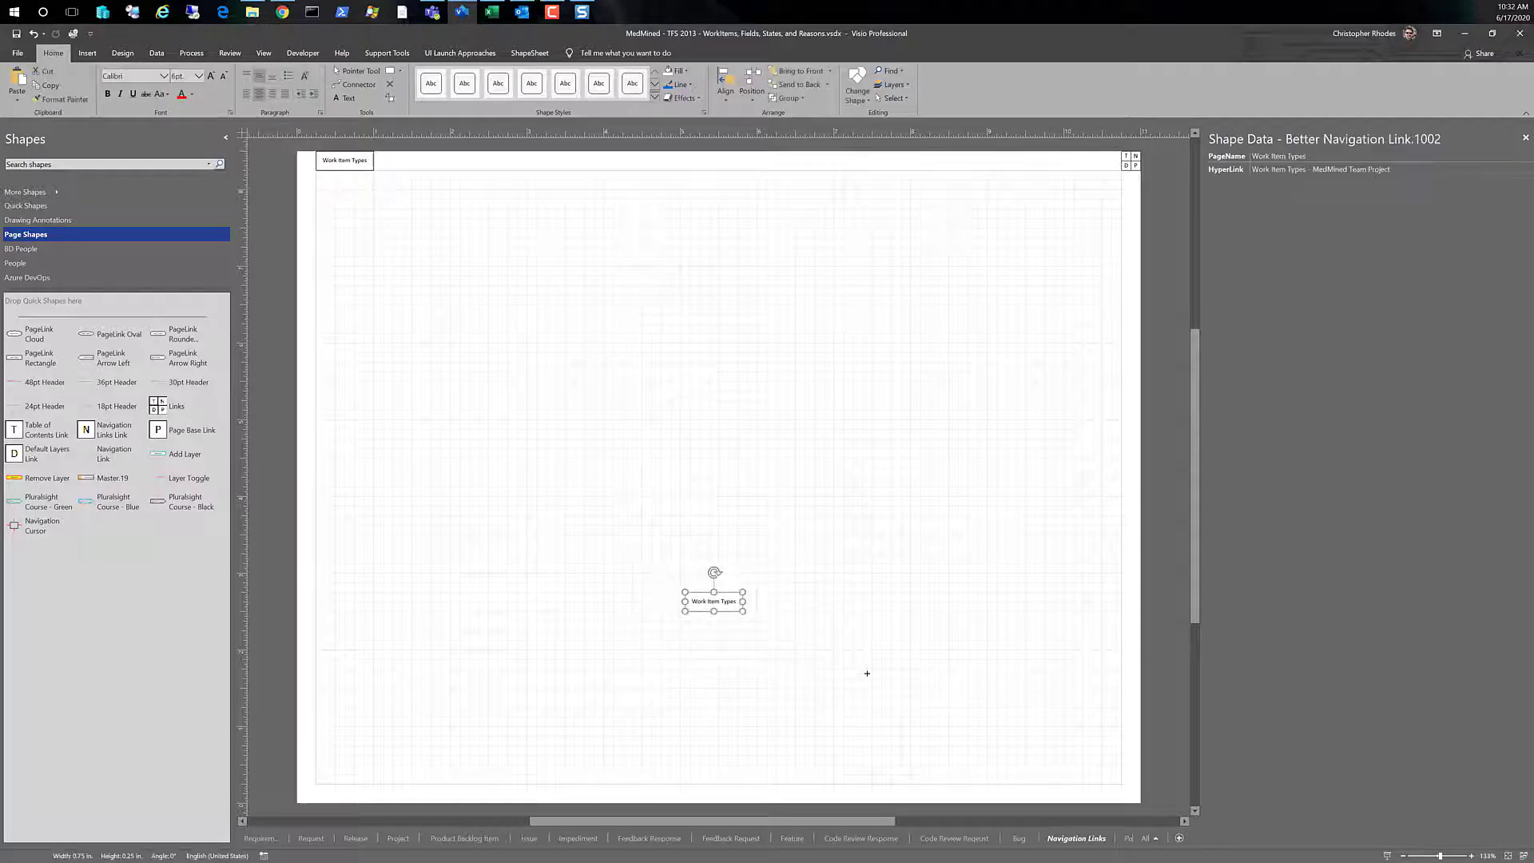
pyautogui.press('Delete')
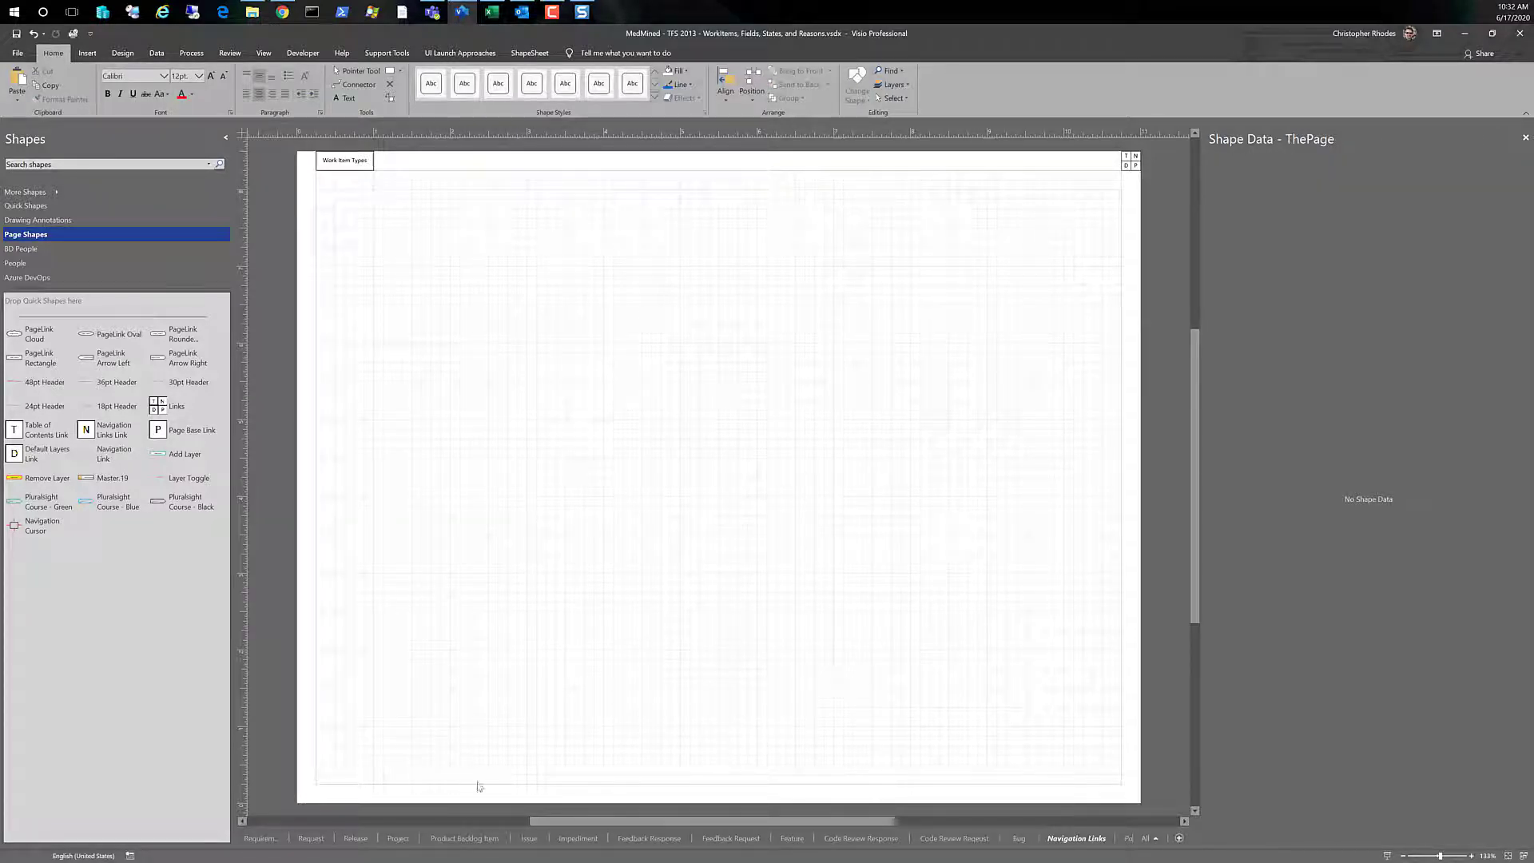
# - Generate the Table of Contents page for the document and test its link to the Sprint page
pyautogui.click(354, 160)
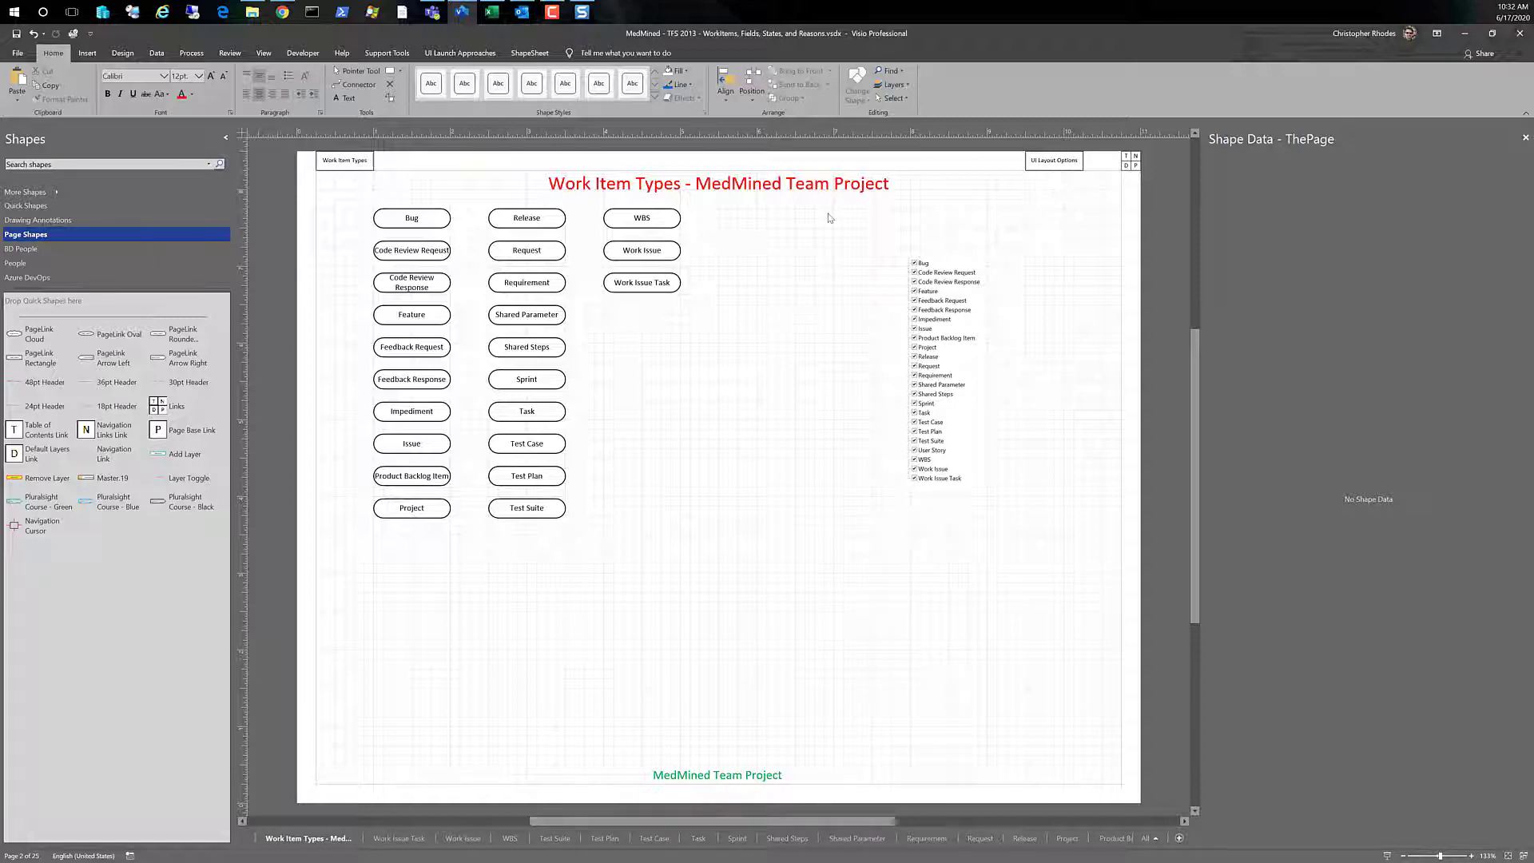
pyautogui.click(384, 53)
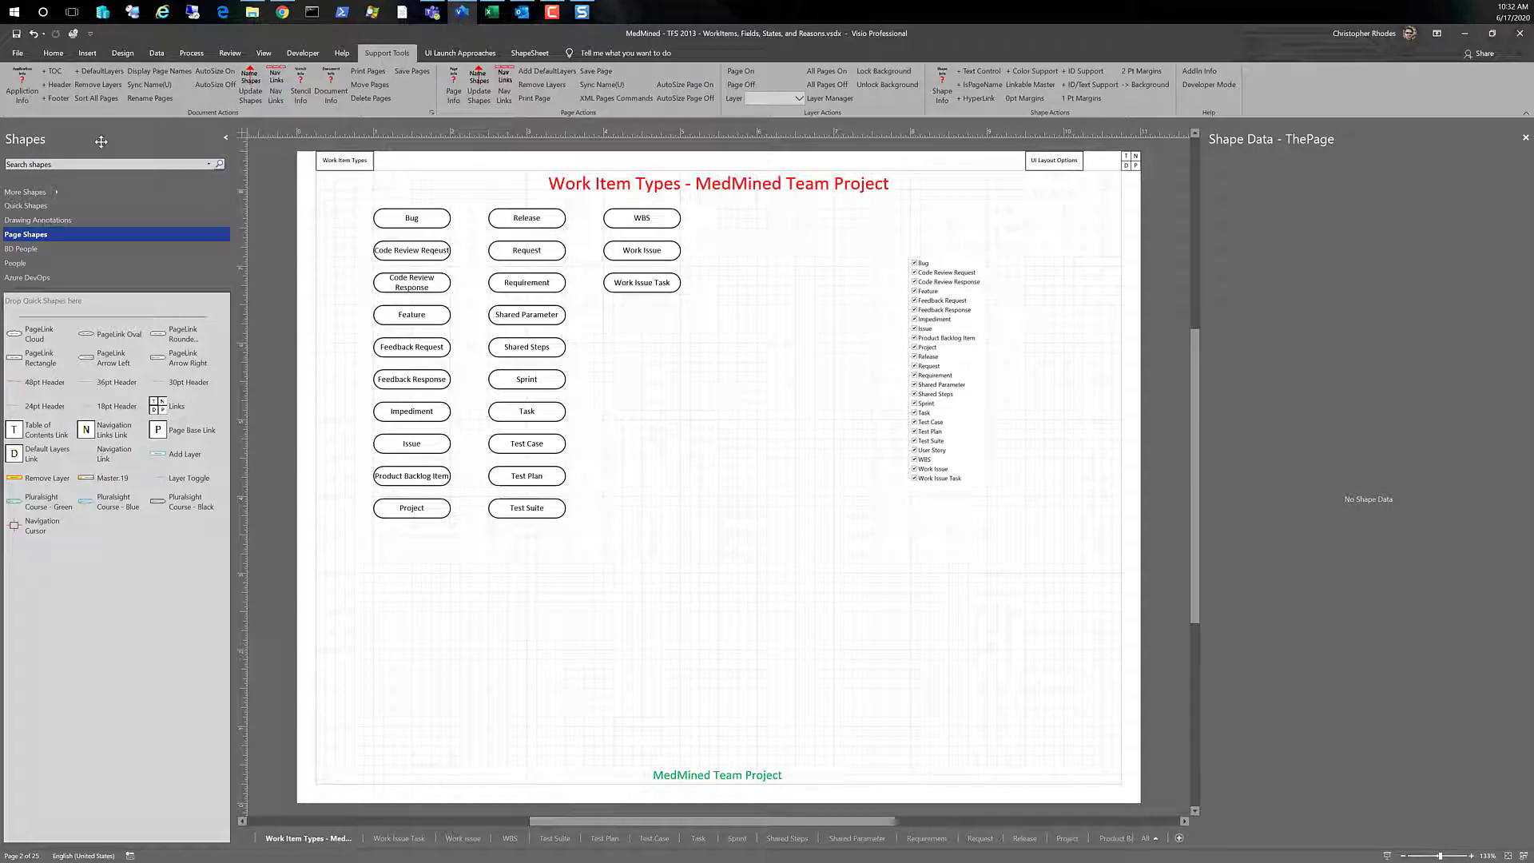
pyautogui.click(52, 74)
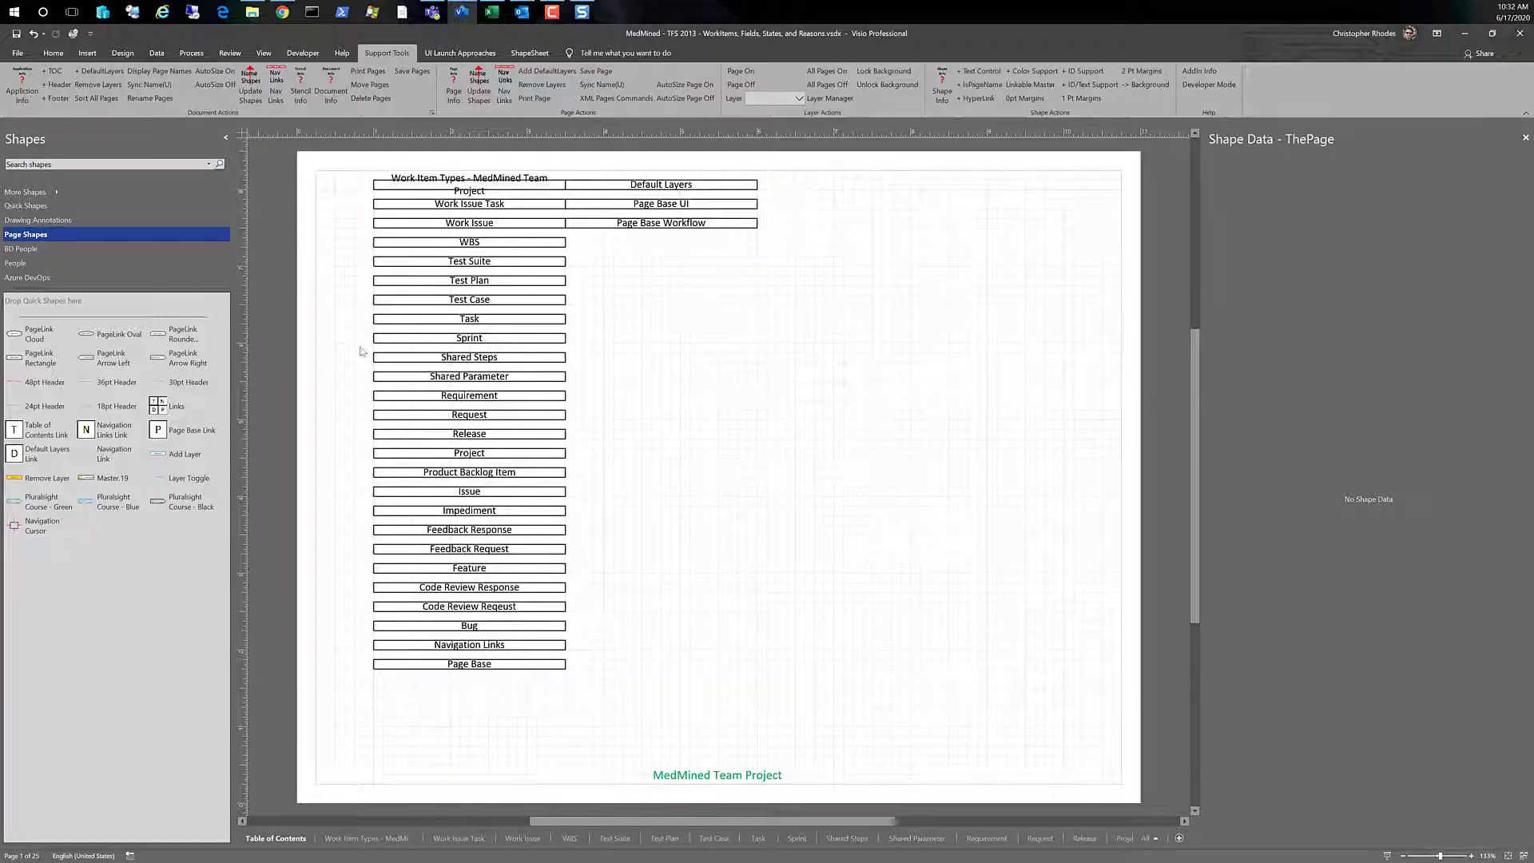
pyautogui.keyDown('ctrl'); pyautogui.click(484, 342); pyautogui.keyUp('ctrl')
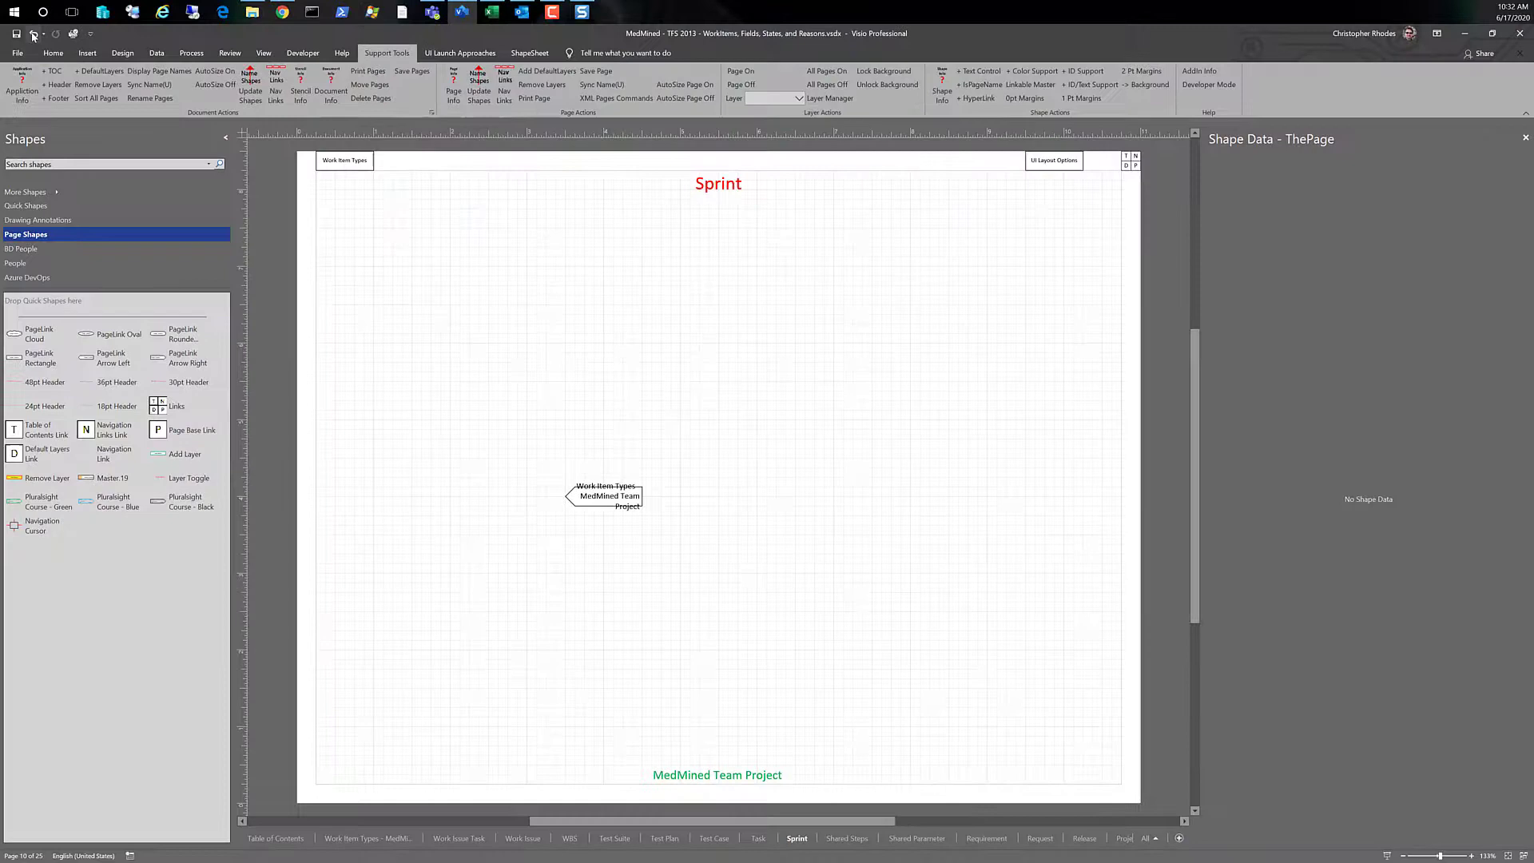
pyautogui.click(34, 35)
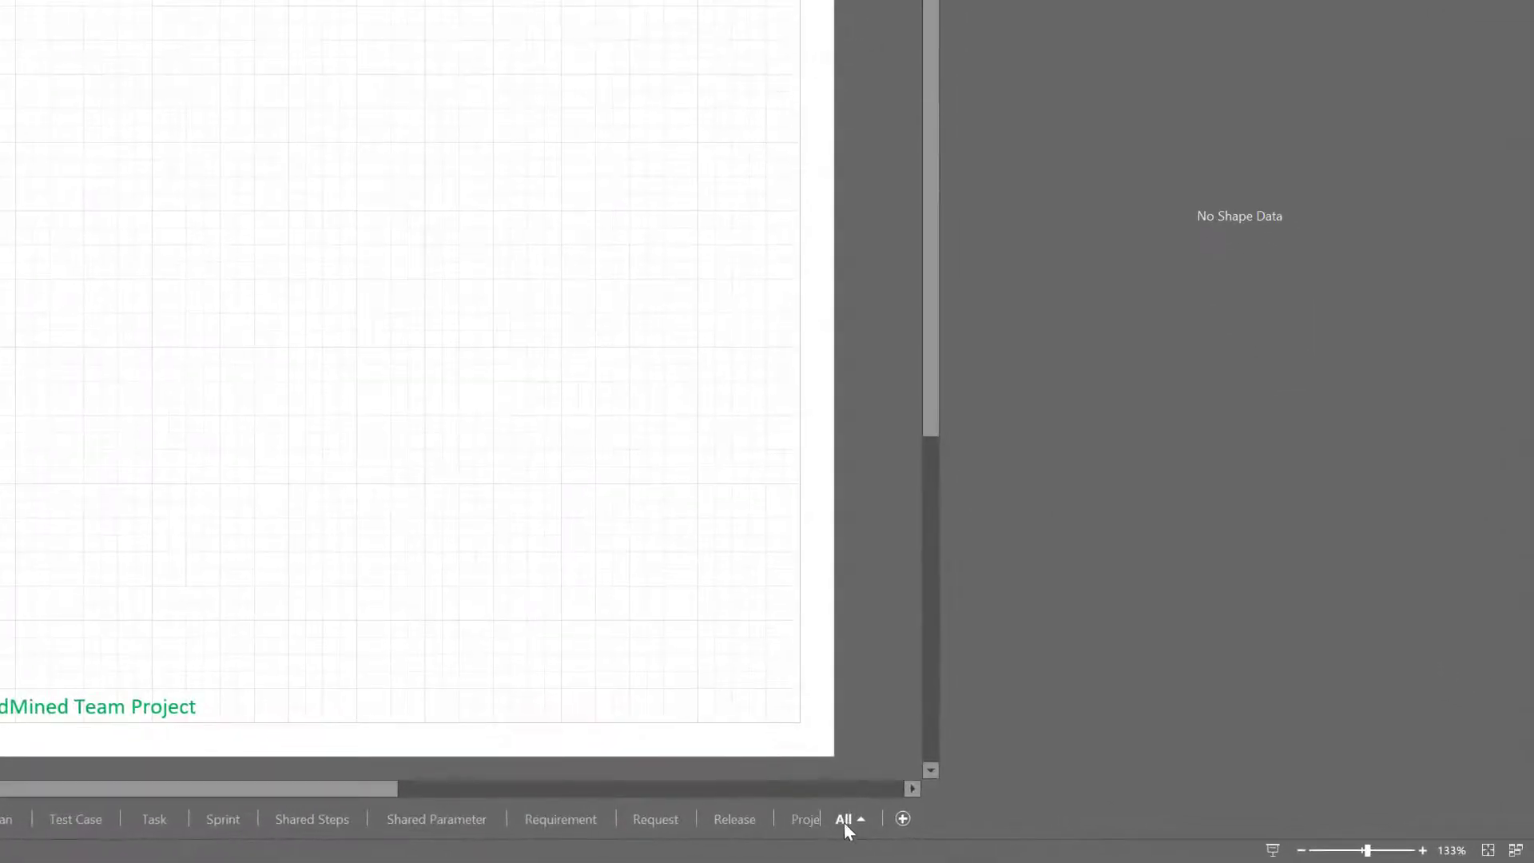
# - Examine the list of all pages and the Reorder Pages dialog, leaving the page order as it is
pyautogui.click(1129, 836)
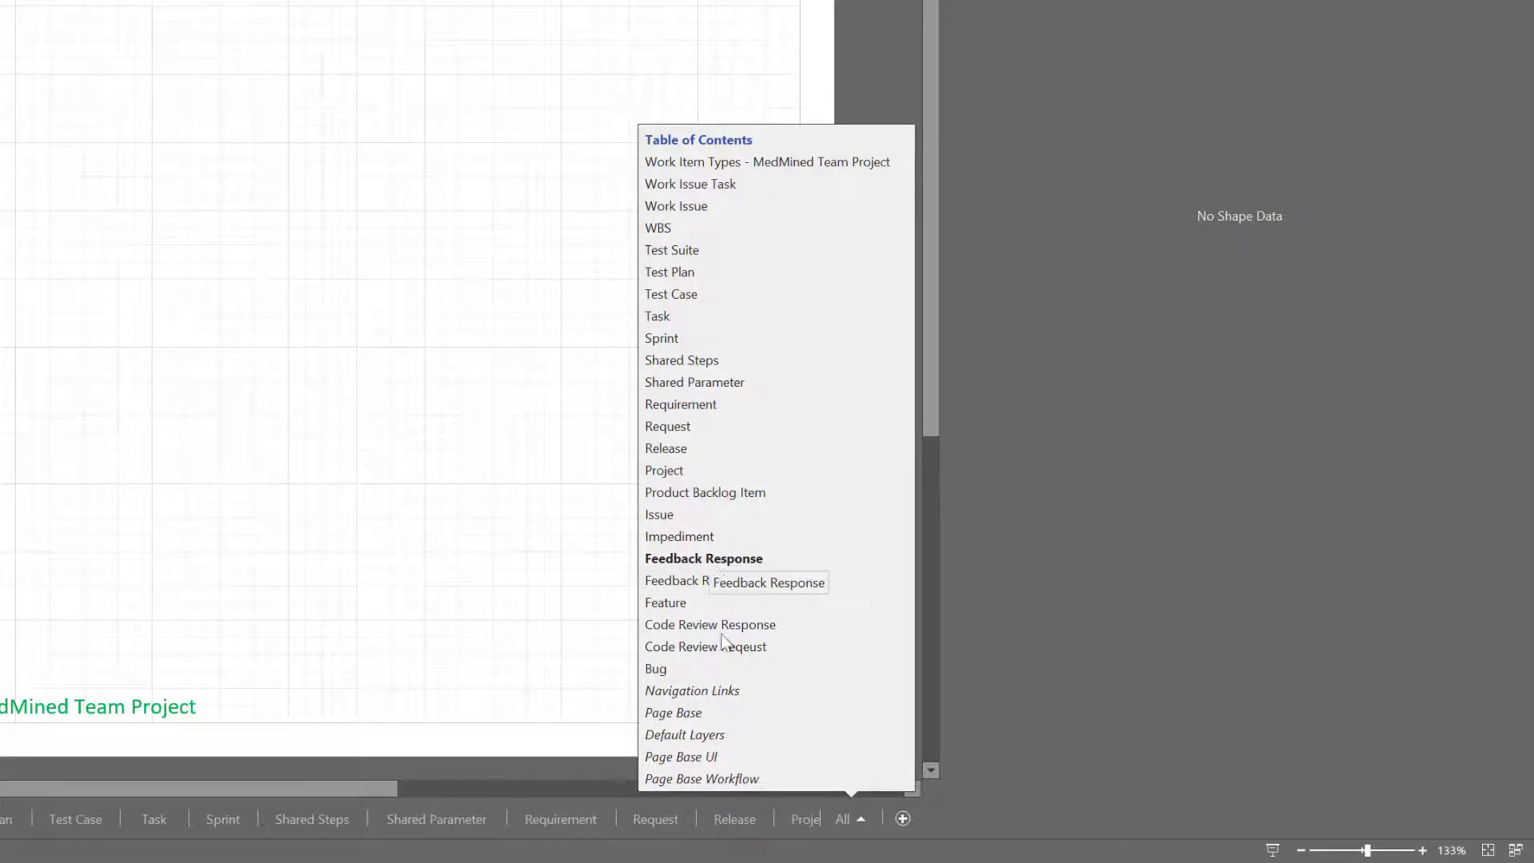
pyautogui.click(300, 531)
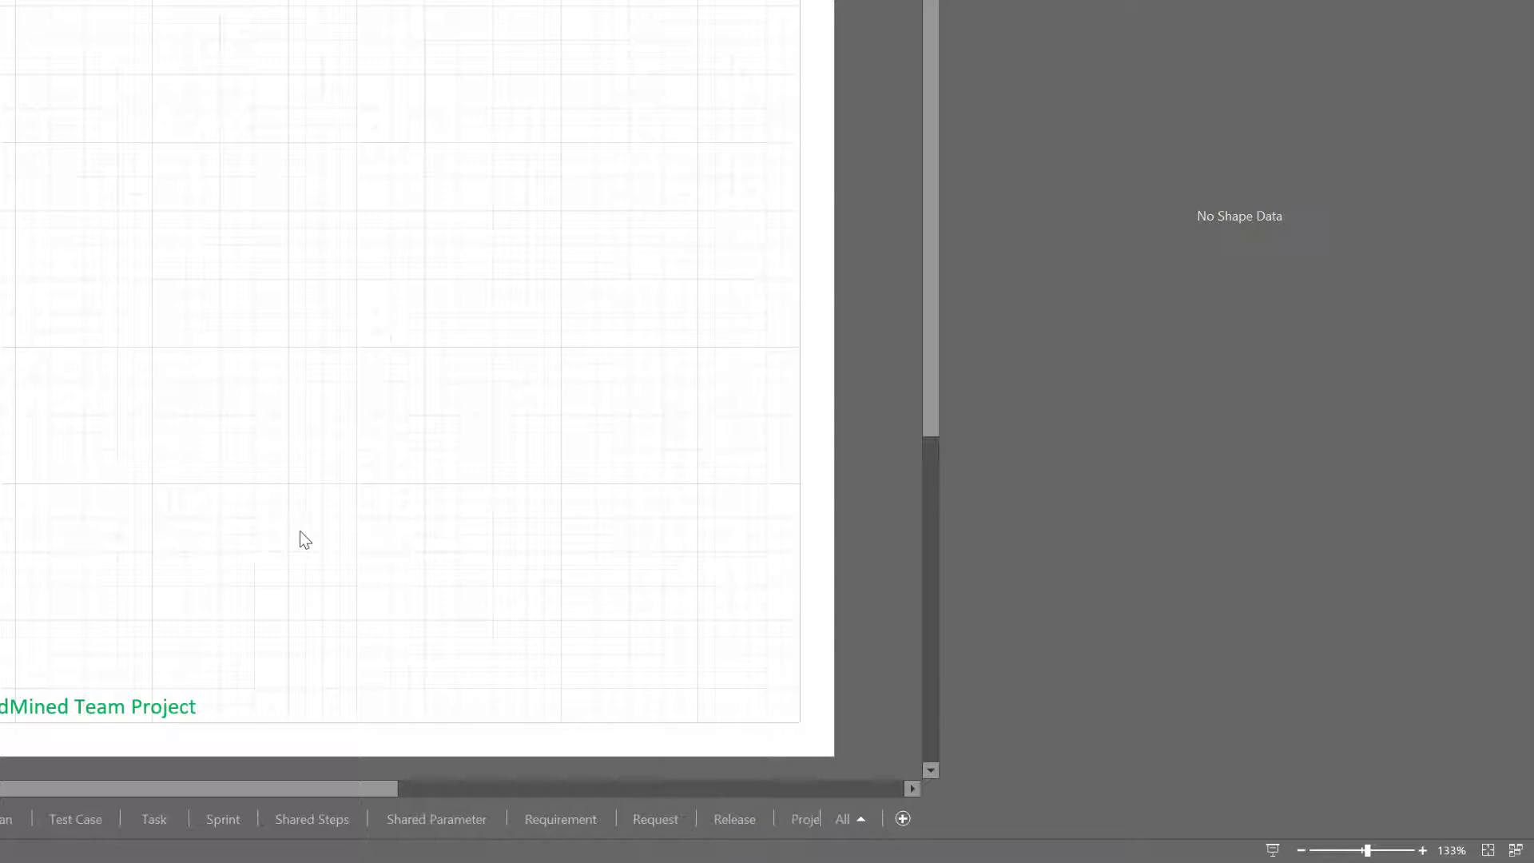
pyautogui.click(856, 817)
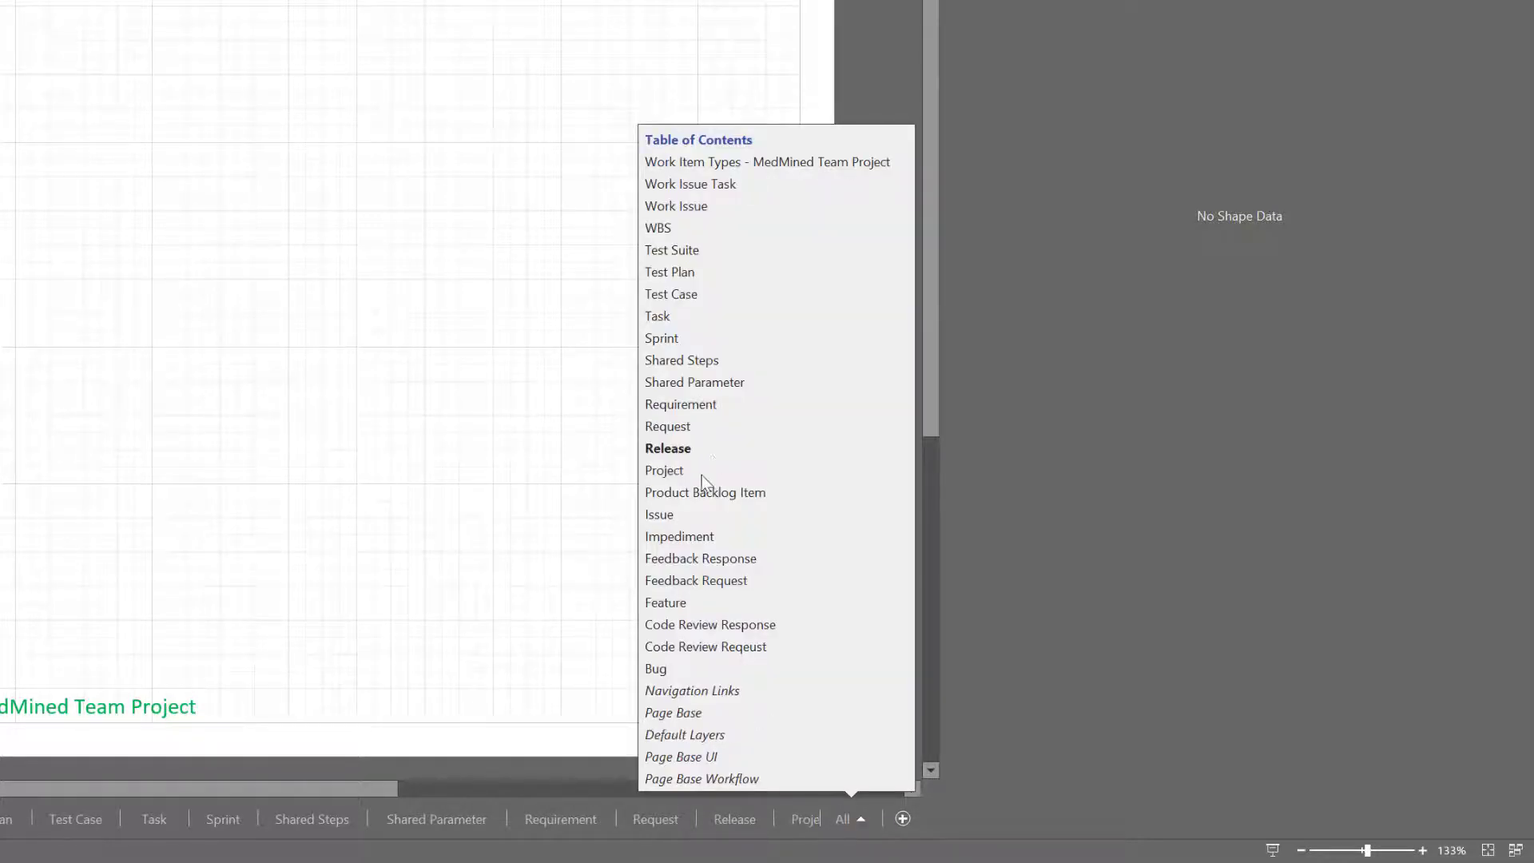
pyautogui.rightClick(745, 647)
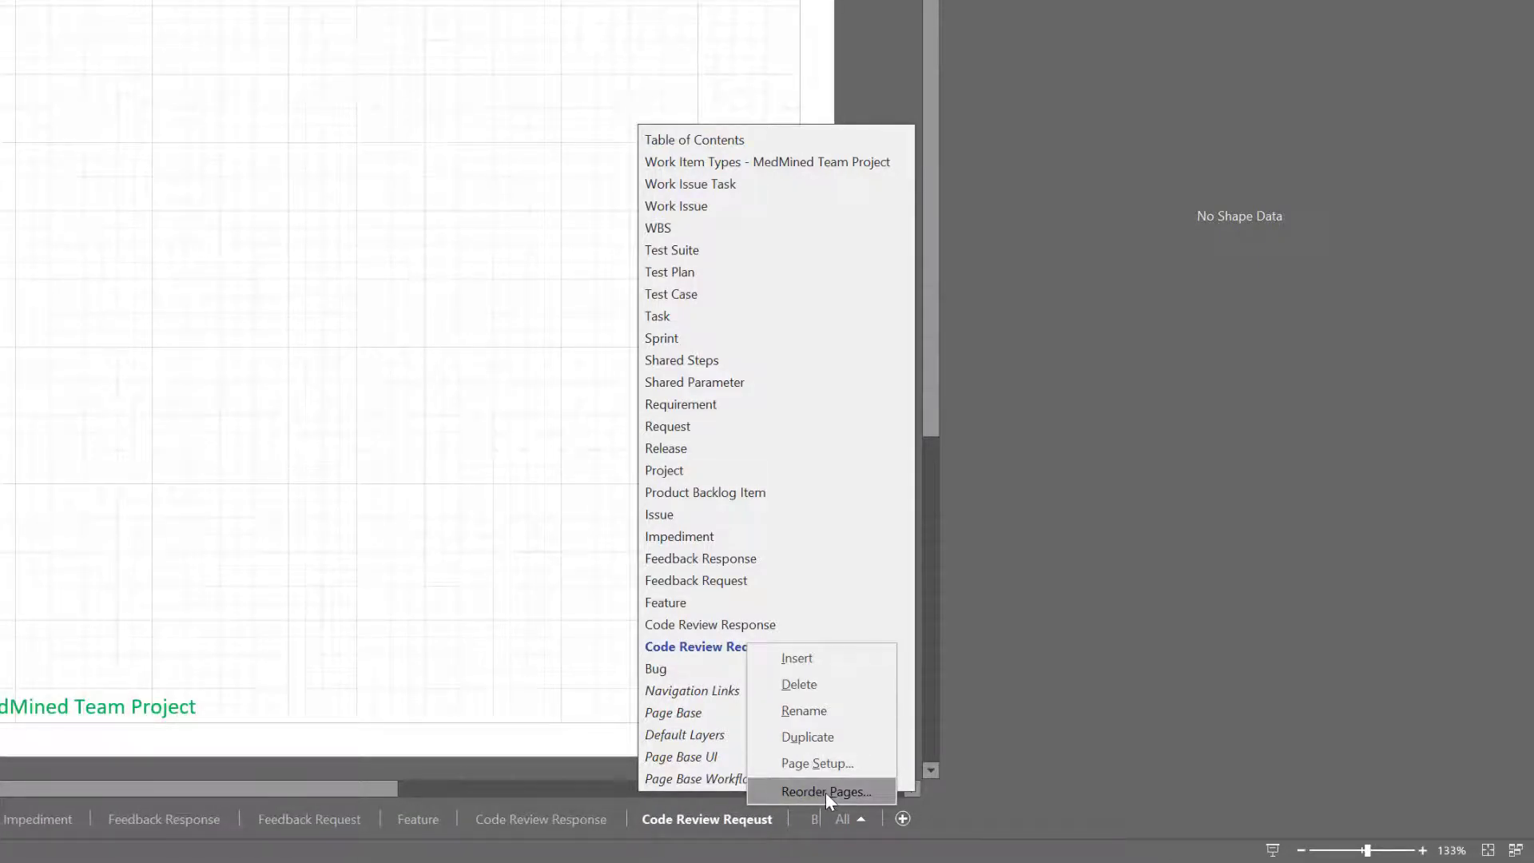
pyautogui.click(826, 793)
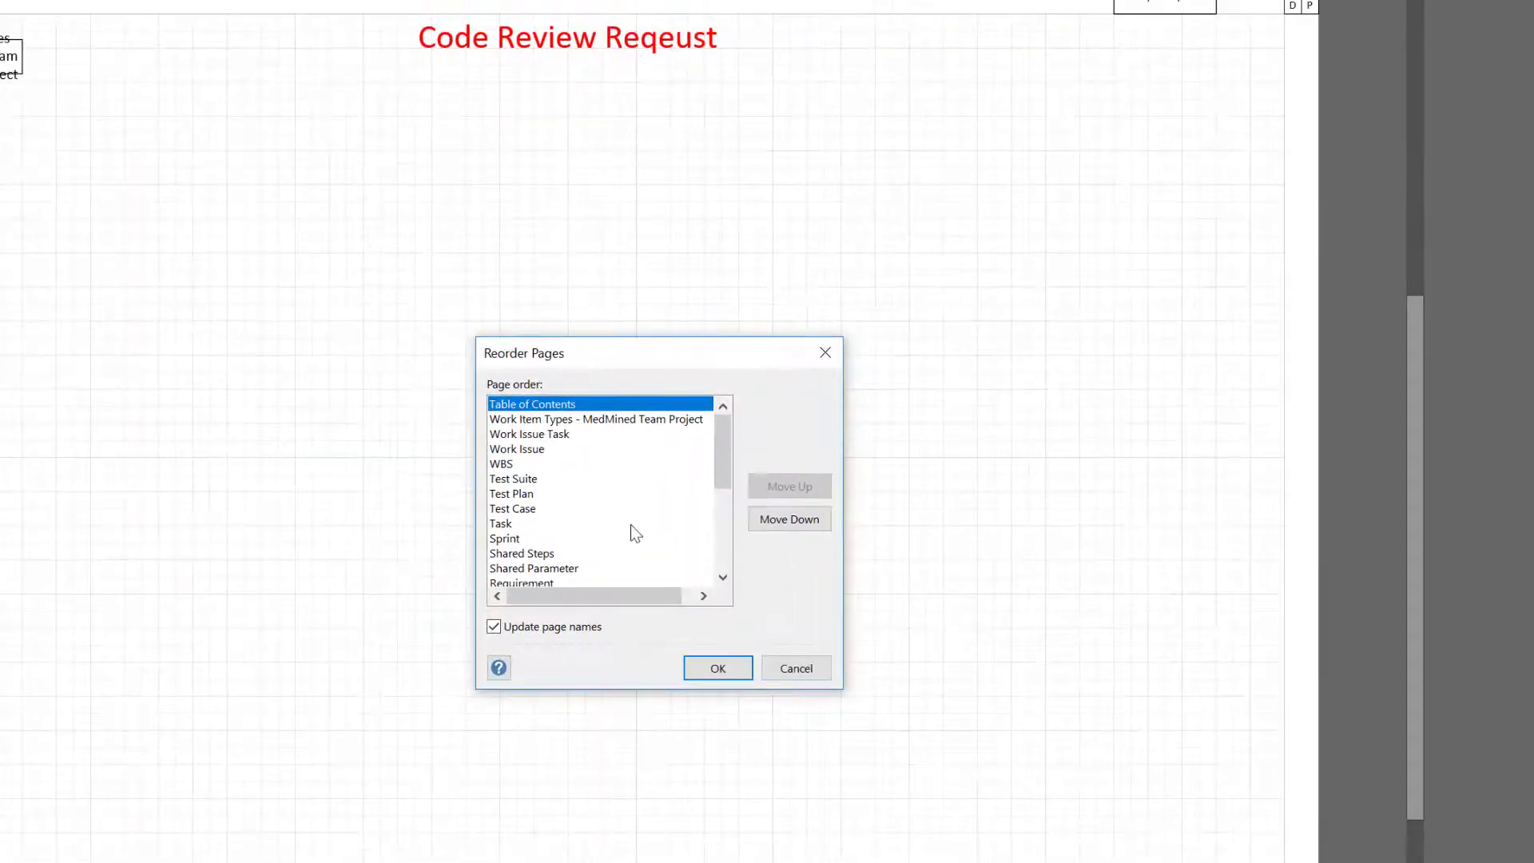
pyautogui.click(519, 479)
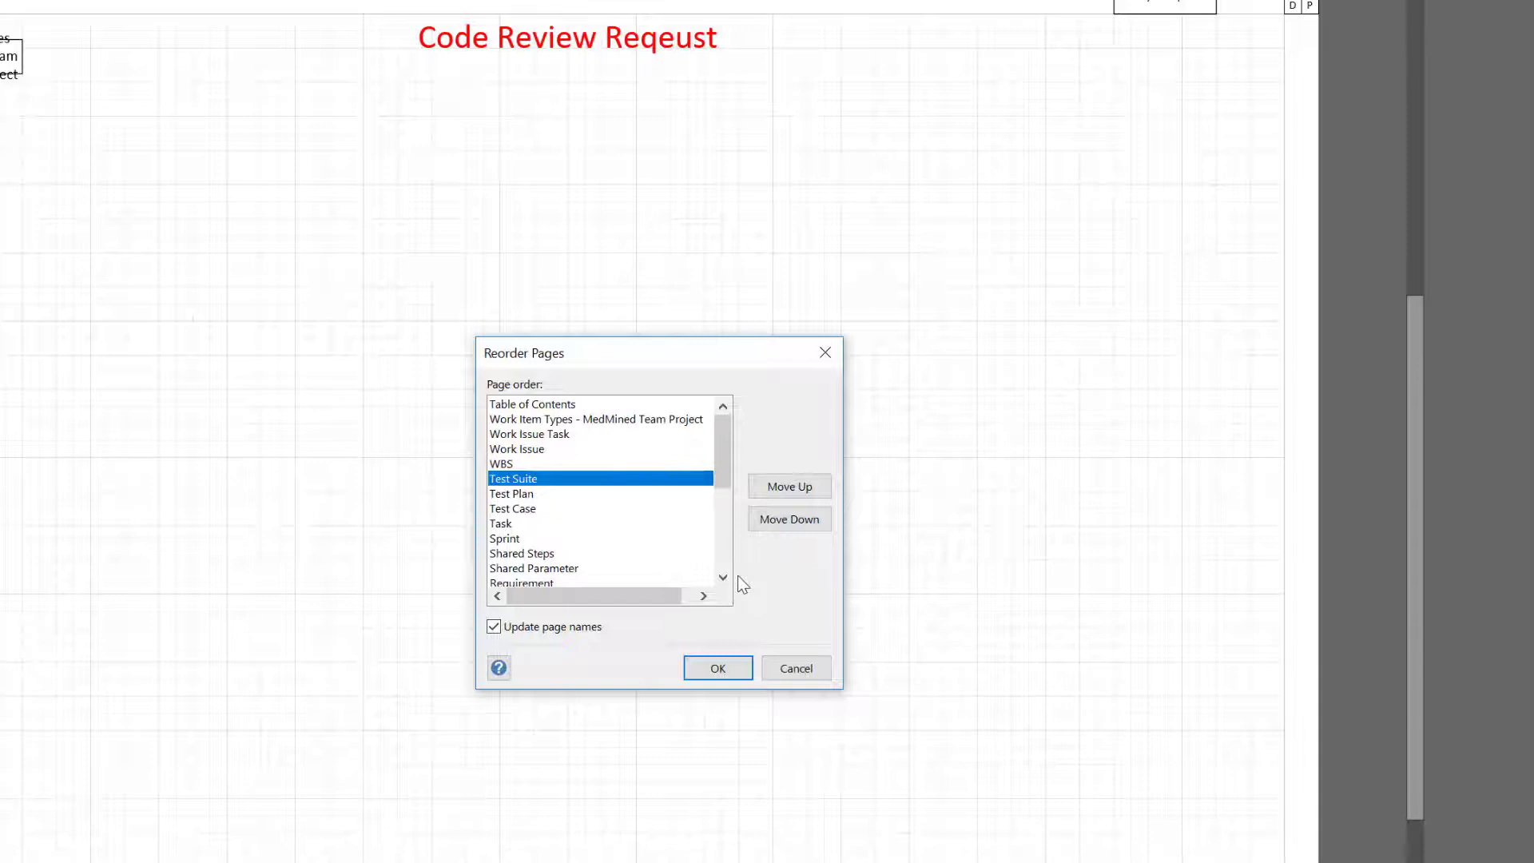
pyautogui.click(727, 669)
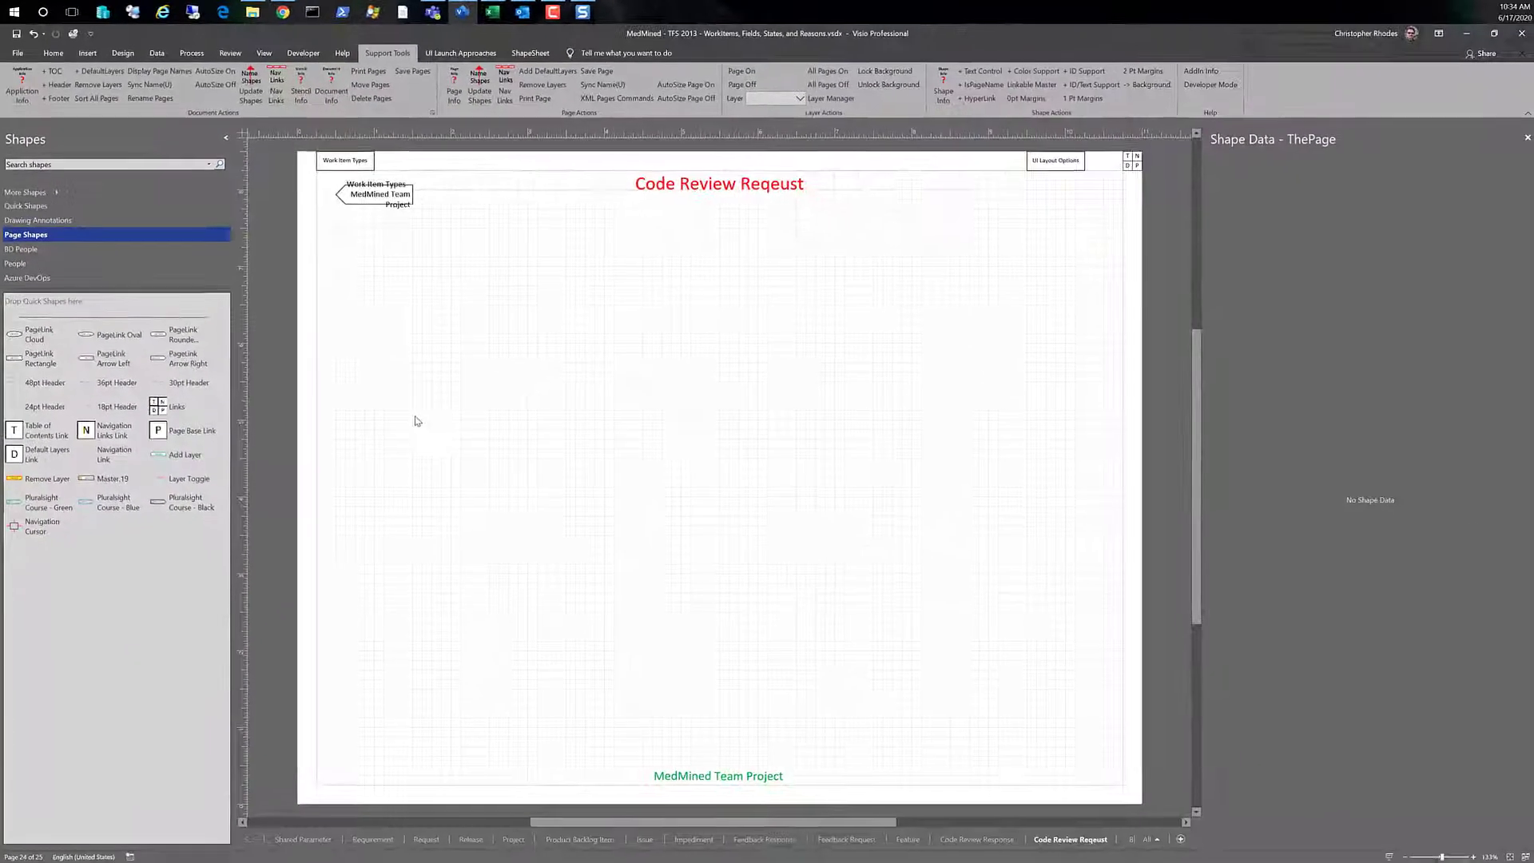
# - Inspect the Work Item Types navigation link's hyperlink on the Code Review Reqeust page and return to the MedMined work item types page
pyautogui.click(347, 164)
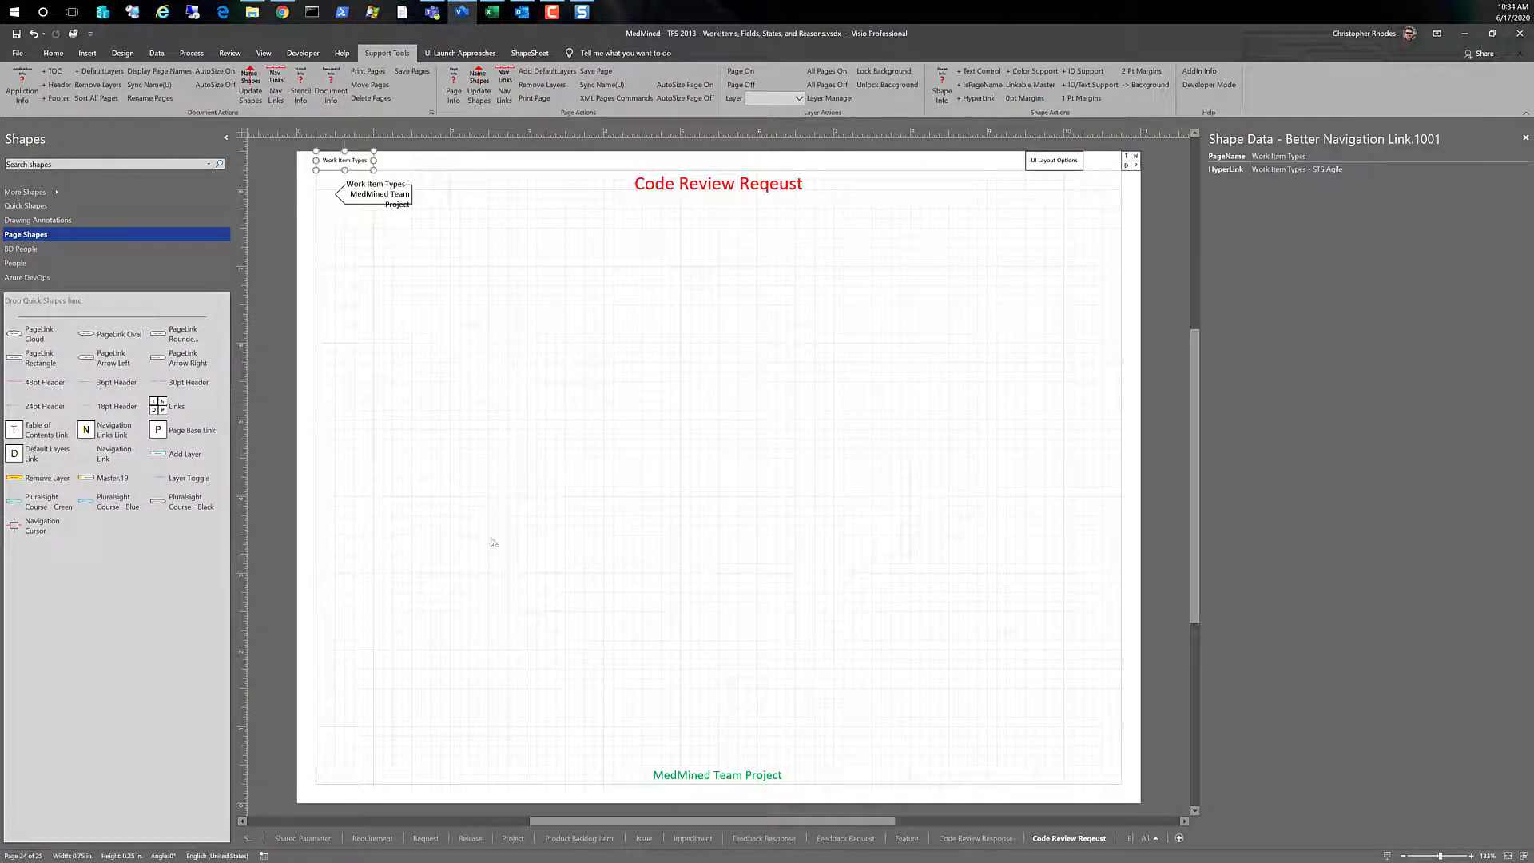
pyautogui.click(383, 214)
pyautogui.click(347, 163)
pyautogui.click(517, 359)
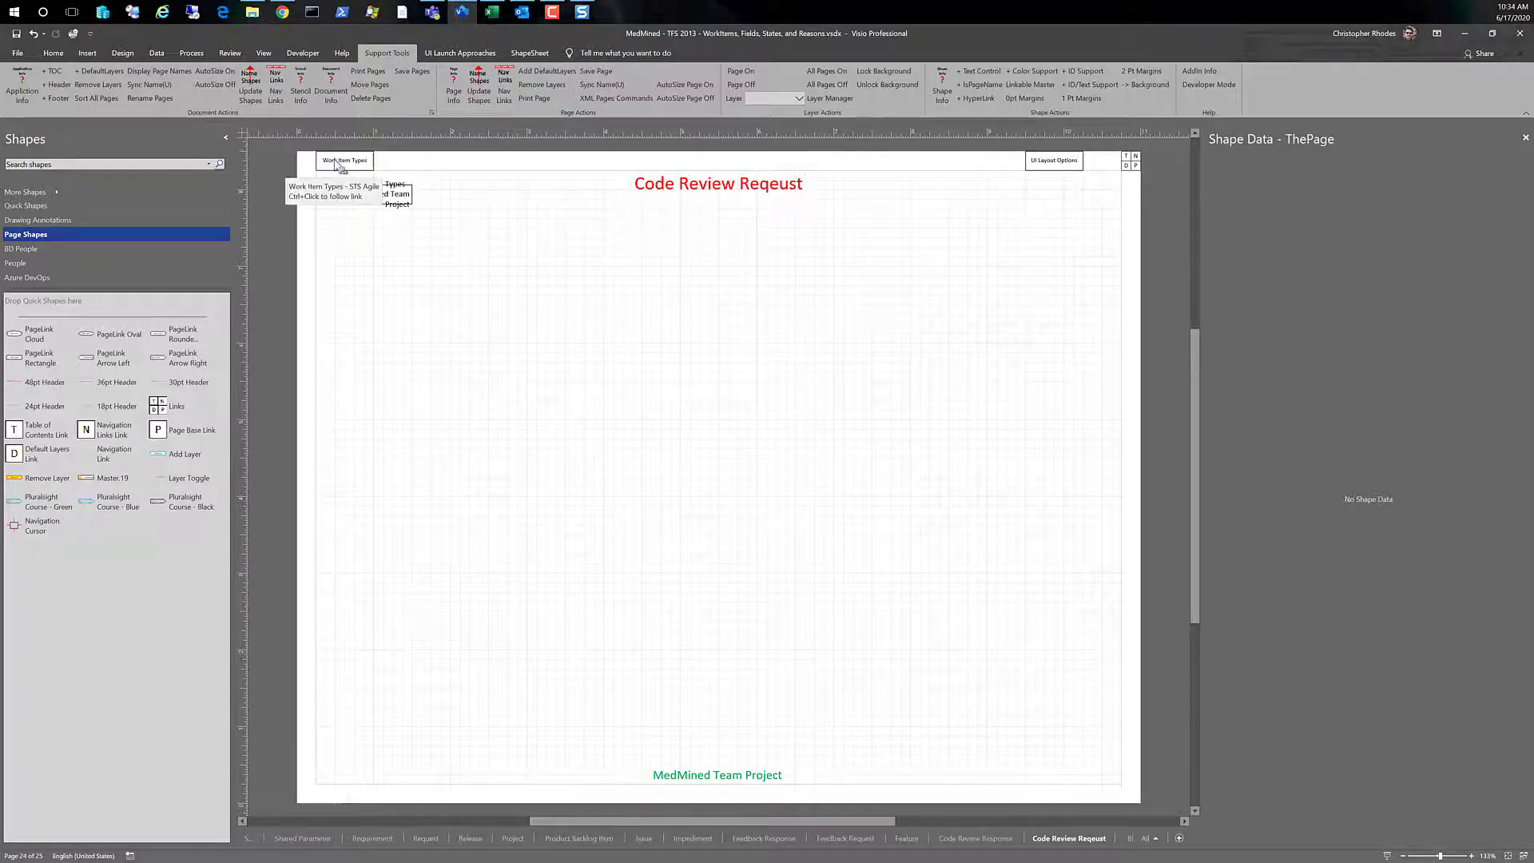
pyautogui.click(355, 161)
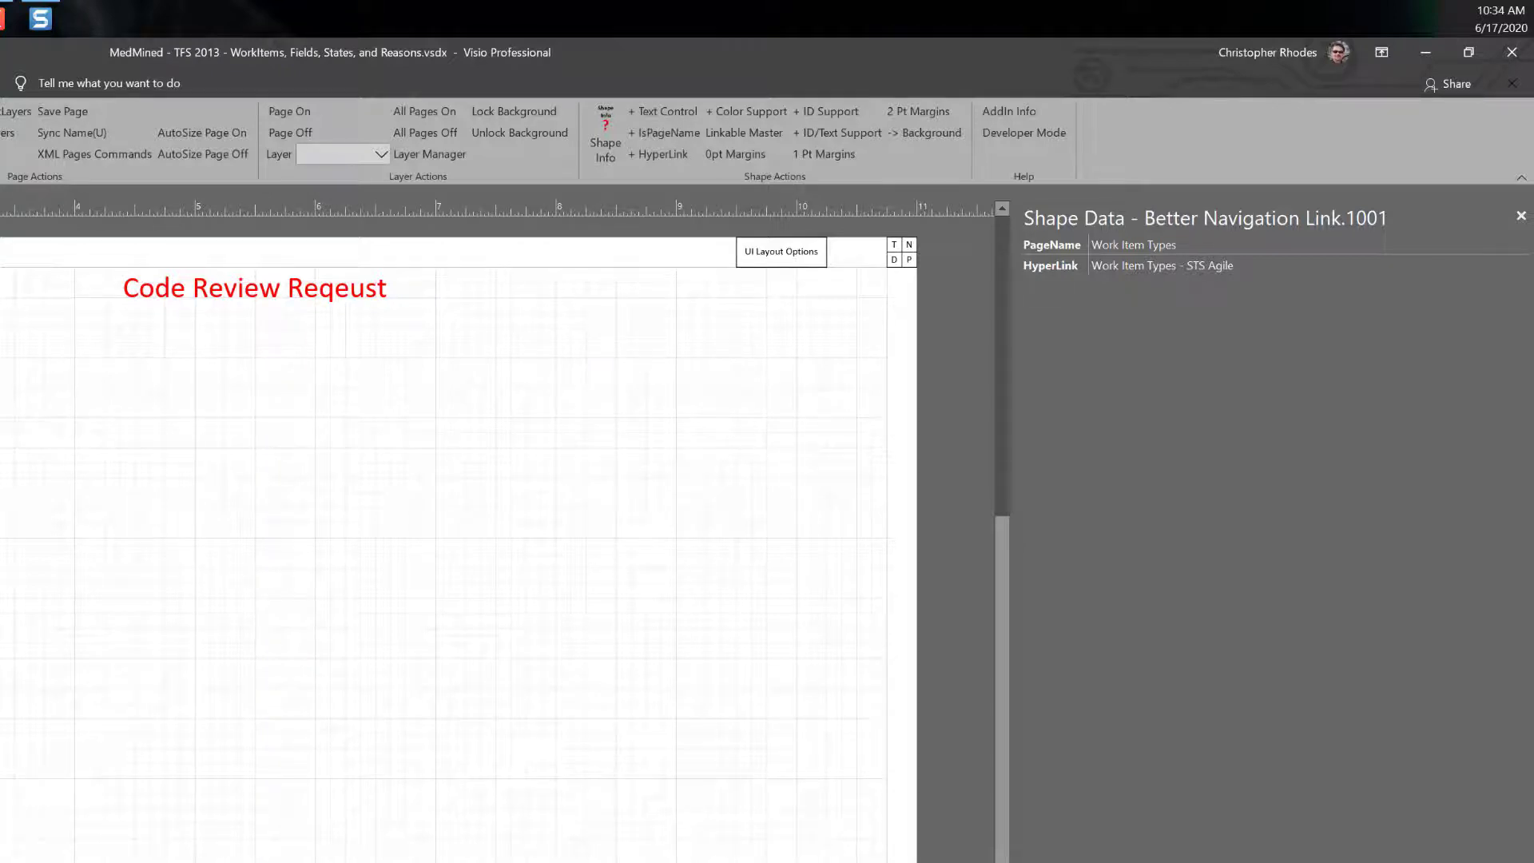
pyautogui.press('Escape')
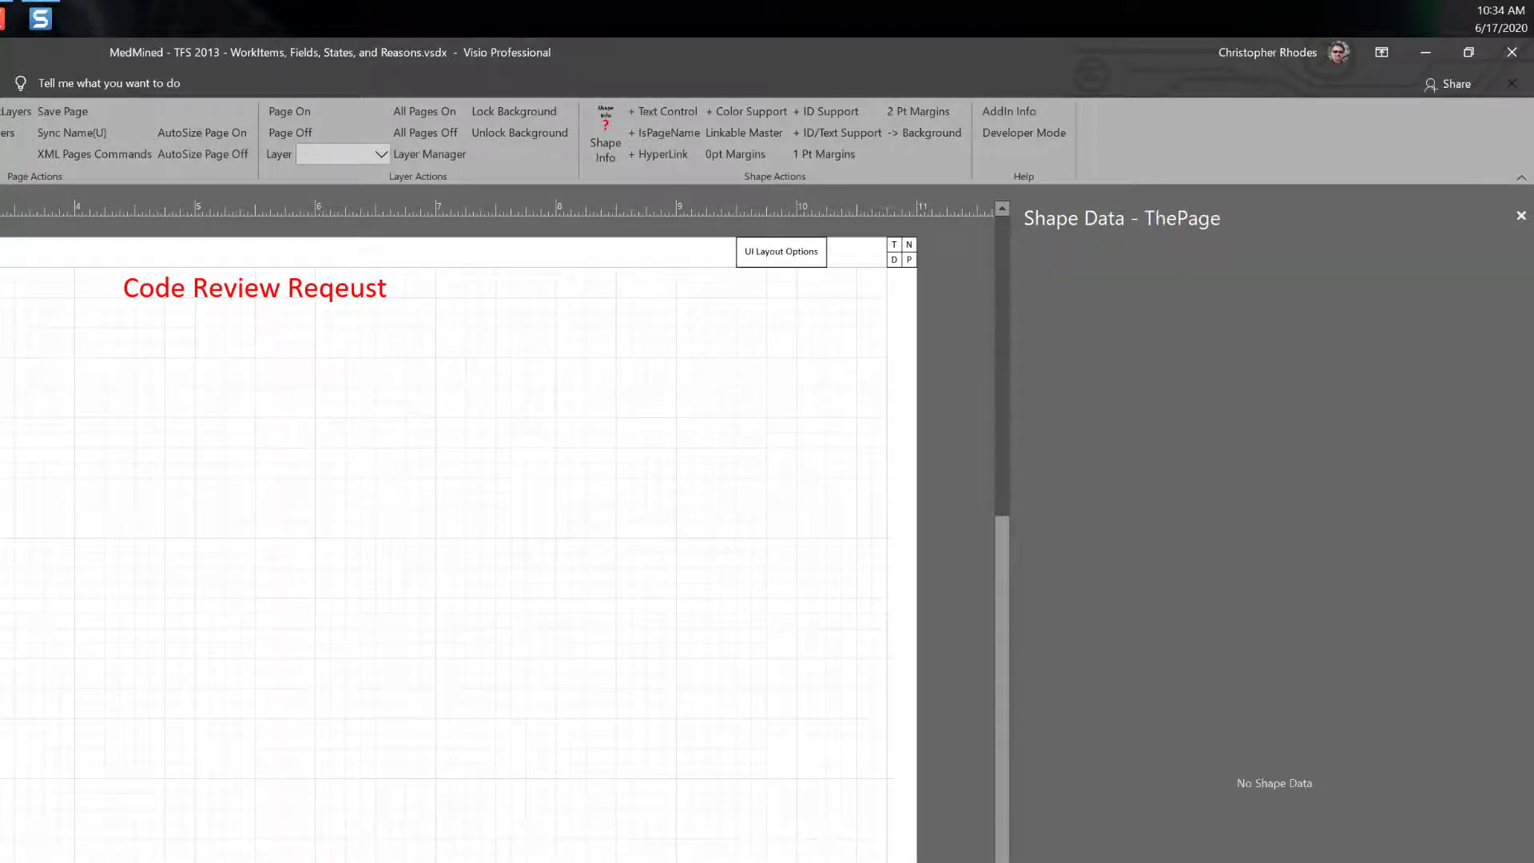
pyautogui.rightClick(755, 859)
pyautogui.click(878, 729)
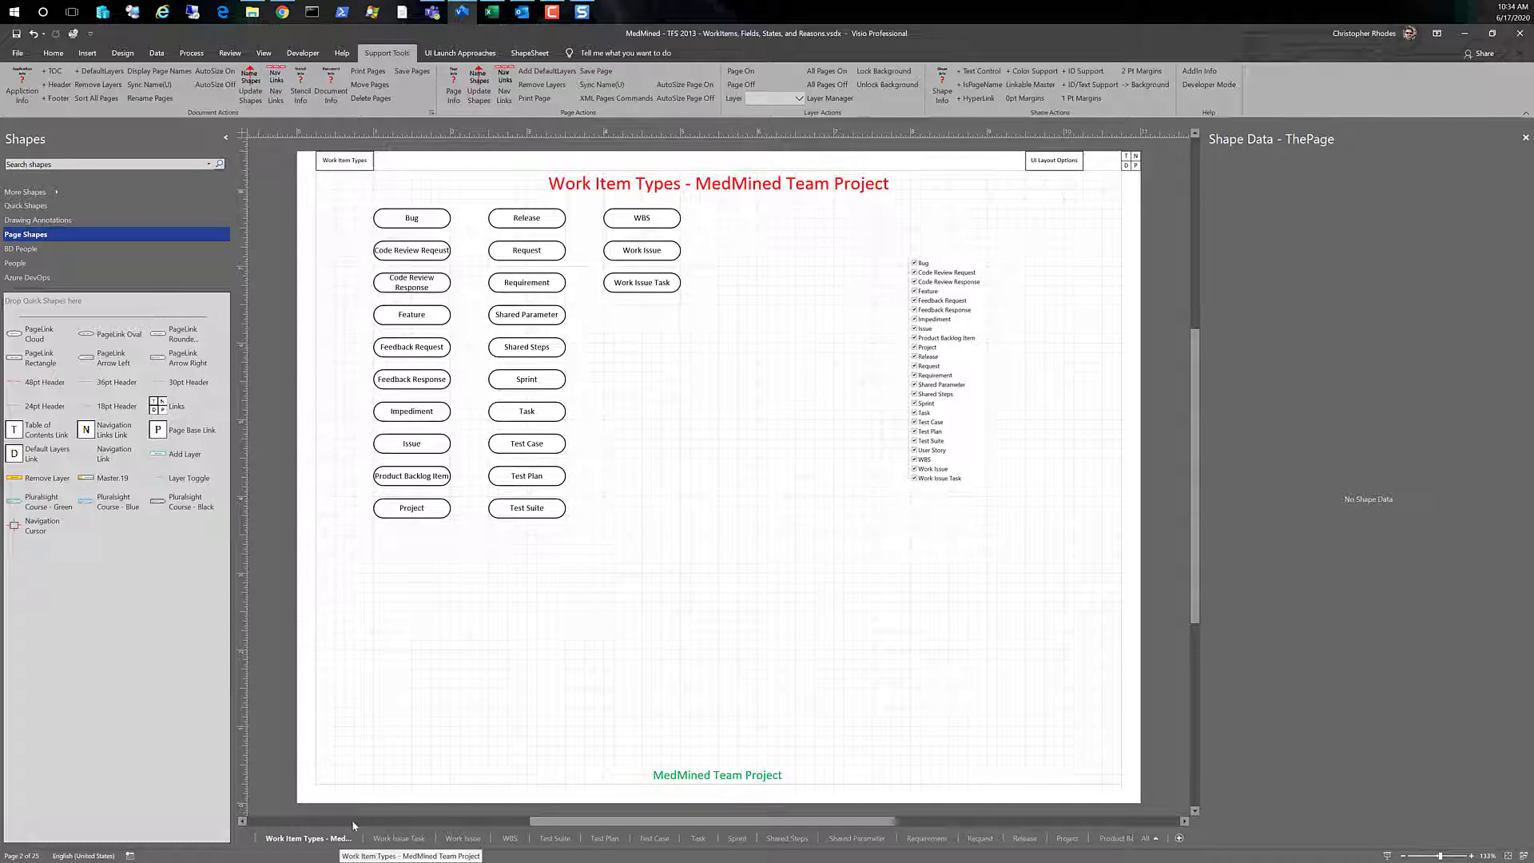
# - Check the Work Item Types navigation link's hyperlink on the Work Issue Task page and go back to the MedMined work item types page
pyautogui.click(398, 838)
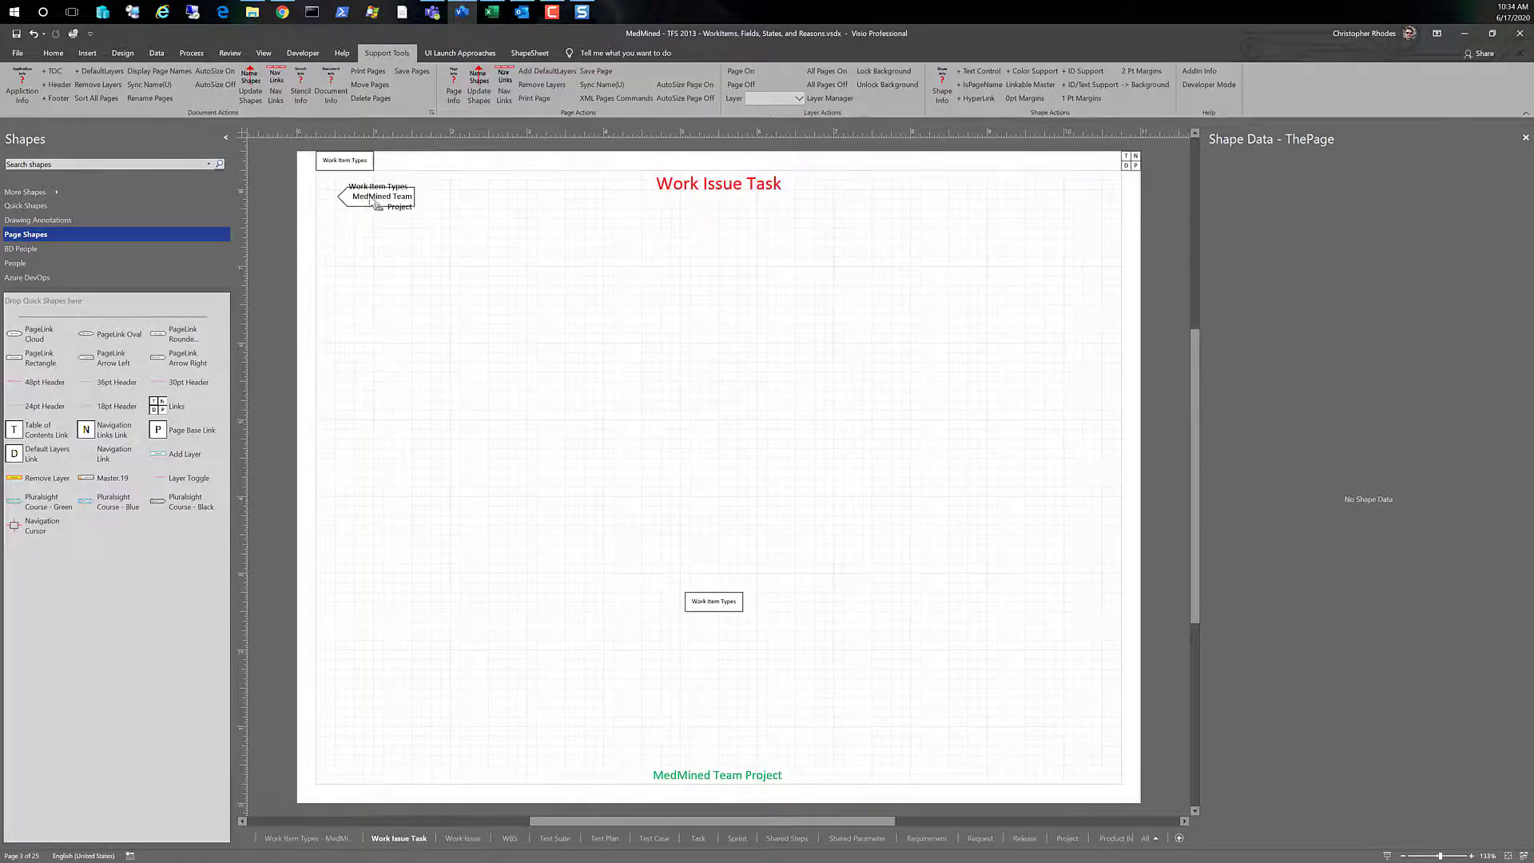
pyautogui.click(376, 201)
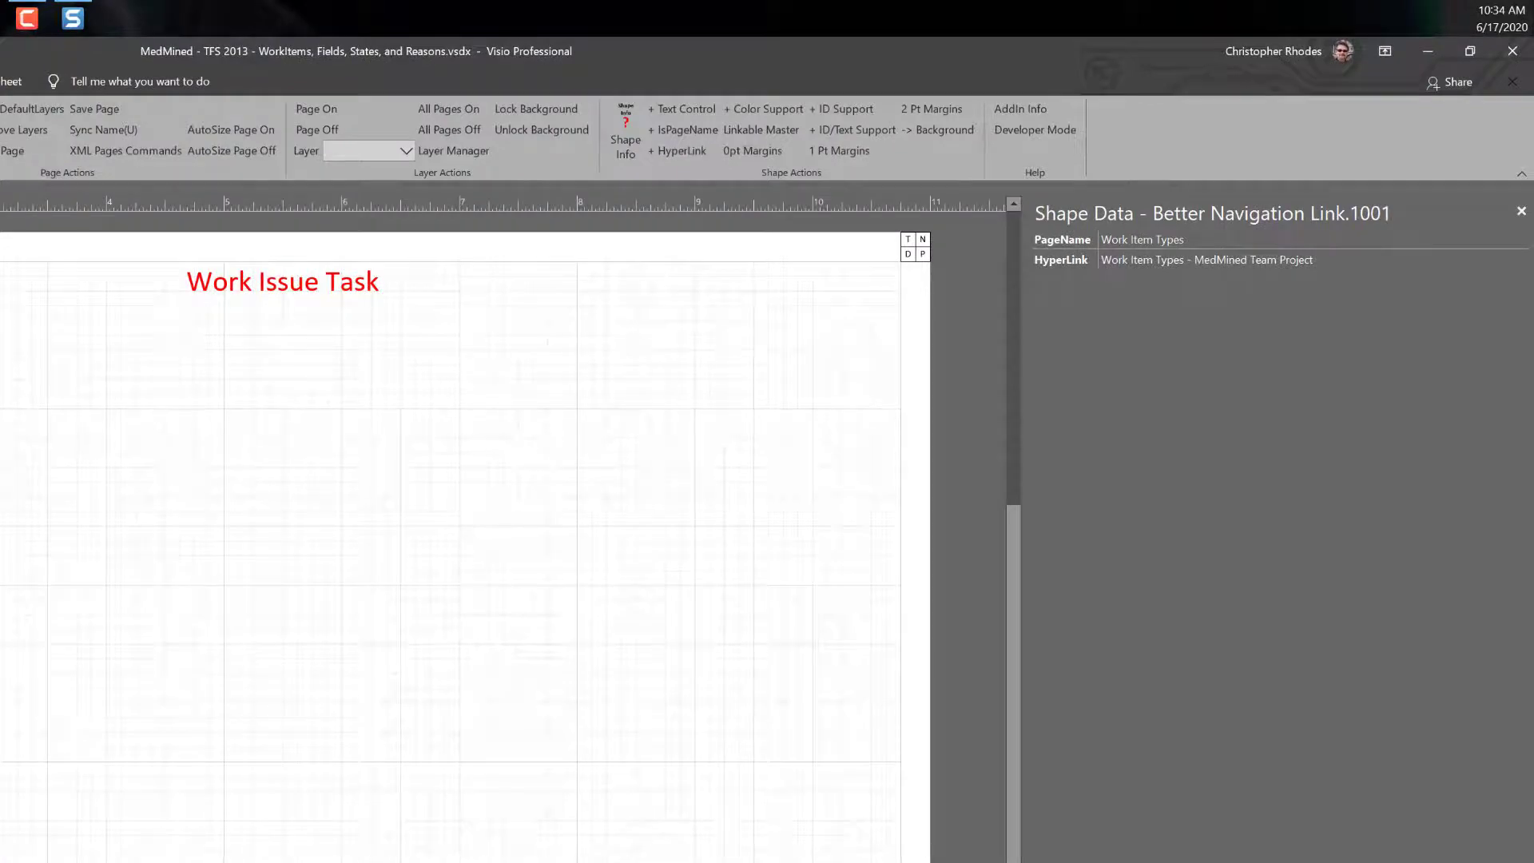
pyautogui.press('Escape')
pyautogui.hotkey('ctrl', 'pageup')
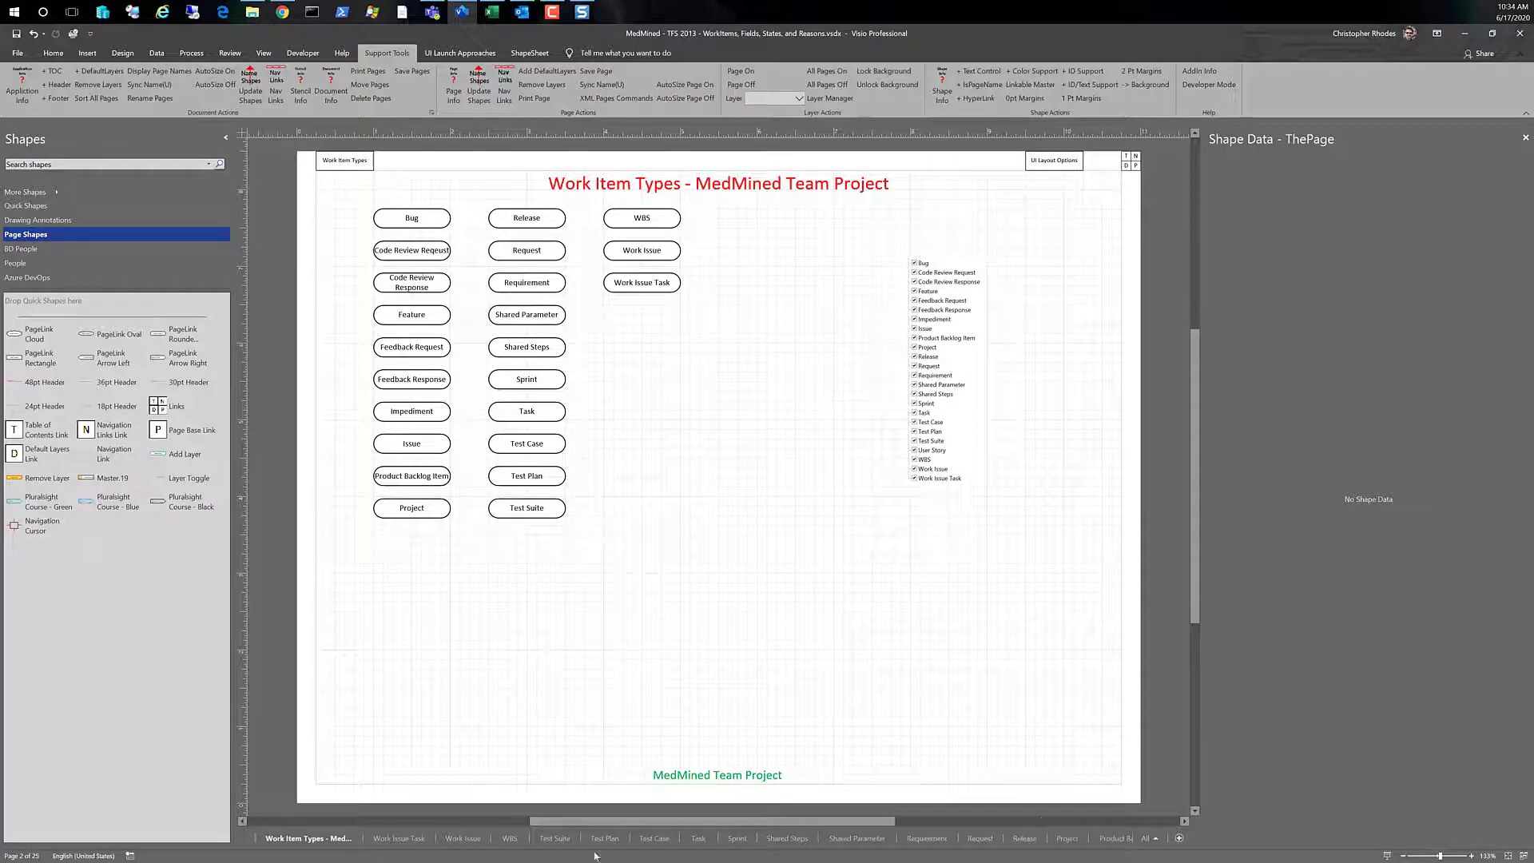
pyautogui.click(1152, 840)
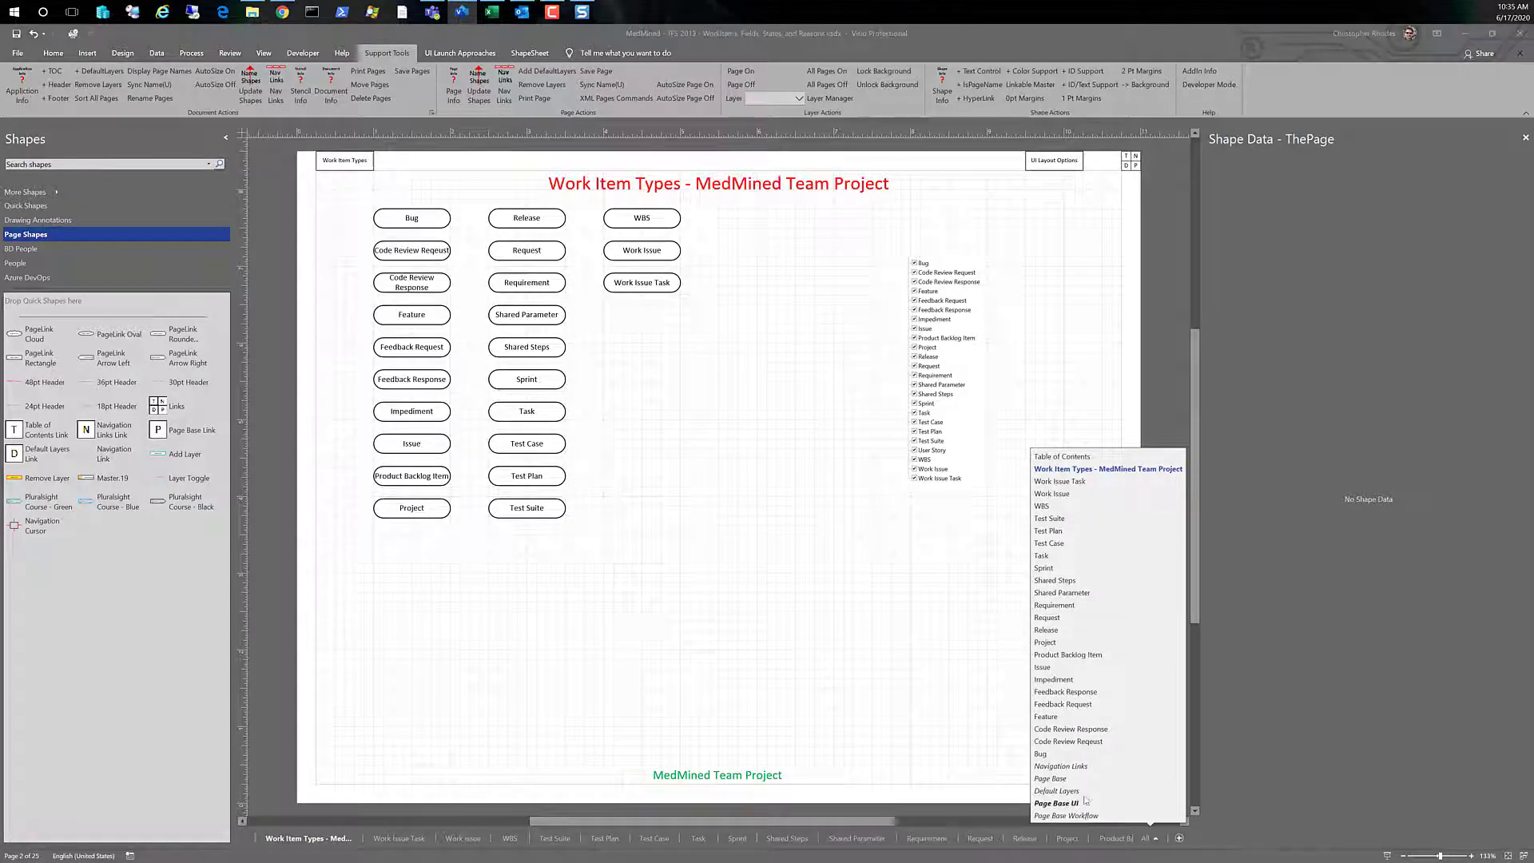
pyautogui.click(736, 613)
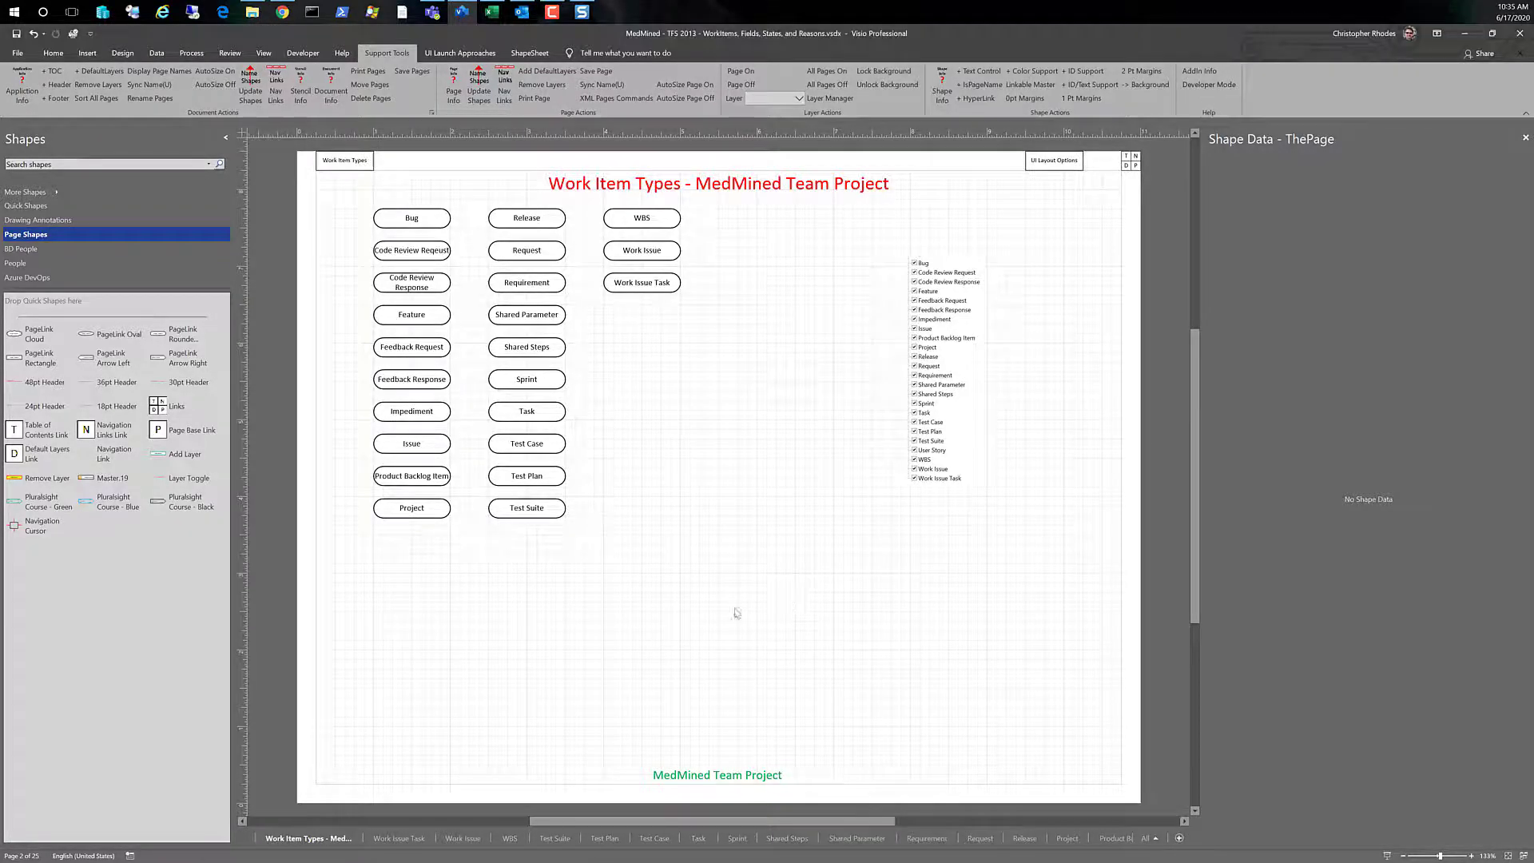
# - Open the Code Review Reqeust page from its shape and refresh that page's navigation links
pyautogui.doubleClick(429, 251)
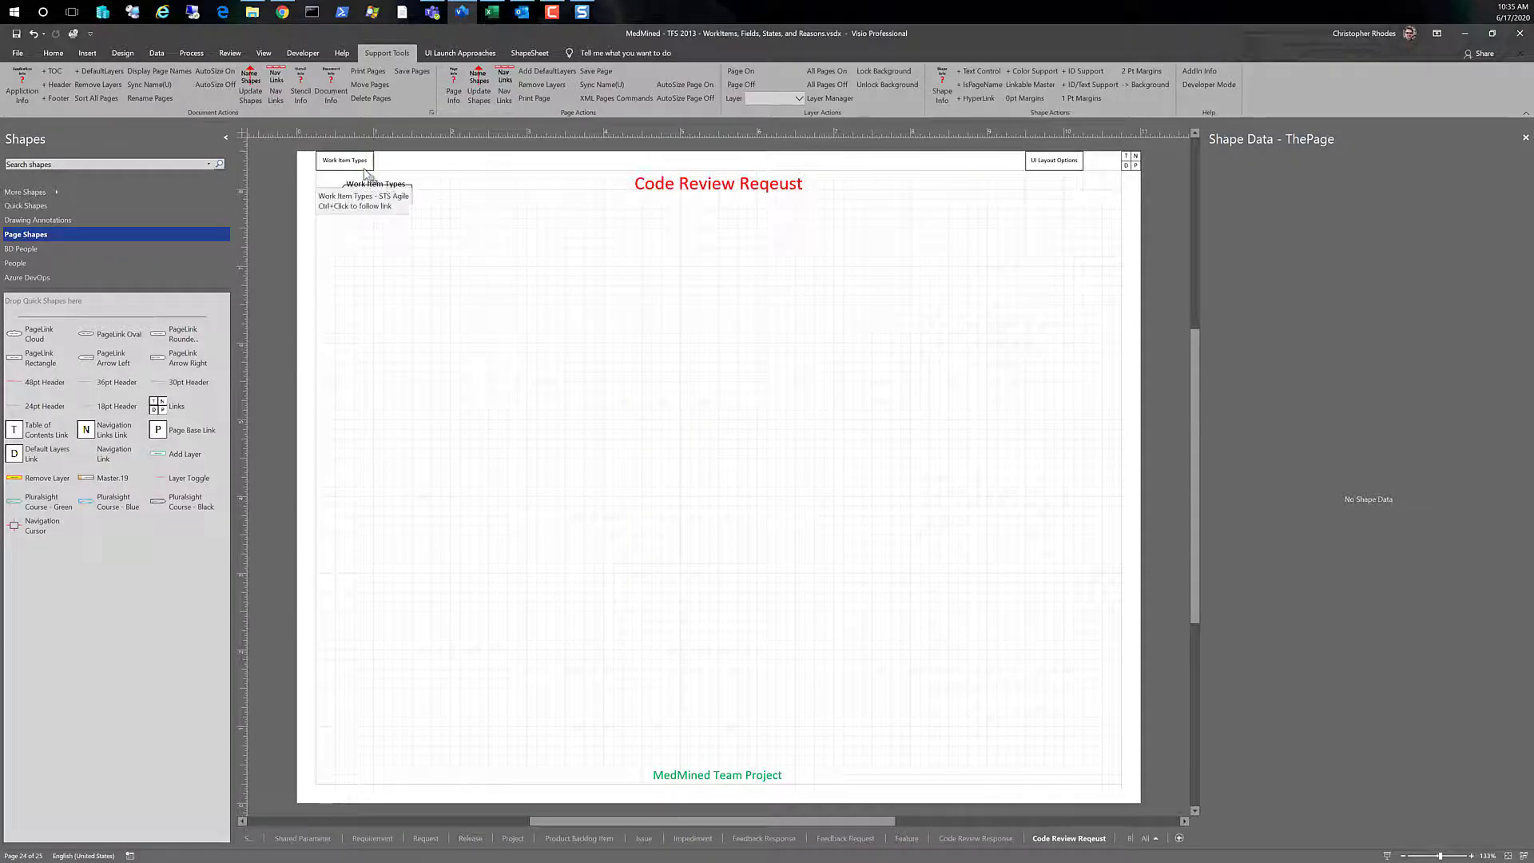
pyautogui.click(337, 159)
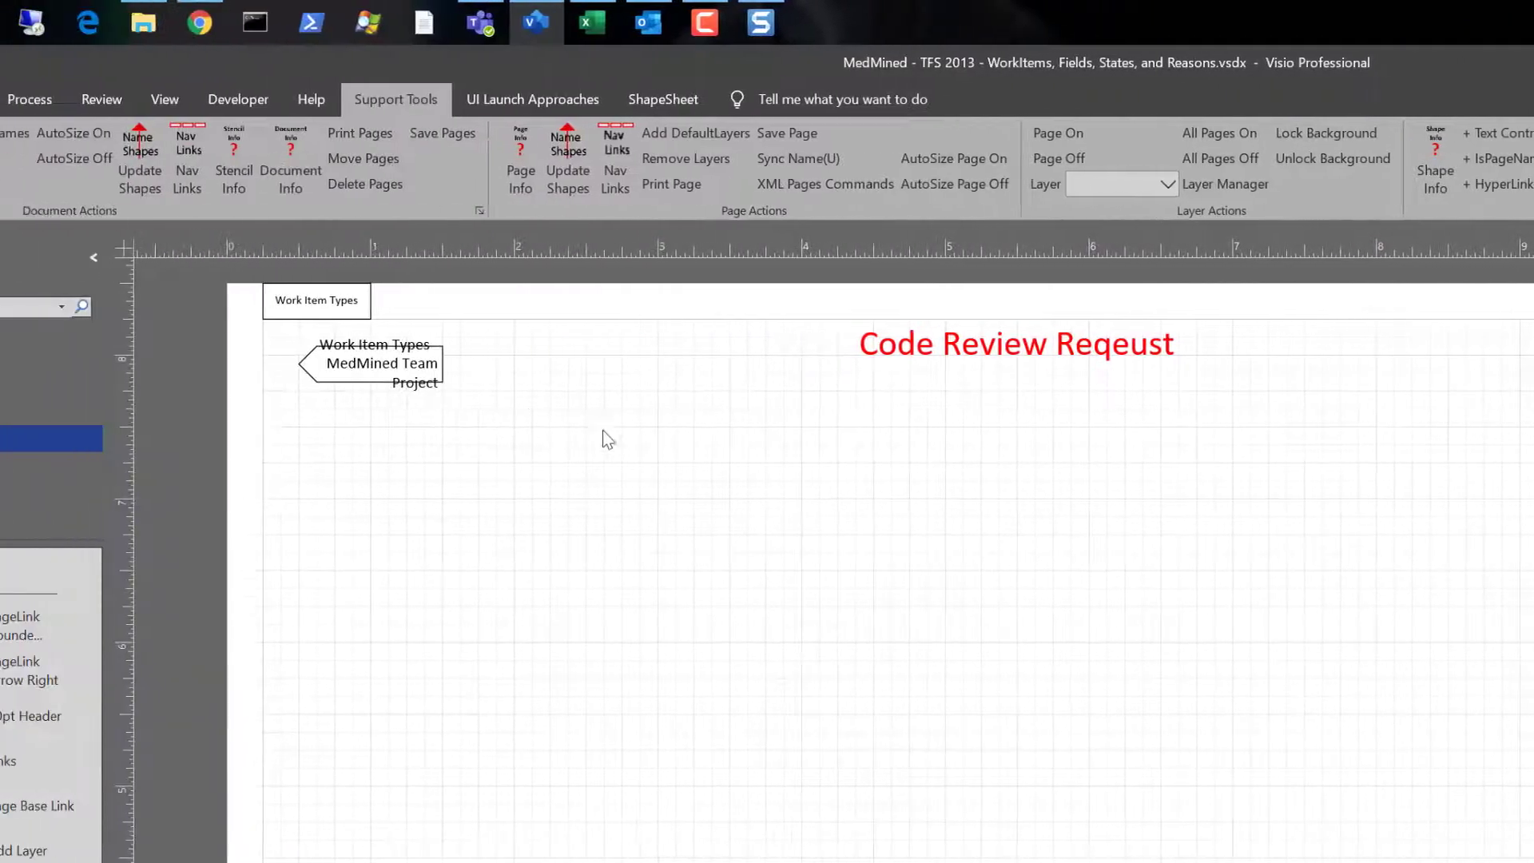
pyautogui.click(624, 137)
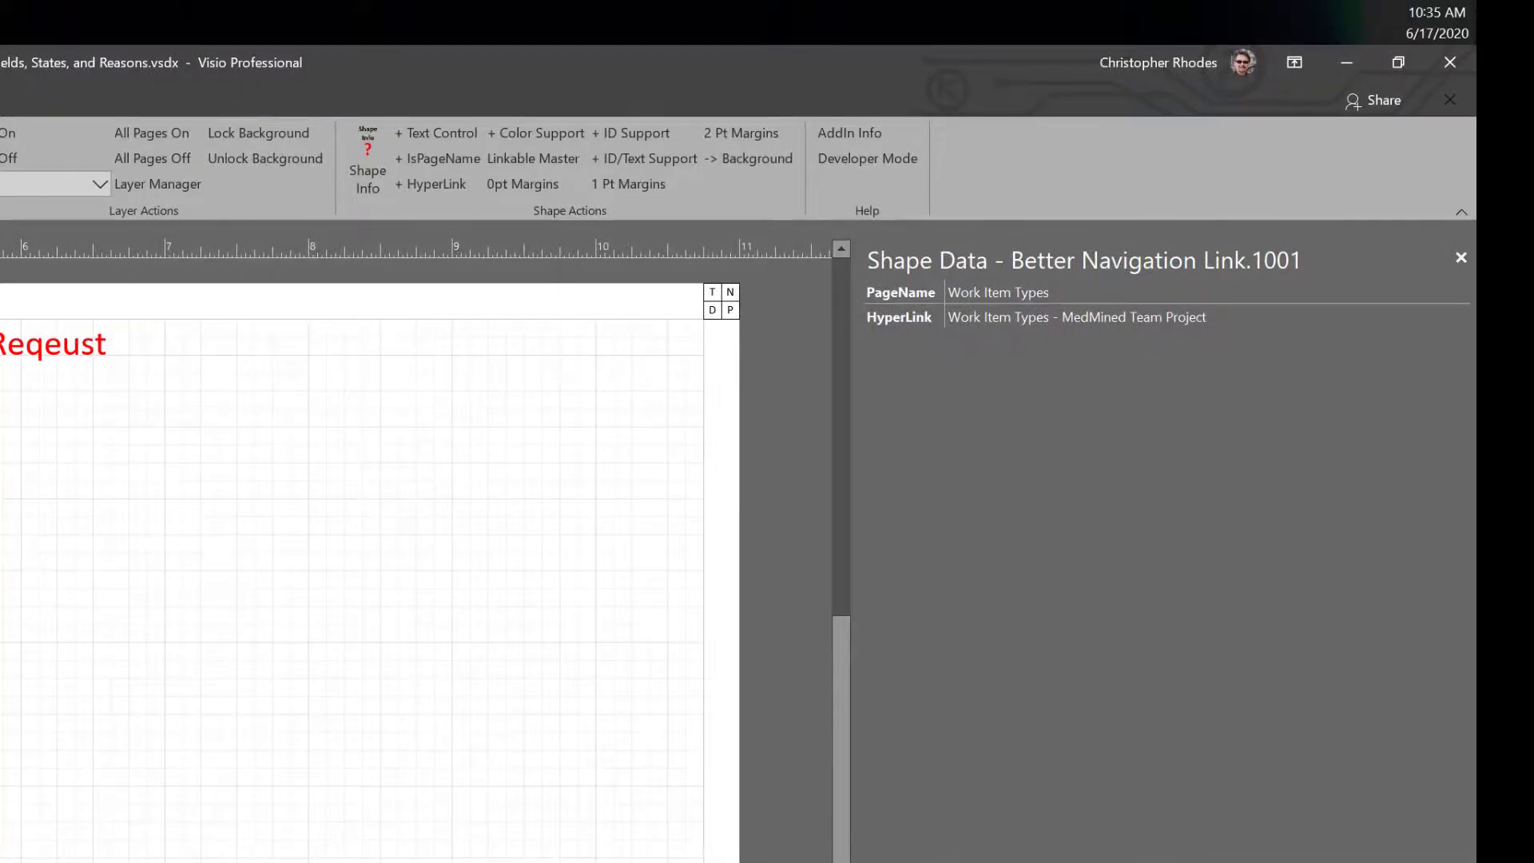
# - Check the Work Item Types link's target on the Code Review Response page and refresh the navigation links on every page of the document
pyautogui.press('Escape')
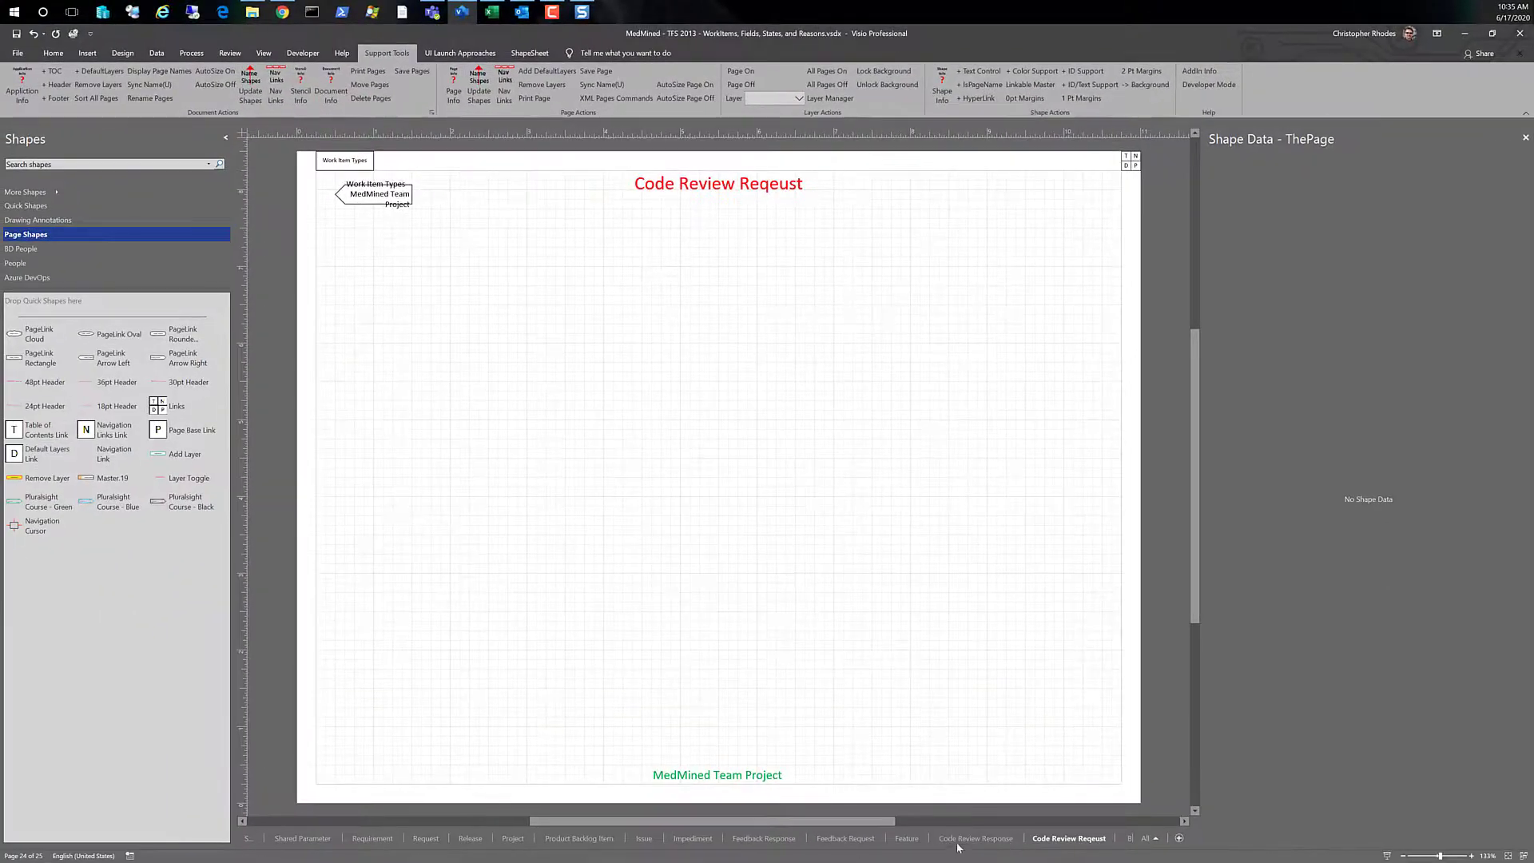
pyautogui.click(958, 844)
pyautogui.click(345, 166)
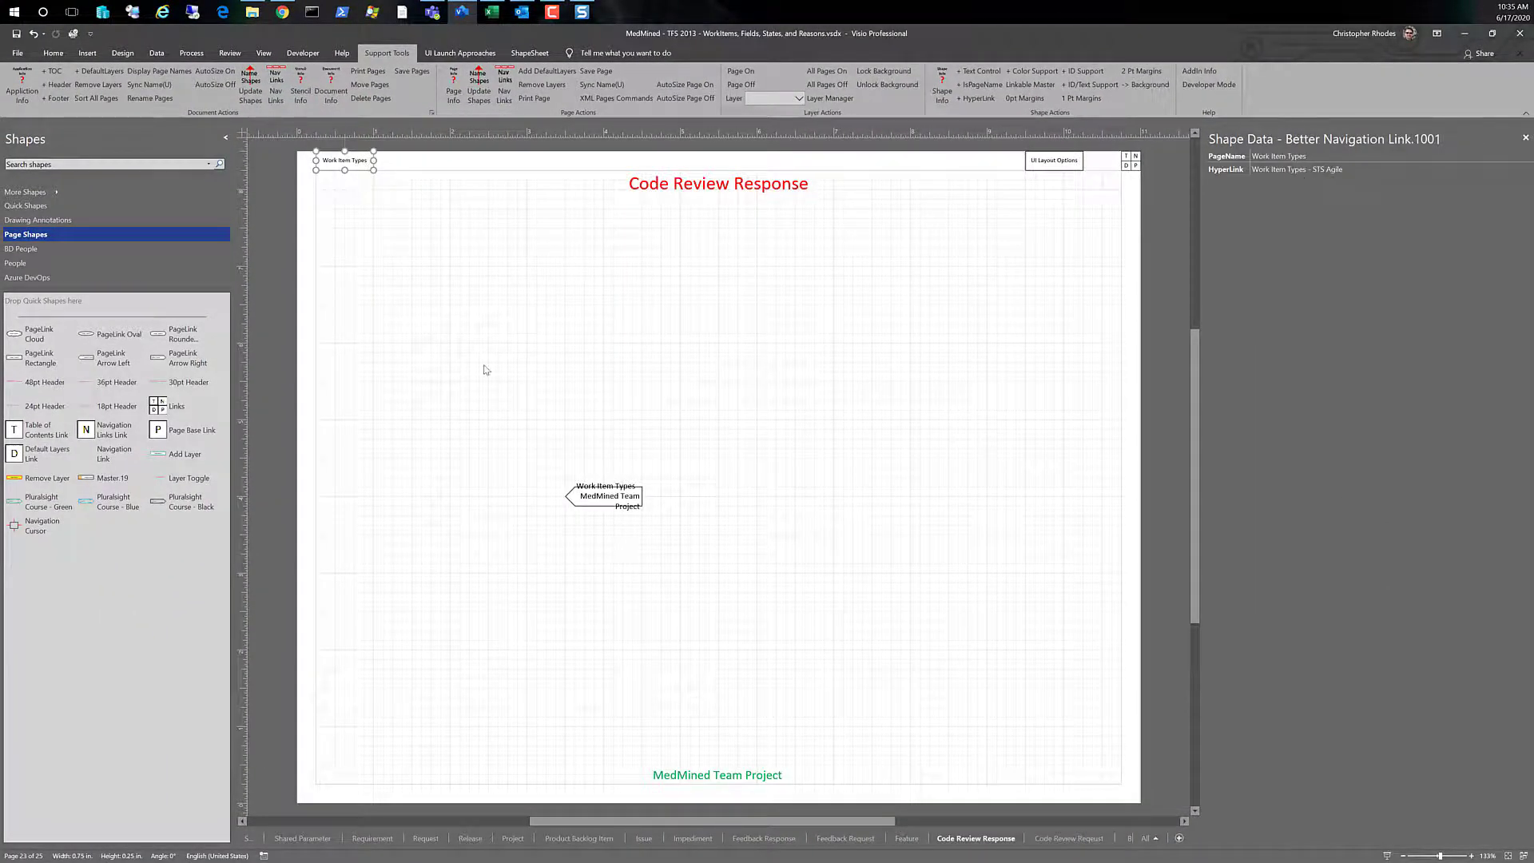
pyautogui.click(495, 328)
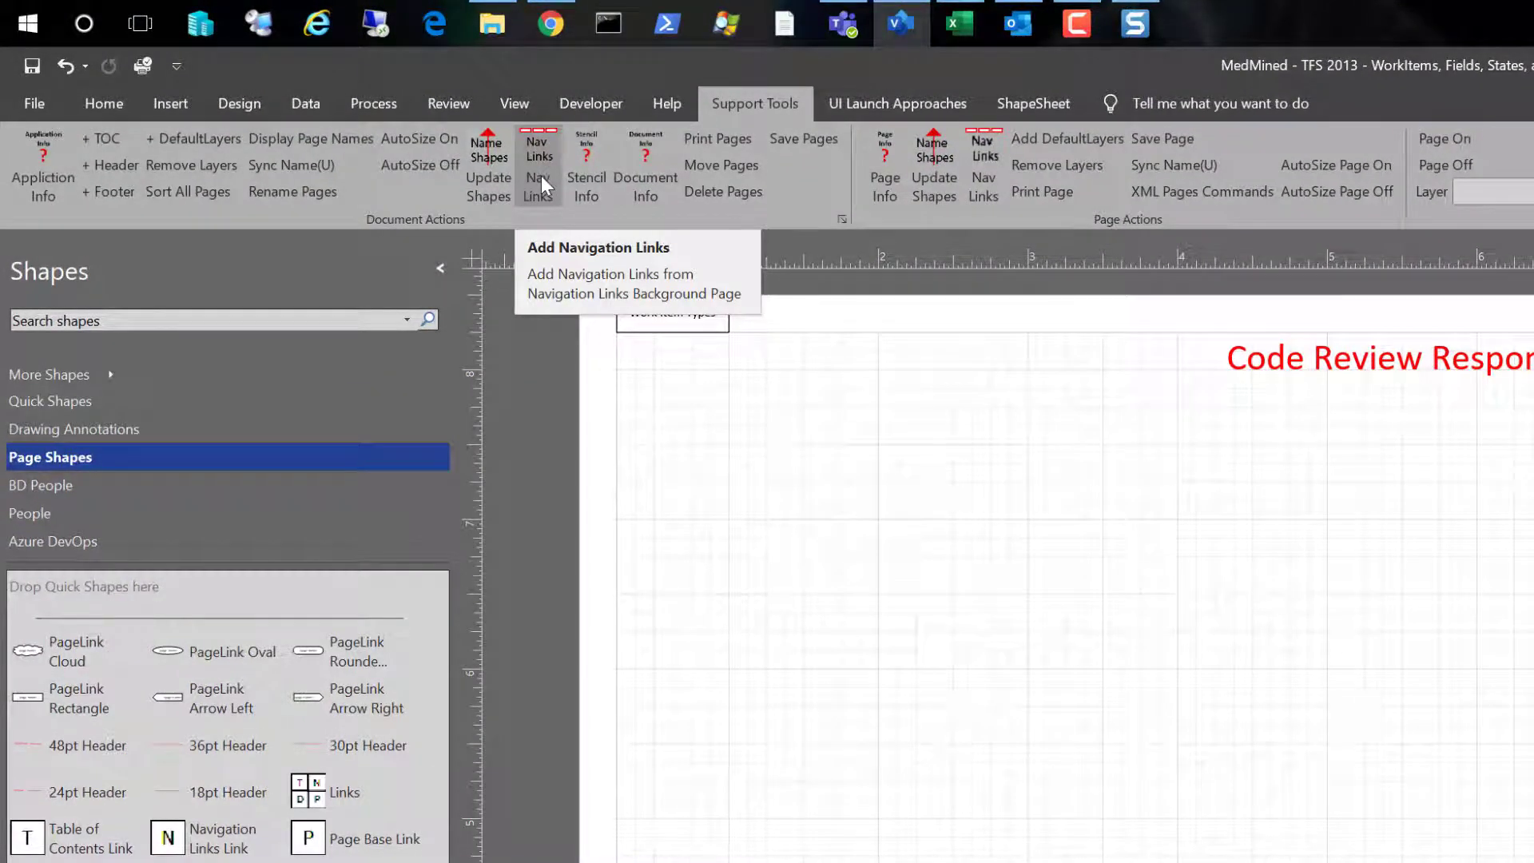
pyautogui.click(540, 176)
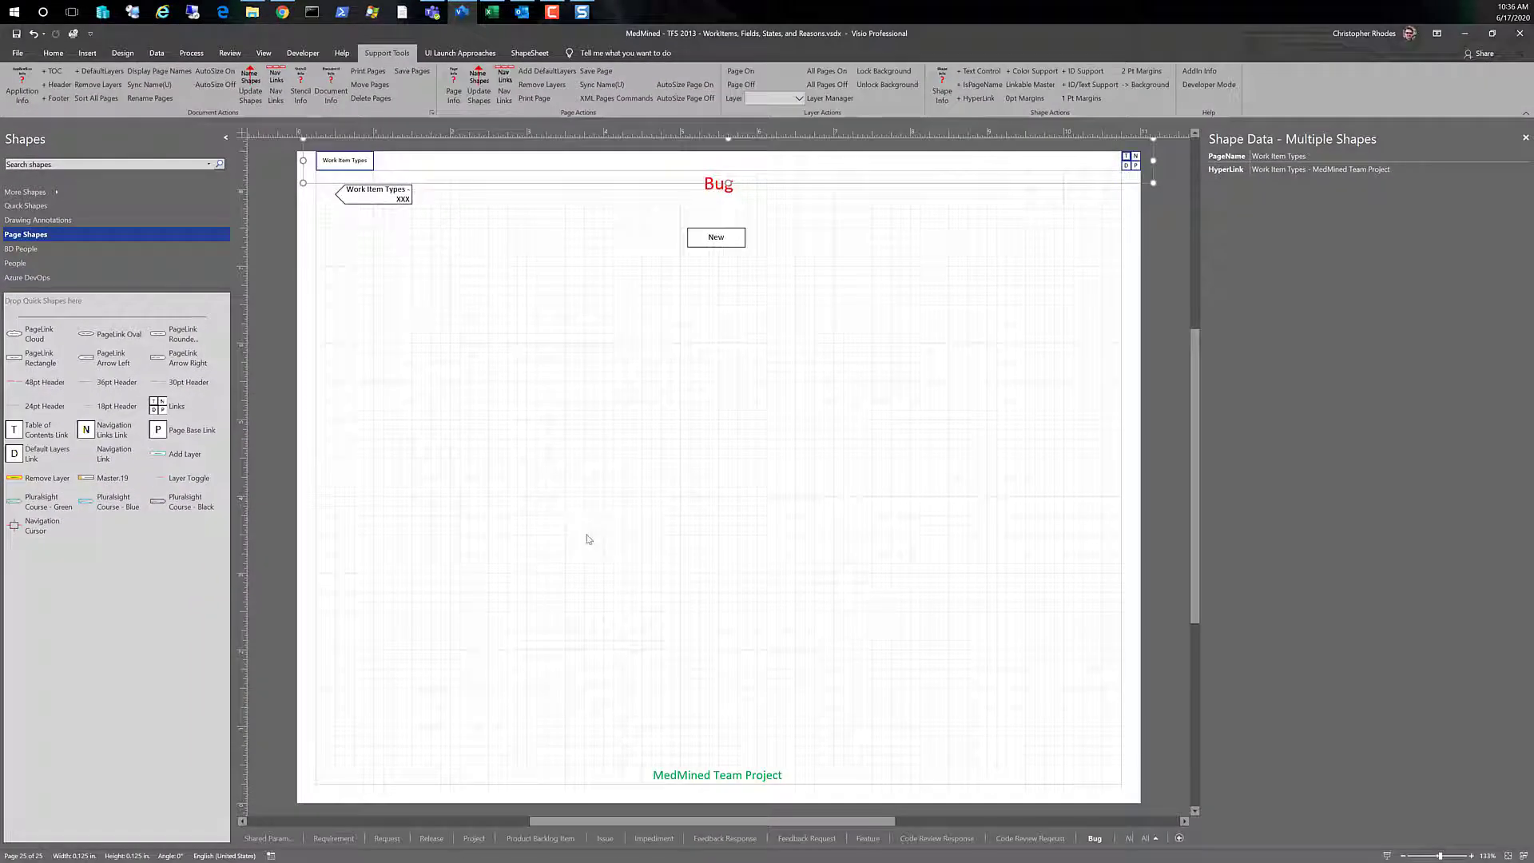
pyautogui.click(719, 530)
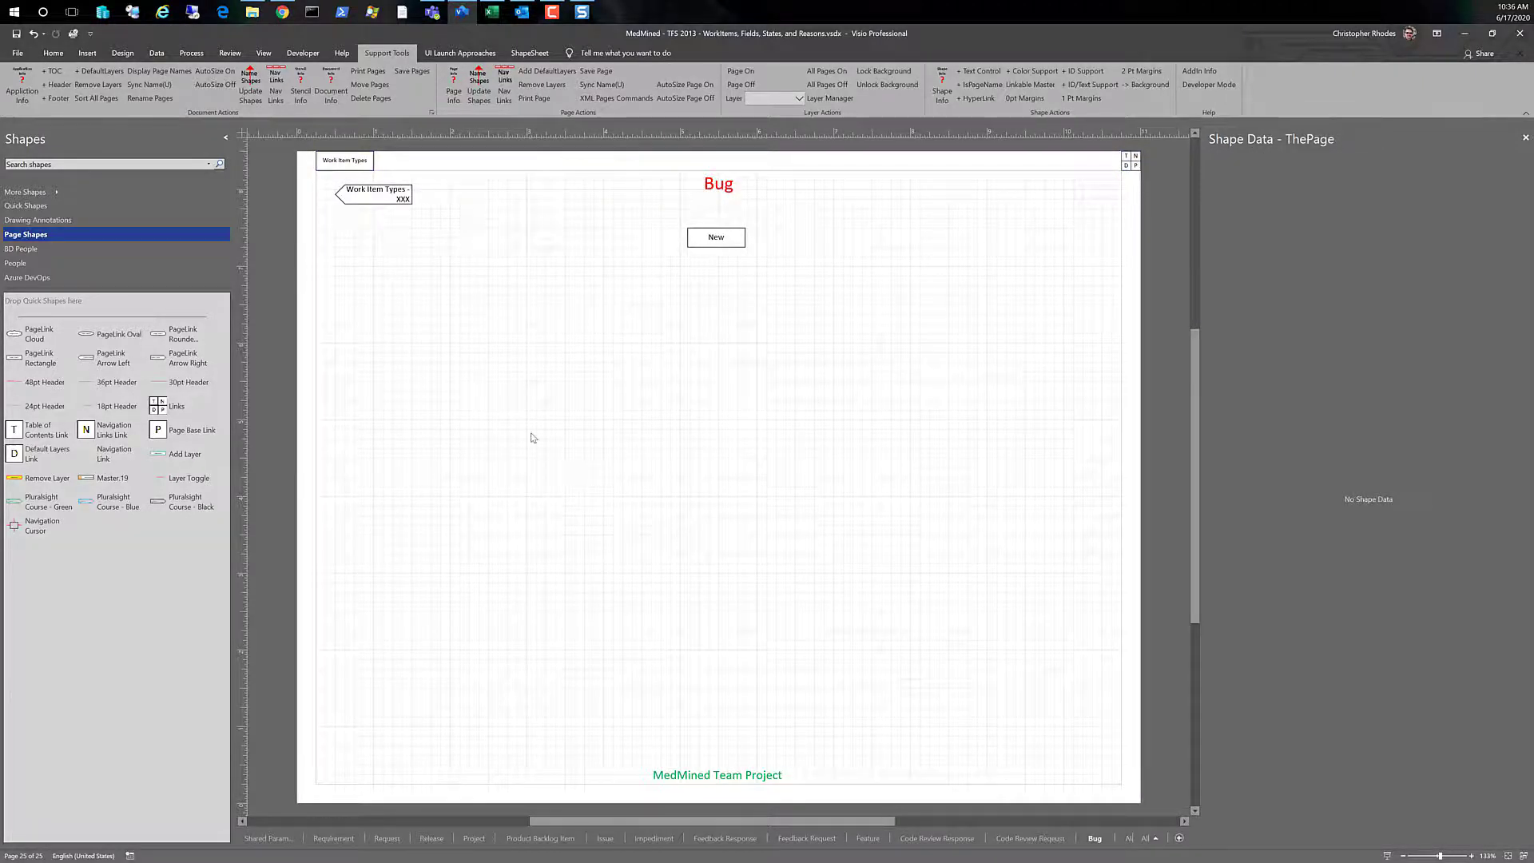
# - Delete the arrow-shaped Work Item Types page link from the Bug page and from the Code Review Reqeust page
pyautogui.click(381, 199)
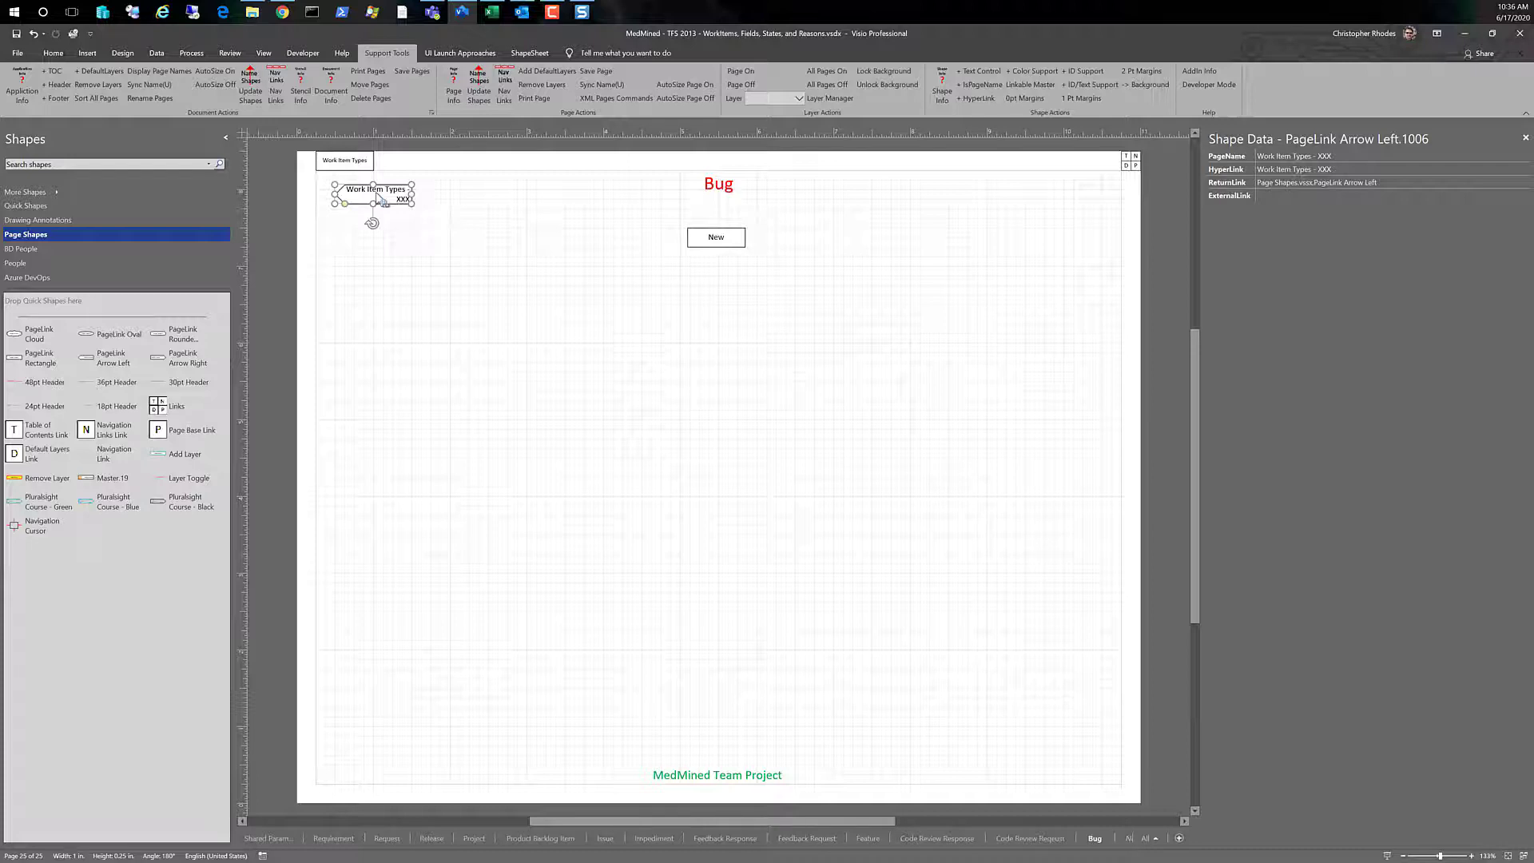
pyautogui.press('Delete')
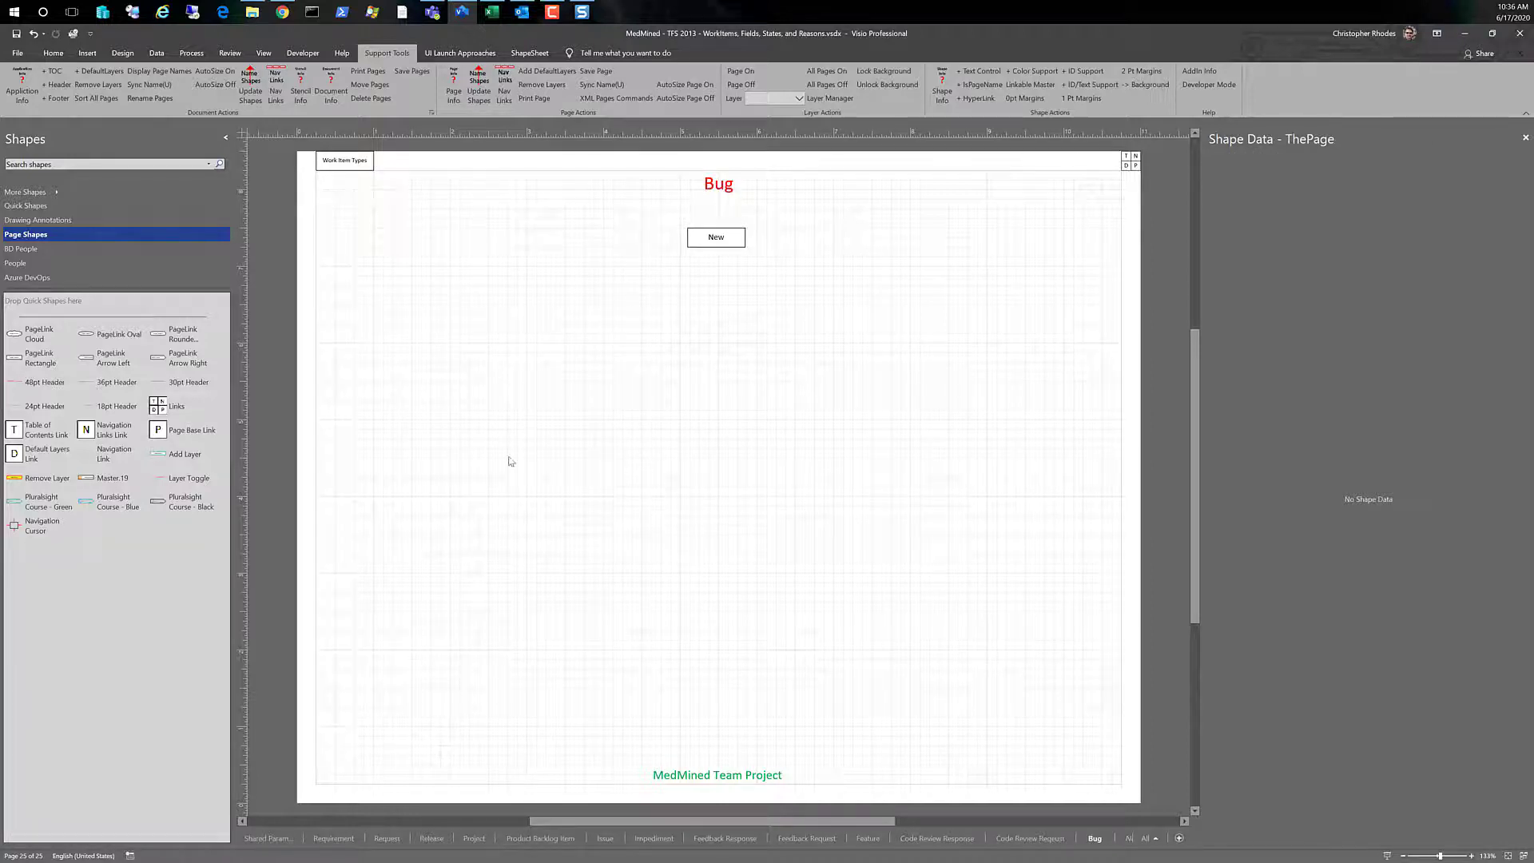
pyautogui.click(1001, 840)
pyautogui.click(391, 204)
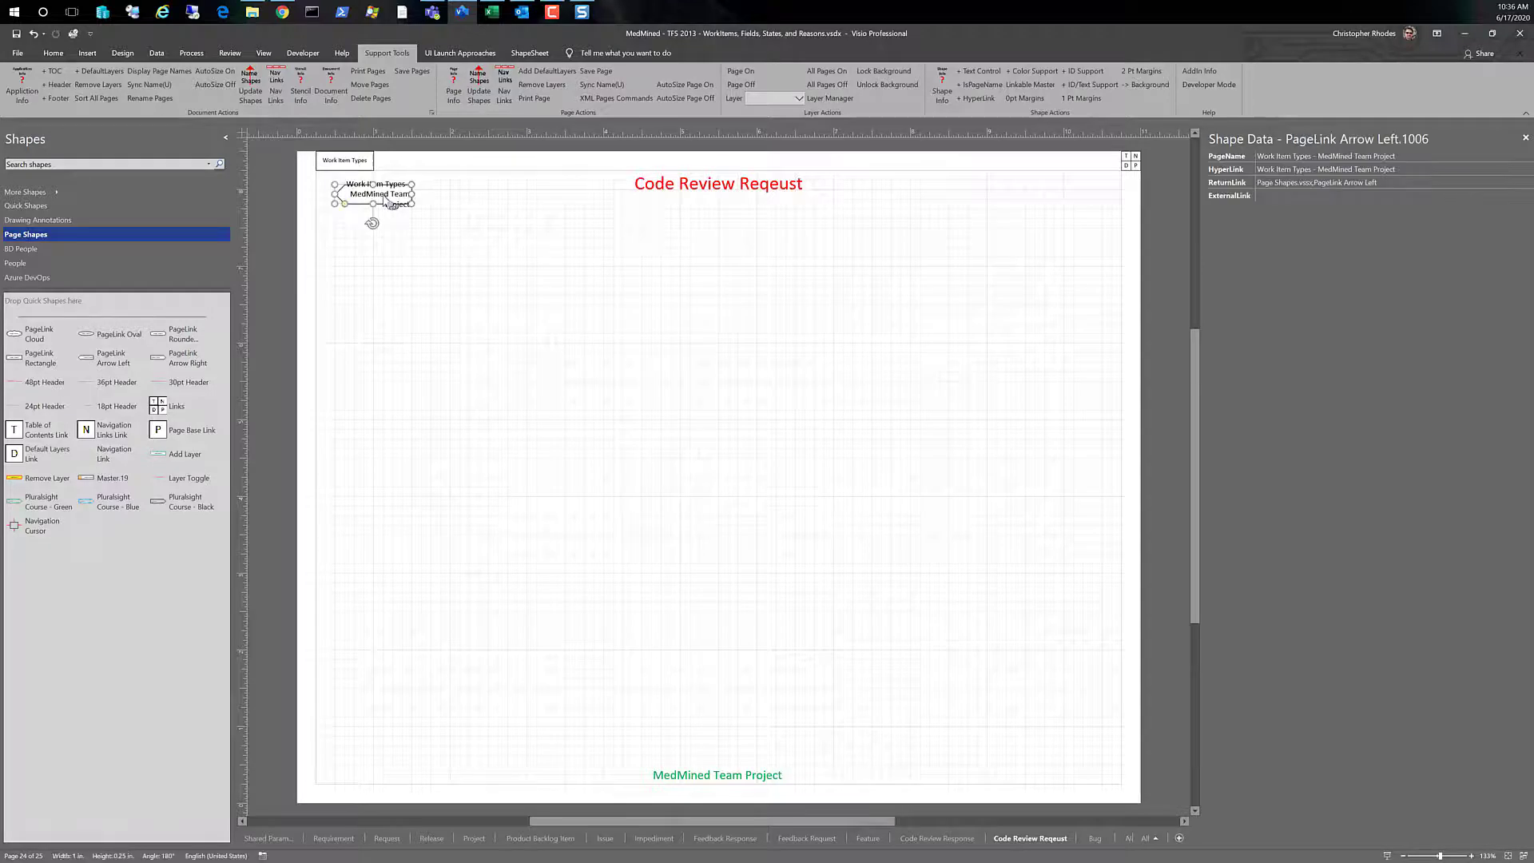
pyautogui.press('Delete')
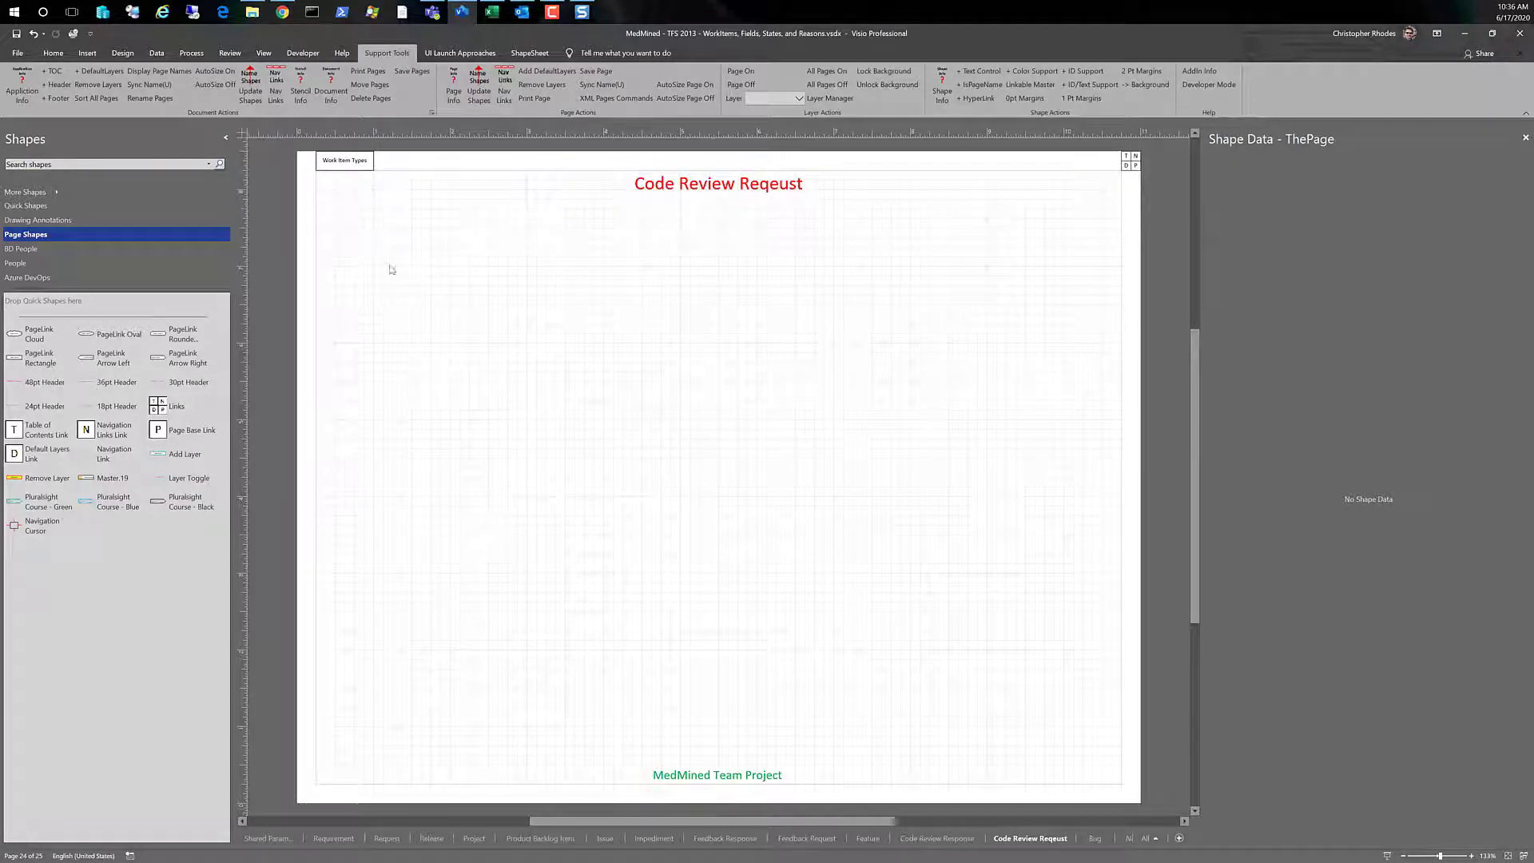
# - Check the Work Item Types navigation link's hyperlink on the Code Review Reqeust page and follow it to the MedMined work item types page
pyautogui.click(361, 163)
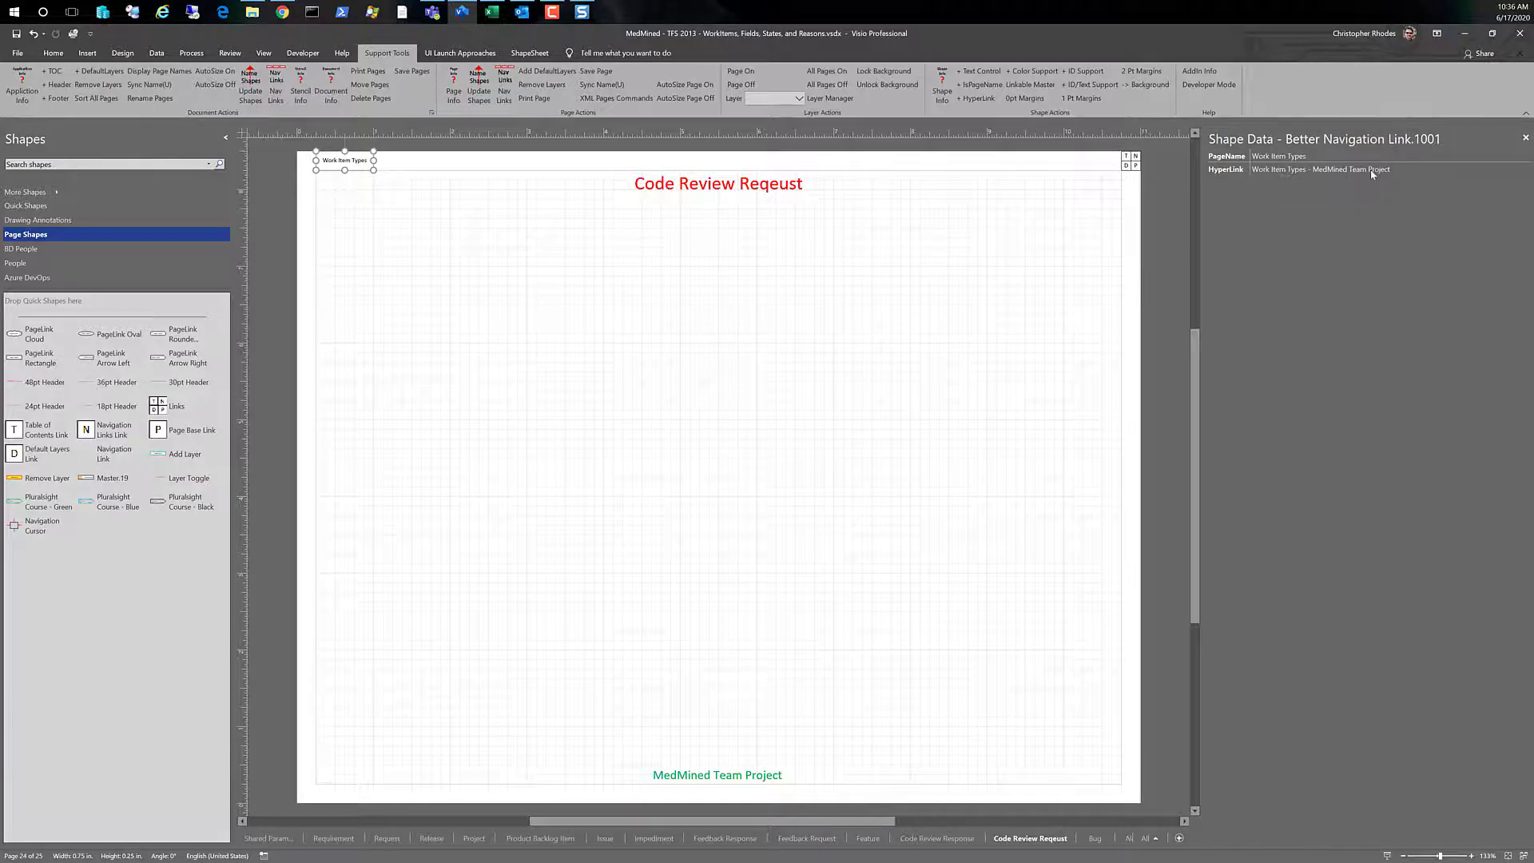
pyautogui.click(456, 353)
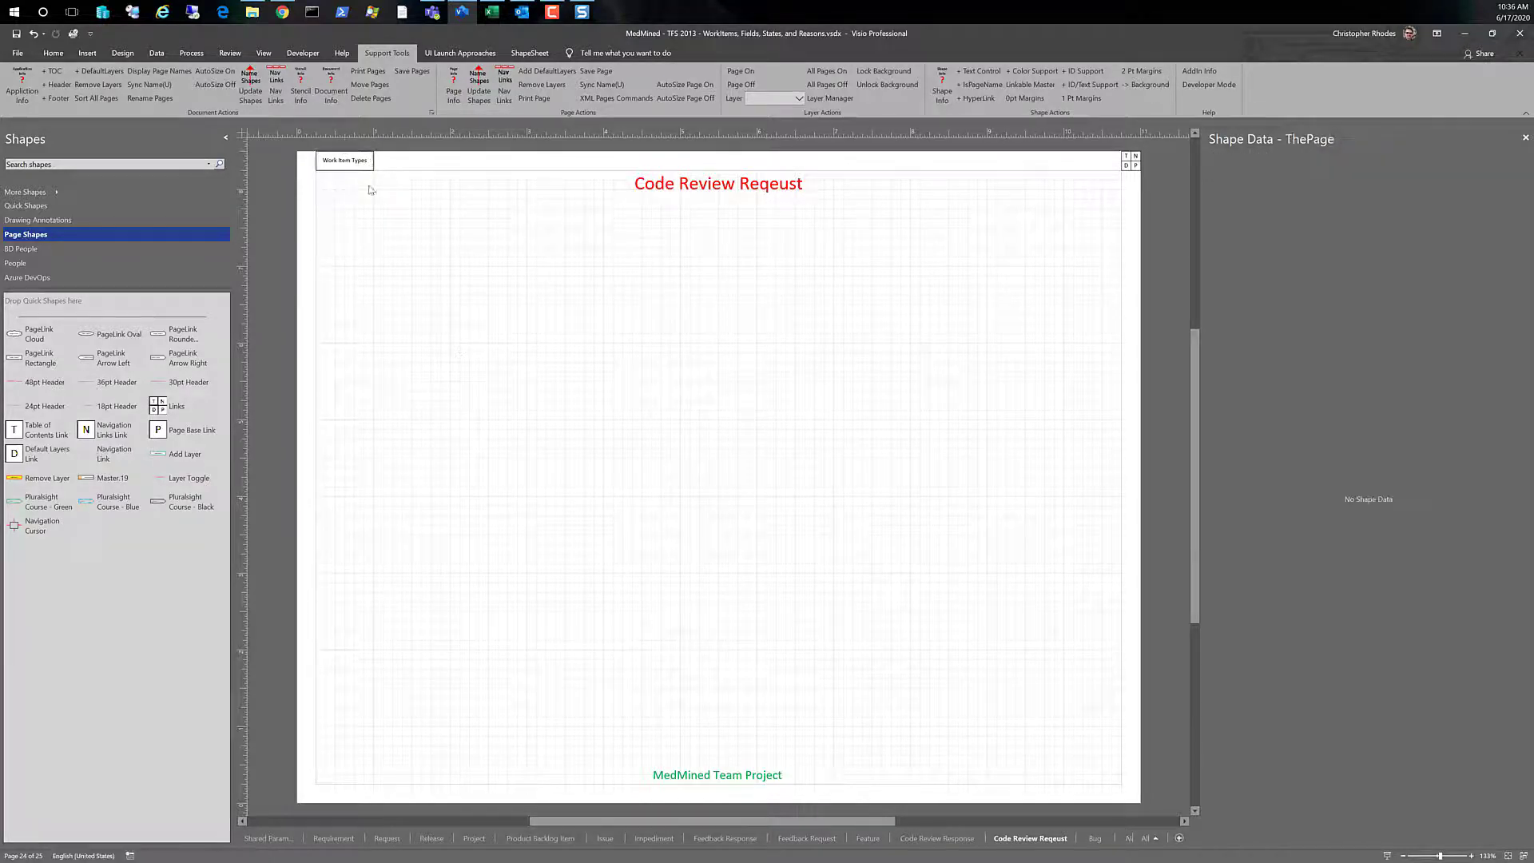
pyautogui.click(359, 167)
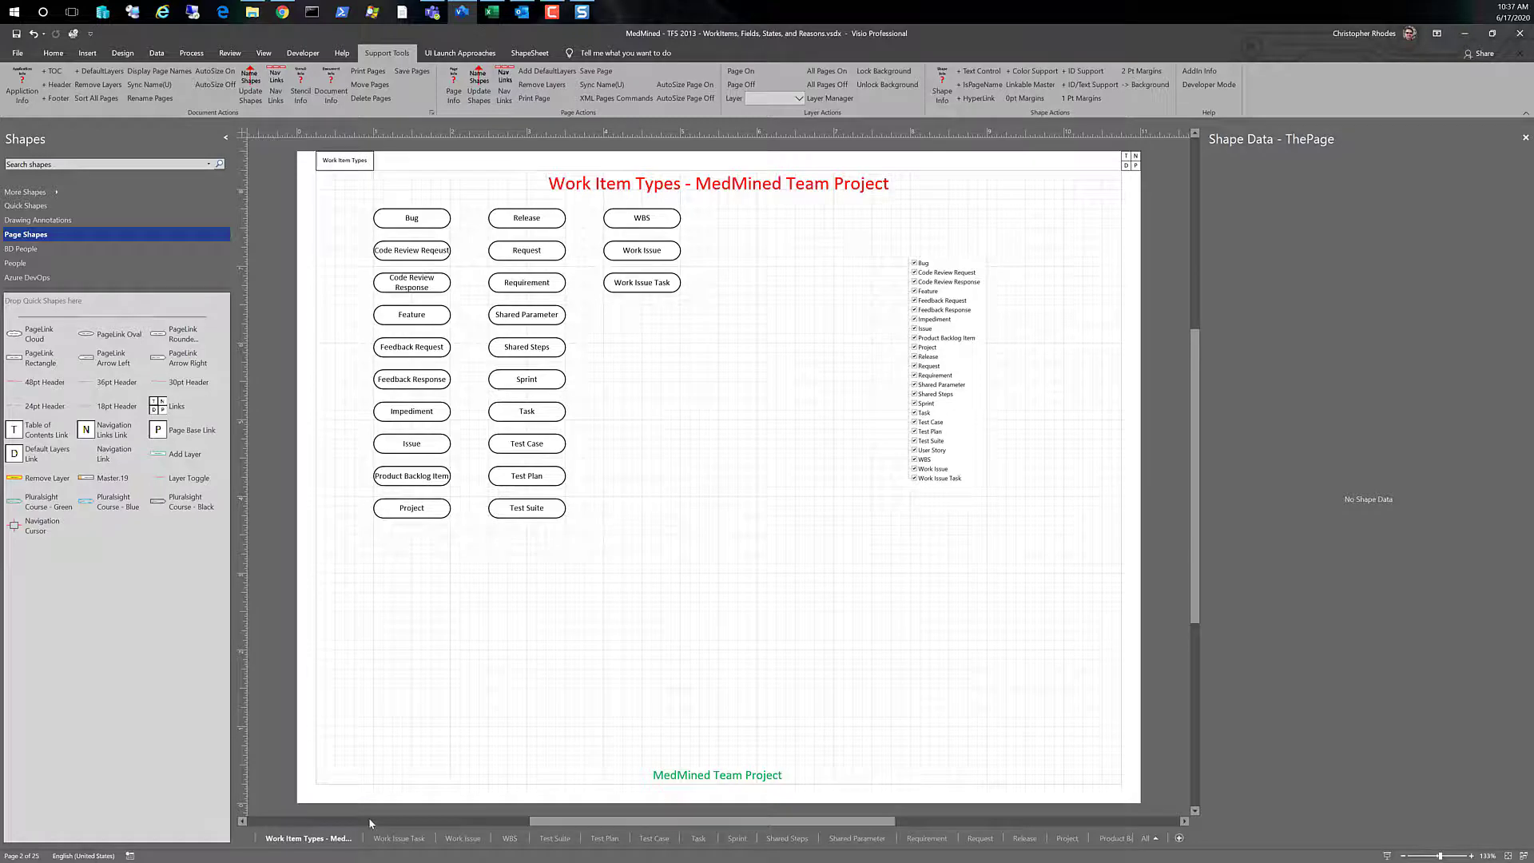
# - Look over the Bug shape's available commands and sort all pages of the document
pyautogui.rightClick(409, 225)
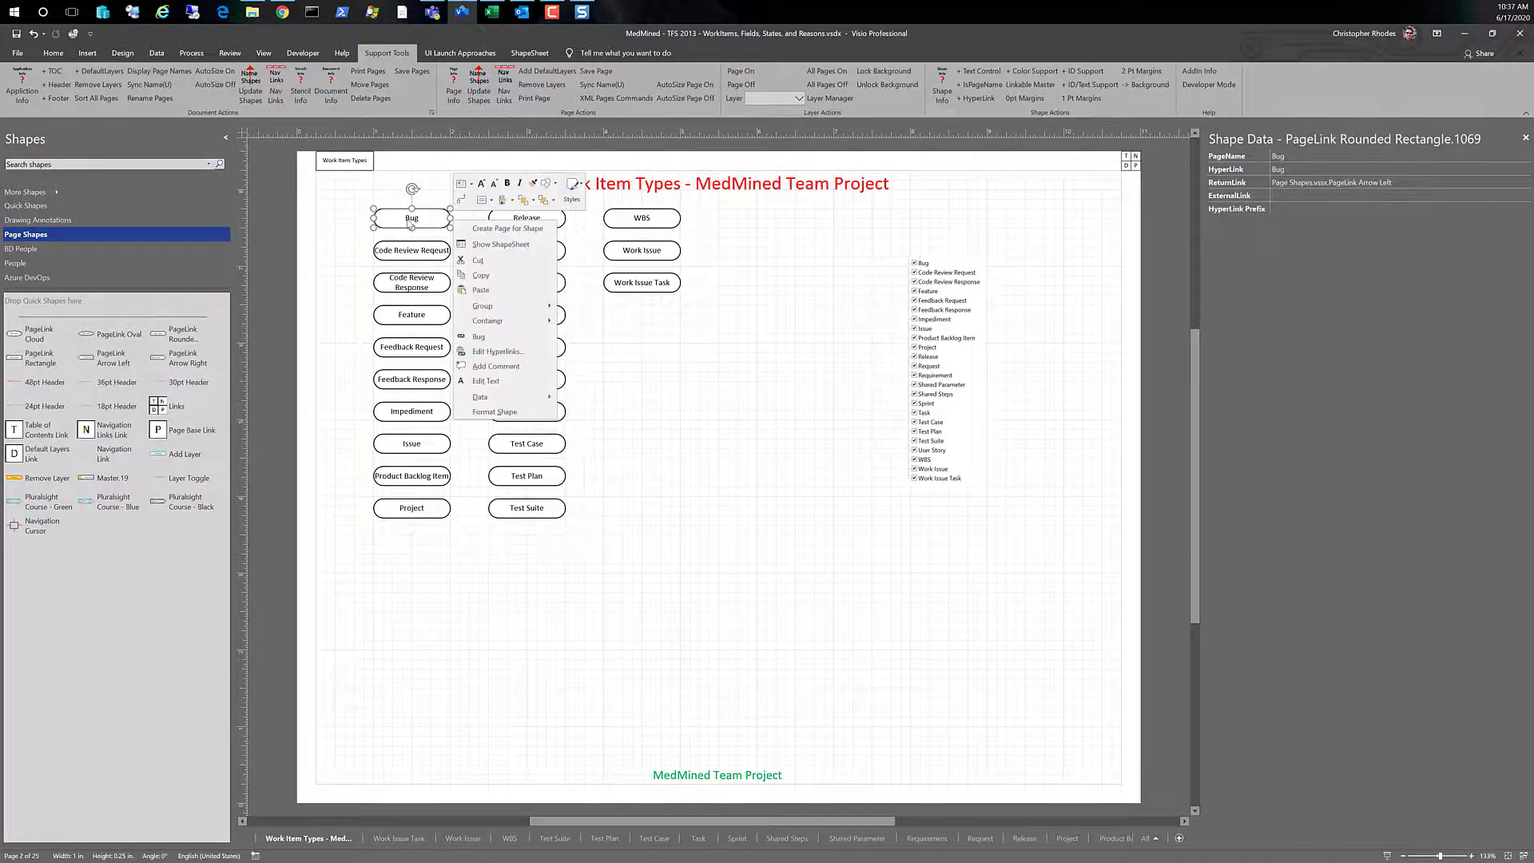
pyautogui.press('Escape')
pyautogui.click(380, 732)
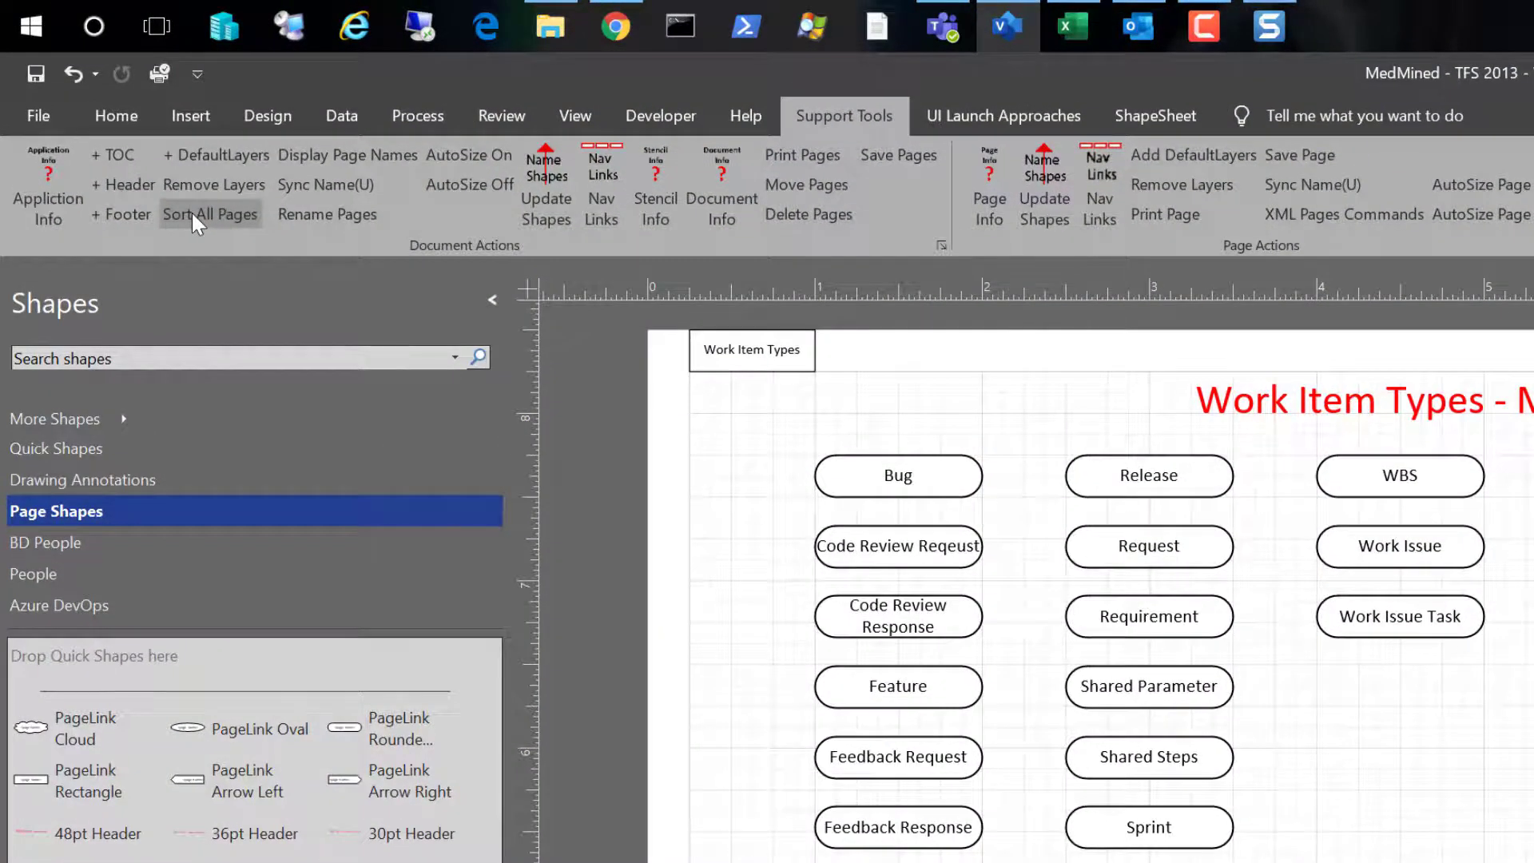
pyautogui.click(192, 214)
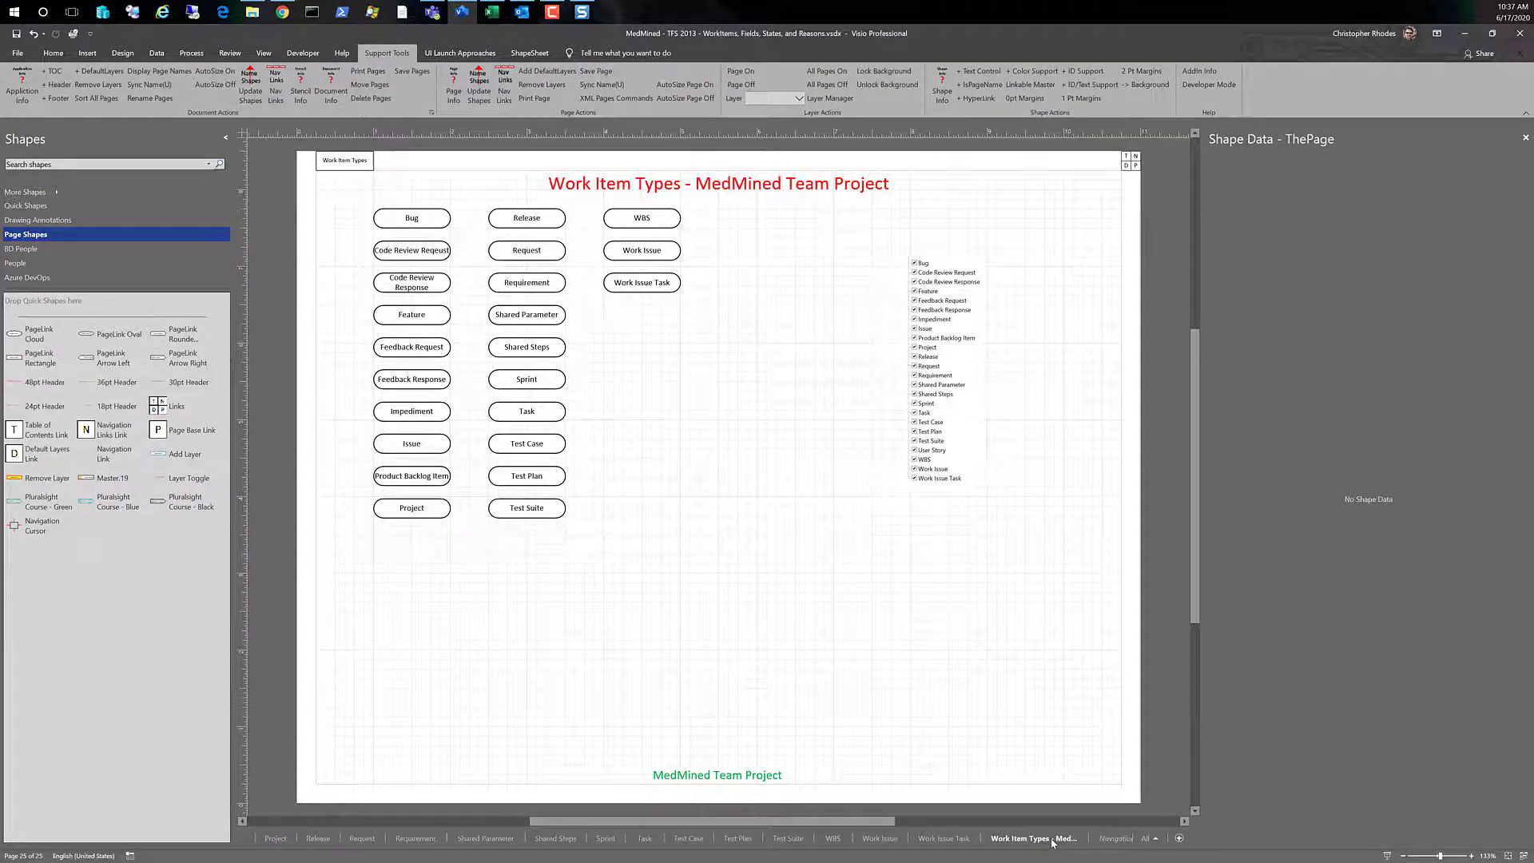
# - Open the Reorder Pages dialog and try to move the Work Item Types - MedMined Team Project page straight to the top of the list
pyautogui.rightClick(1053, 844)
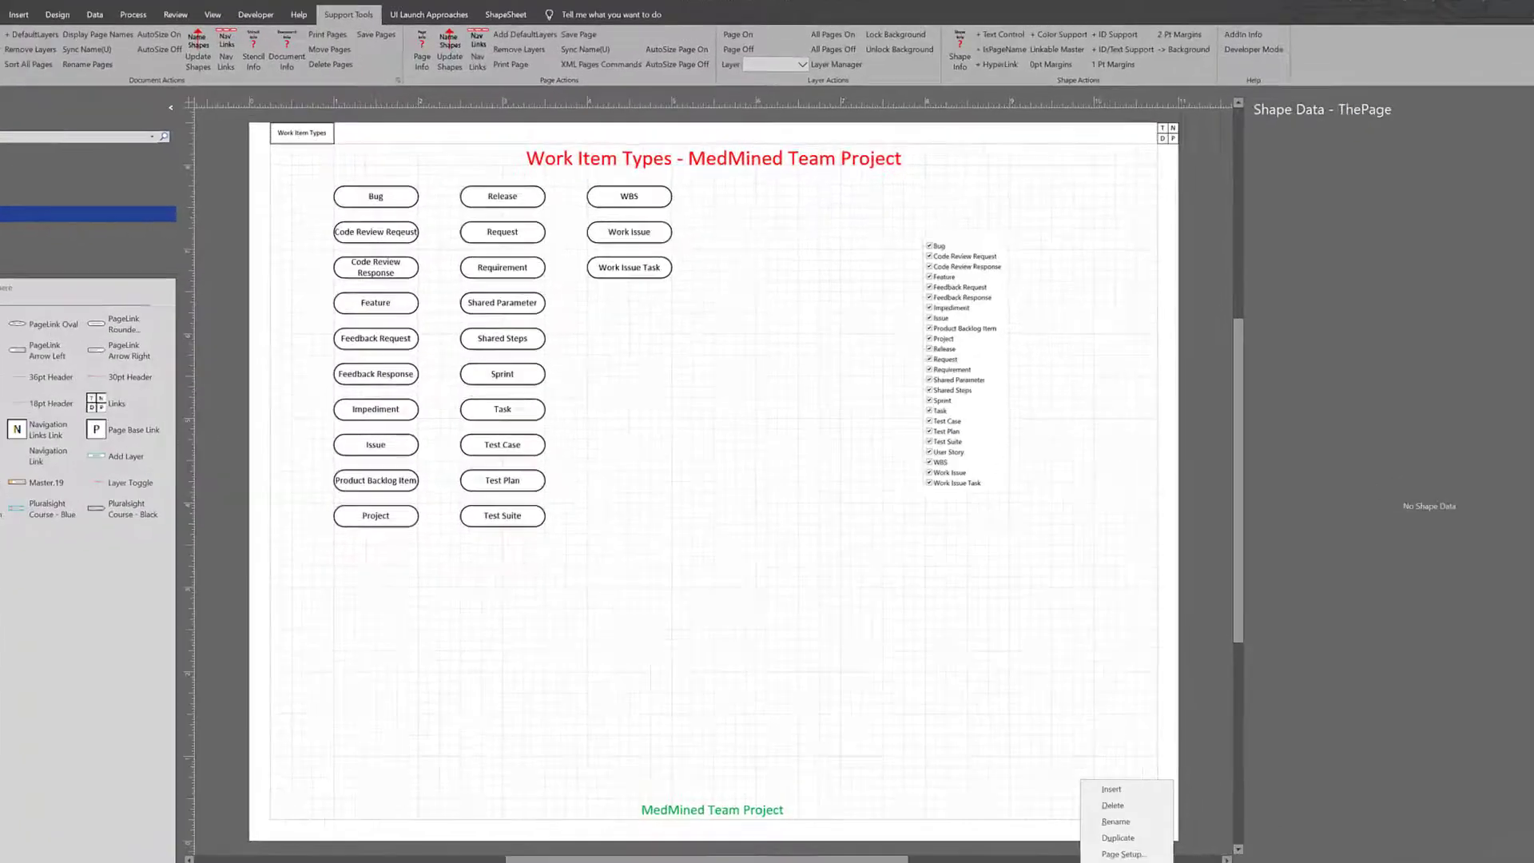
pyautogui.click(1071, 832)
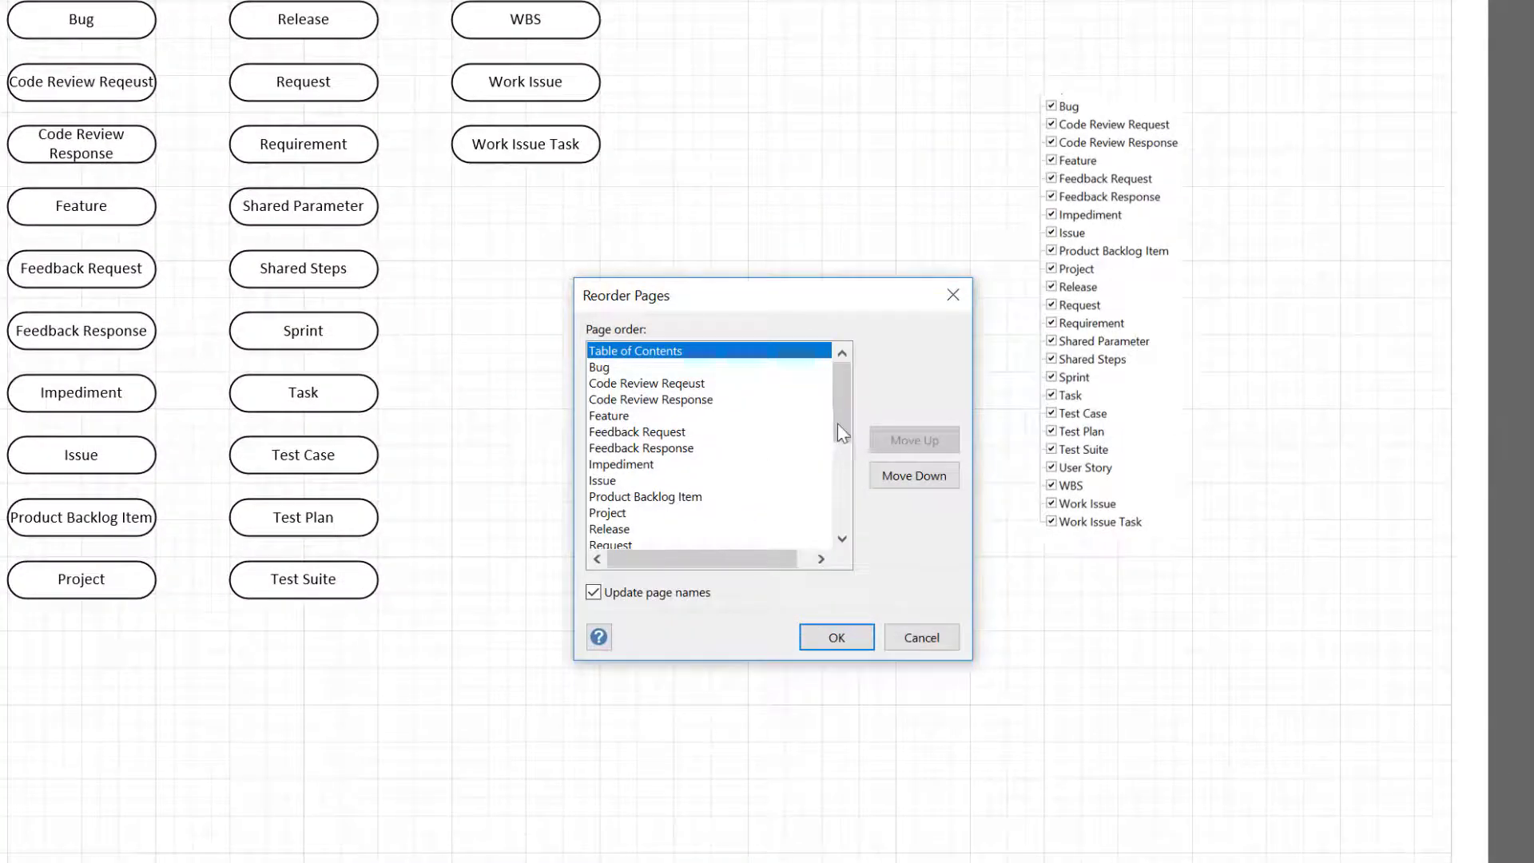
pyautogui.moveTo(838, 423); pyautogui.dragTo(837, 509)
pyautogui.click(727, 530)
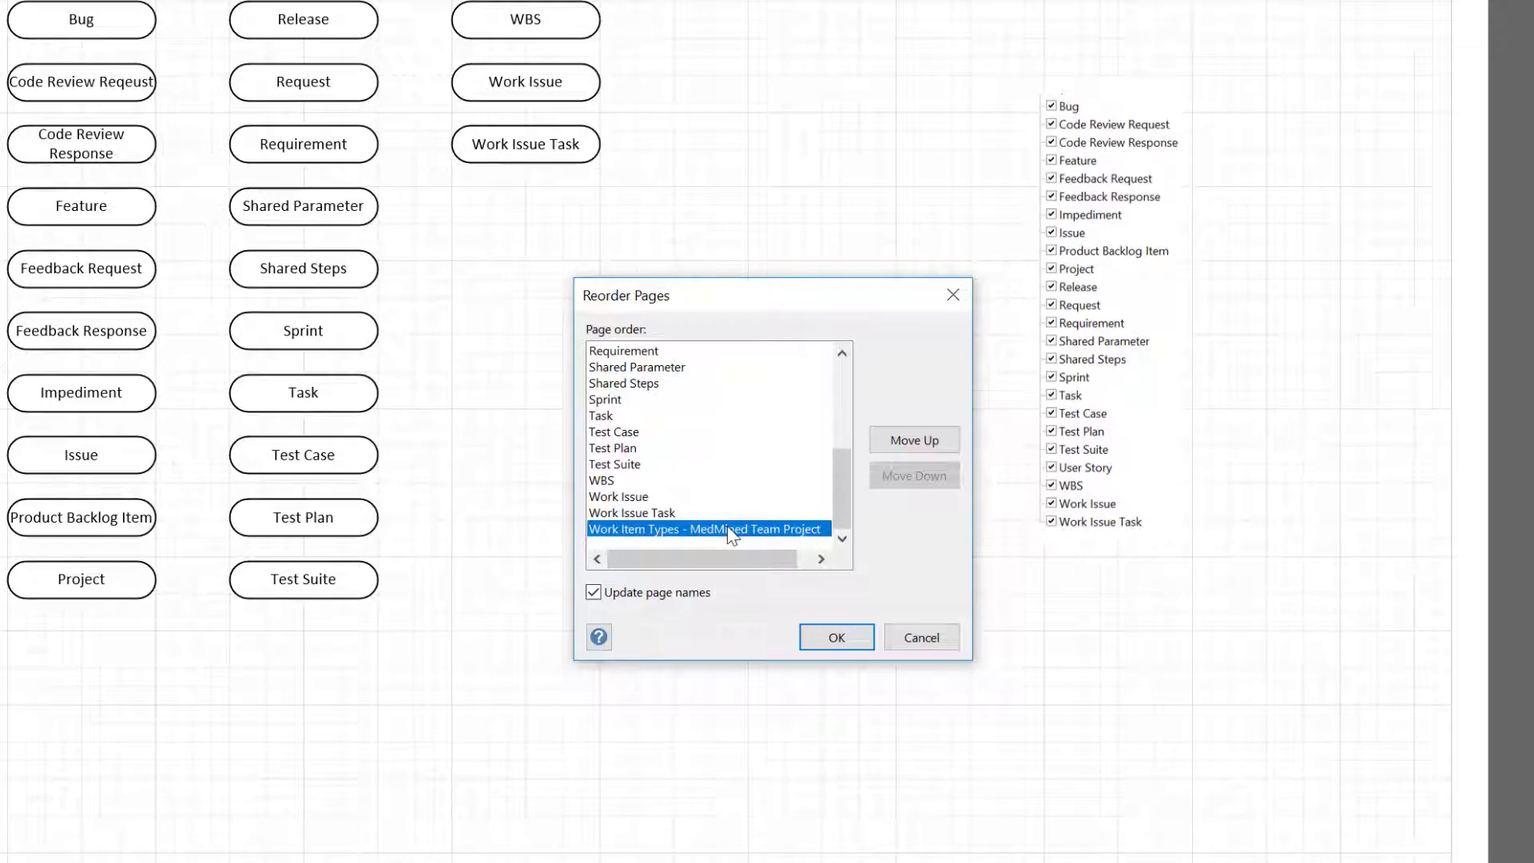
pyautogui.moveTo(731, 535); pyautogui.dragTo(693, 220)
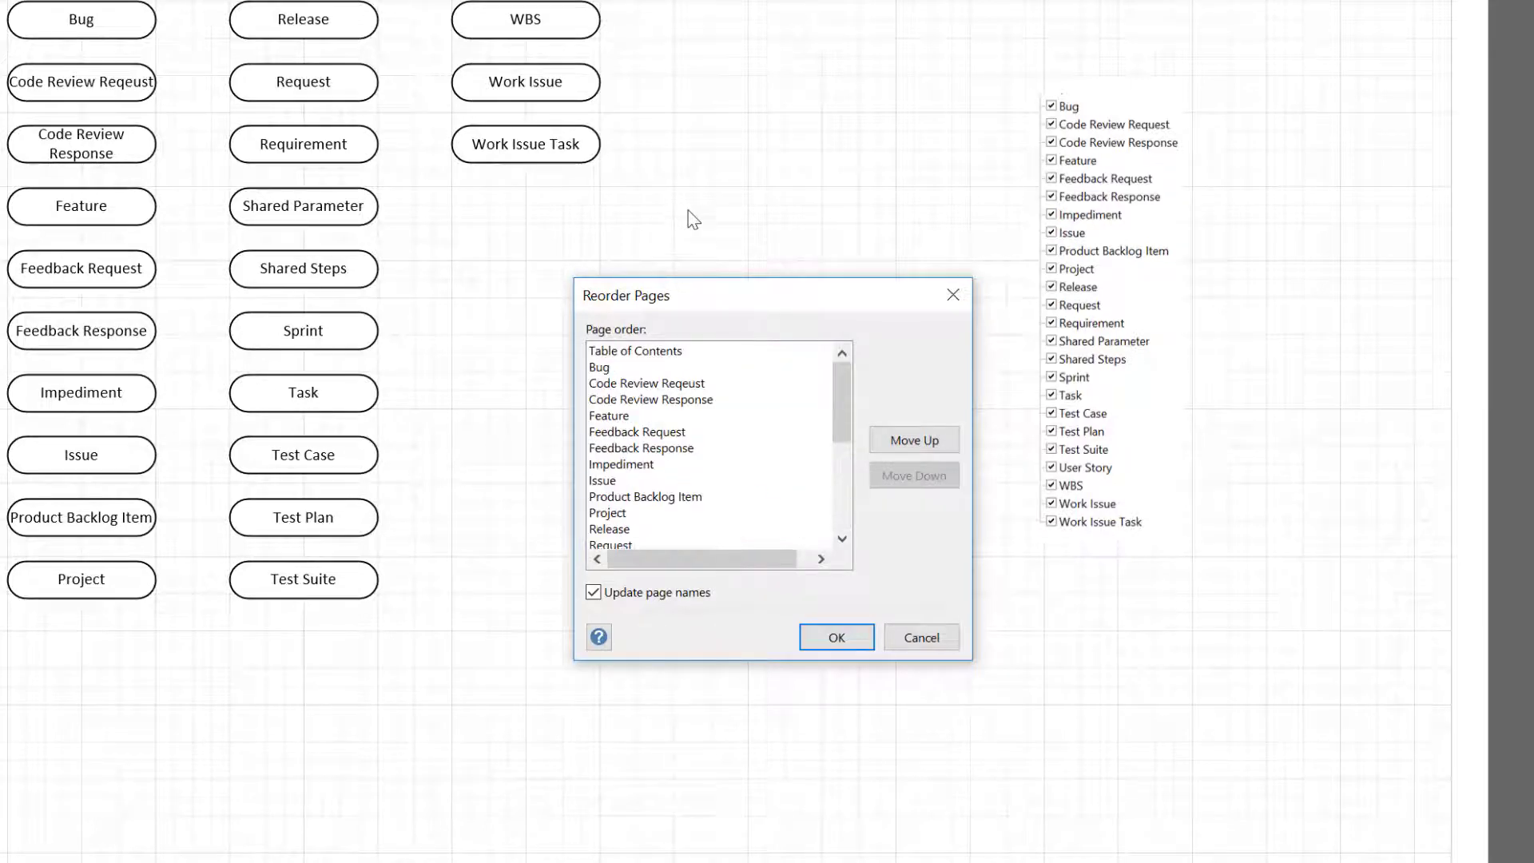
pyautogui.click(685, 382)
pyautogui.click(683, 372)
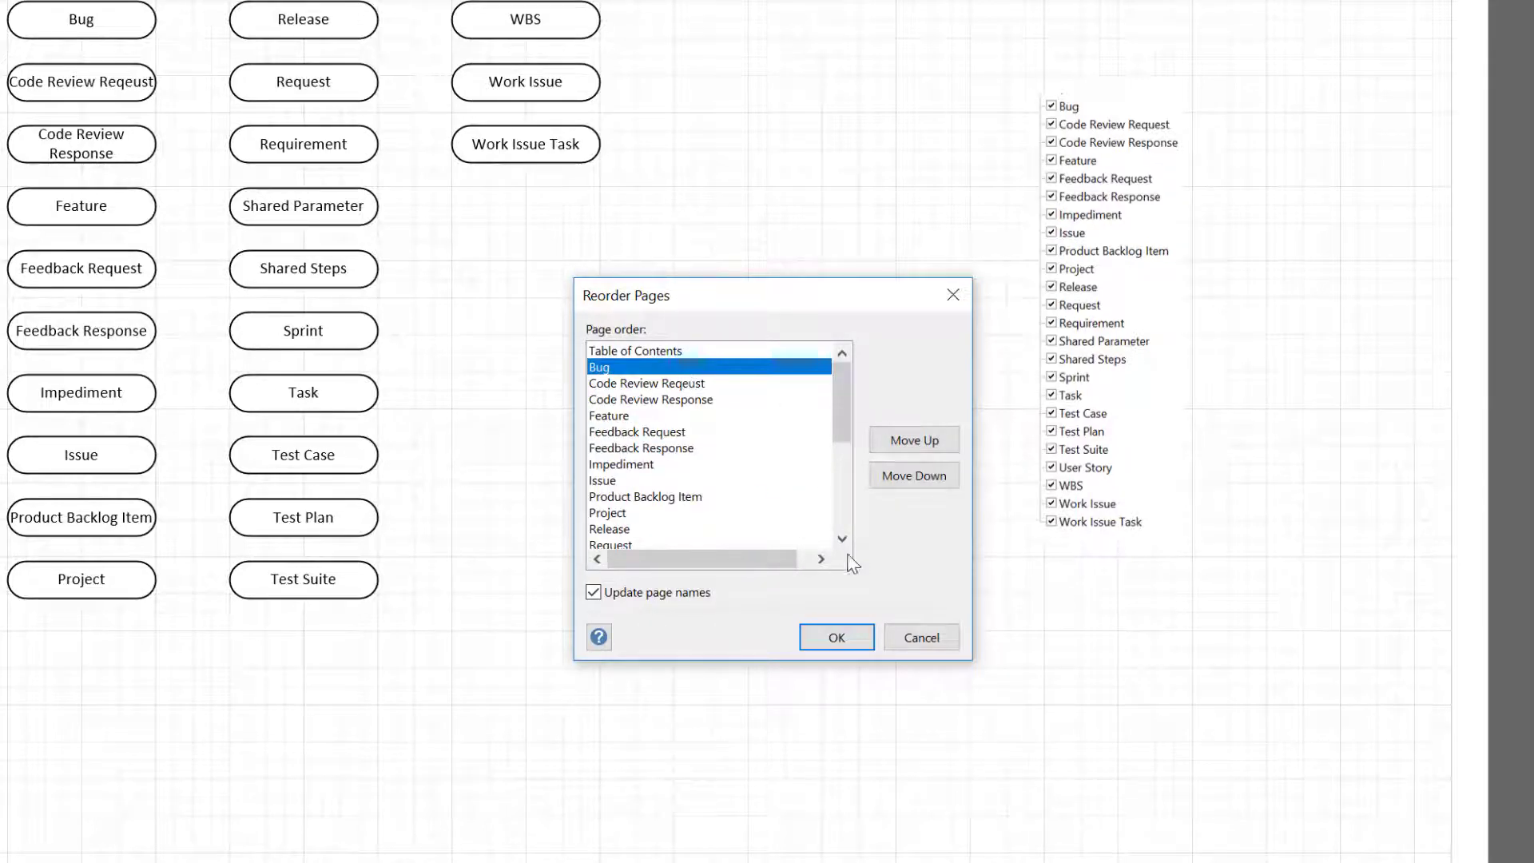
# - Move the Work Item Types - MedMined Team Project page up to directly after Table of Contents and apply the page order
pyautogui.moveTo(838, 428); pyautogui.dragTo(837, 540)
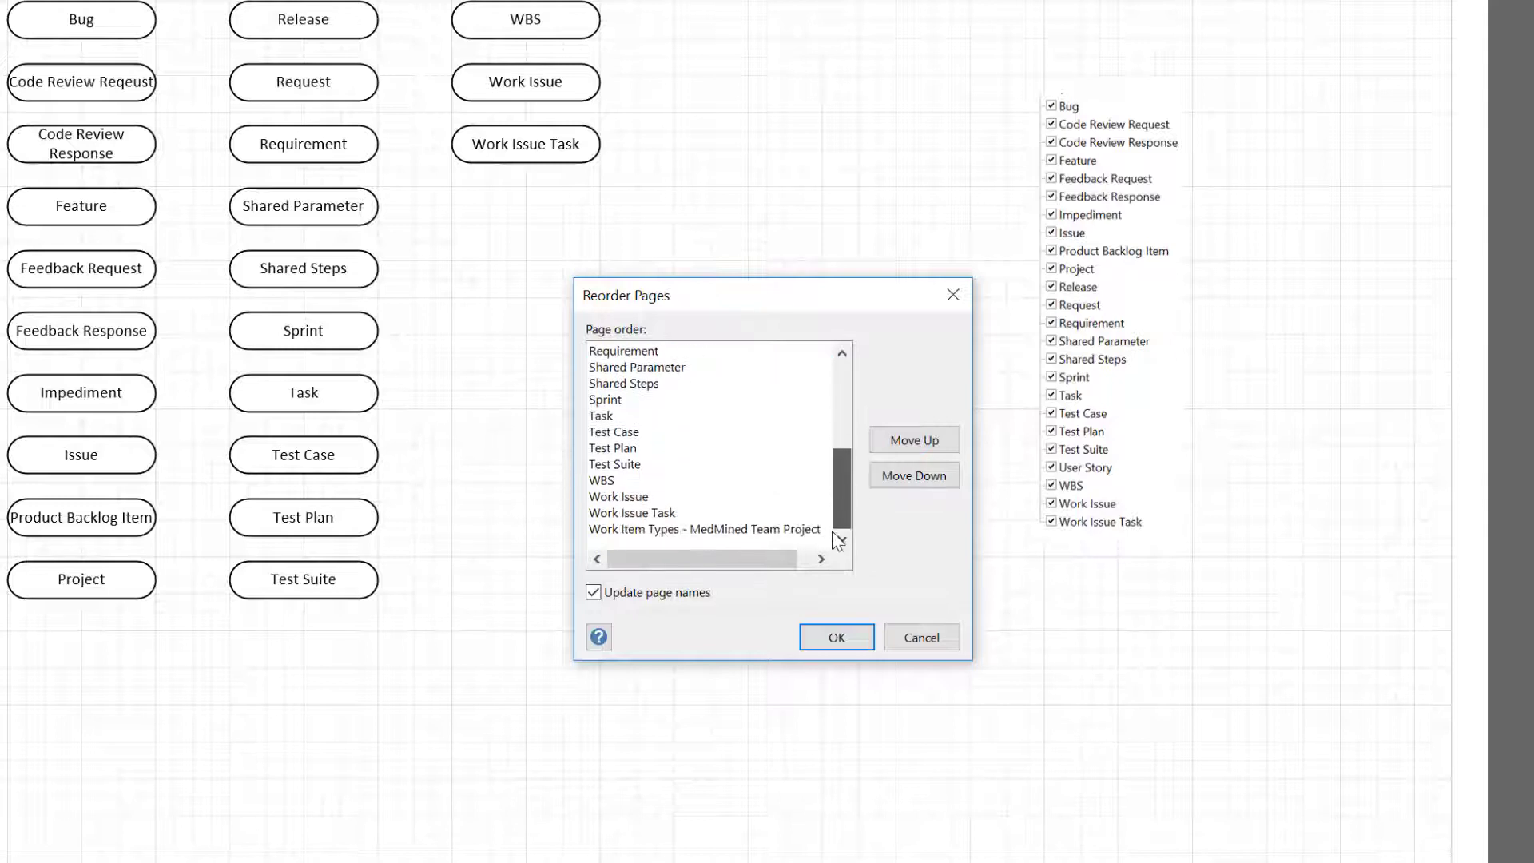
pyautogui.click(767, 530)
pyautogui.click(917, 448)
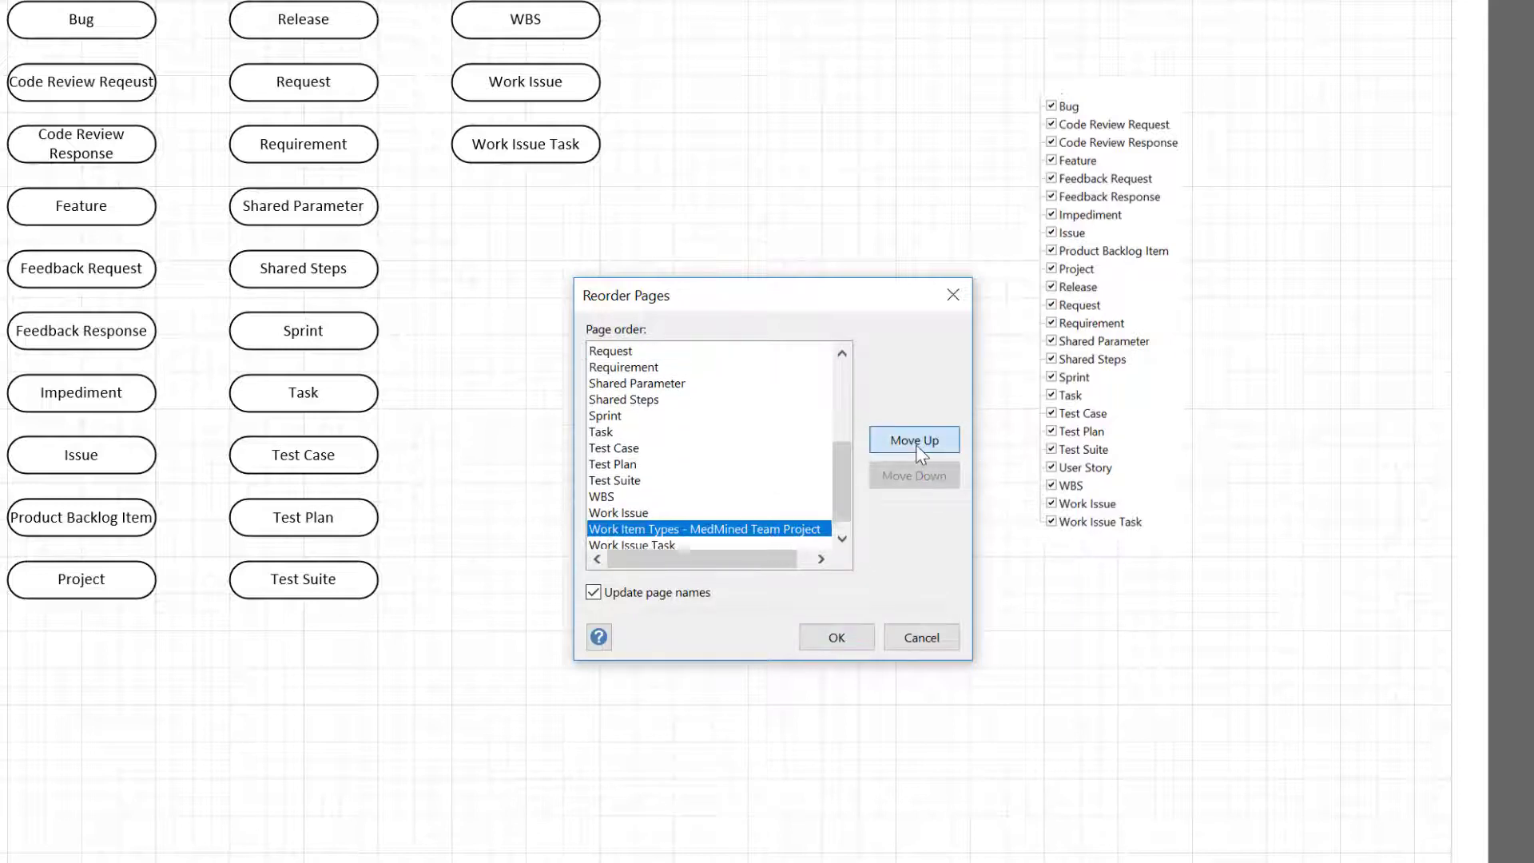
pyautogui.click(917, 448)
pyautogui.click(917, 447)
pyautogui.click(917, 448)
pyautogui.click(918, 447)
pyautogui.click(917, 447)
pyautogui.click(917, 448)
pyautogui.click(915, 446)
pyautogui.click(915, 446)
pyautogui.click(916, 446)
pyautogui.click(916, 446)
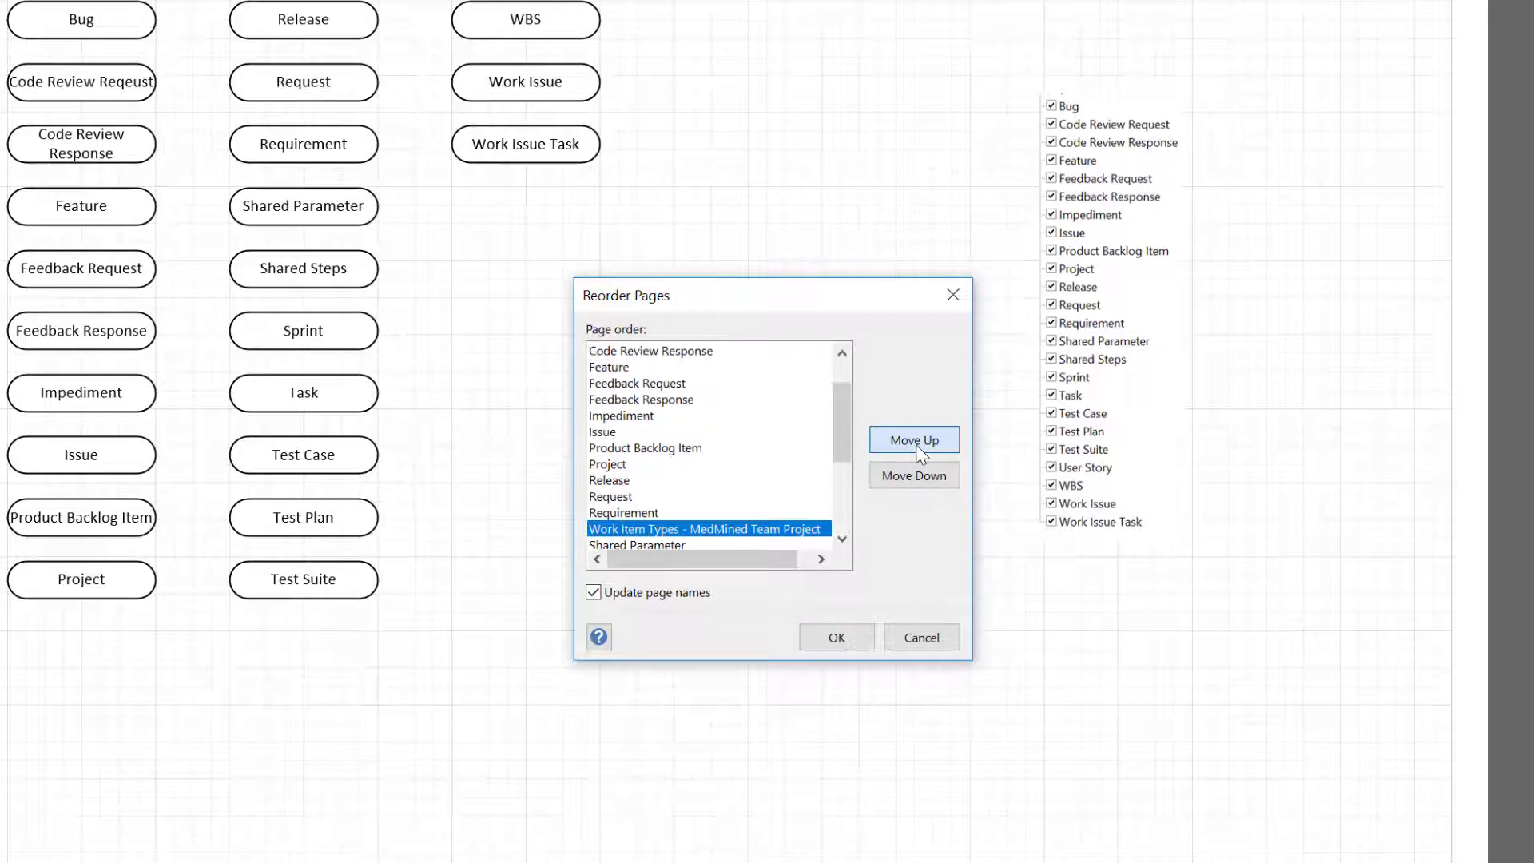
pyautogui.click(916, 446)
pyautogui.click(916, 445)
pyautogui.click(916, 446)
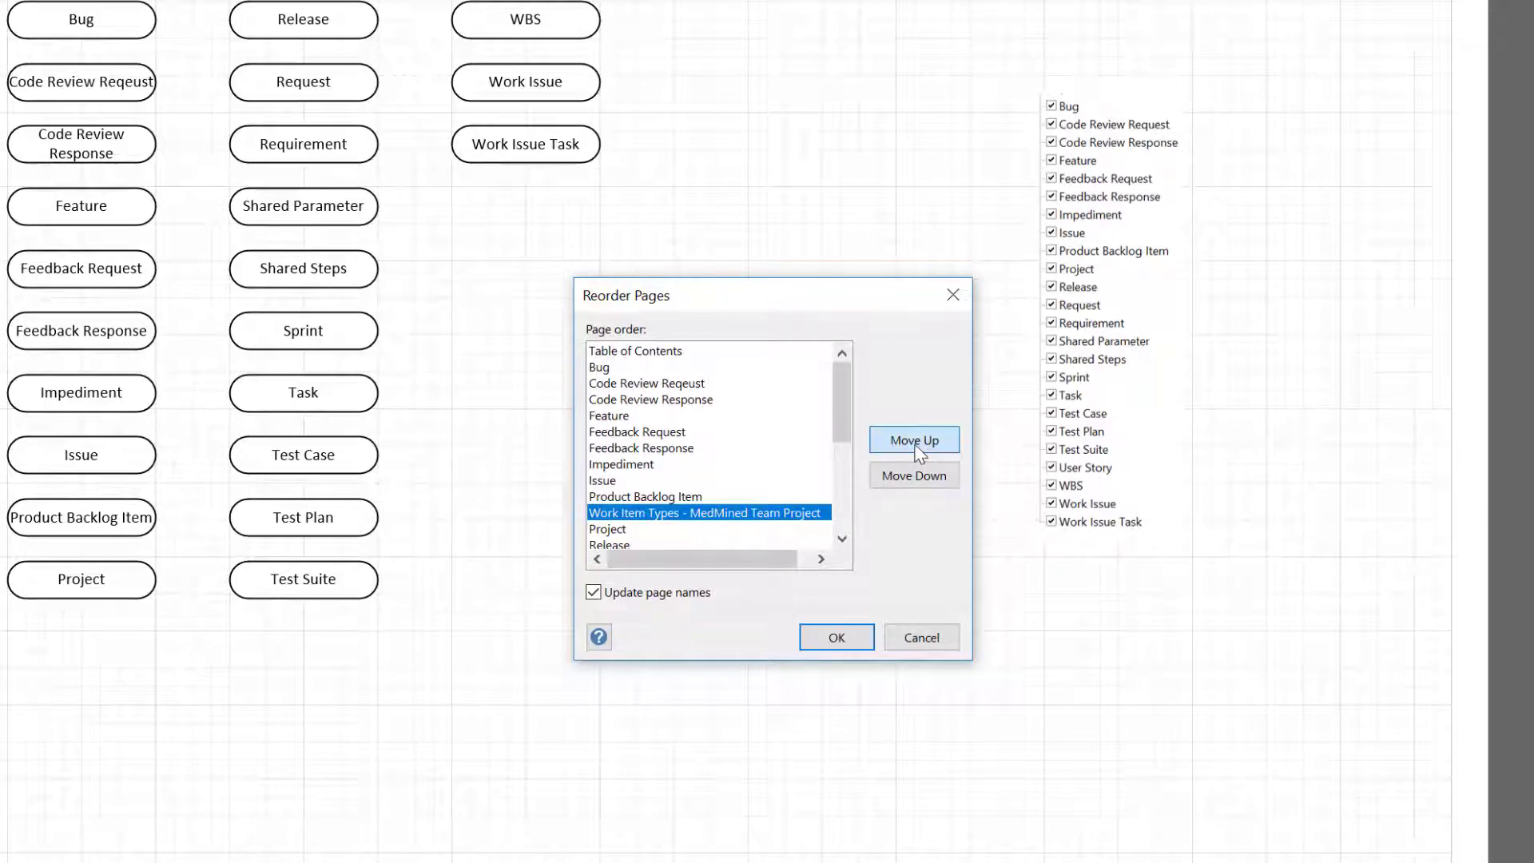
pyautogui.click(916, 446)
pyautogui.click(915, 446)
pyautogui.click(916, 445)
pyautogui.click(916, 446)
pyautogui.click(916, 446)
pyautogui.click(915, 446)
pyautogui.press('space')
pyautogui.press('space')
pyautogui.press('space')
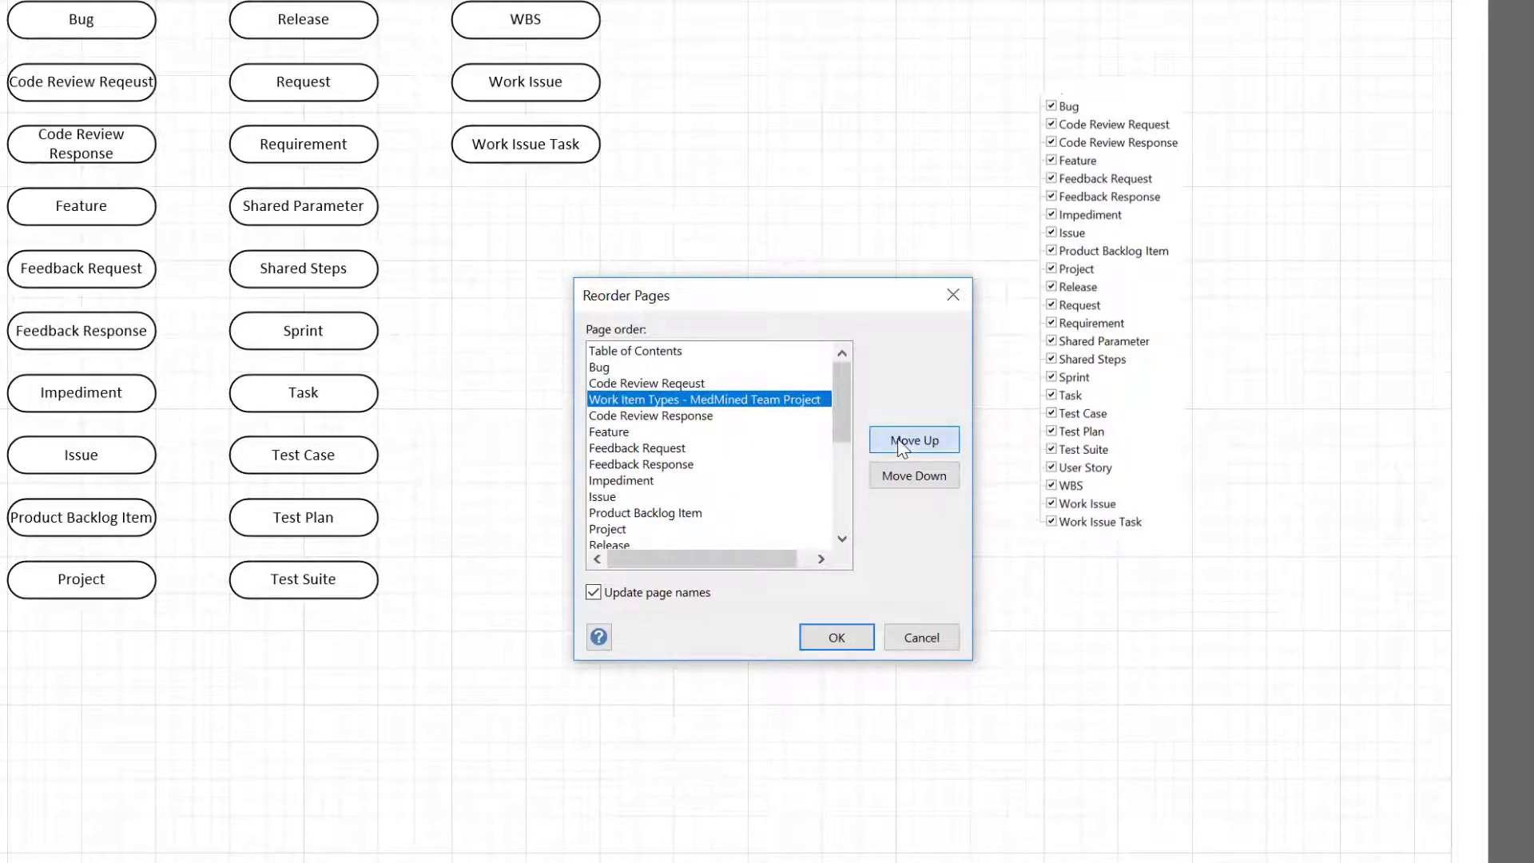
pyautogui.click(837, 636)
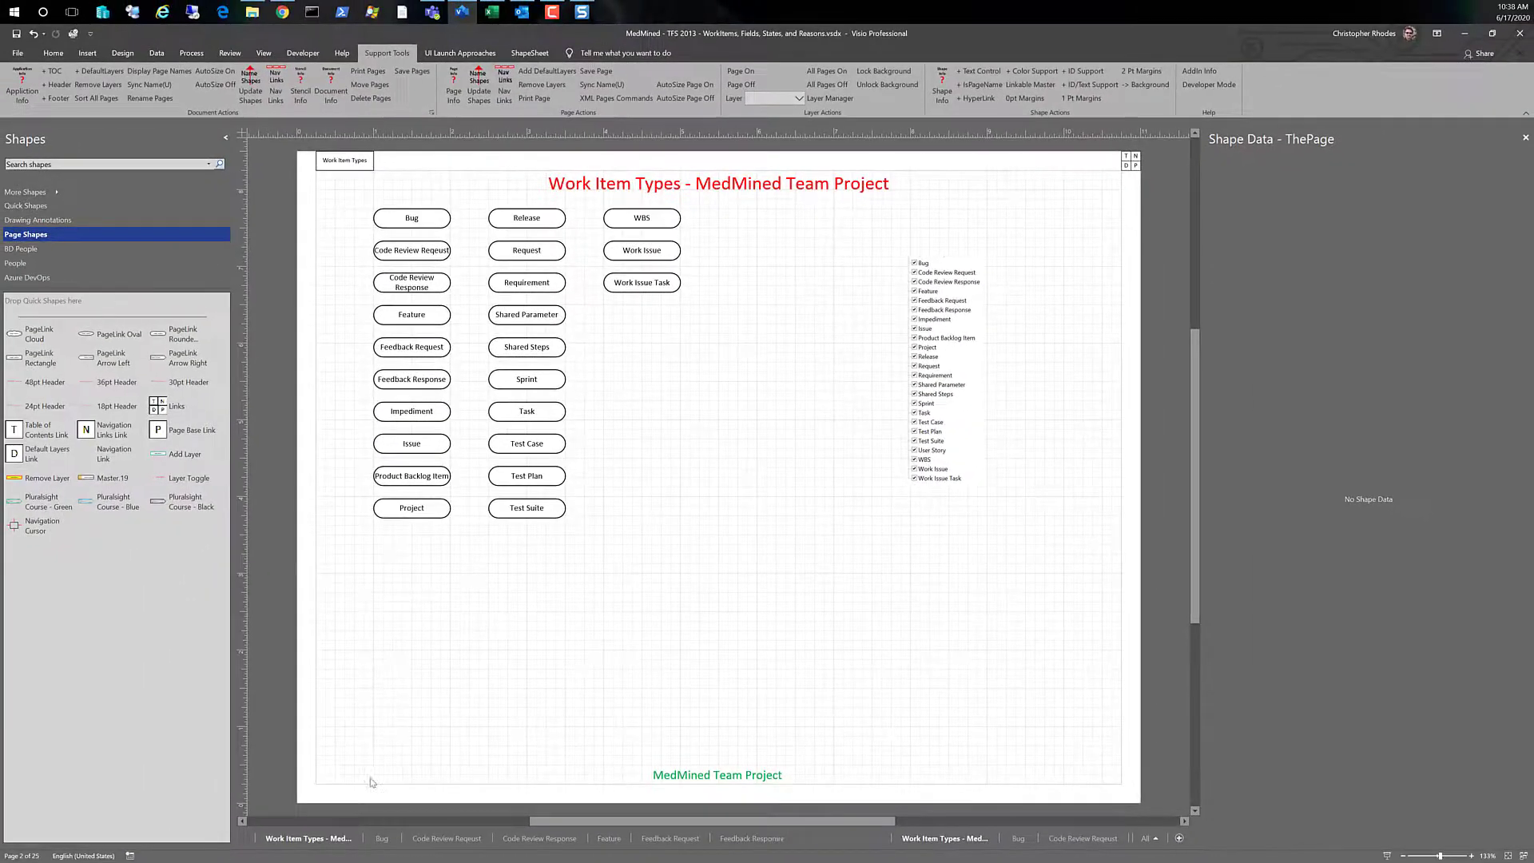
# - Compare the Table of Contents page's entries with the list of all pages and view the Bug page
pyautogui.click(252, 841)
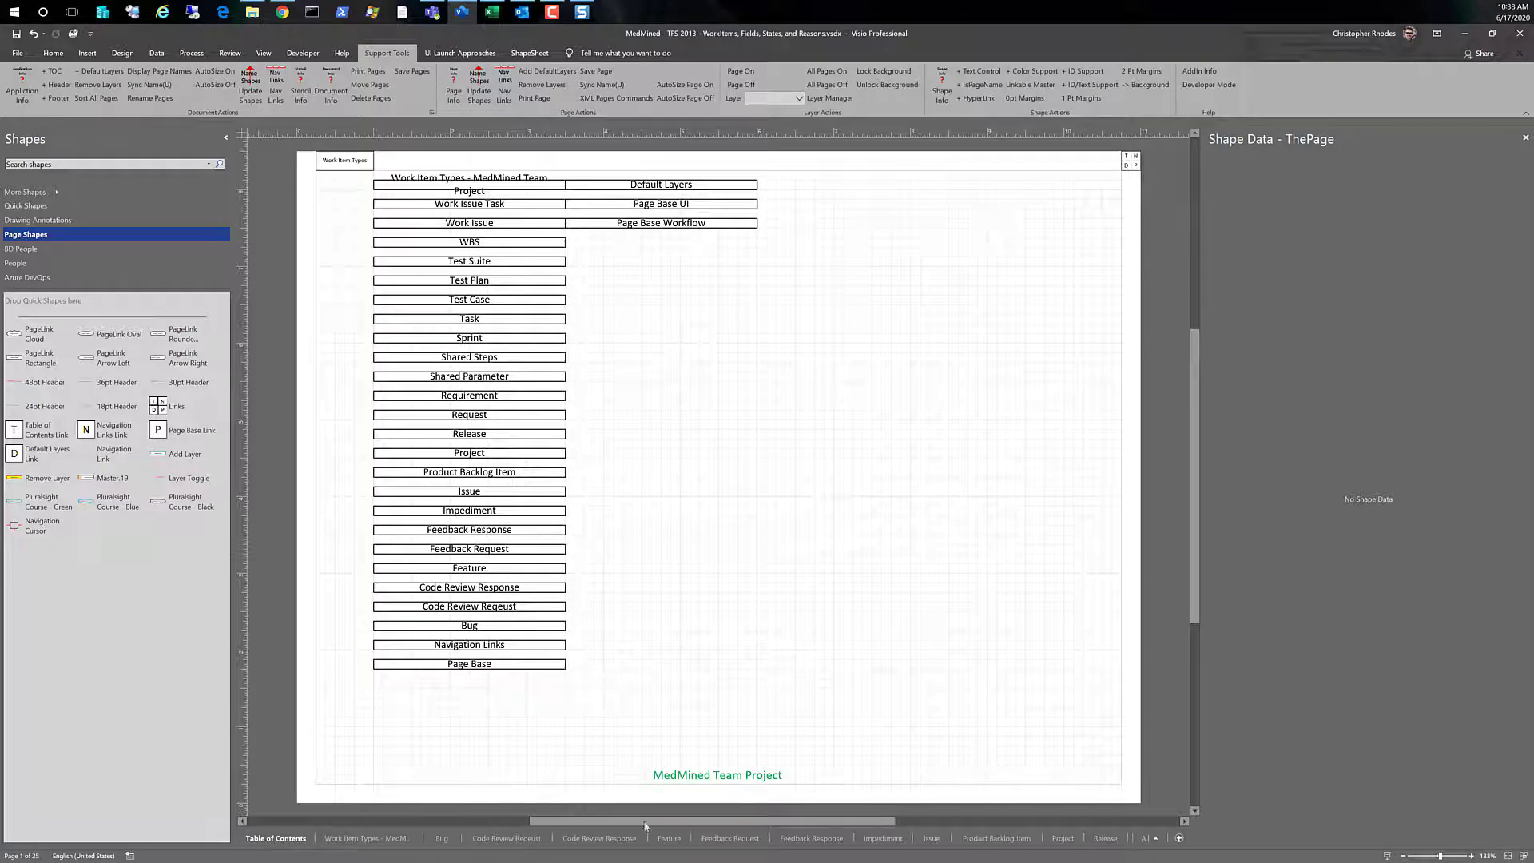
pyautogui.click(1153, 838)
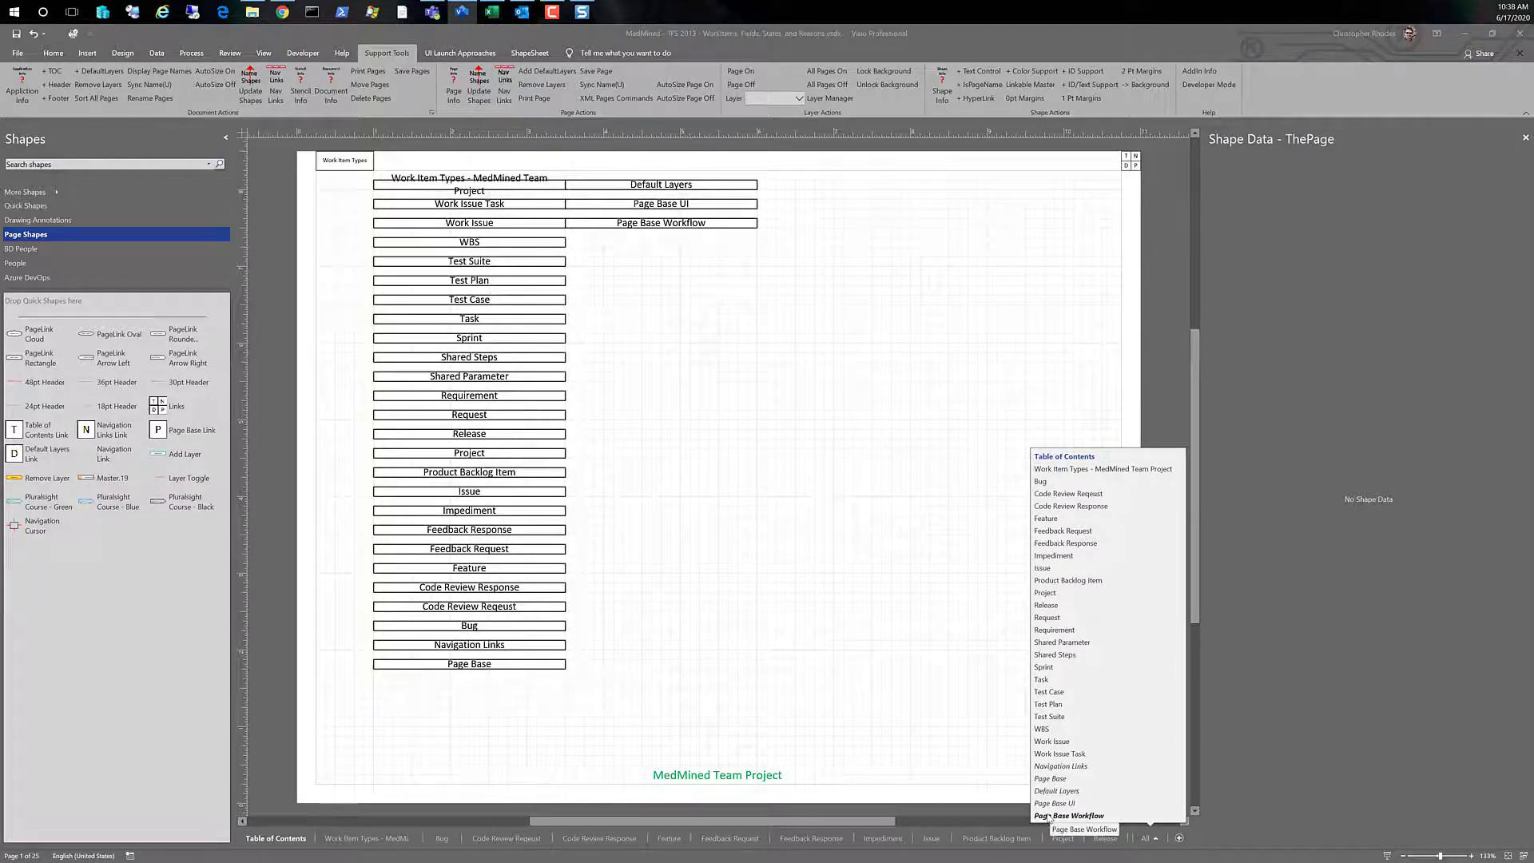
pyautogui.click(871, 705)
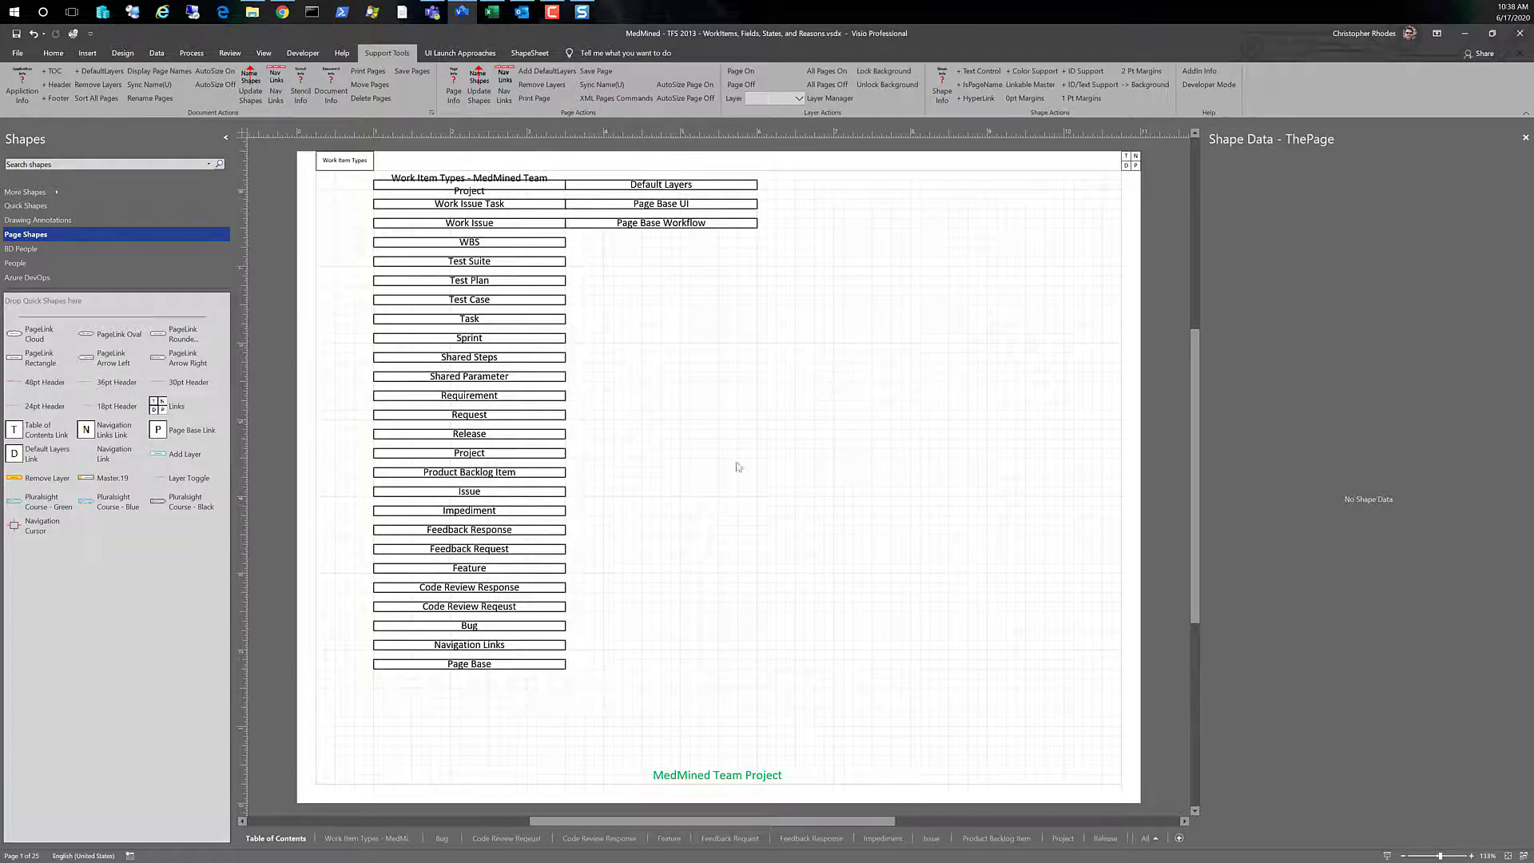
pyautogui.click(1147, 838)
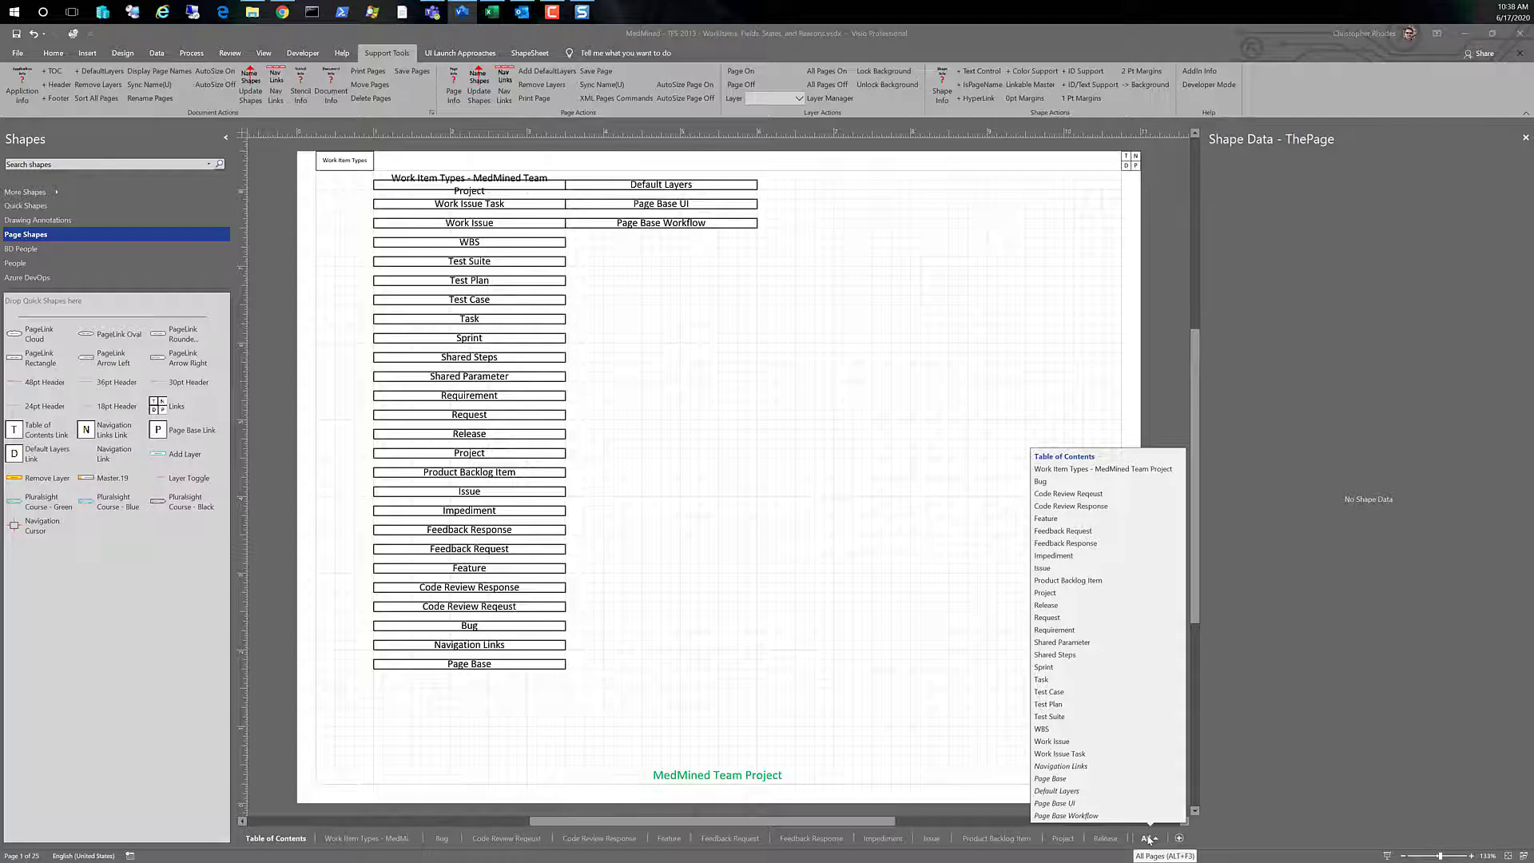
pyautogui.click(549, 686)
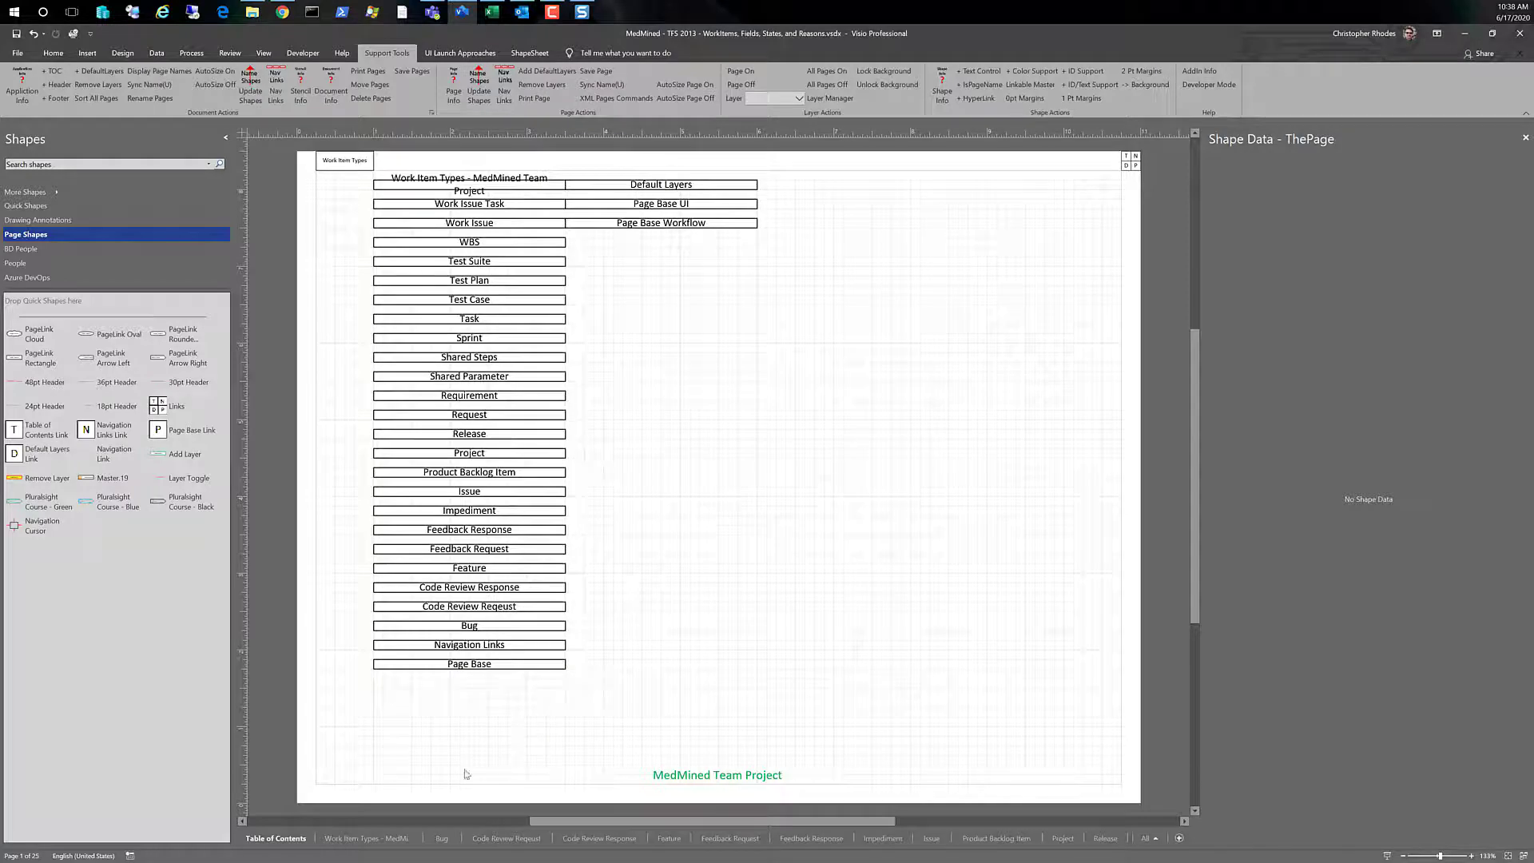
pyautogui.click(442, 838)
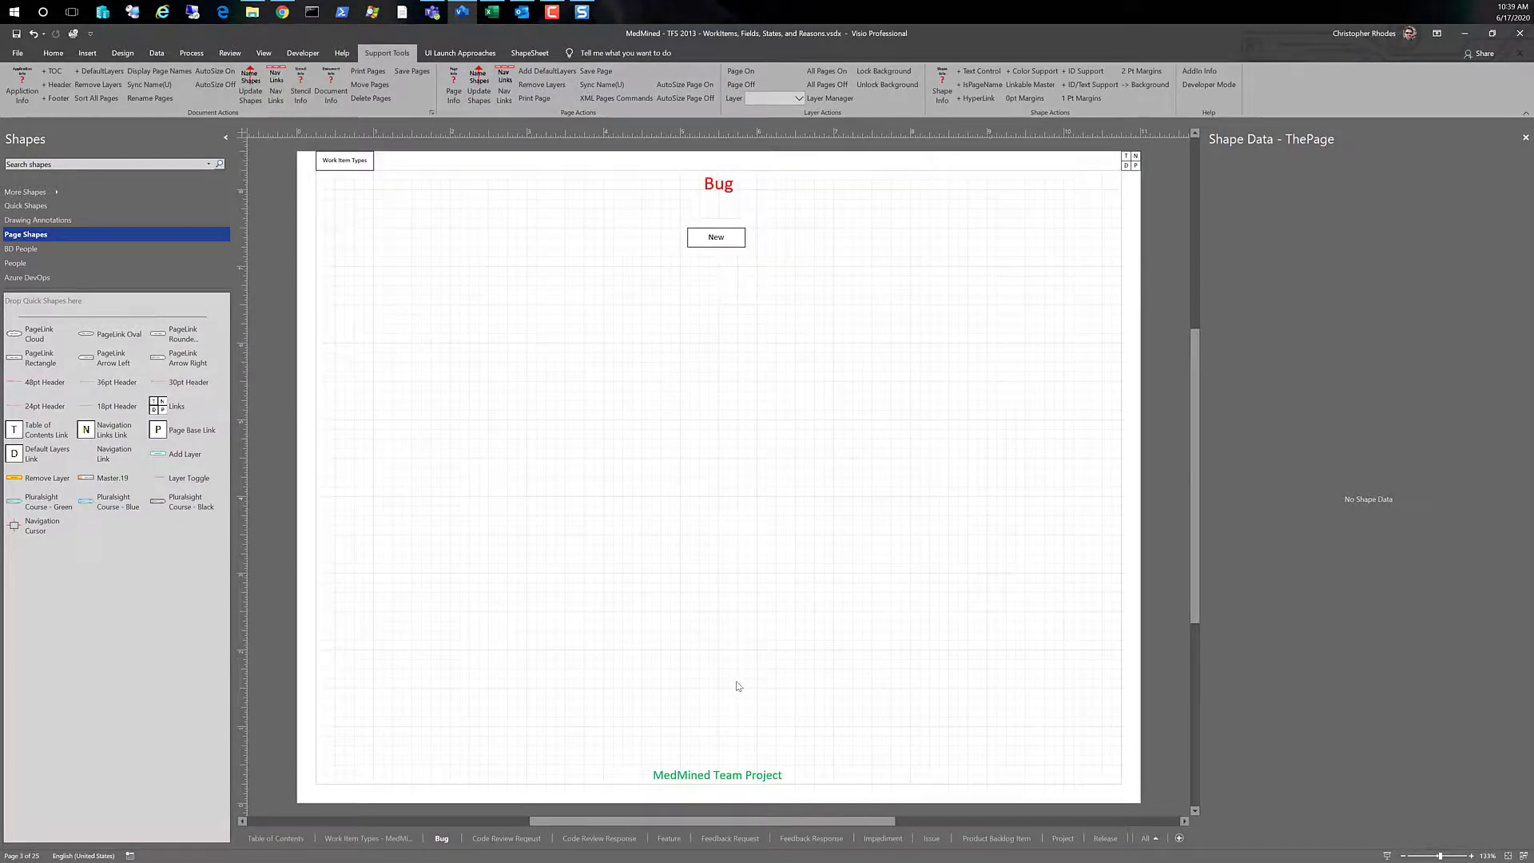
# - Return to the MedMined work item types page and move the picture of the work item type checklist toward the page's lower right
pyautogui.click(372, 839)
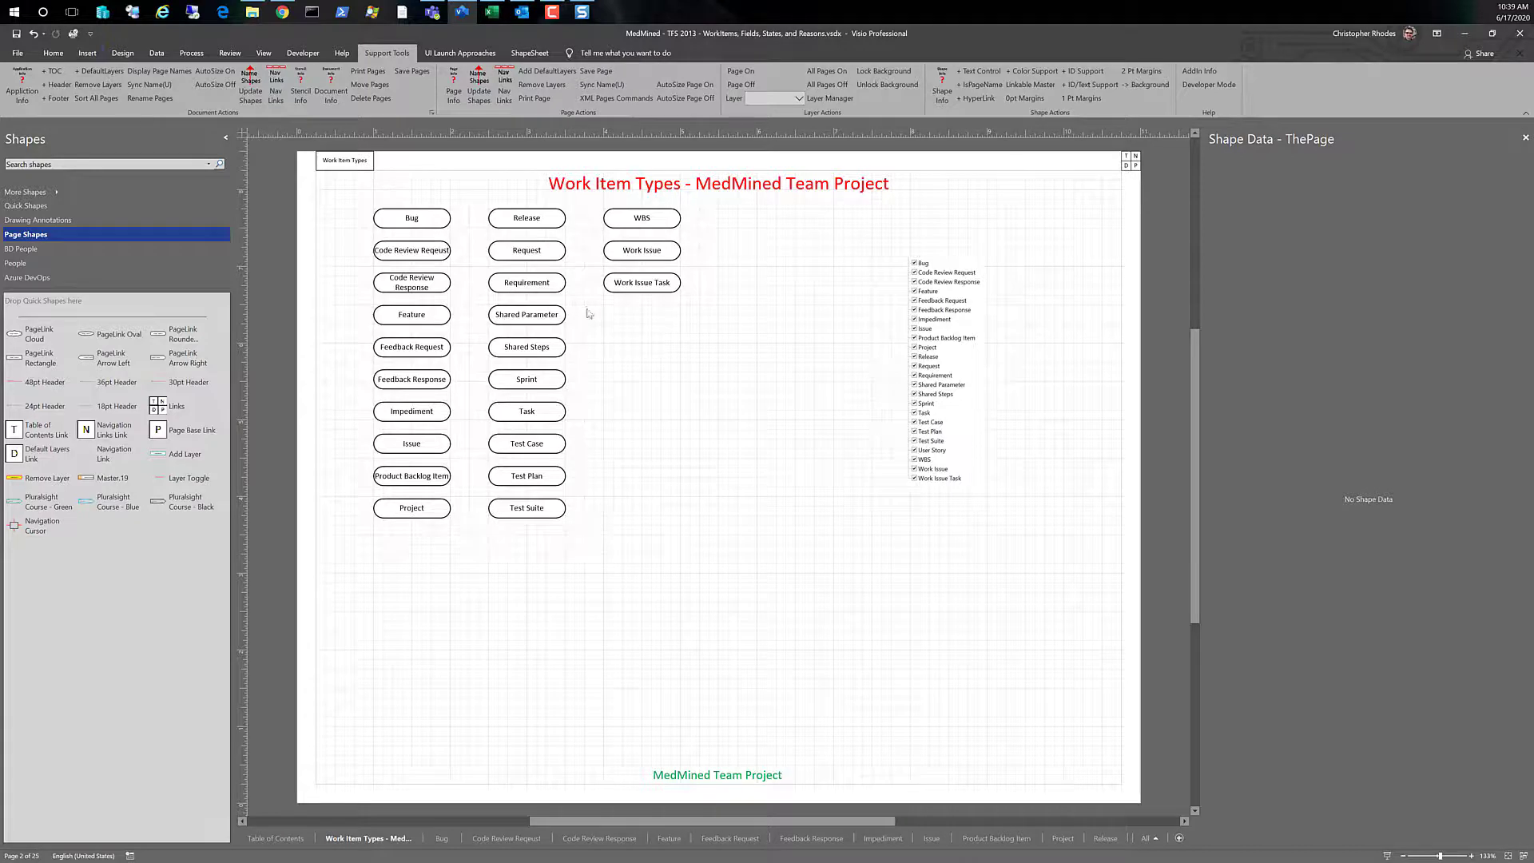
pyautogui.click(941, 405)
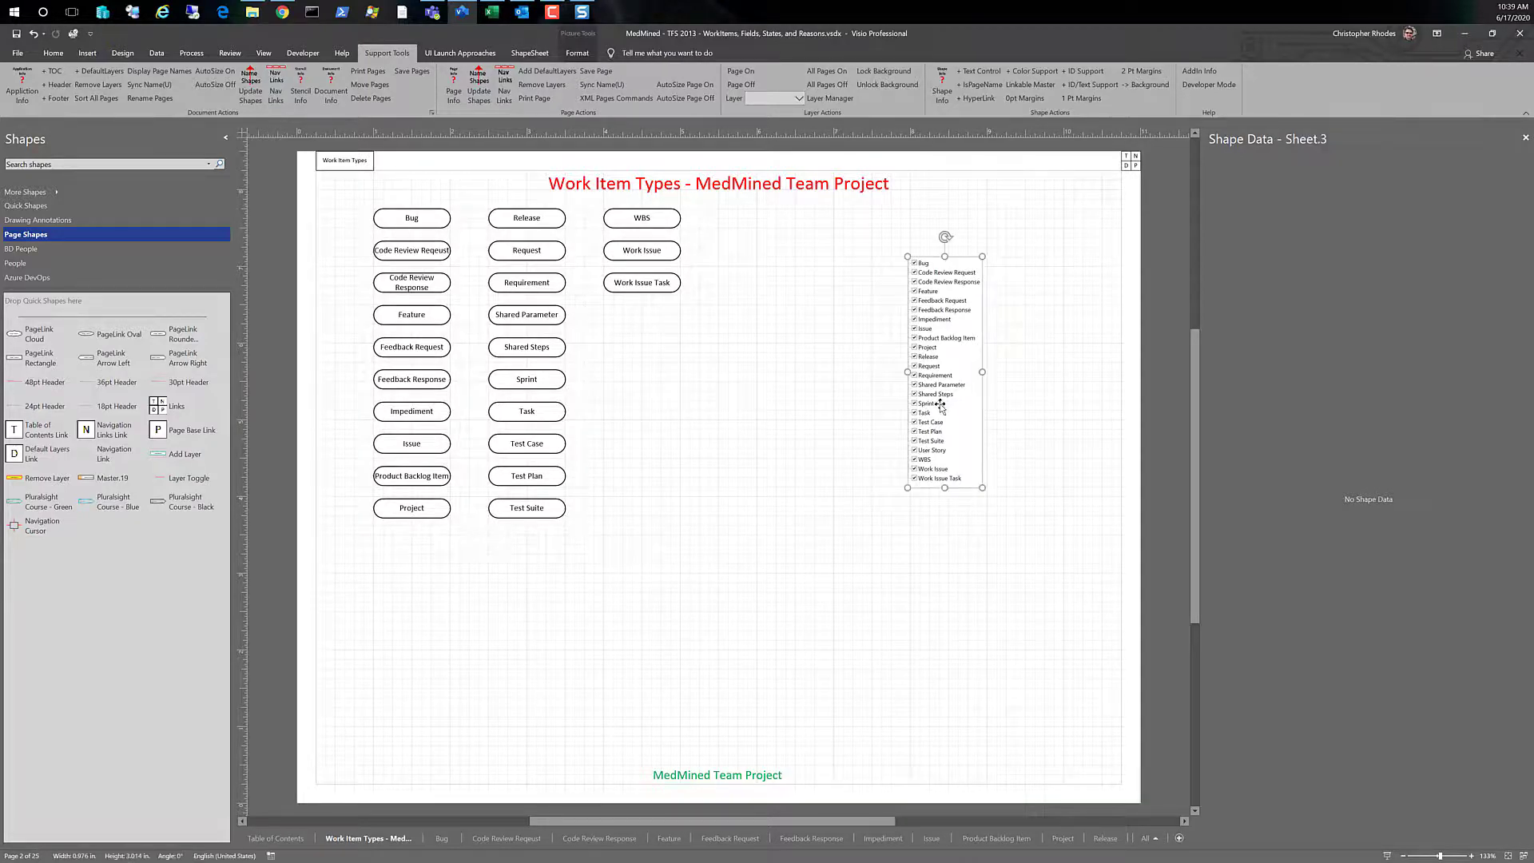
pyautogui.moveTo(941, 406); pyautogui.dragTo(1056, 452)
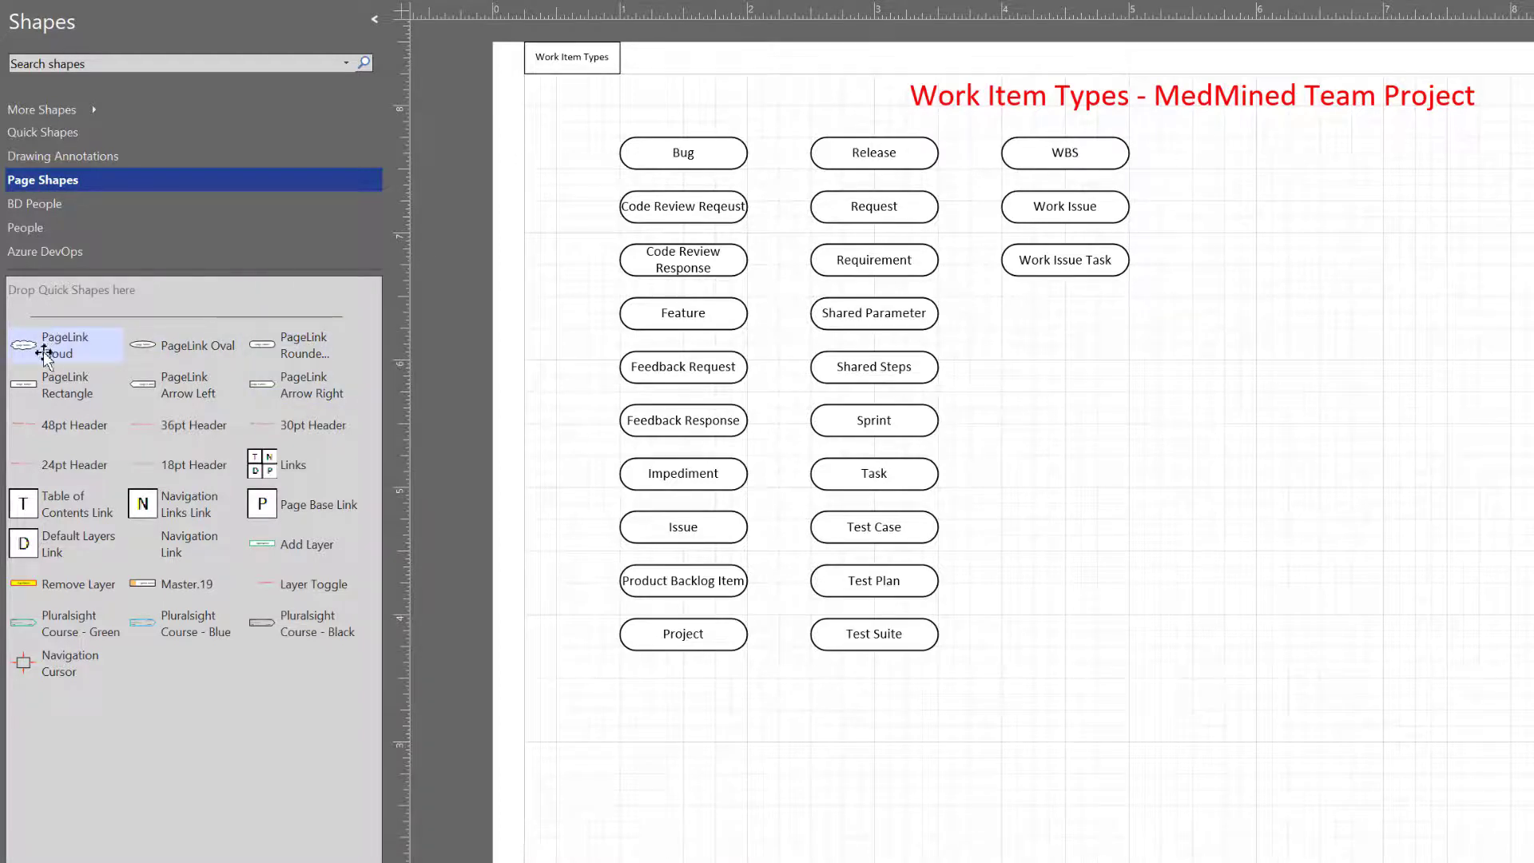
# - Place a PageLink Cloud shape in the empty area below the Work Issue Task link, keeping its default shape data
pyautogui.moveTo(44, 356); pyautogui.dragTo(1222, 419)
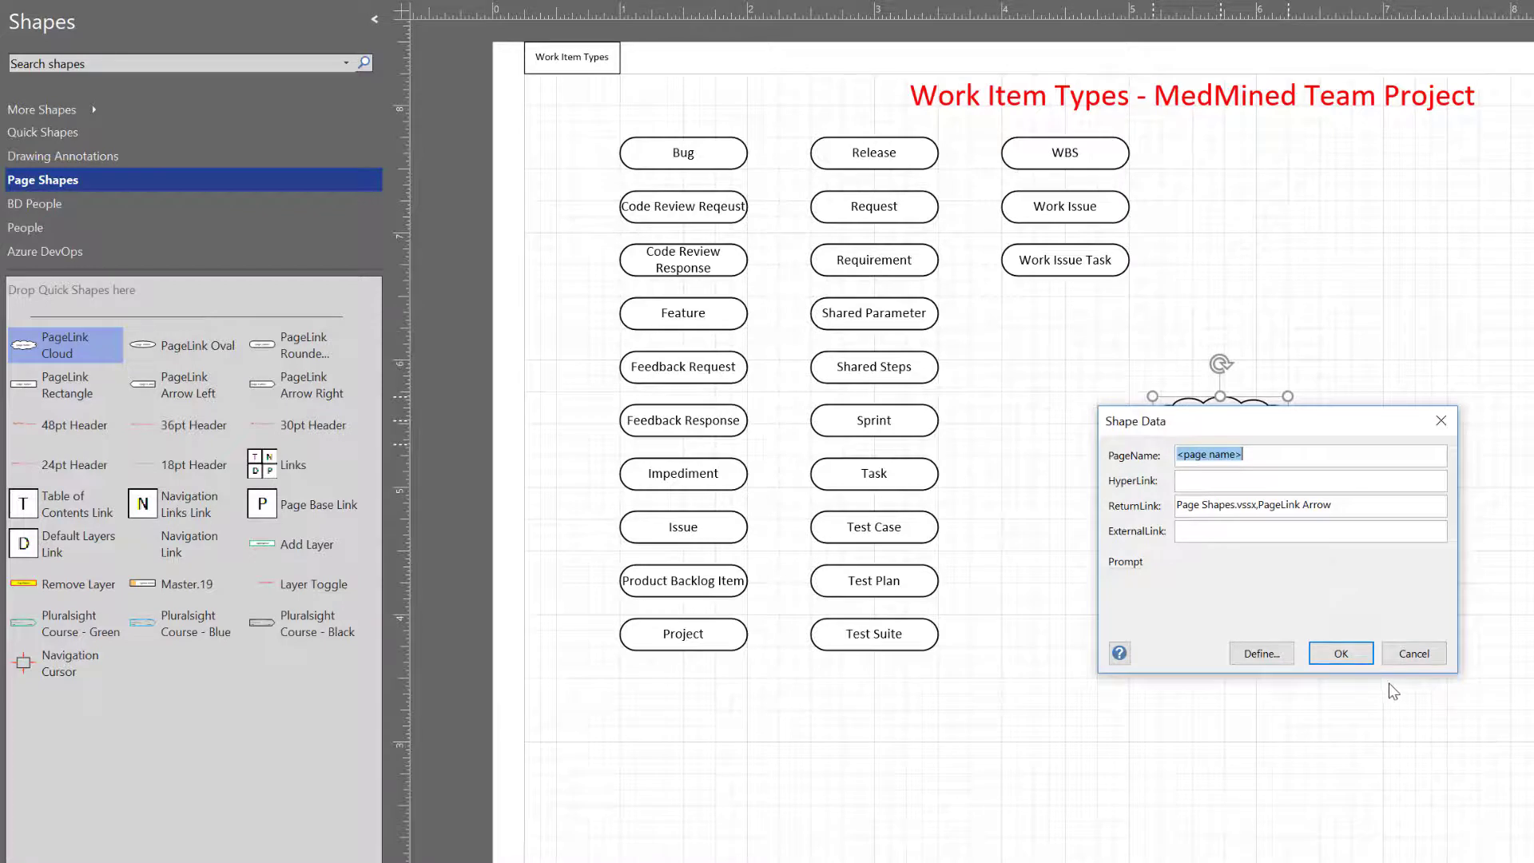
pyautogui.click(1341, 655)
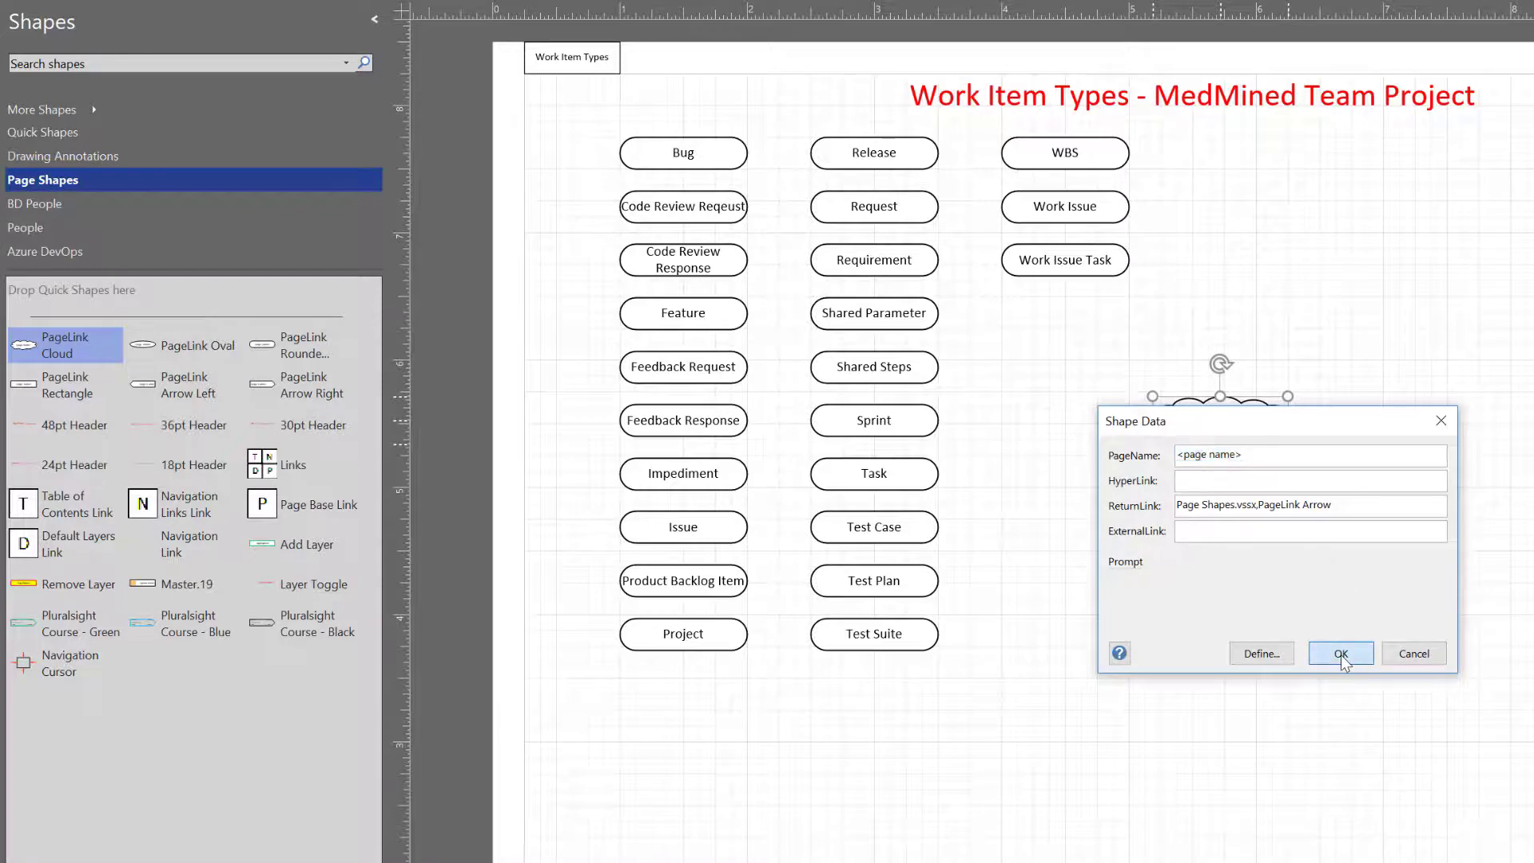
pyautogui.rightClick(1217, 410)
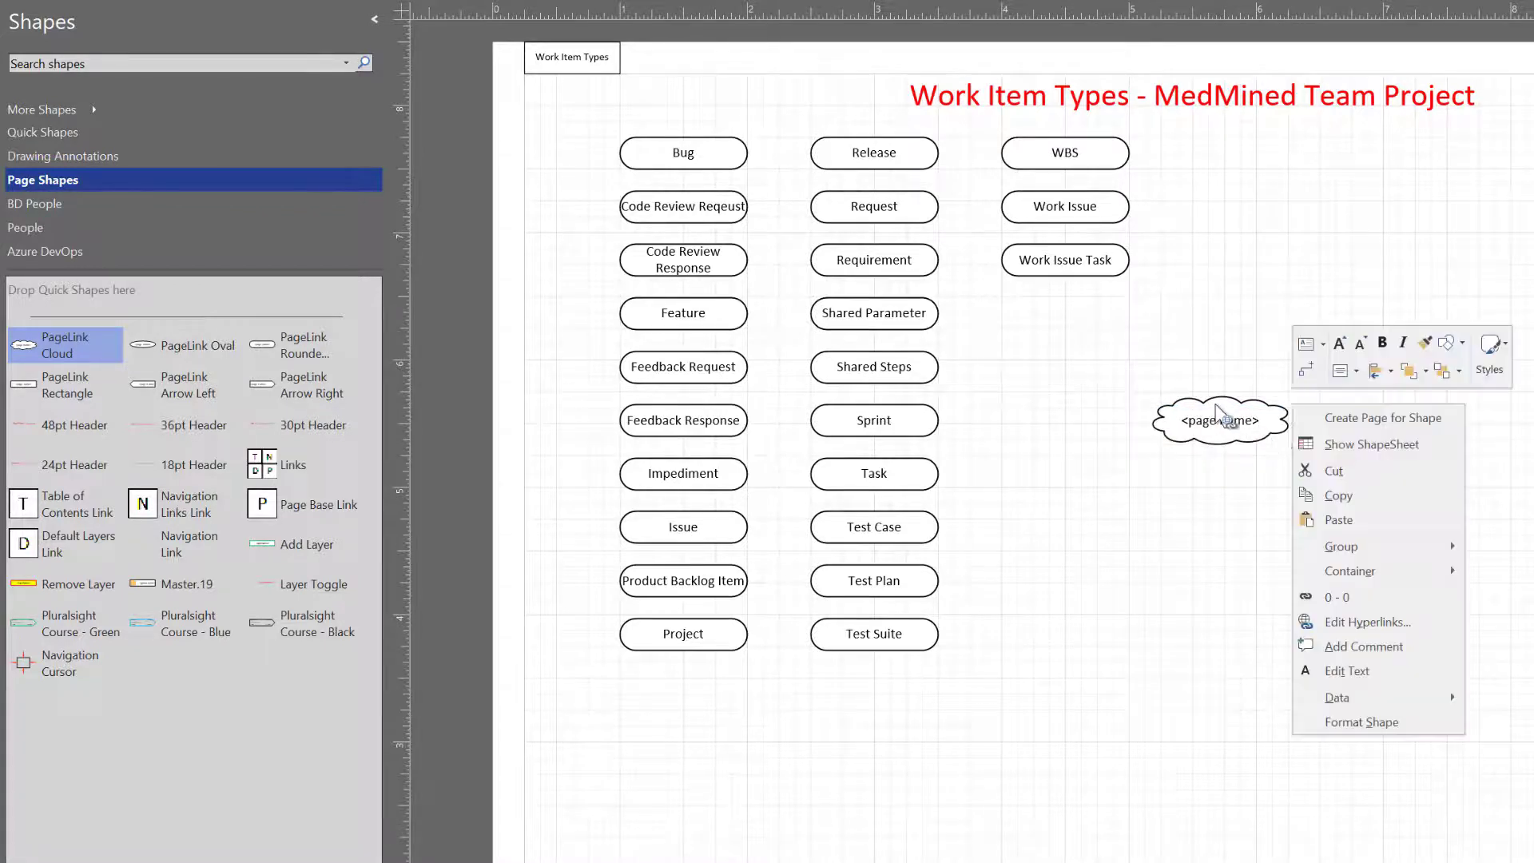
pyautogui.click(1238, 479)
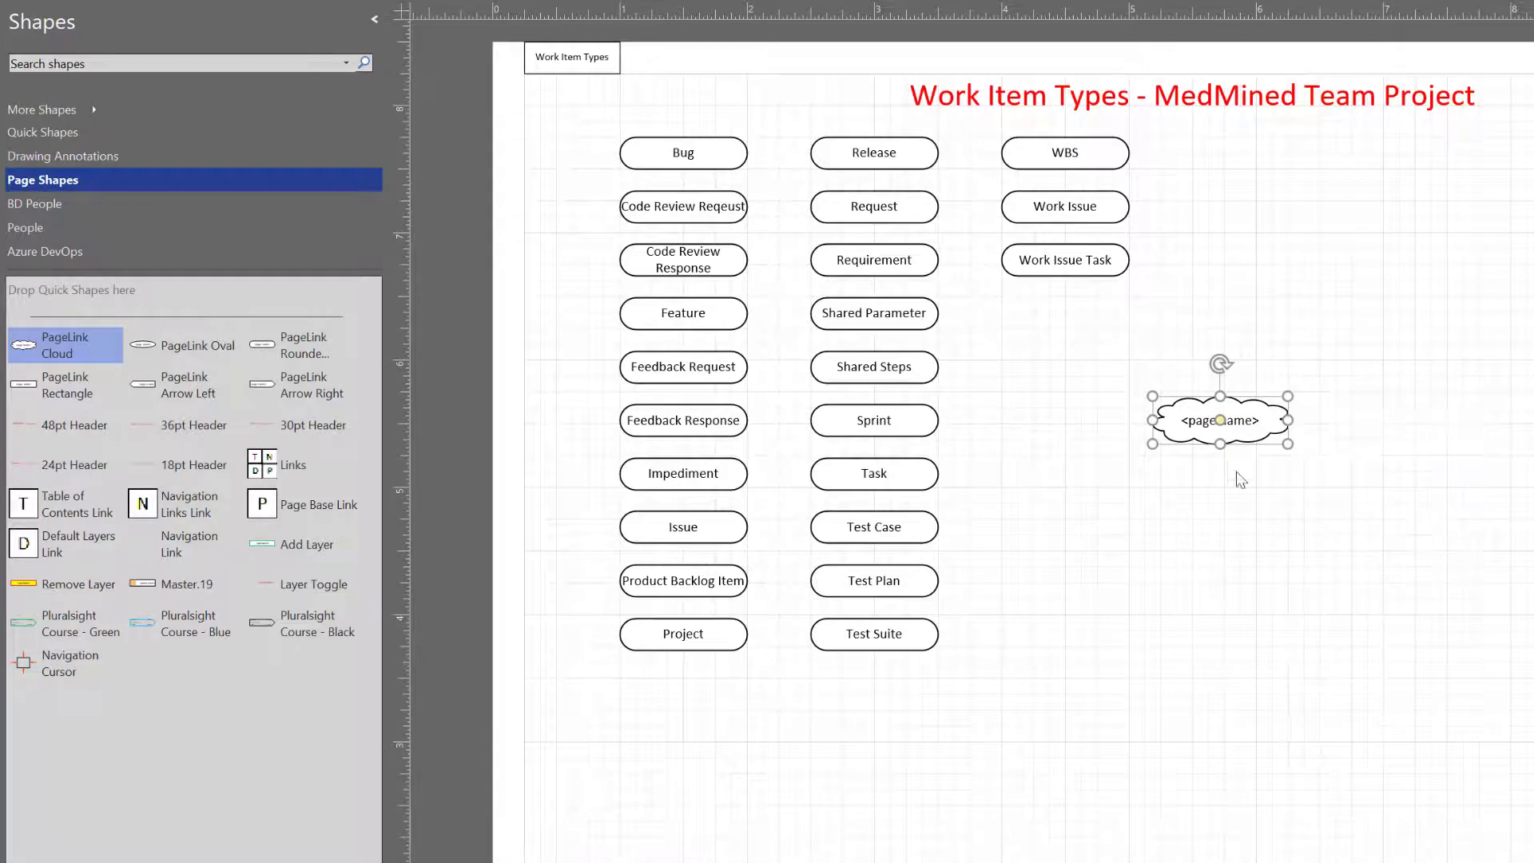
pyautogui.click(1310, 499)
# - Set the cloud shape's ReturnLink to Page Shapes.vssx,PageLink Cloud
pyautogui.click(1261, 433)
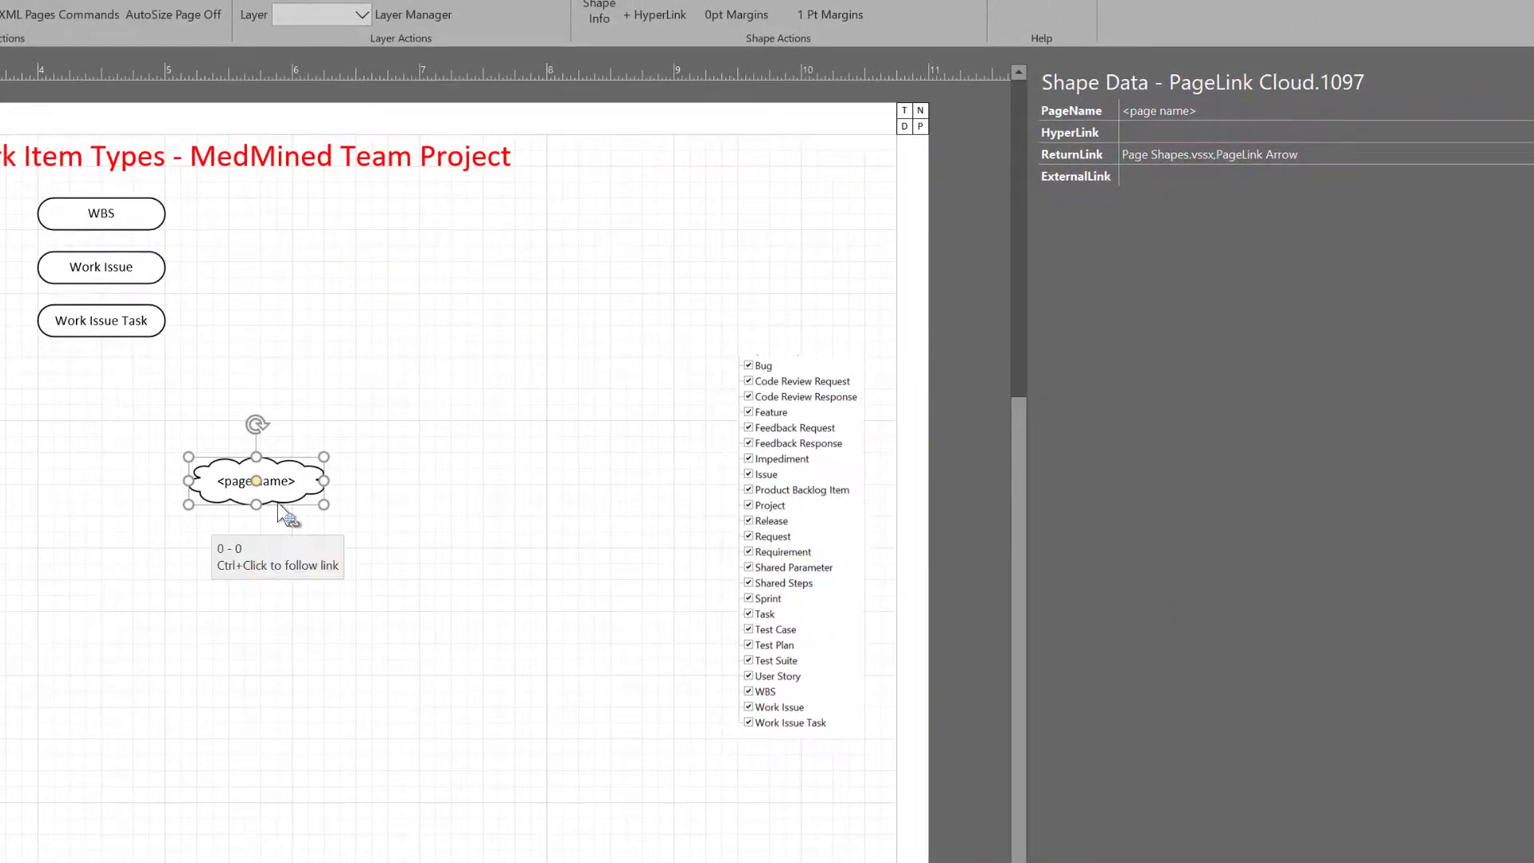
pyautogui.click(1303, 154)
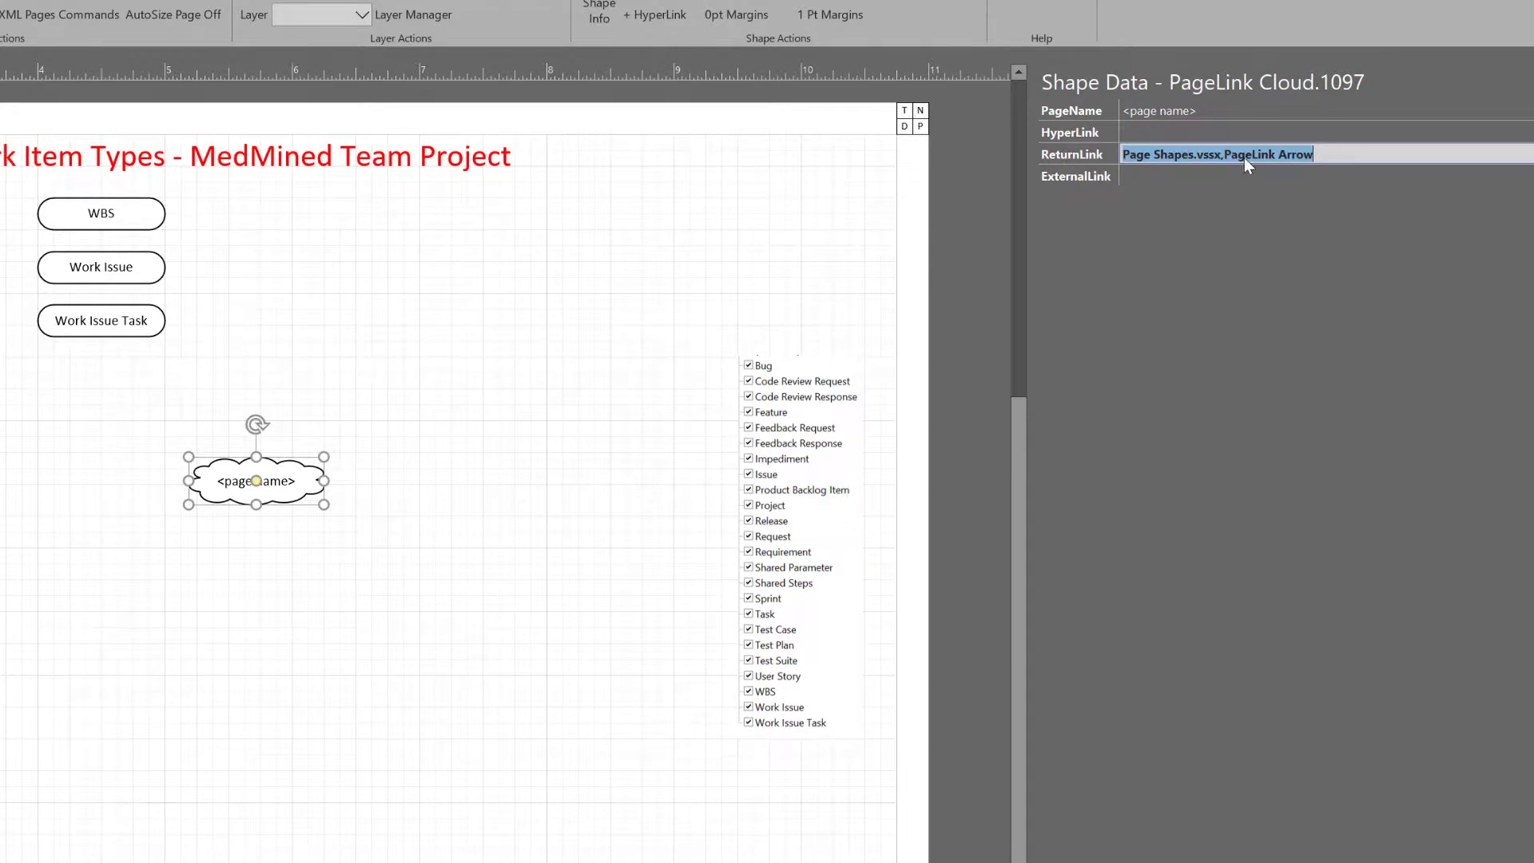
pyautogui.click(1245, 155)
pyautogui.moveTo(1278, 154); pyautogui.dragTo(1364, 138)
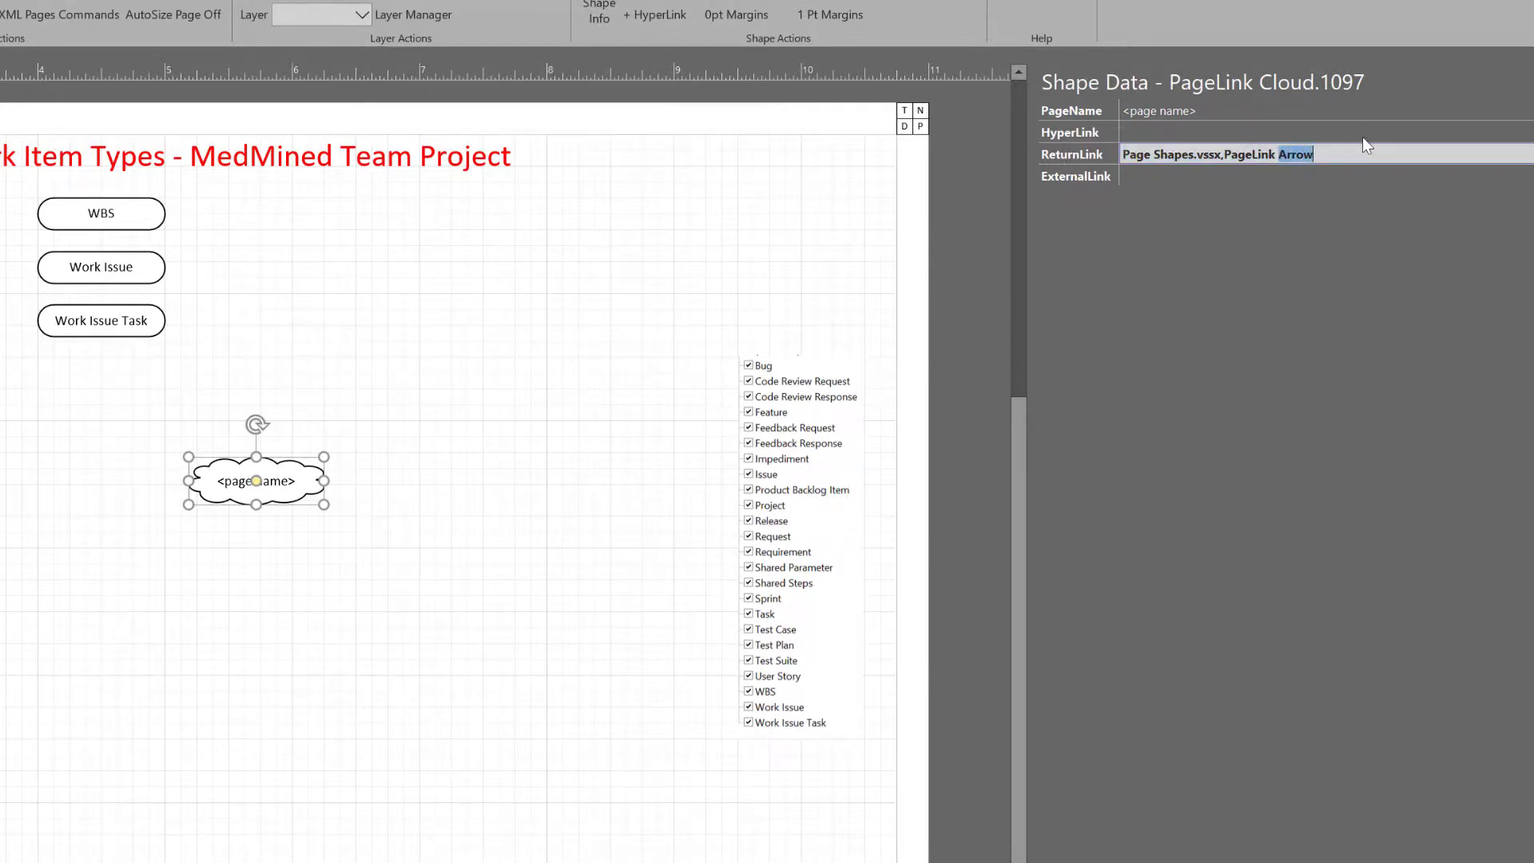
pyautogui.write('Cloud')
pyautogui.click(402, 687)
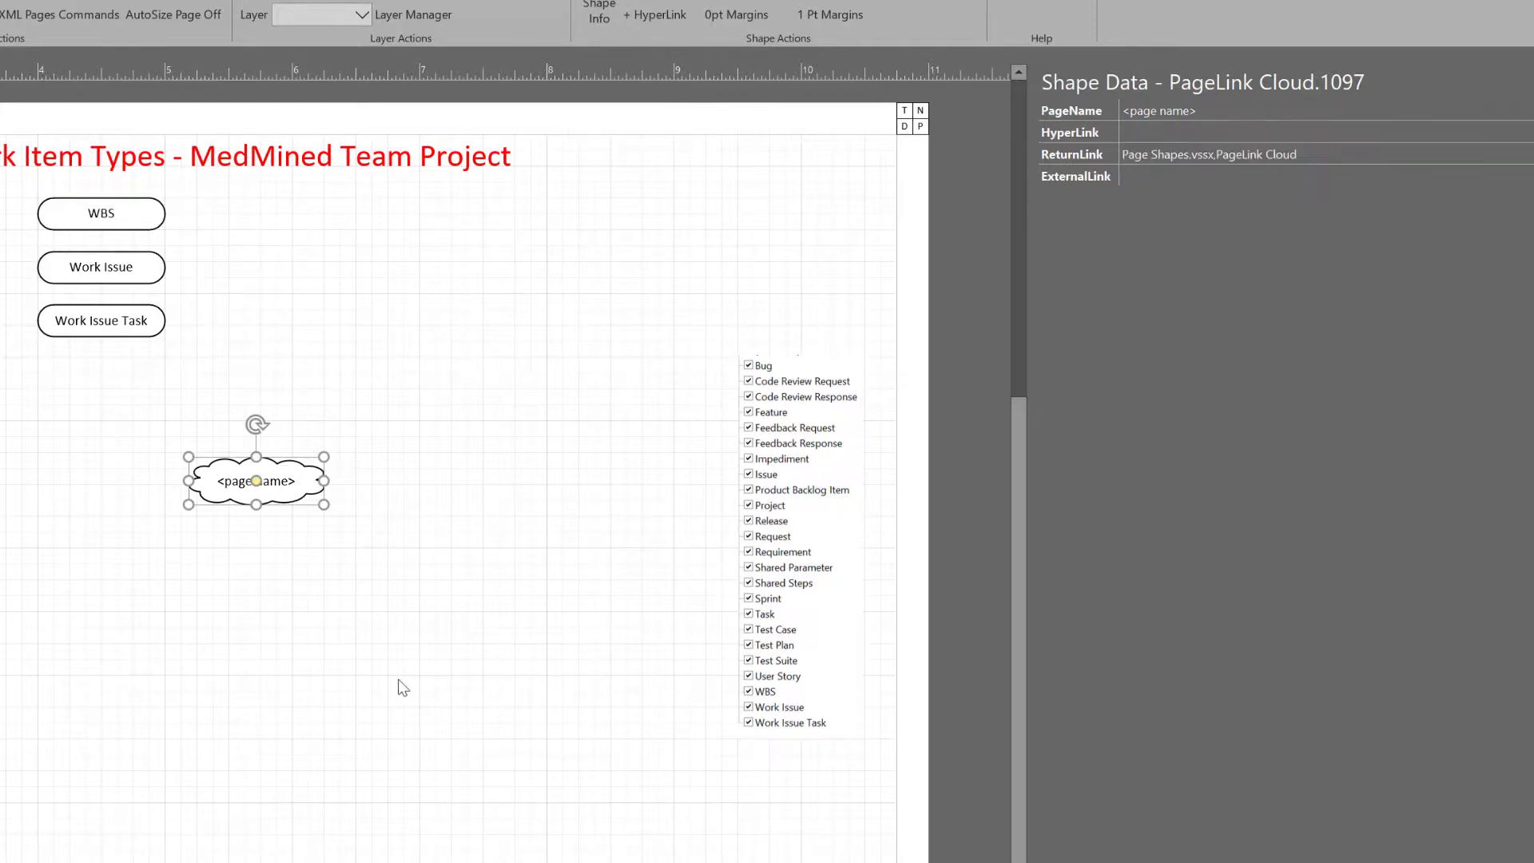
# - Create a page for the <page name> cloud shape and clear the selection on the new page
pyautogui.rightClick(294, 493)
pyautogui.click(439, 496)
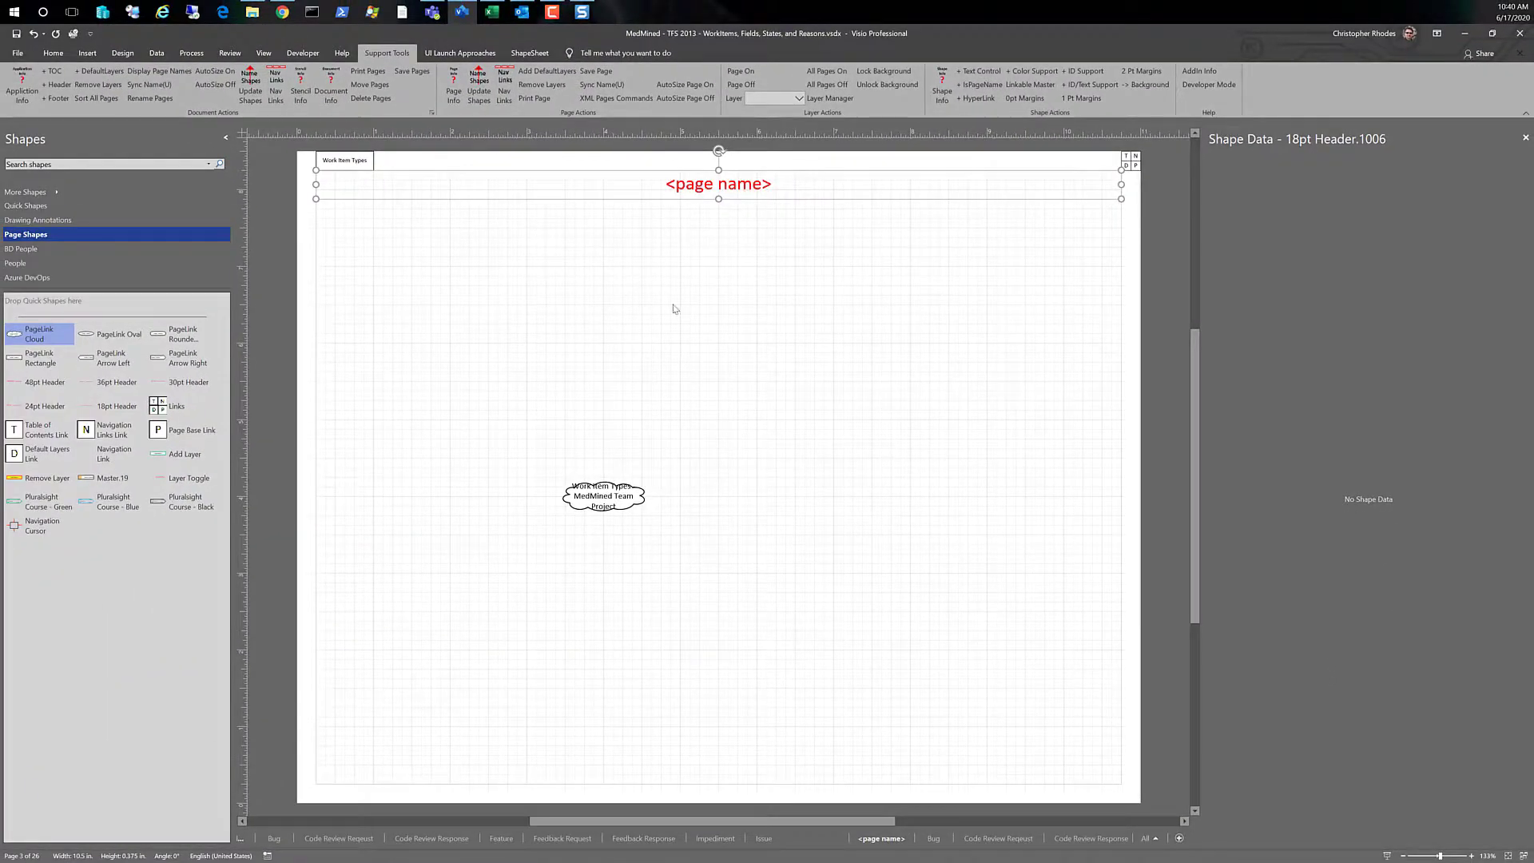
pyautogui.click(653, 416)
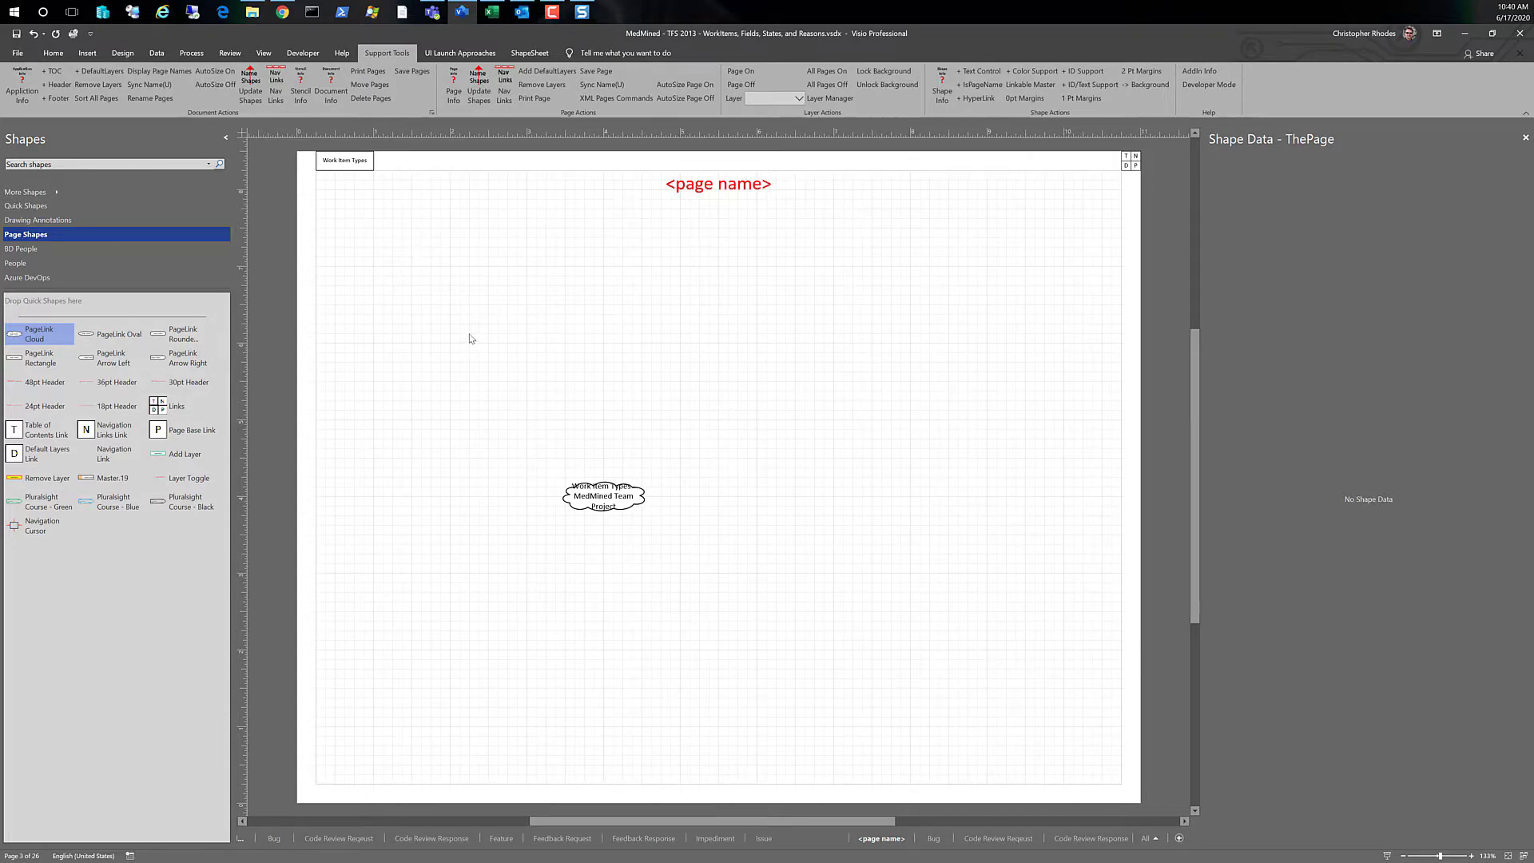
# - Check the layer assignment of the Work Item Types navigation link and review the page's layer properties
pyautogui.click(340, 165)
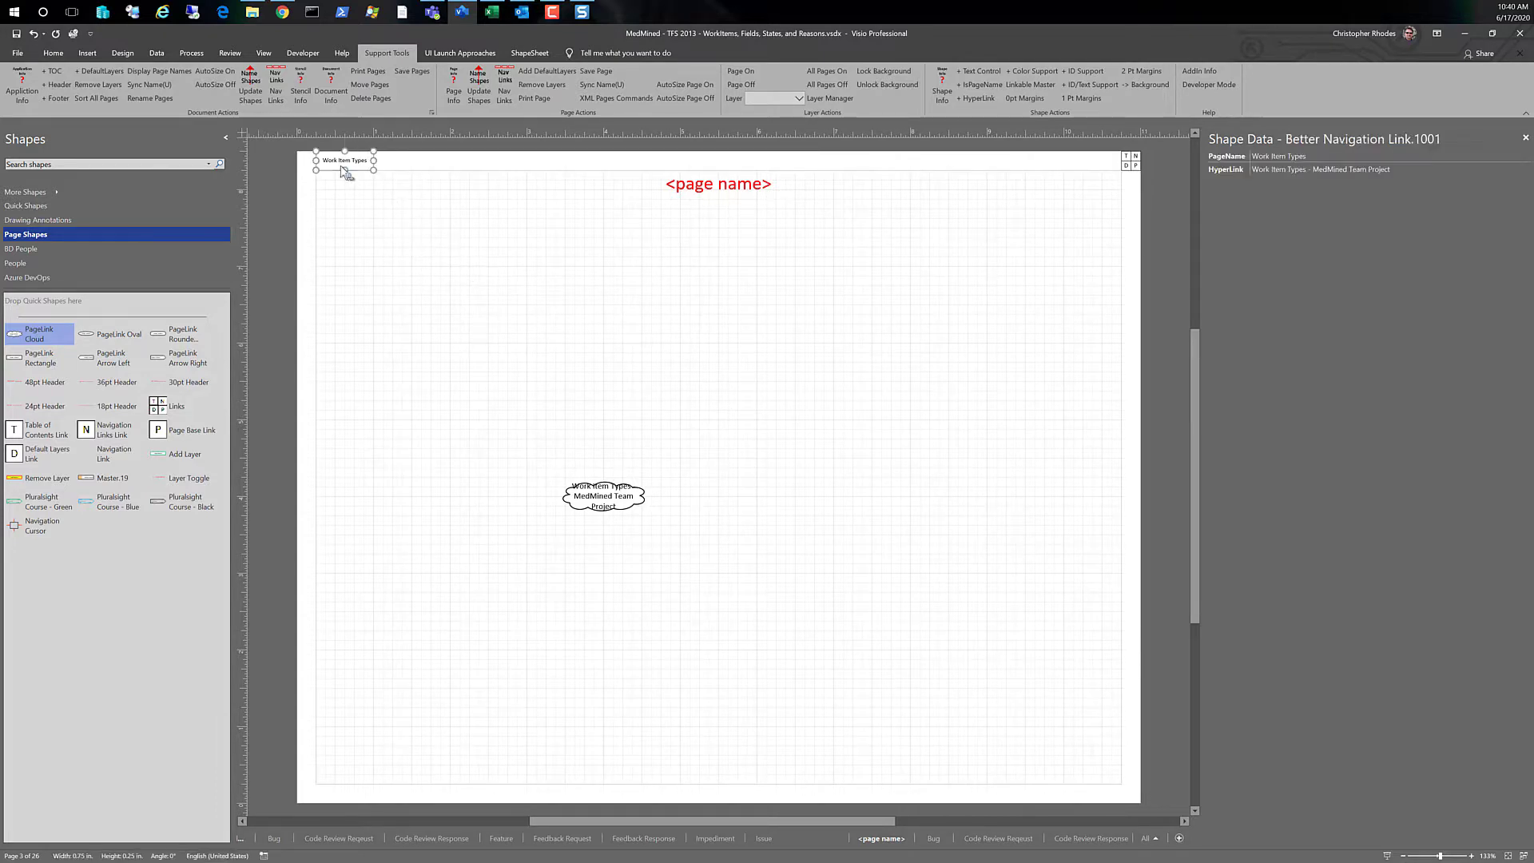
pyautogui.click(53, 52)
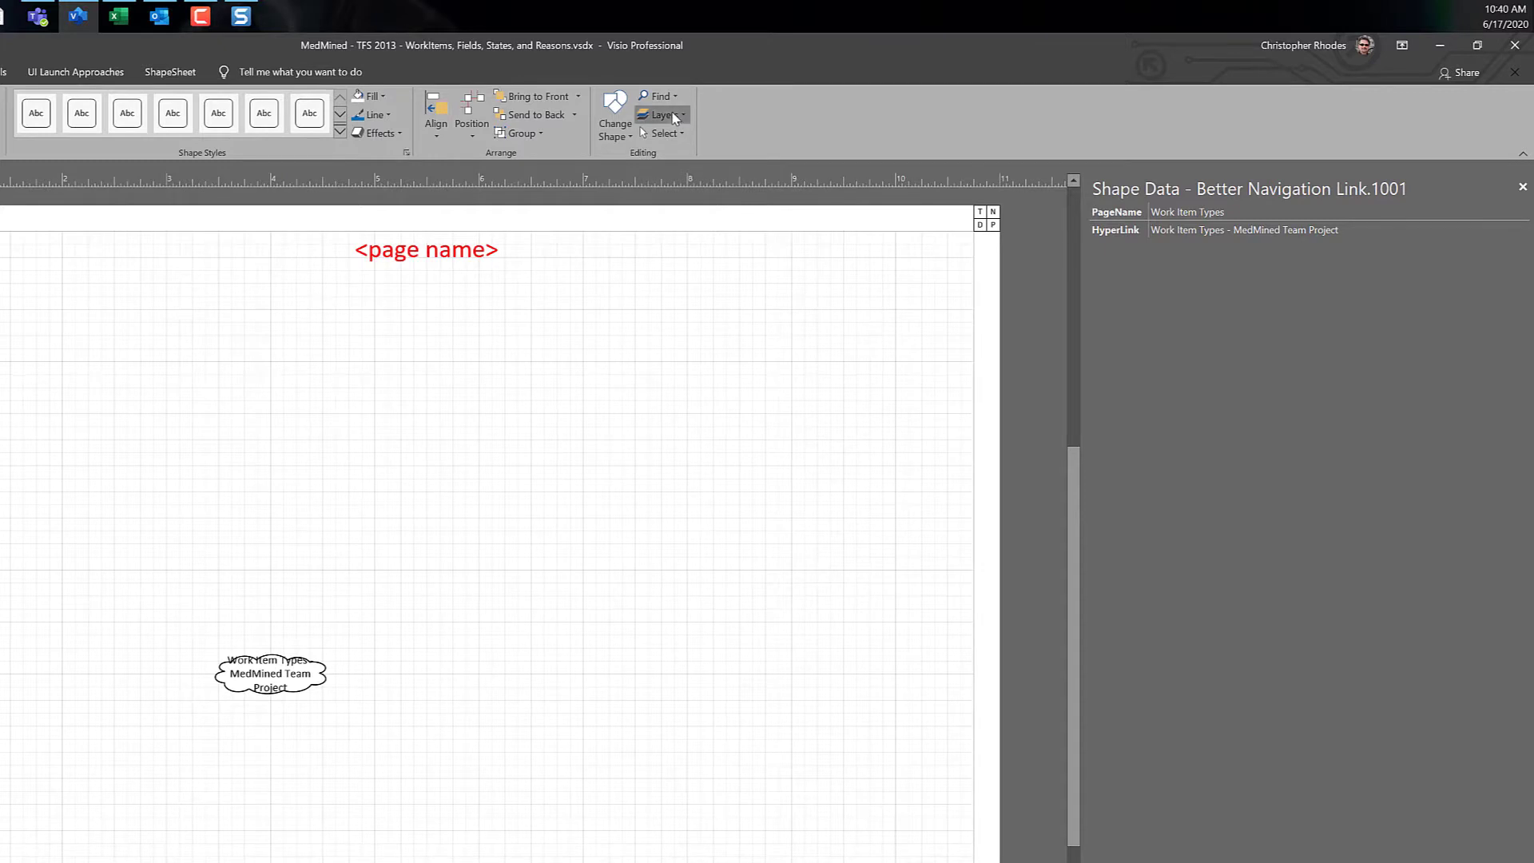
pyautogui.click(661, 115)
pyautogui.click(694, 136)
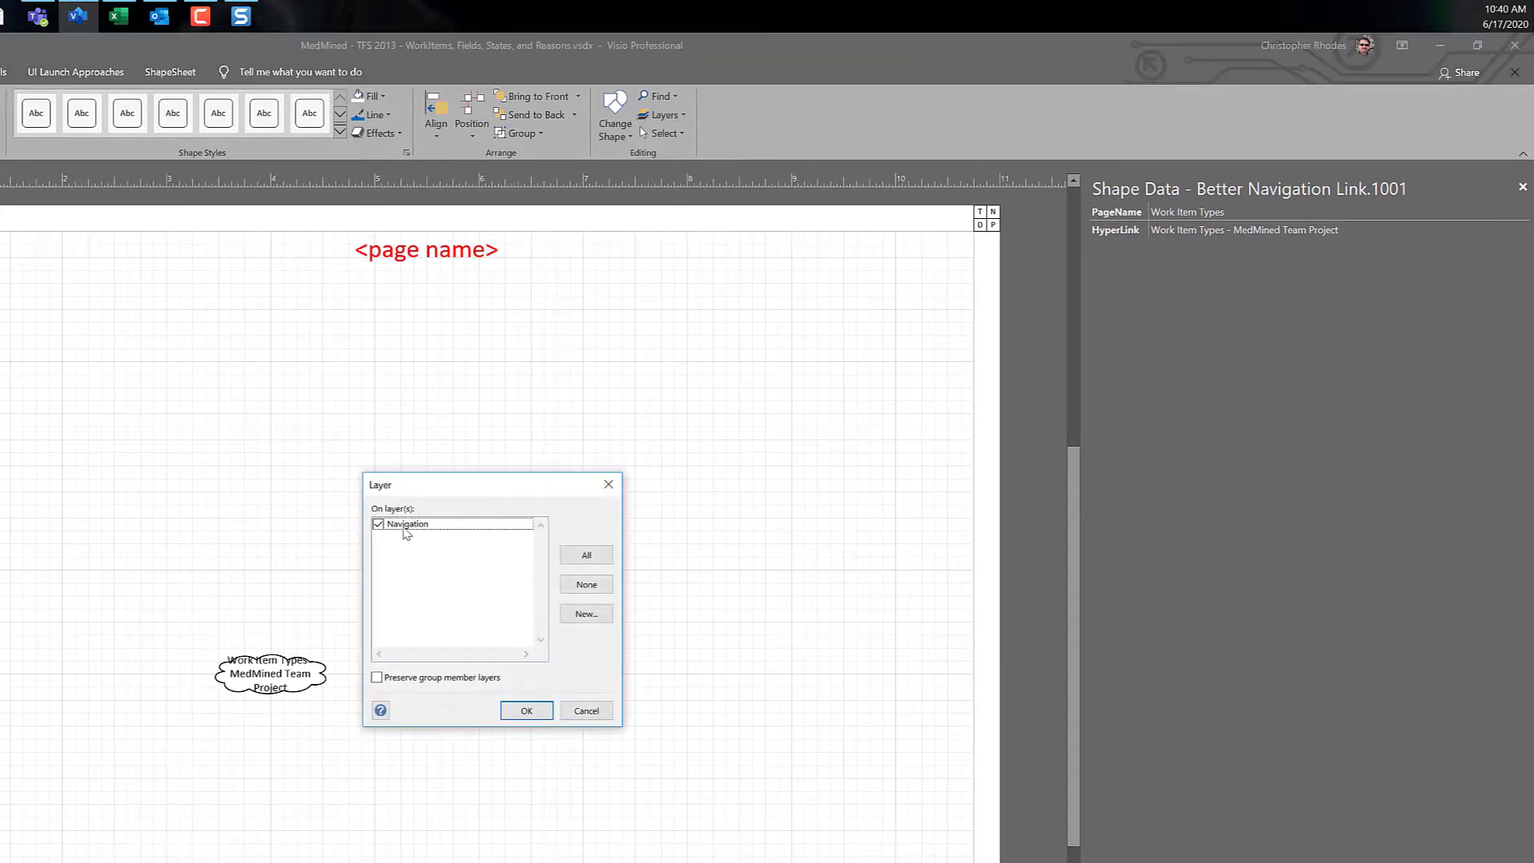
pyautogui.click(571, 716)
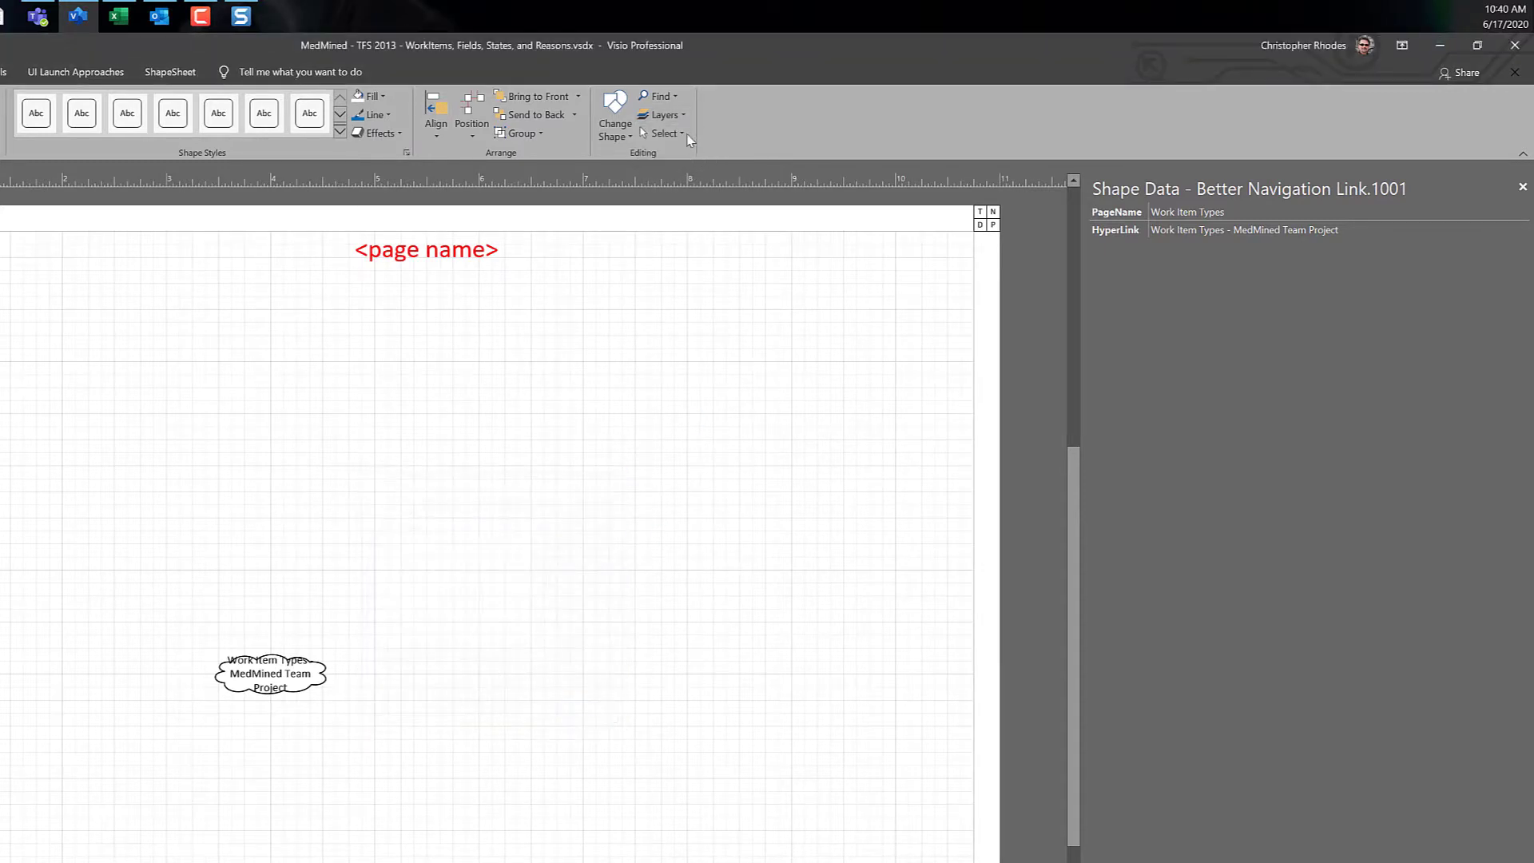
pyautogui.click(668, 116)
pyautogui.click(694, 154)
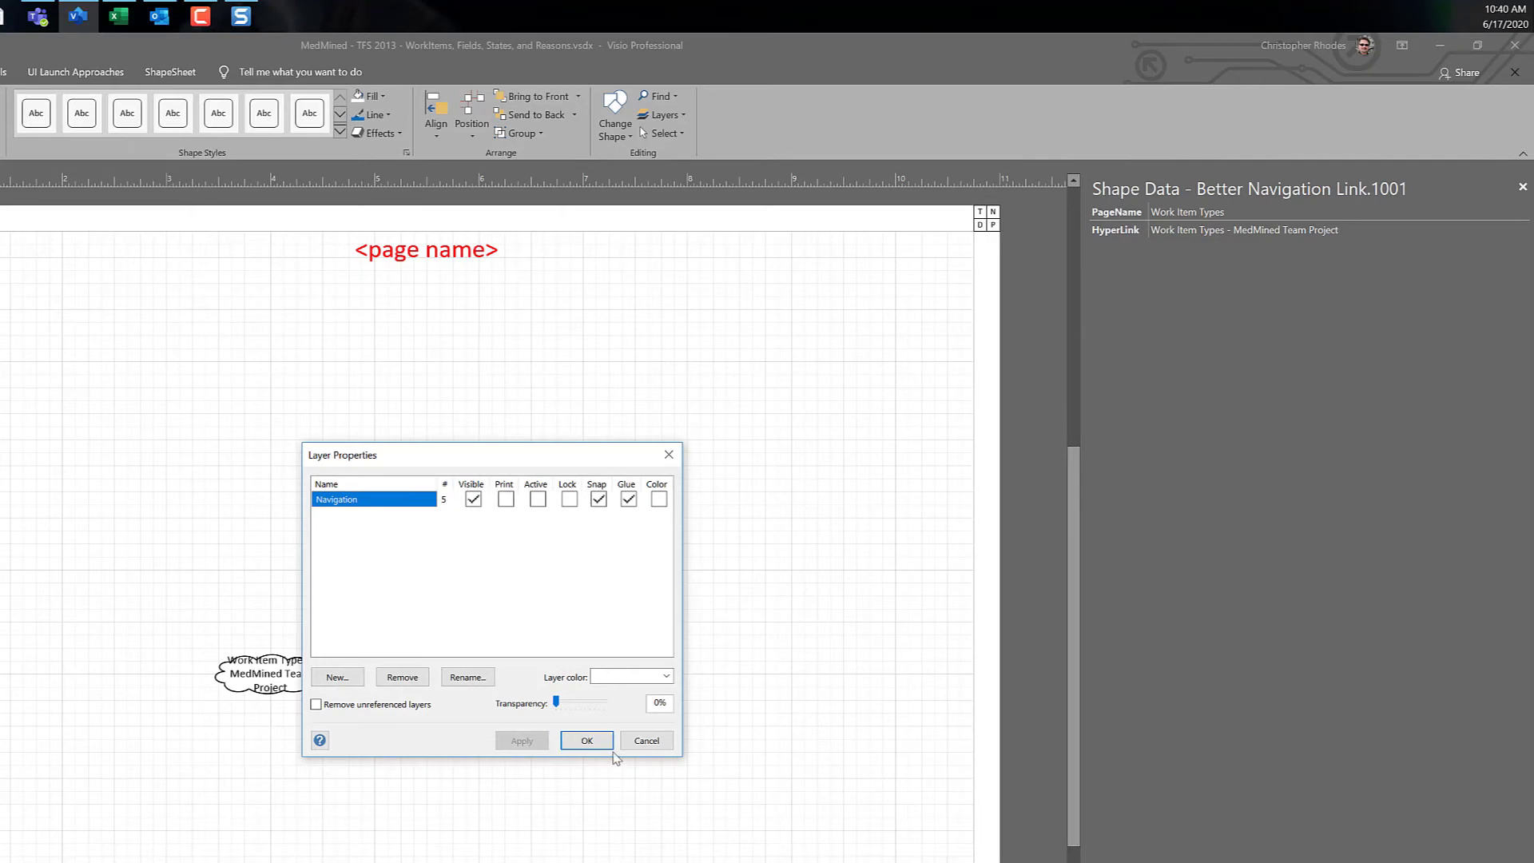
pyautogui.click(588, 743)
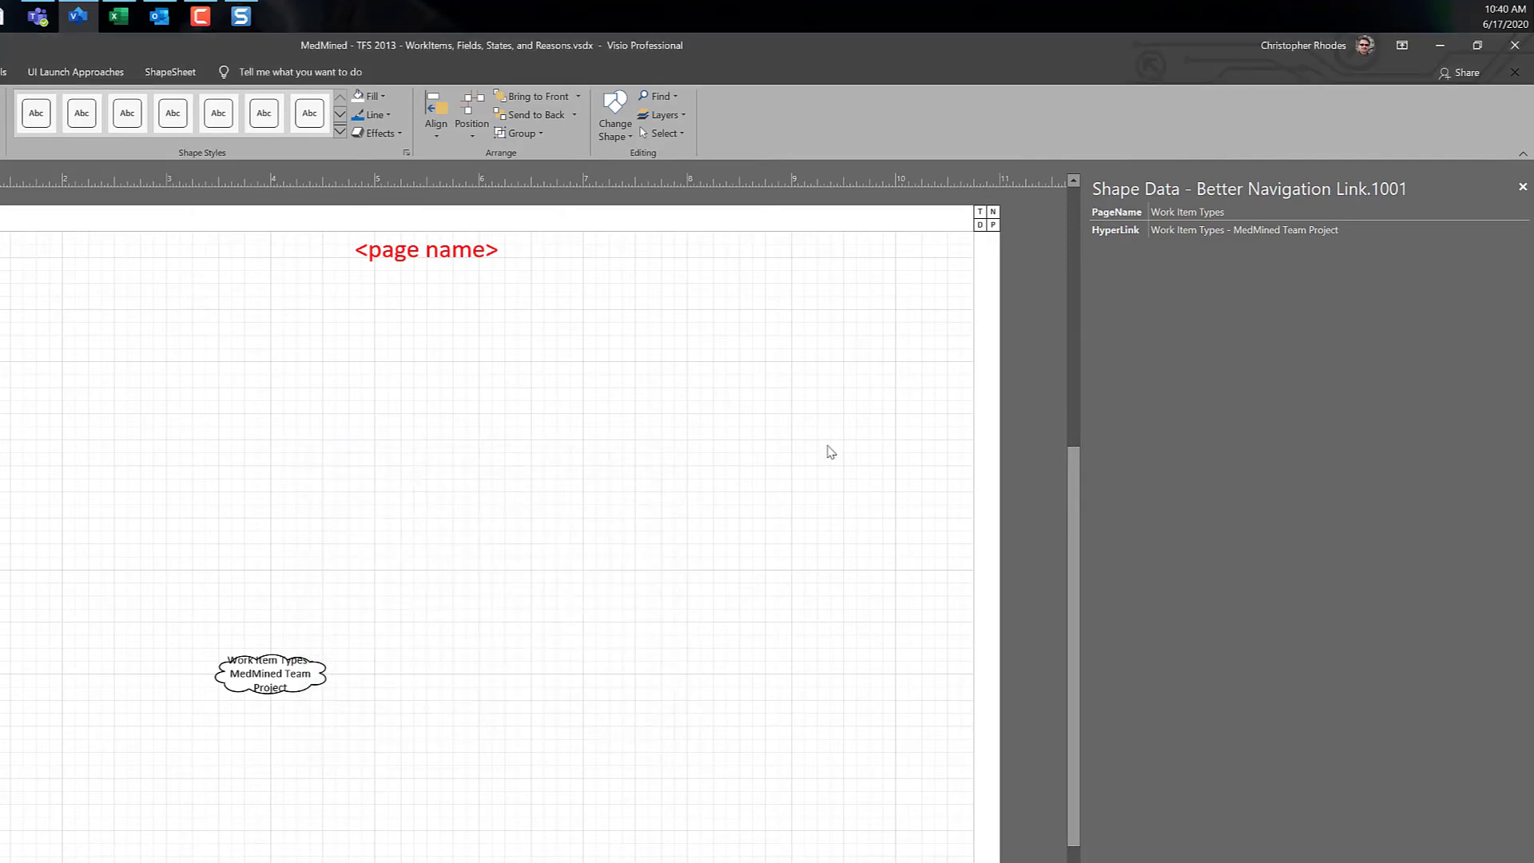